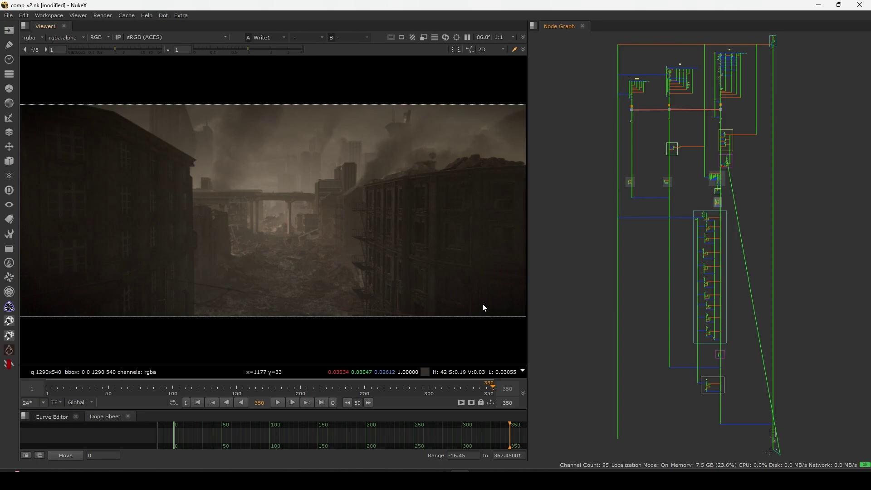
Switch to the COMPOSITING_DMP.nk script and examine the overall layout of its node graph.
mouse_move(579, 480)
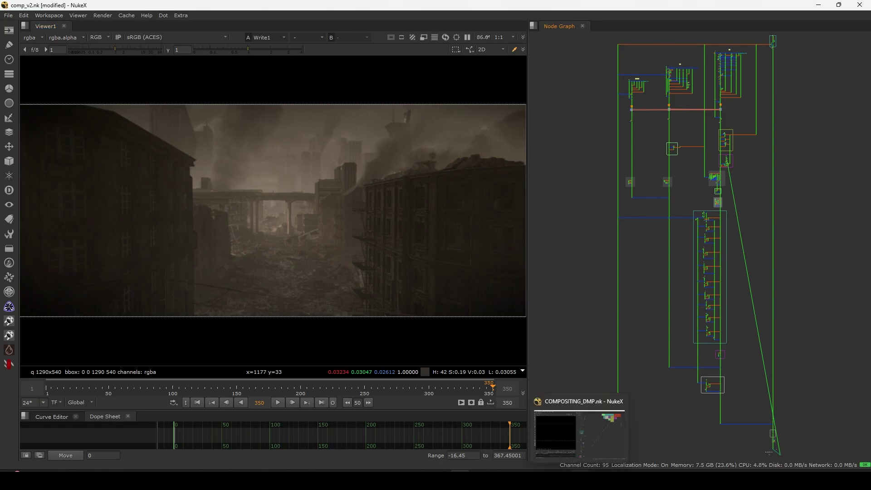
click(585, 424)
middle_drag(655, 230, 630, 273)
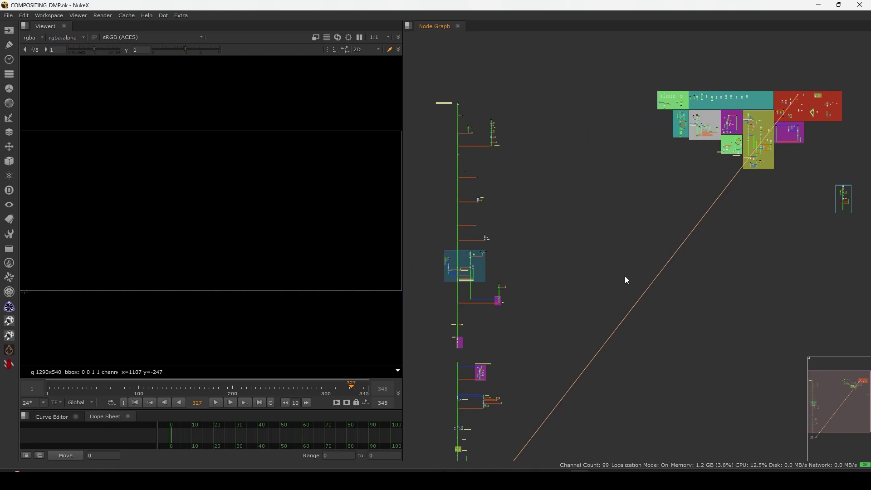
scroll(631, 272, down, 4)
drag(616, 149, 505, 411)
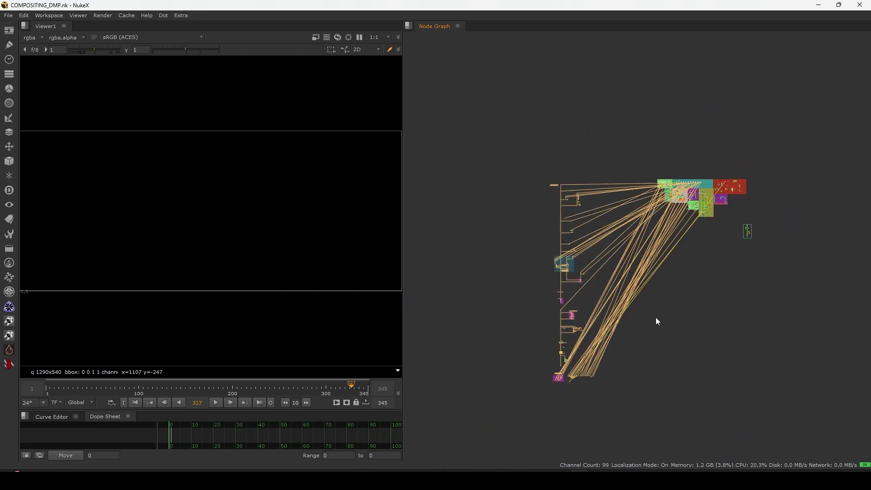
middle_drag(647, 322, 563, 396)
drag(730, 211, 576, 334)
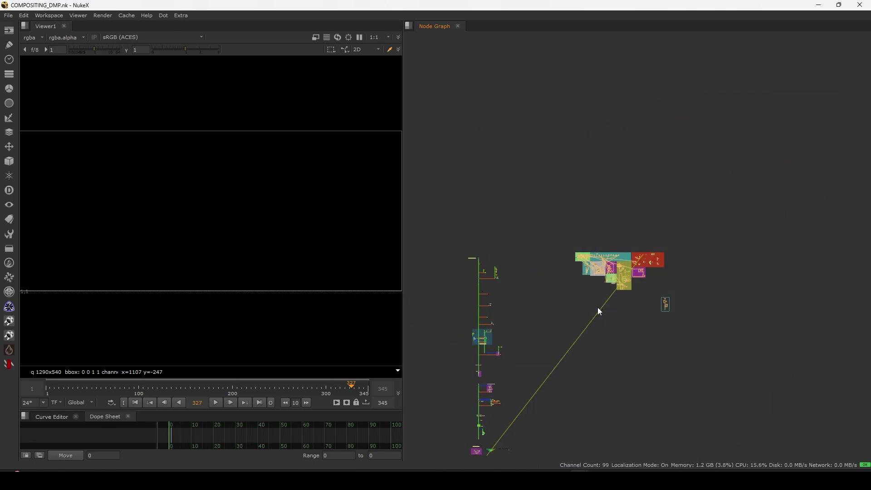
key(f)
middle_drag(477, 194, 556, 298)
scroll(532, 241, up, 3)
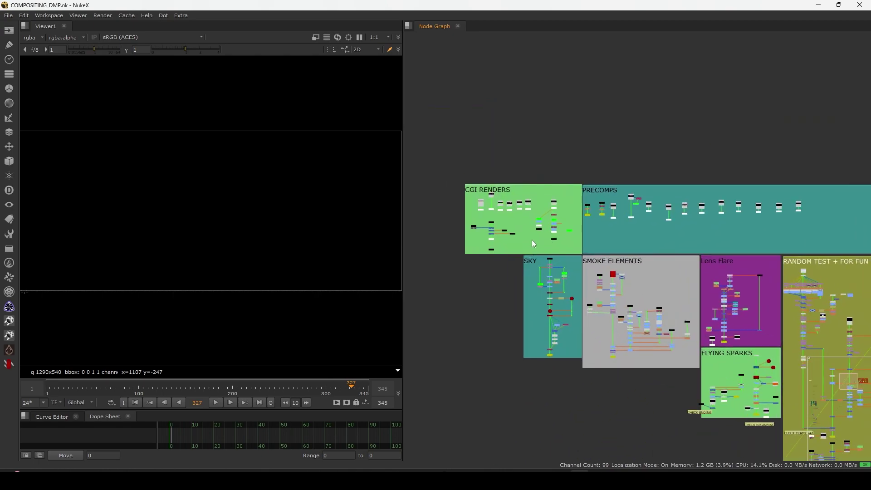
Examine the labelled node groups, including CGI RENDERS, PRECOMPS, SKY, SMOKE ELEMENTS, Lens Flare and FLYING SPARKS.
drag(468, 195, 515, 236)
middle_drag(559, 307, 514, 278)
drag(480, 373, 561, 255)
middle_drag(621, 335, 506, 317)
middle_drag(601, 388, 548, 330)
click(614, 408)
key(f)
middle_drag(535, 397, 555, 345)
scroll(523, 399, up, 7)
scroll(536, 386, down, 8)
middle_drag(580, 250, 523, 438)
scroll(540, 317, up, 10)
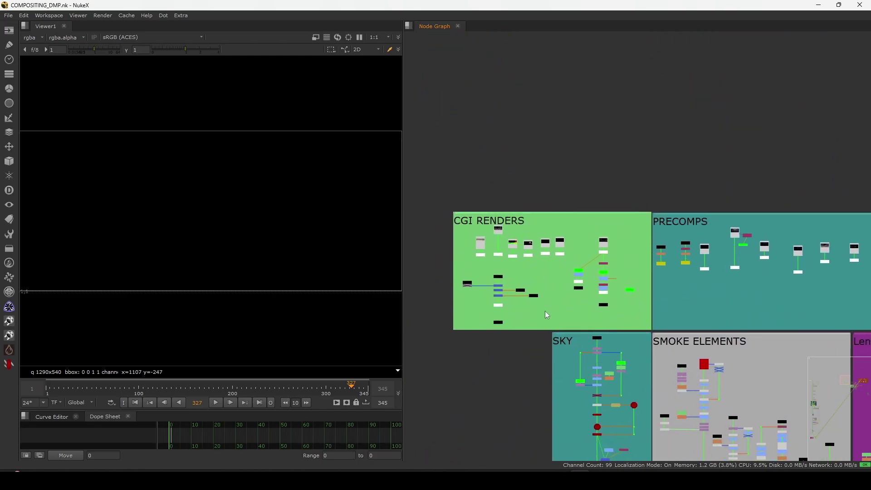
scroll(555, 336, up, 1)
Send the CG_Render node in the CGI RENDERS group to the viewer.
drag(581, 321, 441, 429)
key(1)
click(509, 367)
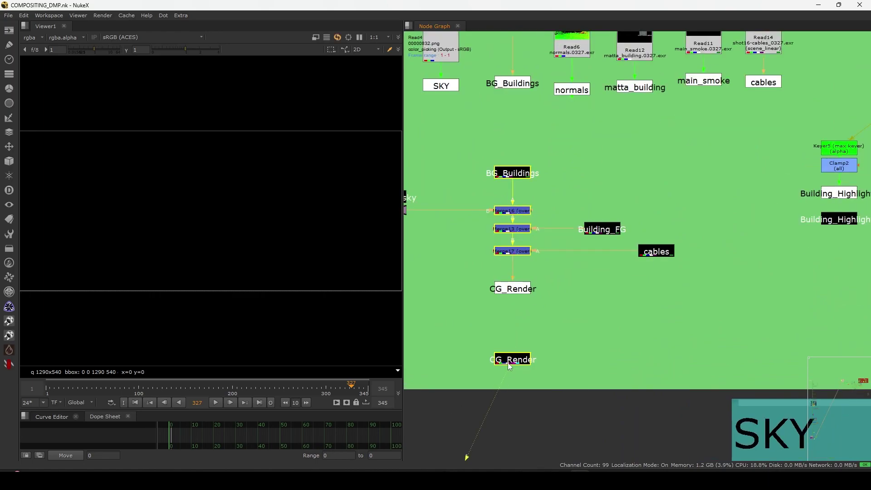
scroll(517, 304, down, 4)
middle_drag(606, 286, 493, 337)
scroll(614, 323, up, 5)
scroll(602, 331, down, 1)
middle_drag(688, 306, 403, 431)
Send one of the clean comp outputs in the PRECOMPS group to the viewer.
middle_drag(757, 374, 689, 313)
scroll(556, 323, up, 5)
drag(589, 275, 481, 358)
middle_drag(423, 341, 538, 335)
drag(538, 335, 556, 301)
key(1)
click(557, 301)
Send CLEAN_COMP_all_effects to the viewer and inspect the frame in a maximized viewer.
middle_drag(553, 303, 468, 318)
scroll(622, 300, down, 4)
scroll(617, 301, up, 5)
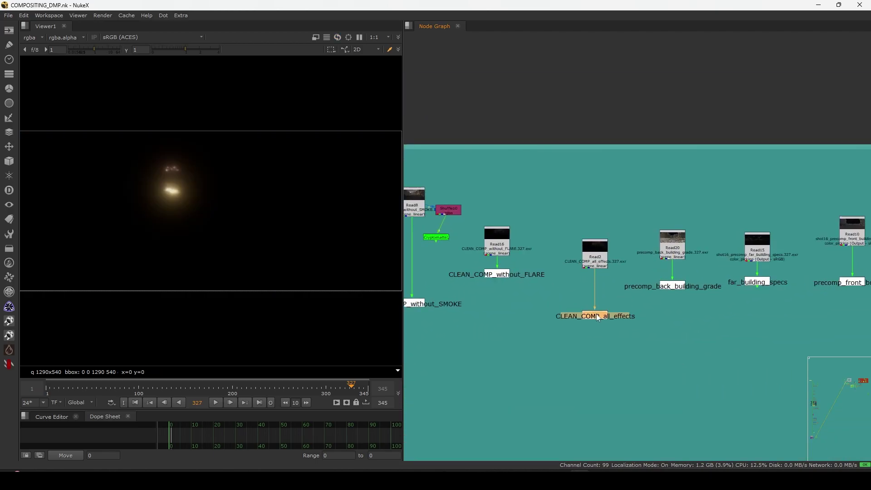
click(597, 312)
key(1)
key(space)
key(f)
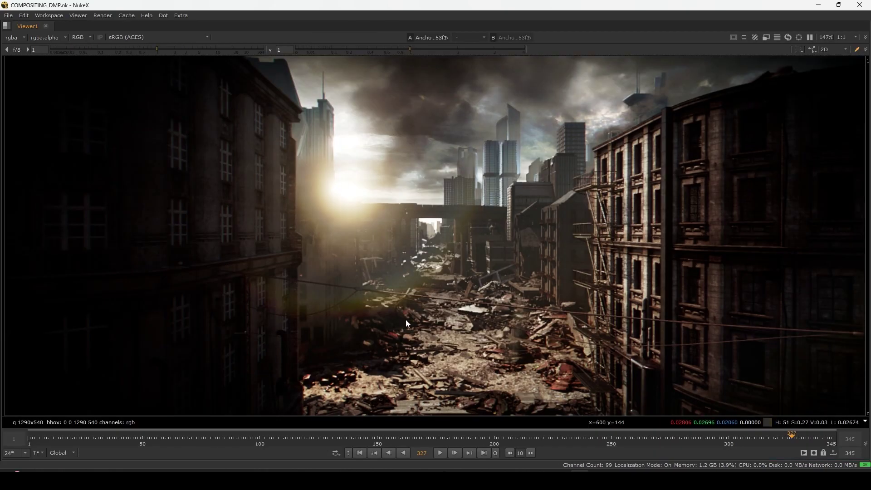
key(space)
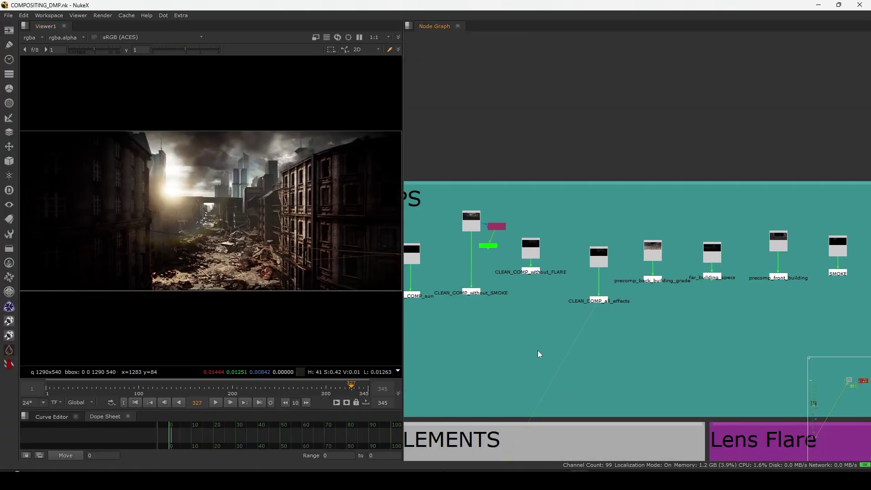
Switch back to the comp_v2.nk script and inspect the Write1 output in a maximized viewer.
key(f)
mouse_move(515, 470)
click(481, 448)
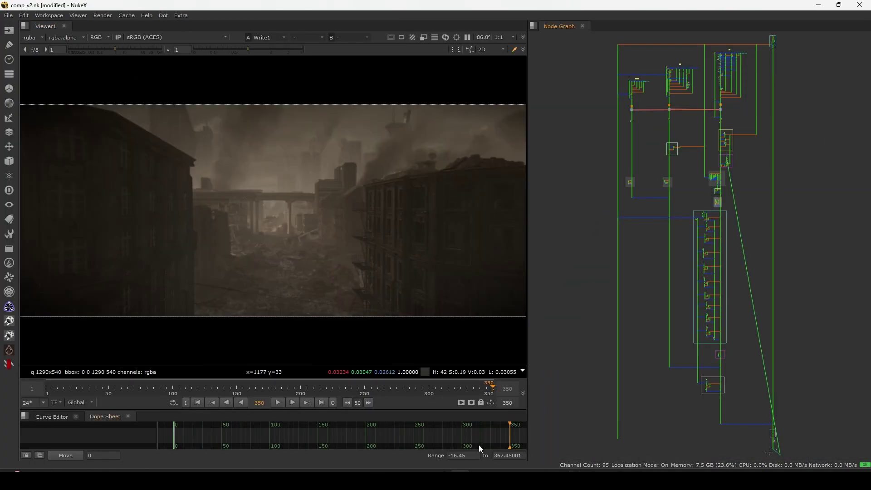
middle_drag(684, 387, 633, 337)
key(space)
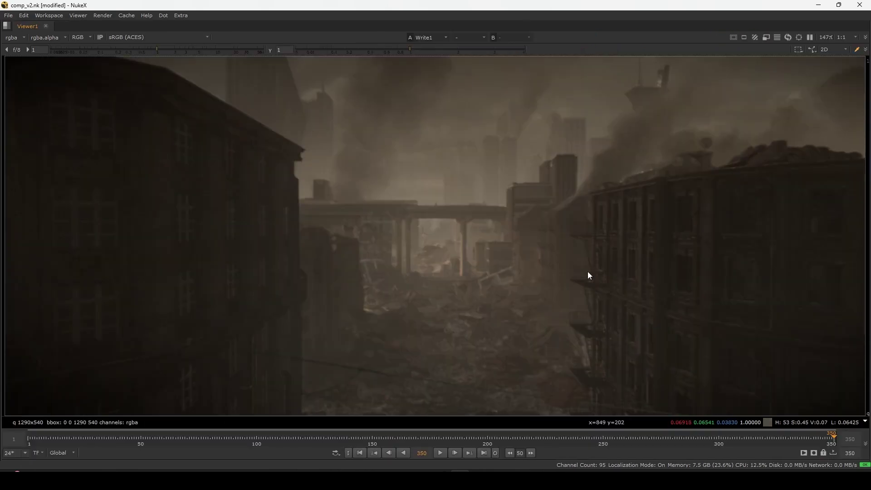
key(space)
View the FrameHold output under the contact sheet, showing the CG render and ten numbered versions, in a maximized viewer.
middle_drag(644, 385, 625, 275)
scroll(696, 296, up, 10)
click(679, 301)
key(1)
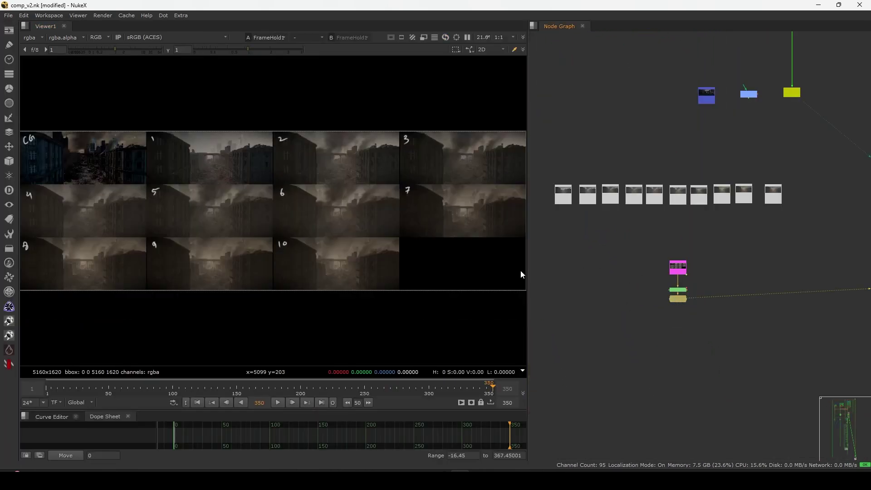
key(space)
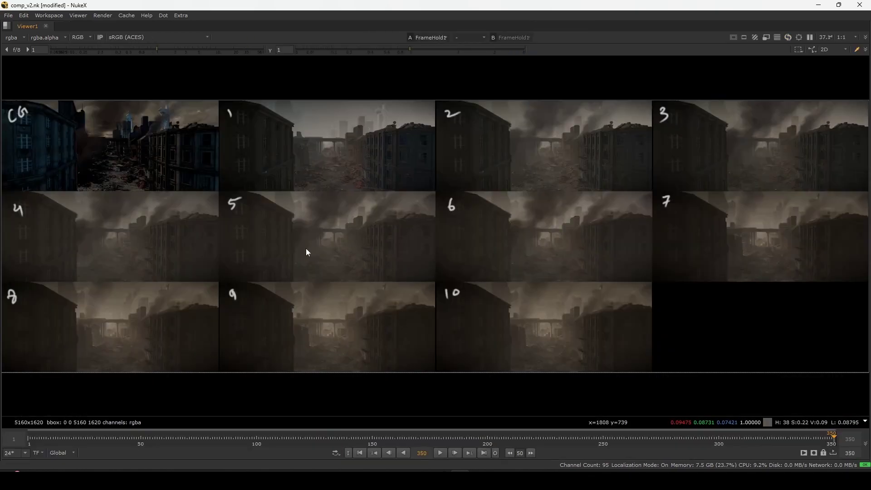
Inspect the CG tile of the contact sheet up close with the viewer gain raised to 2.
scroll(428, 230, up, 8)
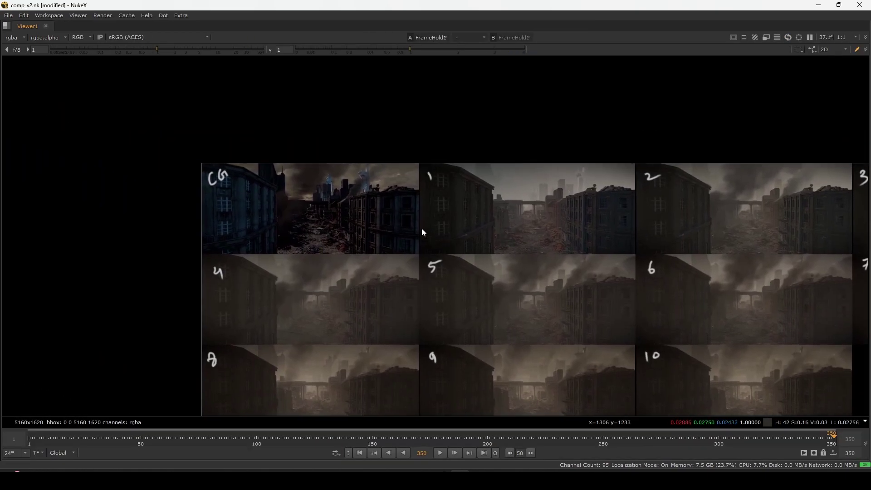
scroll(497, 266, down, 3)
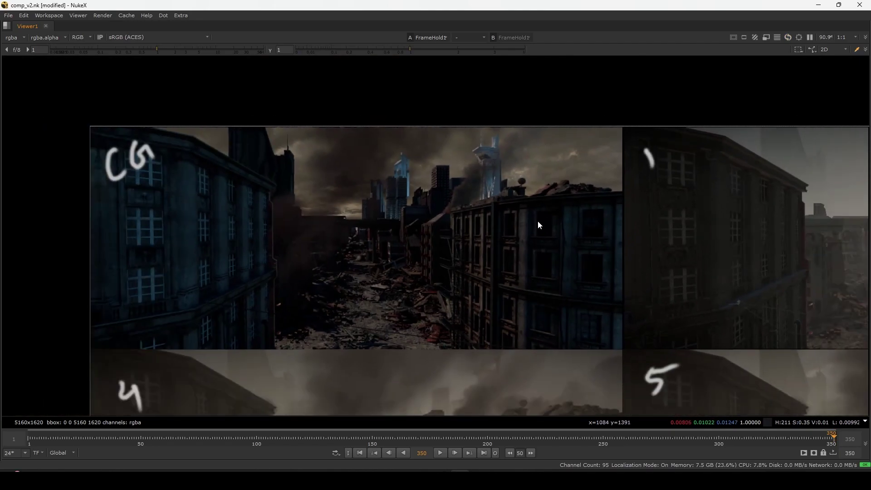
ctrl+shift+drag(471, 206, 116, 352)
drag(579, 274, 488, 313)
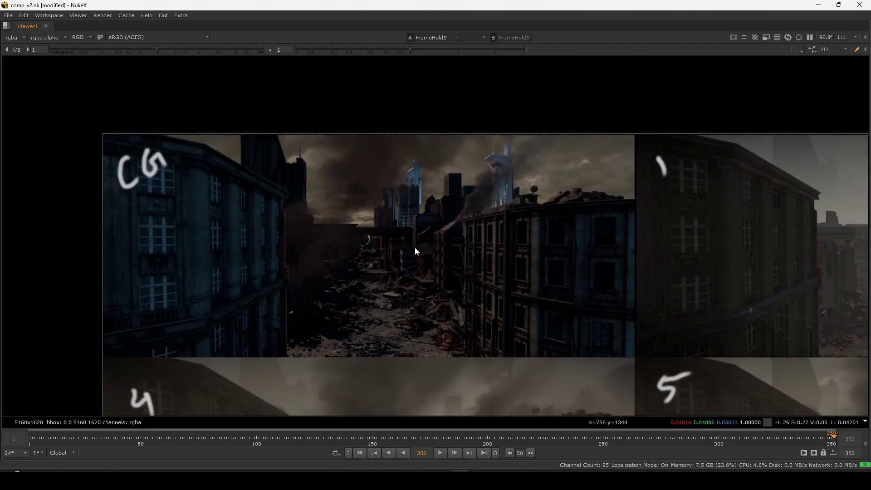
drag(615, 133, 354, 183)
click(175, 49)
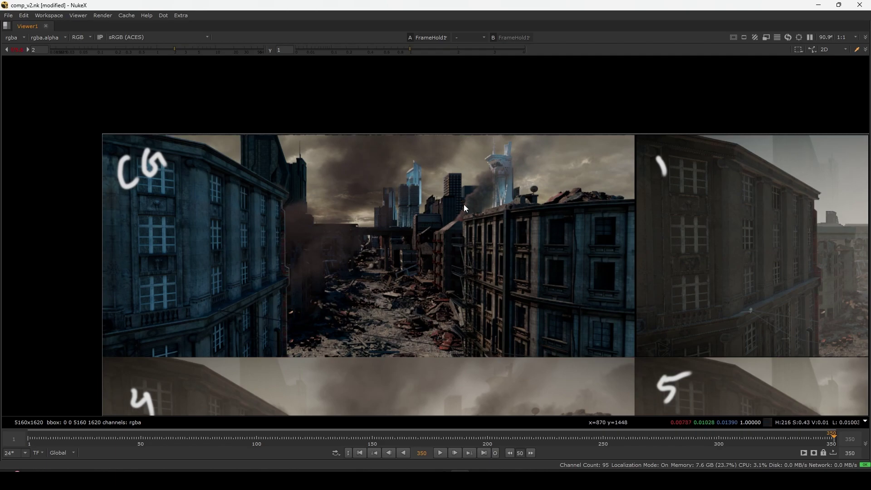
scroll(480, 204, up, 3)
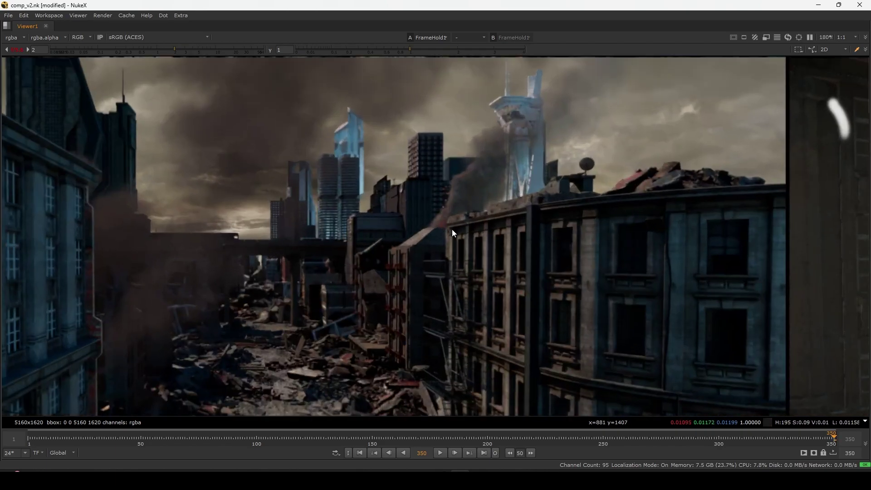
Reset the viewer gain to 1 and compare the numbered versions on the whole contact sheet.
key(f)
key(shift+comma)
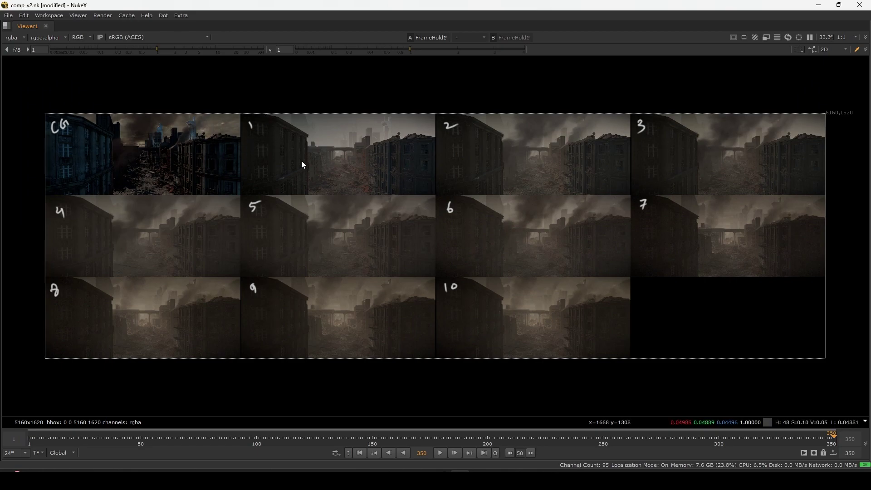
drag(436, 284, 603, 352)
drag(624, 279, 486, 354)
Compare the CG tile with versions 1 and 2 on the contact sheet up close.
alt+middle_drag(554, 337, 548, 298)
alt+middle_drag(548, 299, 534, 380)
middle_drag(367, 224, 347, 260)
alt+middle_drag(313, 236, 333, 210)
middle_drag(333, 210, 576, 319)
middle_drag(501, 289, 542, 297)
drag(355, 181, 132, 295)
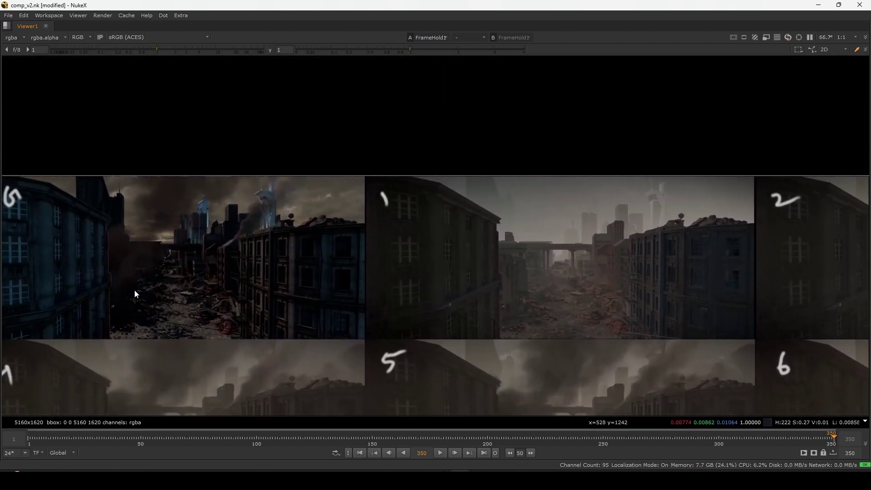
middle_drag(128, 298, 213, 286)
drag(424, 187, 84, 304)
drag(83, 186, 414, 307)
middle_drag(589, 285, 445, 265)
drag(289, 179, 642, 314)
middle_drag(638, 305, 439, 286)
middle_drag(665, 254, 477, 252)
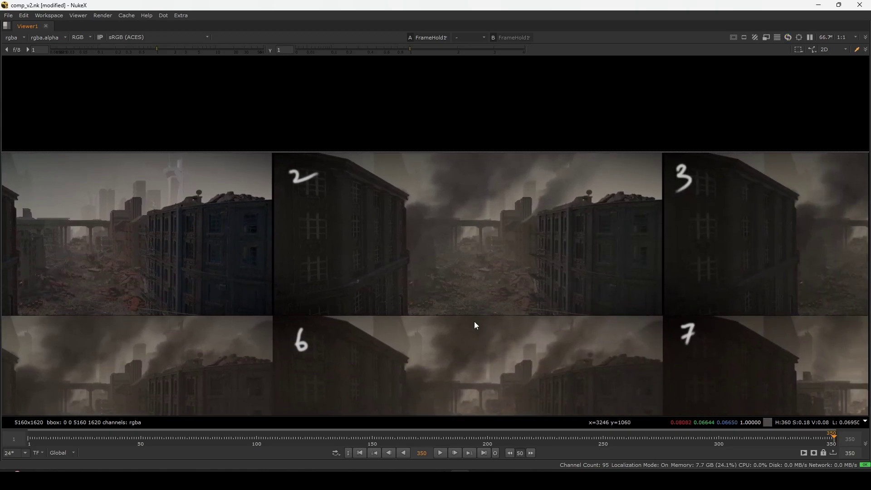
key(f)
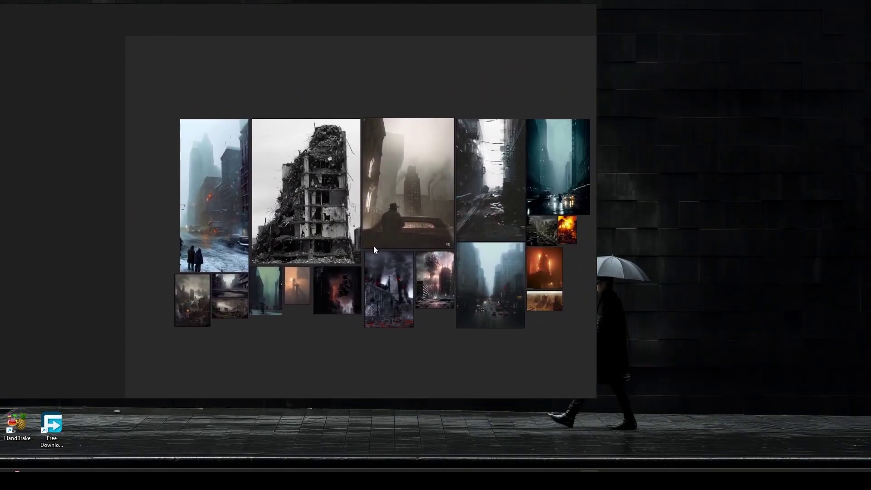
Examine the burning city, ruined street and green foggy street pictures on the reference image board.
scroll(363, 274, up, 5)
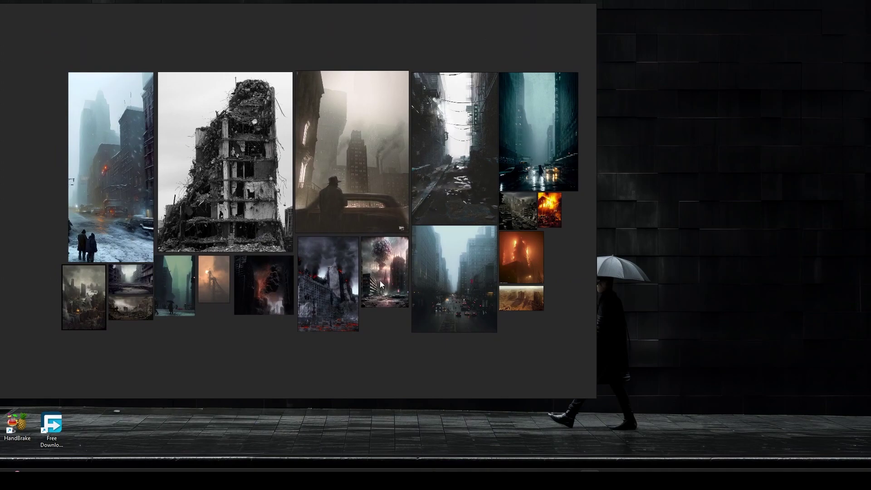
middle_drag(158, 322, 239, 309)
scroll(162, 308, up, 7)
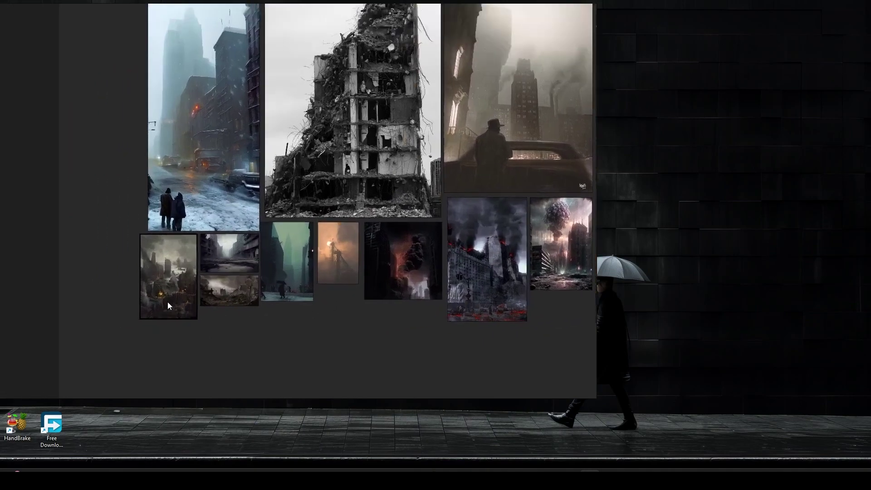
middle_drag(256, 246, 267, 266)
scroll(313, 225, up, 3)
scroll(295, 253, down, 4)
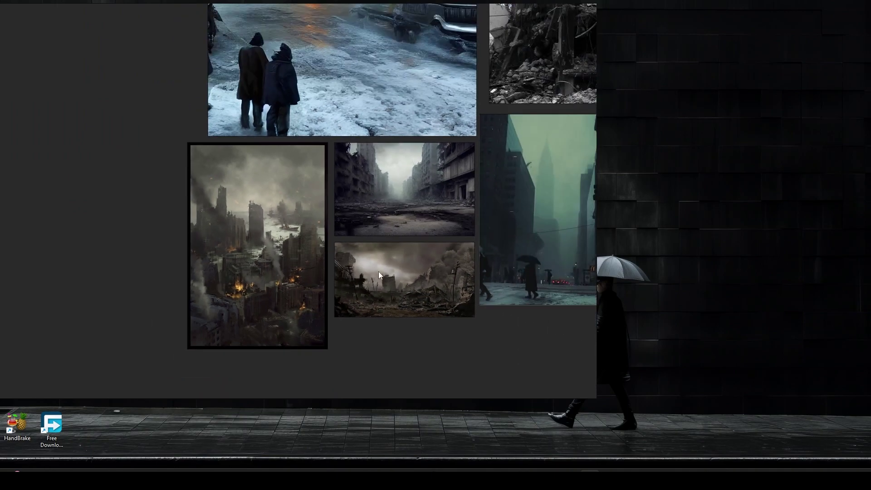
scroll(370, 272, down, 2)
middle_drag(482, 226, 377, 259)
scroll(377, 262, up, 5)
scroll(415, 235, down, 3)
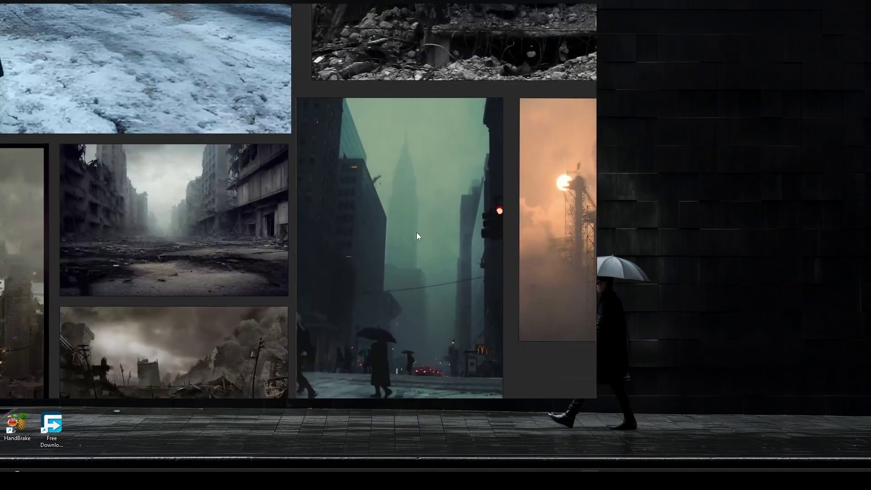
Examine the remaining mood references across the board, including the misty city with the man beside a car.
scroll(396, 263, down, 3)
scroll(369, 287, down, 4)
middle_drag(503, 170, 430, 269)
middle_drag(586, 207, 369, 290)
scroll(401, 244, up, 2)
scroll(362, 270, down, 3)
middle_drag(499, 296, 318, 237)
middle_drag(324, 304, 327, 255)
scroll(380, 279, up, 3)
middle_drag(387, 304, 432, 259)
middle_drag(261, 279, 406, 281)
scroll(292, 265, up, 3)
scroll(325, 276, down, 3)
scroll(329, 272, down, 2)
middle_drag(381, 156, 247, 295)
middle_drag(267, 161, 331, 221)
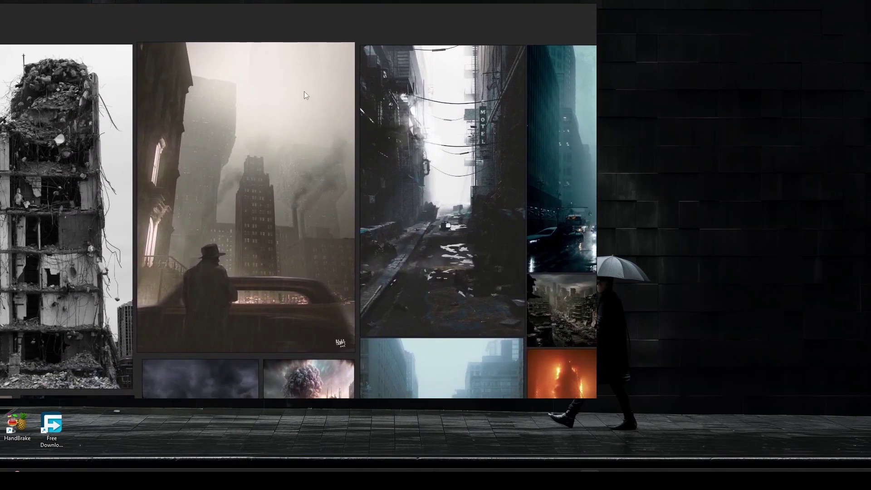
Inspect the smoke and fires in the burning city reference picture up close.
middle_drag(150, 313, 418, 175)
middle_drag(202, 308, 418, 208)
scroll(228, 264, up, 4)
mouse_move(227, 220)
middle_down()
mouse_move(279, 228)
mouse_move(302, 204)
middle_up()
scroll(288, 222, up, 3)
scroll(288, 231, up, 1)
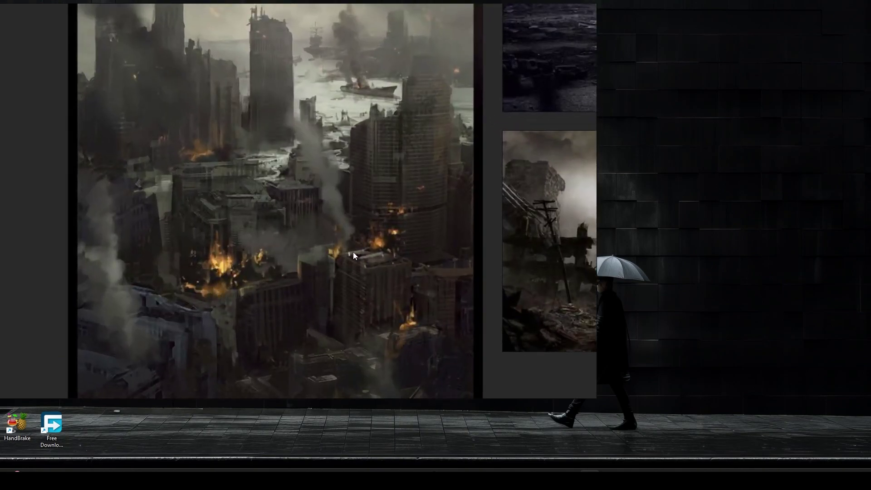
scroll(353, 255, down, 5)
Return to the comp_v2.nk script, view the Write1 output and inspect its bridge, smoke and foreground buildings up close.
click(445, 461)
middle_drag(687, 281, 563, 412)
key(1)
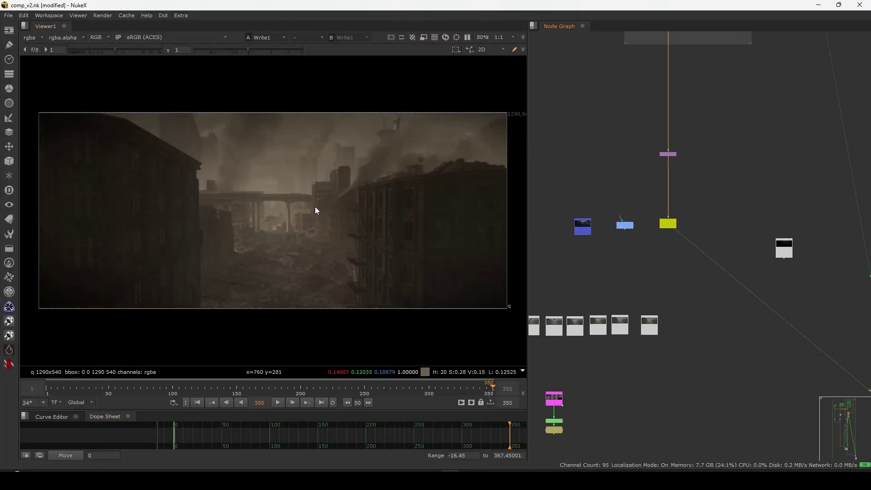
scroll(237, 200, up, 3)
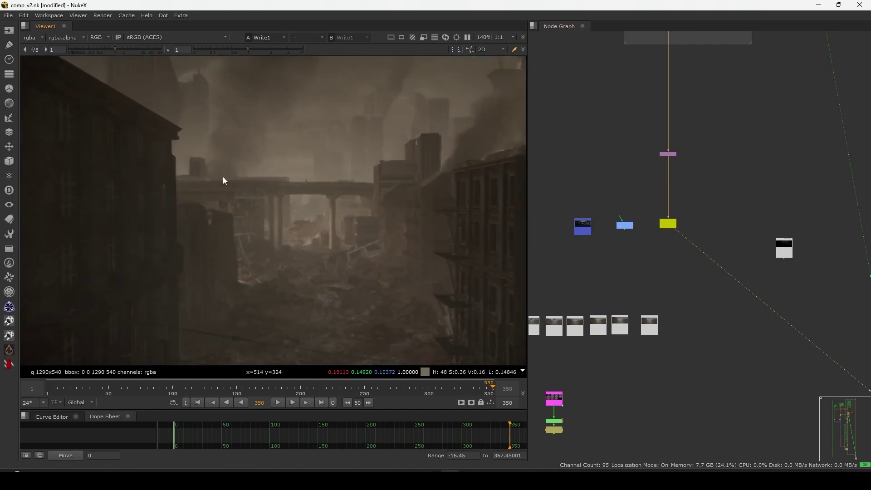
middle_drag(380, 224, 369, 240)
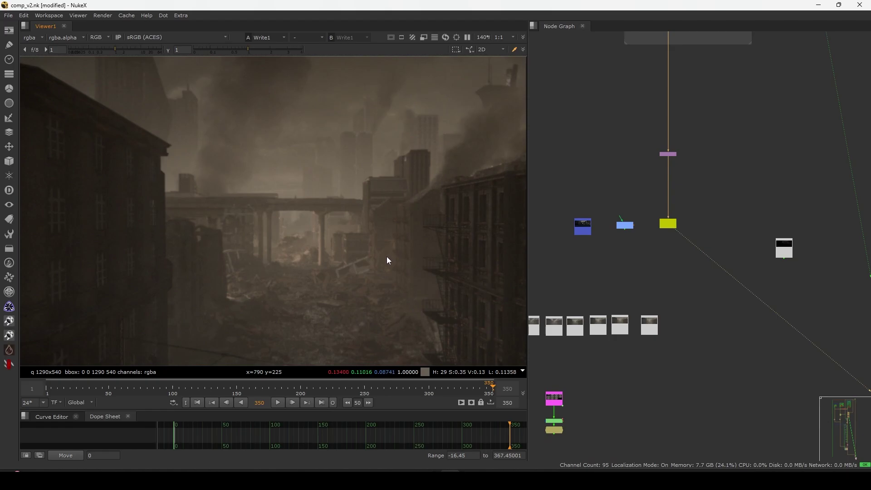
middle_drag(376, 269, 349, 321)
middle_drag(200, 314, 221, 220)
View Read3, the first of the saved version renders, with the whole frame fitted in the viewer.
middle_drag(556, 351, 740, 333)
click(623, 316)
key(1)
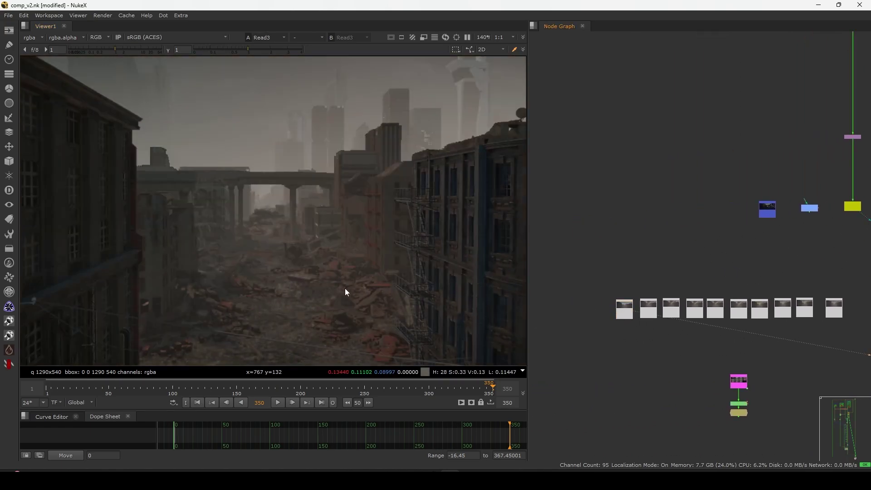
scroll(351, 268, down, 5)
key(f)
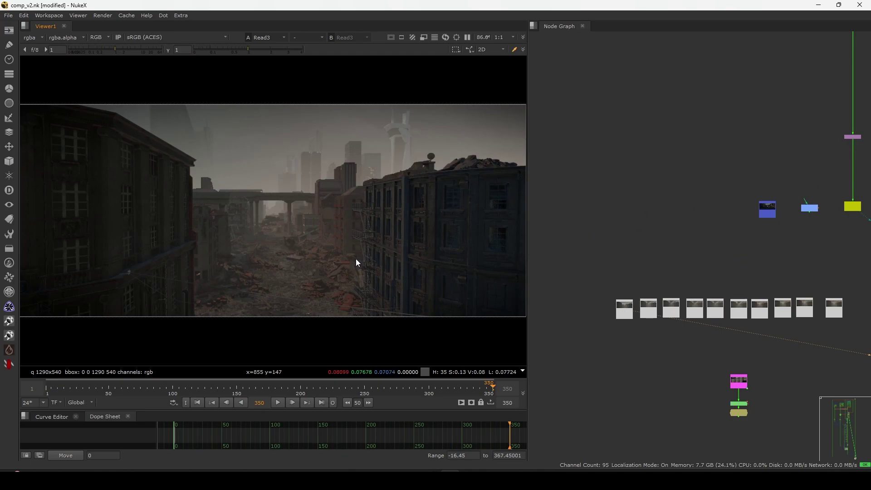
middle_drag(629, 323, 606, 306)
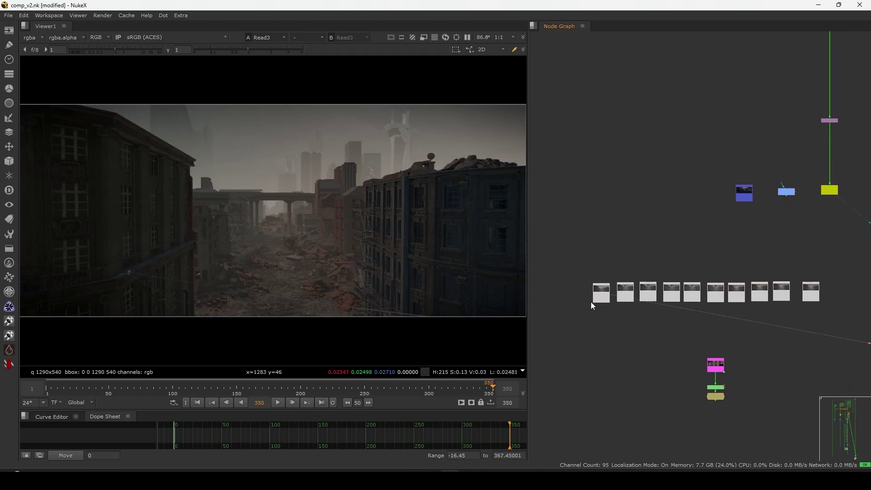
View the saved version renders Base_2.exr, Base_3.exr and Base_4.exr in turn.
scroll(591, 303, up, 3)
click(665, 278)
key(1)
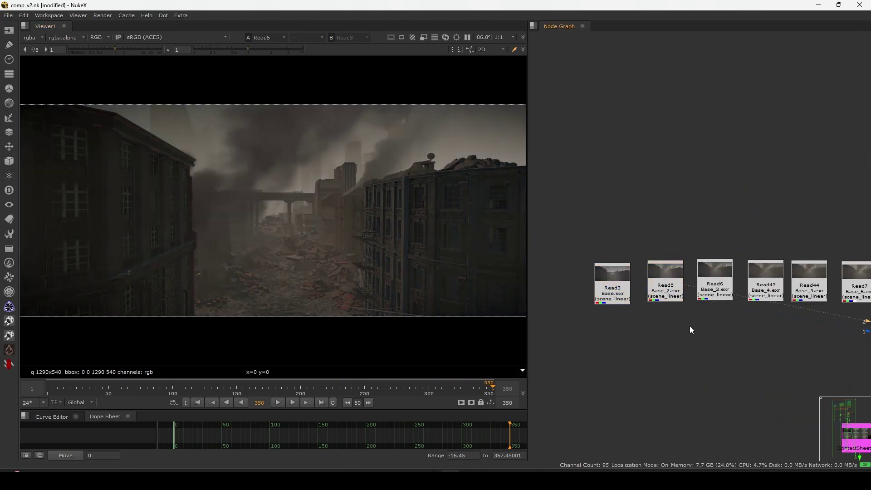
middle_drag(689, 326, 654, 325)
click(679, 279)
key(1)
click(706, 308)
middle_drag(706, 309, 657, 305)
click(679, 282)
key(1)
View the version renders Read44 (Base_5.exr) and Read7 (Base_6.exr) one after the other.
click(723, 286)
key(1)
click(720, 302)
middle_drag(720, 301, 666, 303)
click(718, 286)
key(1)
click(726, 311)
middle_drag(726, 311, 661, 308)
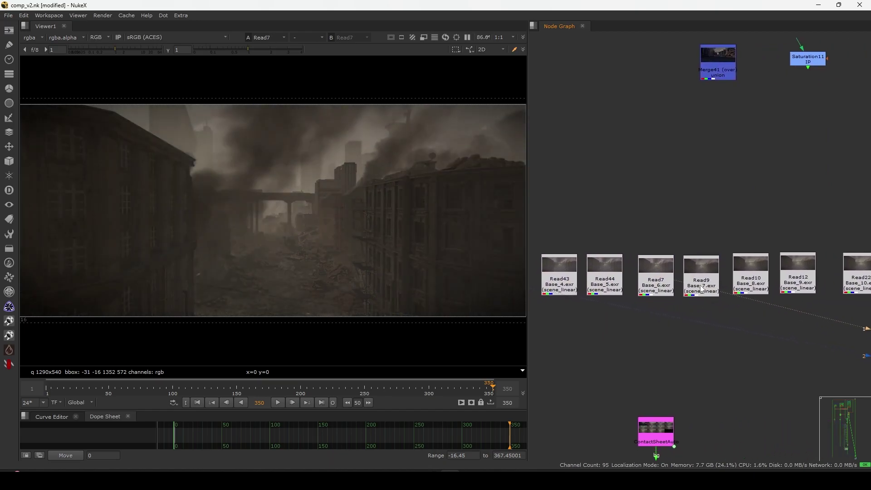
View the version renders Read9, Read10 and Read12 (Base_7 to Base_9) in turn.
click(702, 289)
key(1)
click(720, 318)
middle_drag(720, 318, 671, 311)
click(689, 294)
key(1)
click(722, 313)
click(698, 272)
key(1)
click(727, 316)
middle_drag(728, 317, 679, 311)
View Read22 (Base_10.exr) in an enlarged viewer and inspect the bridge and rubble up close.
click(720, 268)
key(1)
click(724, 279)
scroll(689, 295, down, 4)
key(space)
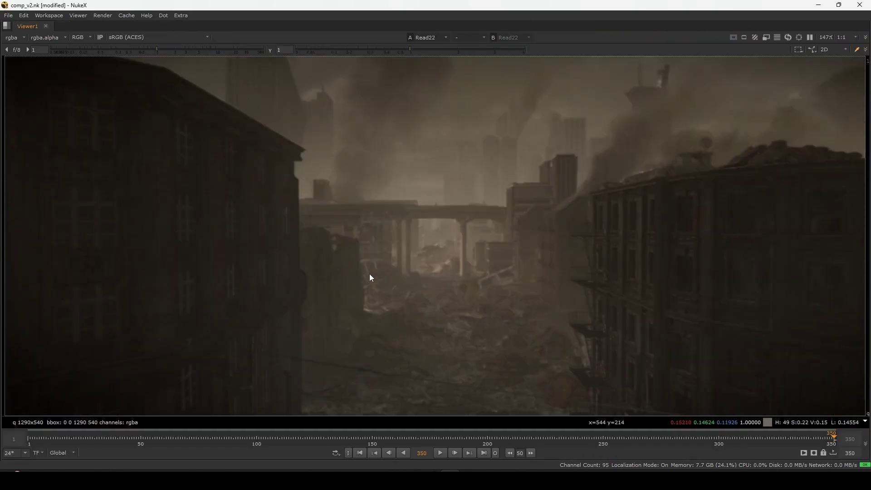
scroll(396, 290, up, 4)
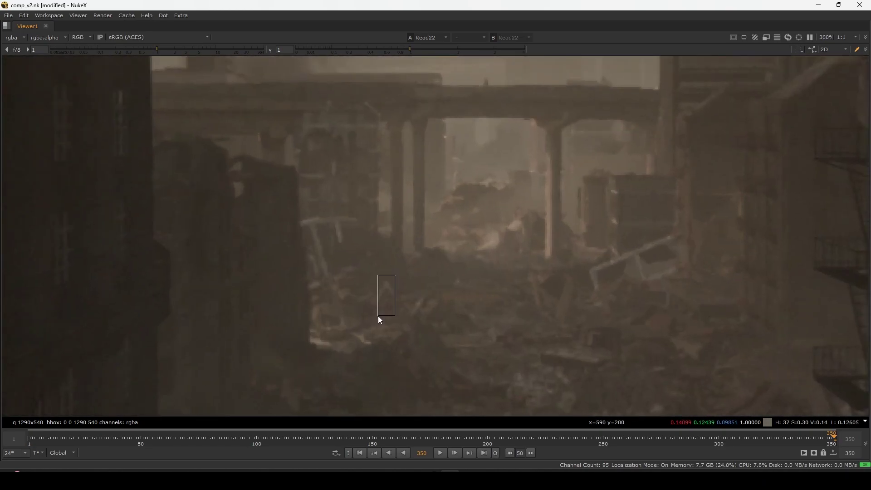
scroll(420, 290, down, 5)
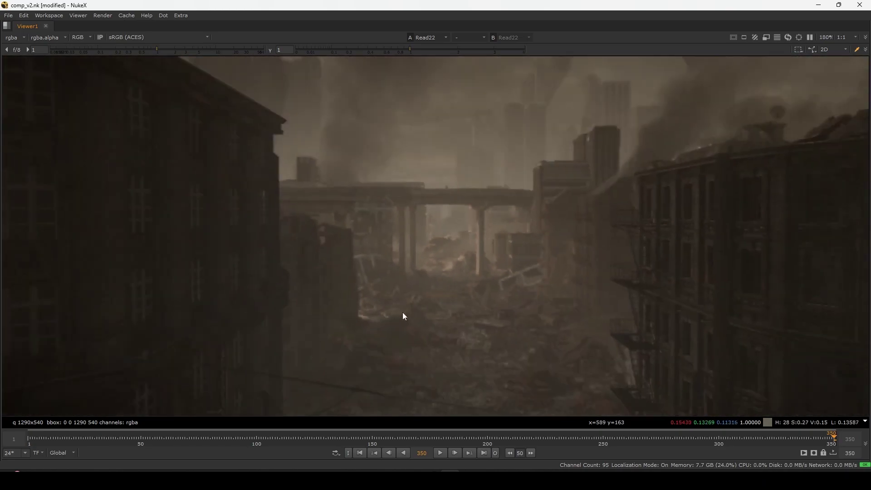
scroll(444, 300, up, 5)
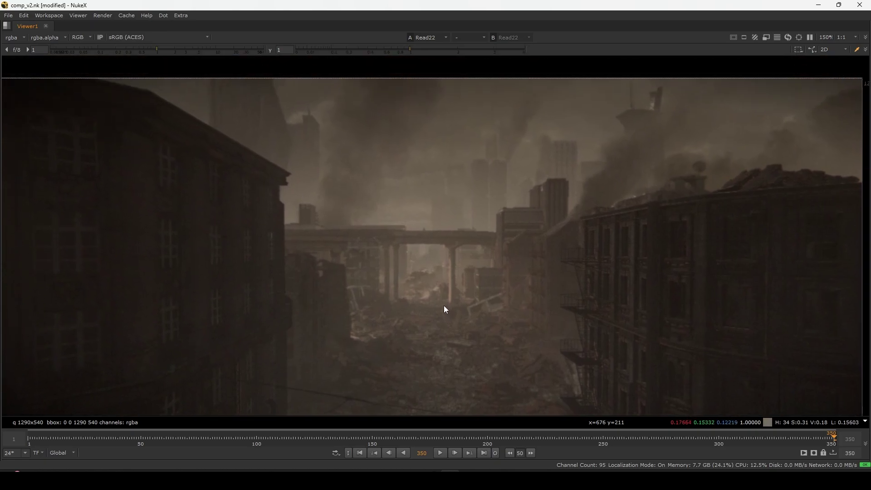
scroll(415, 238, down, 5)
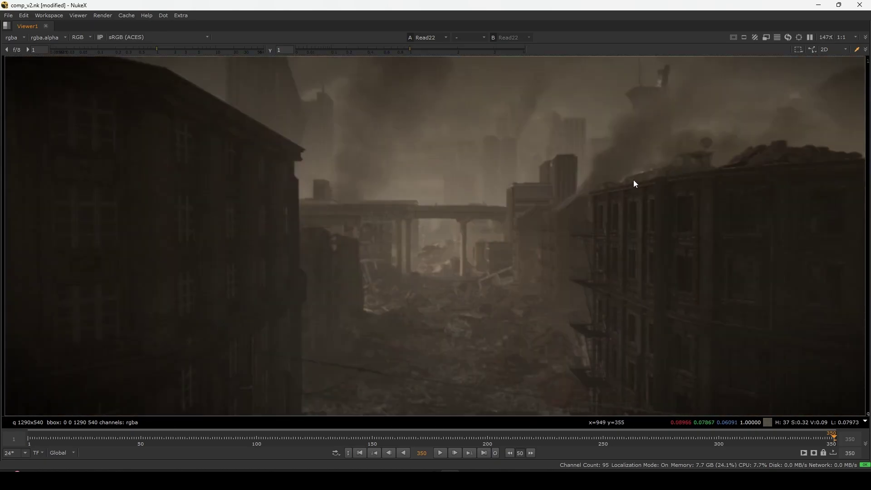
Examine Read22's lit rubble beside the ruined building up close, fit the whole frame and restore the full layout.
drag(780, 87, 259, 345)
drag(397, 282, 379, 336)
scroll(405, 284, up, 5)
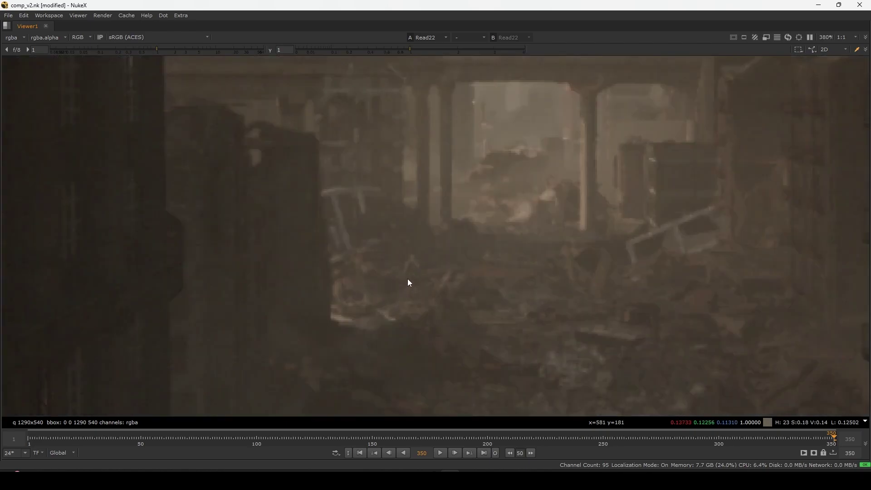
drag(404, 269, 396, 288)
key(f)
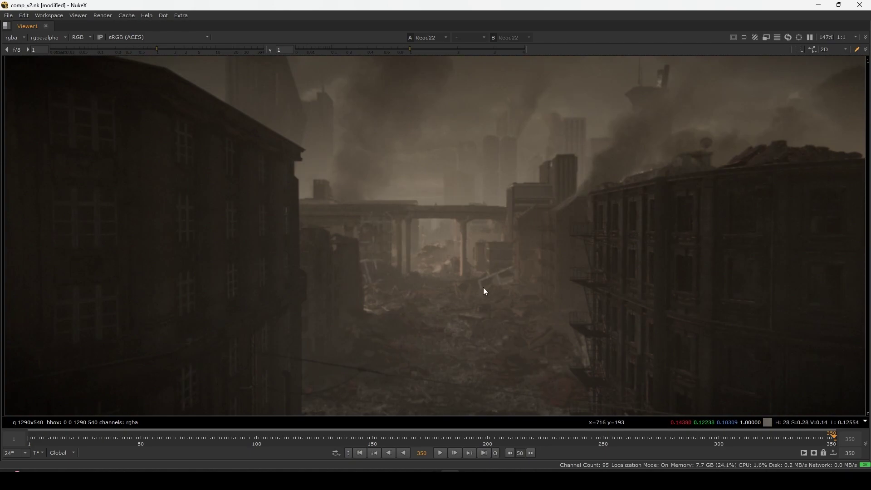
key(space)
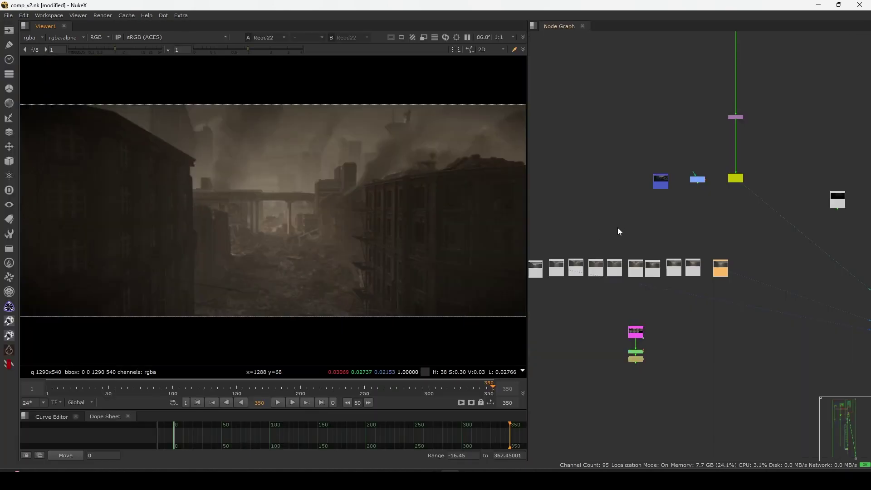
Widen the node graph and view FrameHold1, the numbered contact sheet, in an enlarged viewer.
drag(529, 215, 487, 234)
scroll(594, 359, up, 4)
click(595, 362)
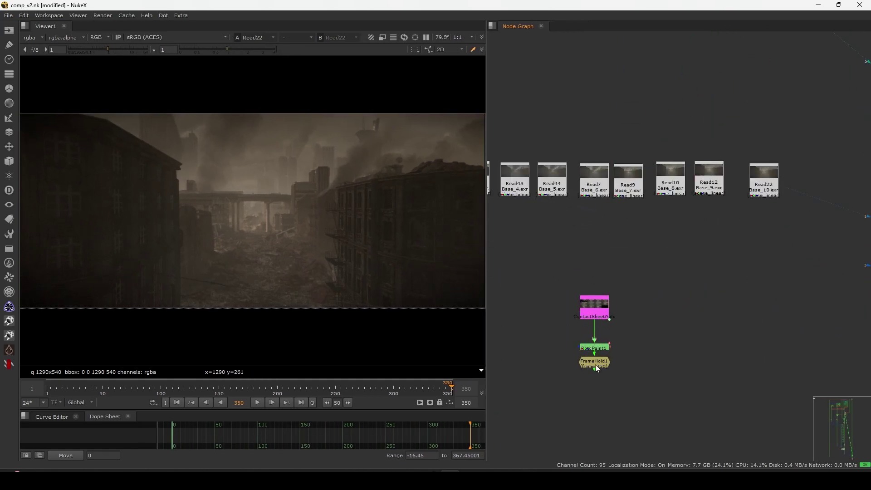
key(1)
key(space)
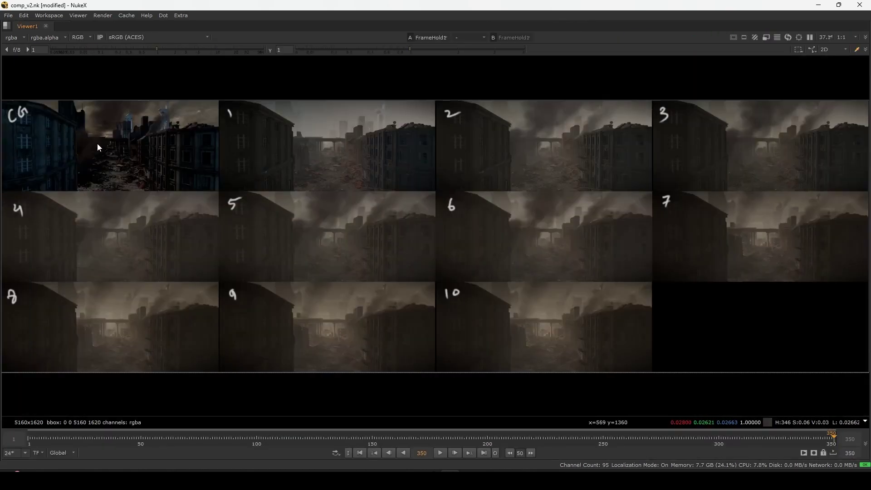
Examine versions 1 to 3 on the contact sheet, starting with version 1's sky, city and rubble.
ctrl+shift+drag(249, 109, 407, 154)
scroll(467, 216, up, 4)
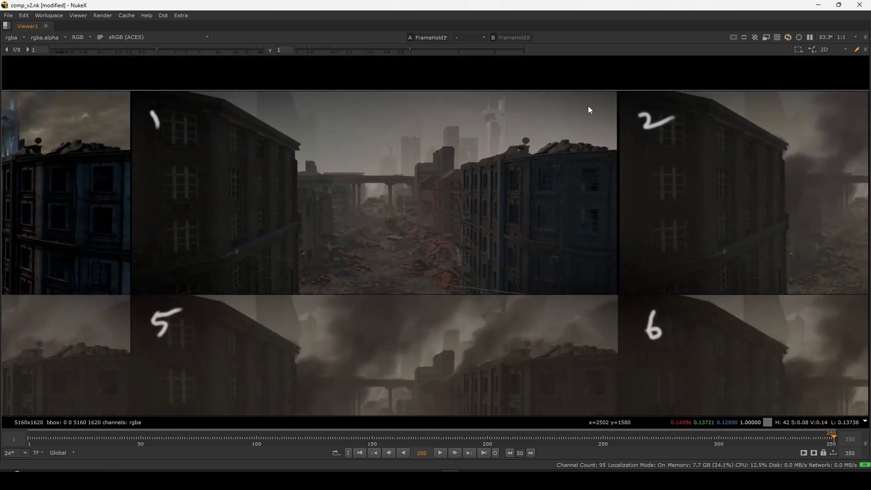
ctrl+shift+drag(598, 99, 146, 287)
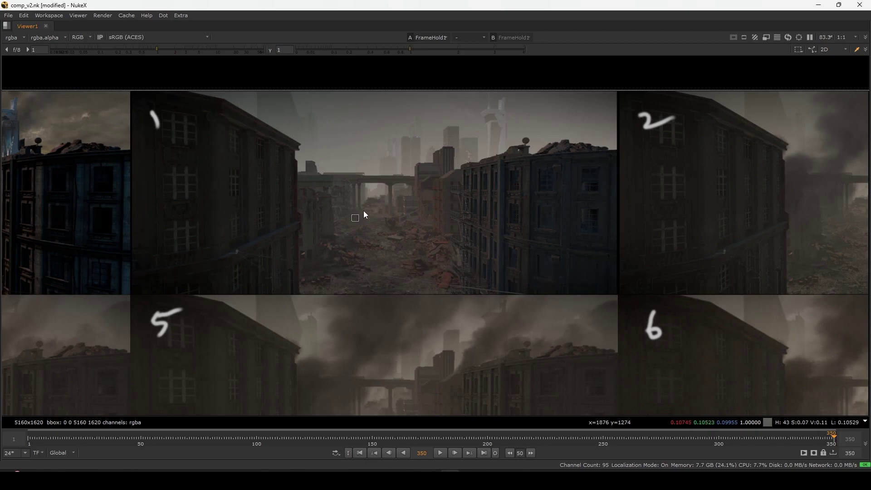
middle_drag(639, 242, 299, 279)
middle_drag(465, 241, 400, 254)
middle_drag(630, 272, 407, 269)
scroll(464, 268, down, 1)
middle_drag(709, 253, 624, 259)
scroll(592, 254, down, 3)
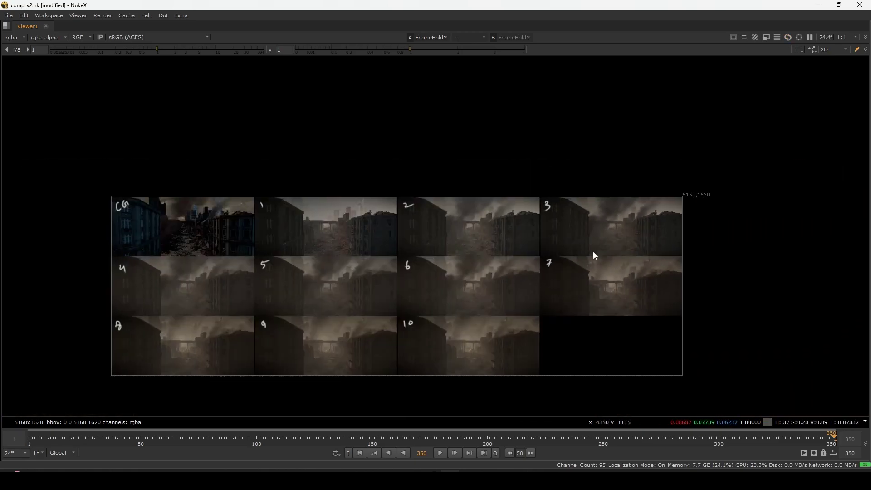
Inspect the street and buildings of version 2 up close, continue through the neighbouring versions and return to the overview.
scroll(501, 229, up, 6)
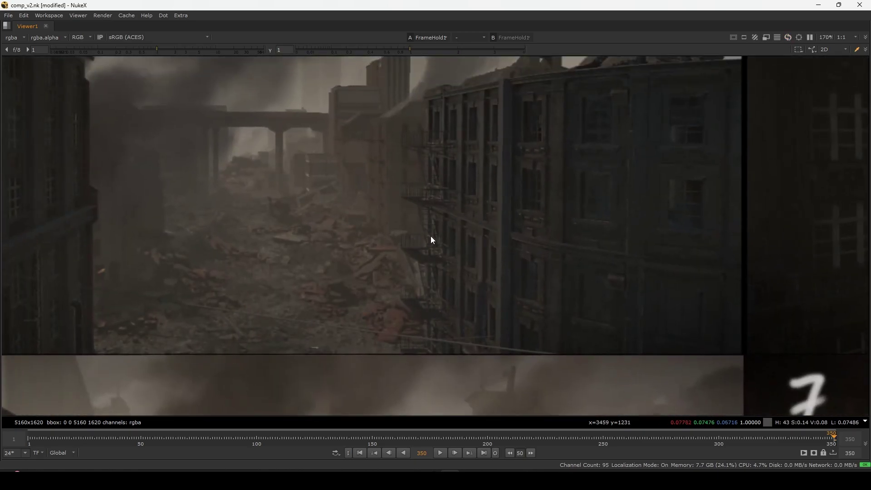
scroll(550, 245, down, 2)
middle_drag(622, 256, 399, 338)
middle_drag(575, 286, 420, 258)
middle_drag(690, 296, 617, 272)
scroll(612, 232, down, 6)
middle_drag(415, 309, 596, 299)
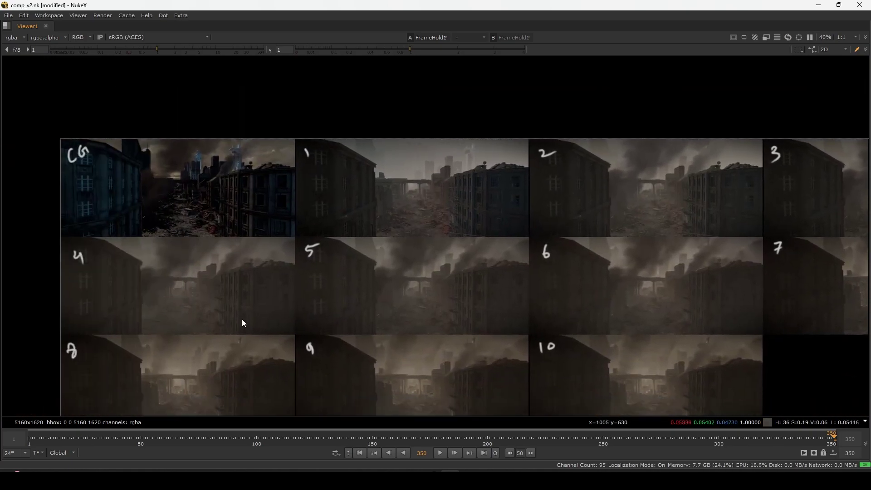
Examine versions 4 to 7 along the contact sheet's middle row up close.
scroll(239, 317, up, 5)
drag(274, 229, 207, 323)
middle_drag(554, 295, 278, 321)
middle_drag(561, 323, 465, 292)
drag(443, 241, 390, 288)
middle_drag(646, 289, 351, 289)
drag(675, 212, 640, 254)
mouse_move(702, 298)
middle_down()
mouse_move(647, 272)
mouse_move(684, 238)
middle_up()
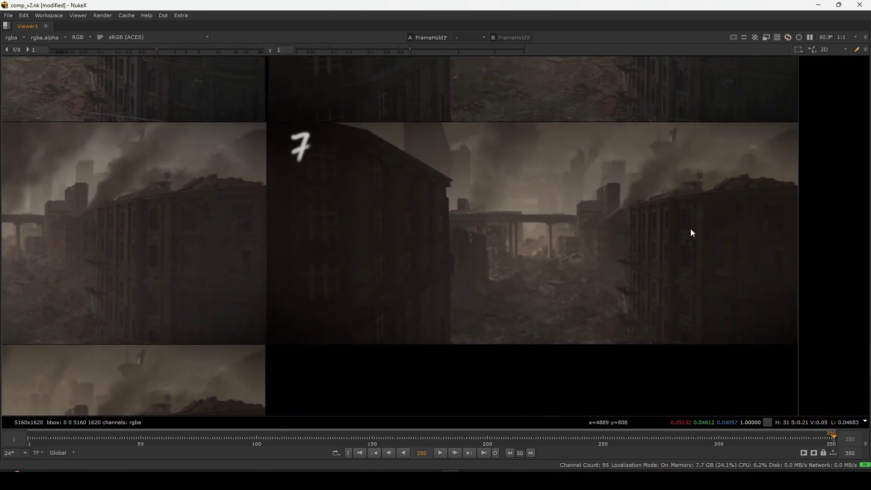
Inspect version 7's dark foreground buildings, bridge and smoke up close.
drag(393, 248, 365, 304)
drag(732, 262, 722, 291)
drag(380, 299, 379, 320)
scroll(537, 205, up, 3)
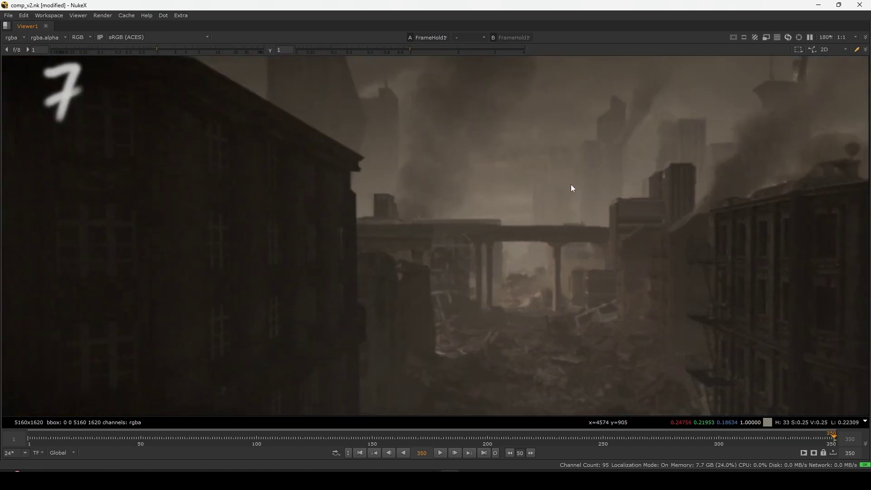
Compare version 4 with version 10 on the contact sheet, then restore the full layout with the sheet fitted.
scroll(576, 204, down, 5)
scroll(516, 266, up, 1)
middle_drag(367, 324, 582, 291)
middle_drag(323, 313, 448, 295)
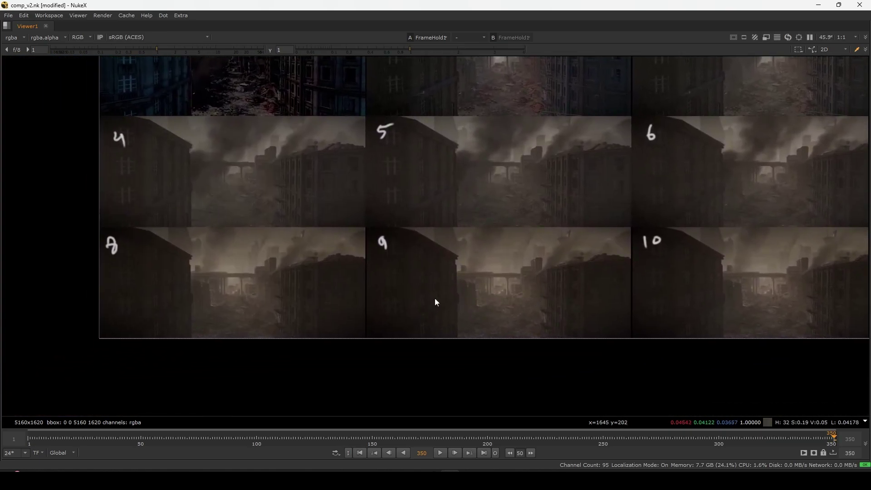
scroll(363, 298, down, 4)
scroll(250, 259, up, 3)
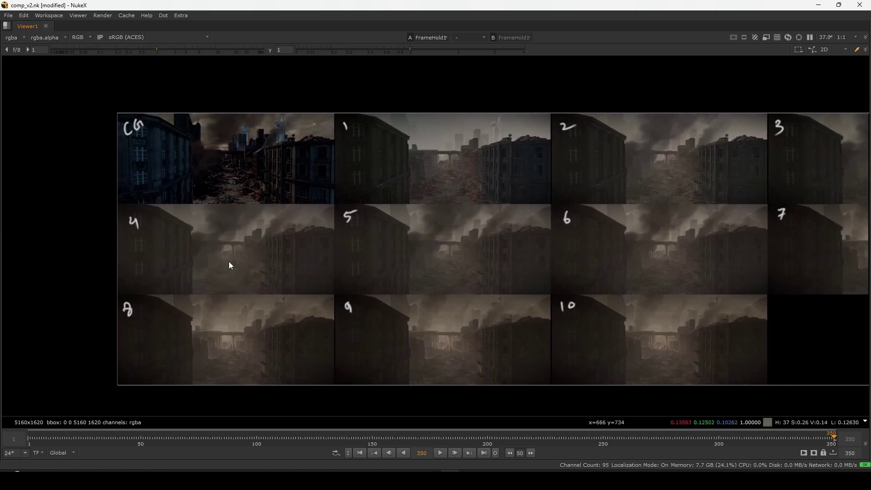
ctrl+shift+drag(128, 216, 260, 274)
ctrl+shift+drag(127, 213, 294, 267)
ctrl+shift+drag(568, 305, 737, 369)
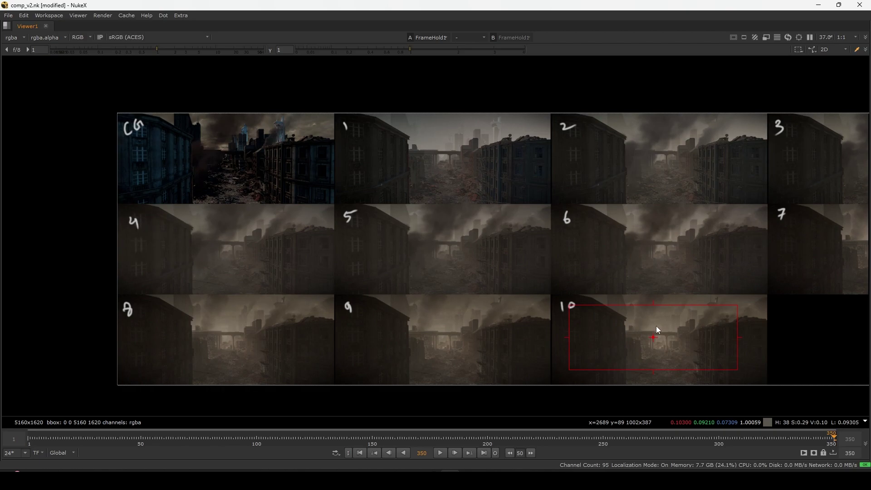
ctrl+shift+drag(522, 334, 523, 336)
key(space)
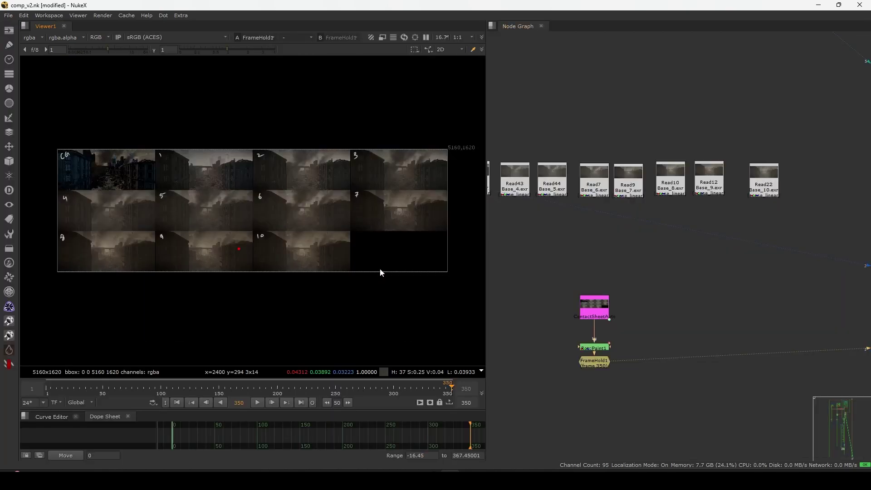
key(f)
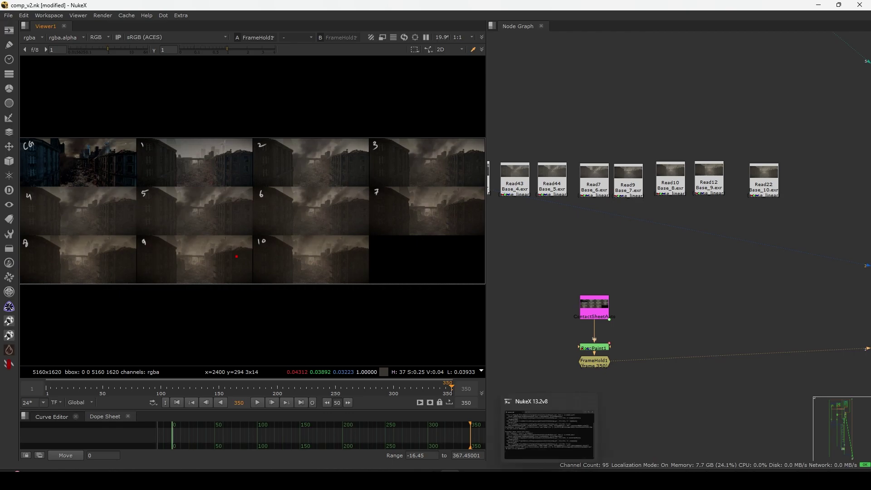
Switch to the mood reference board and inspect the grey ruined street picture up close.
click(590, 479)
scroll(498, 250, down, 5)
middle_drag(528, 226, 305, 310)
scroll(334, 245, up, 8)
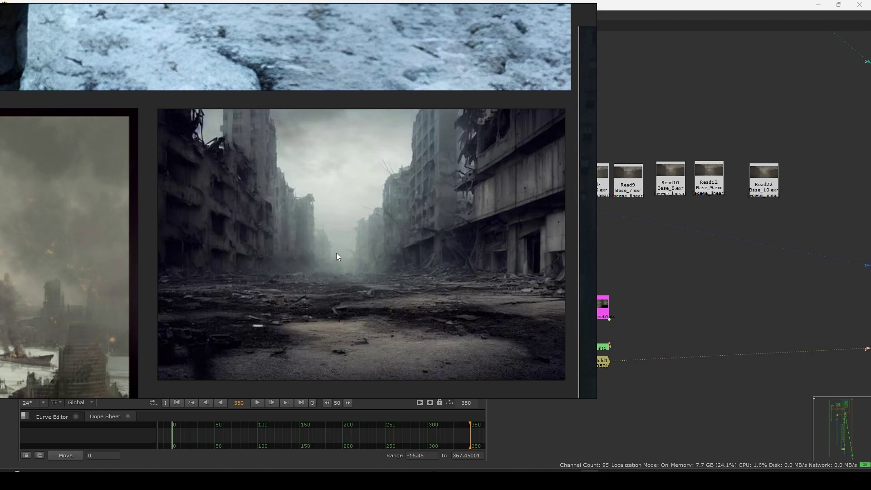
scroll(340, 281, down, 4)
middle_drag(347, 320, 337, 263)
scroll(338, 272, down, 1)
middle_drag(354, 297, 341, 271)
Browse the other mood references around the board, inspecting one of them up close.
scroll(340, 287, down, 3)
scroll(338, 291, down, 2)
scroll(341, 270, up, 1)
middle_drag(504, 54, 391, 298)
scroll(391, 298, up, 6)
scroll(391, 298, down, 5)
middle_drag(430, 258, 352, 325)
middle_drag(506, 248, 417, 273)
Return to the comp_v2.nk script, view the Write1 output enlarged, and fit the entire node tree in the graph.
click(681, 276)
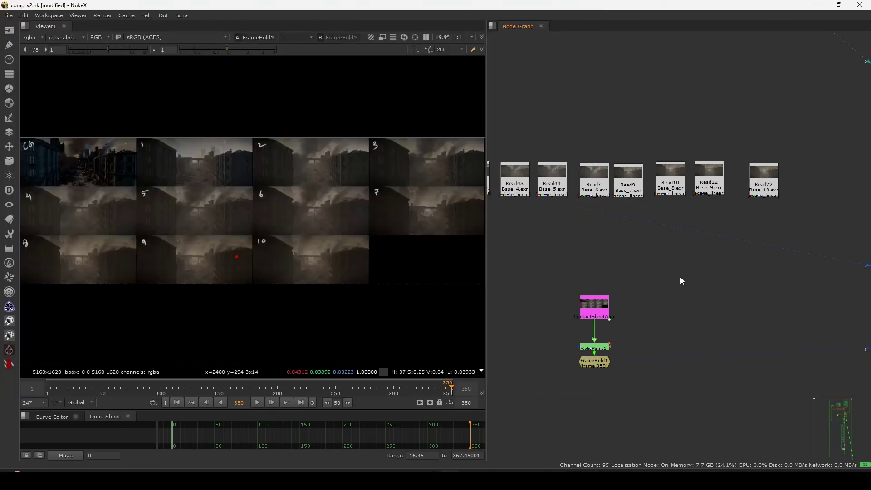
scroll(653, 260, down, 4)
middle_drag(716, 177, 620, 263)
key(5)
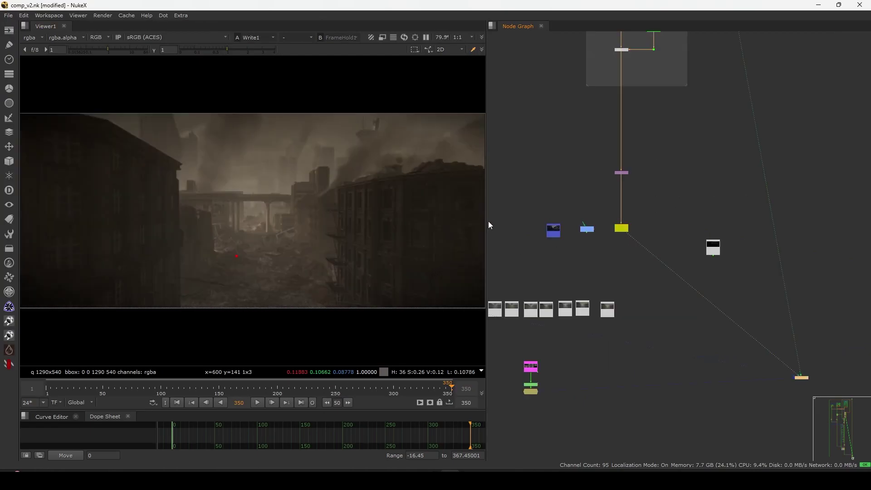
key(space)
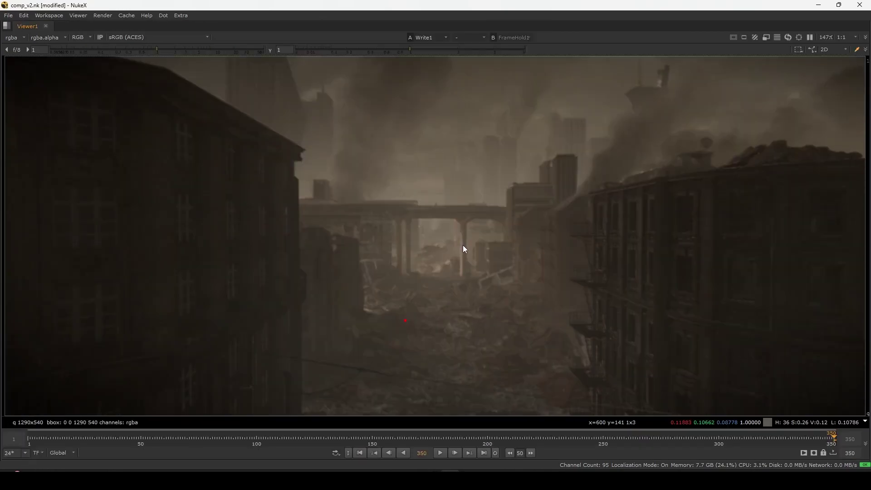
key(space)
key(f)
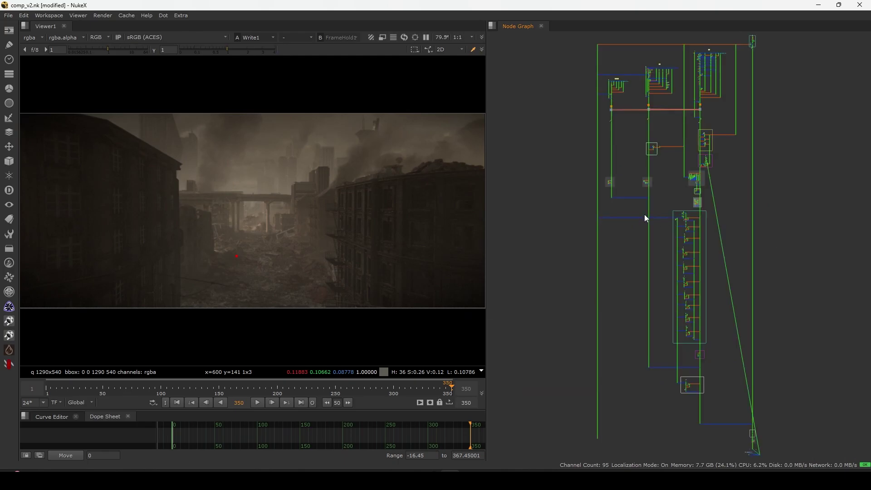
Switch to the COMPOSITING_DMP.nk script and view the SKY image Read4 from the CGI RENDERS section.
click(569, 479)
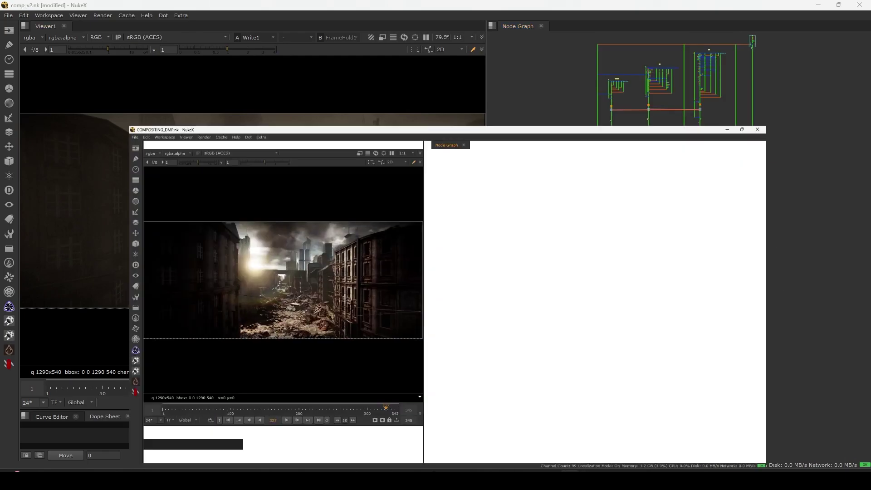
scroll(619, 282, down, 3)
middle_drag(617, 281, 572, 354)
scroll(571, 241, up, 8)
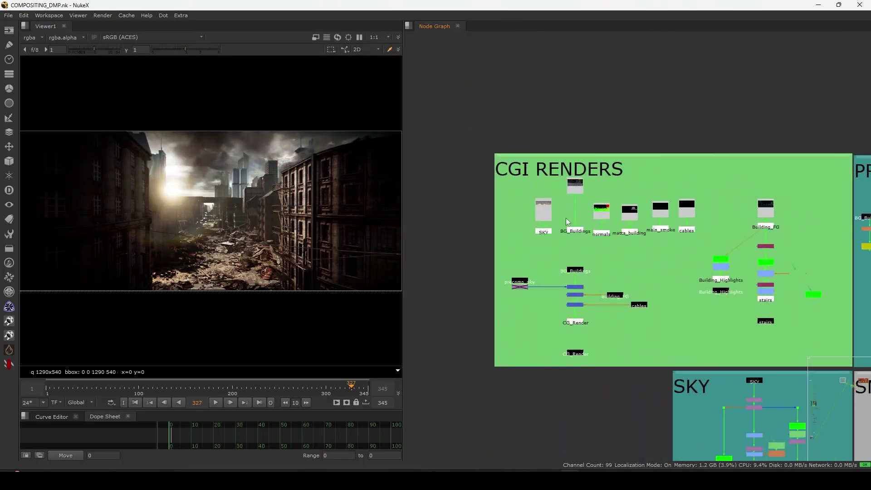
click(527, 225)
key(1)
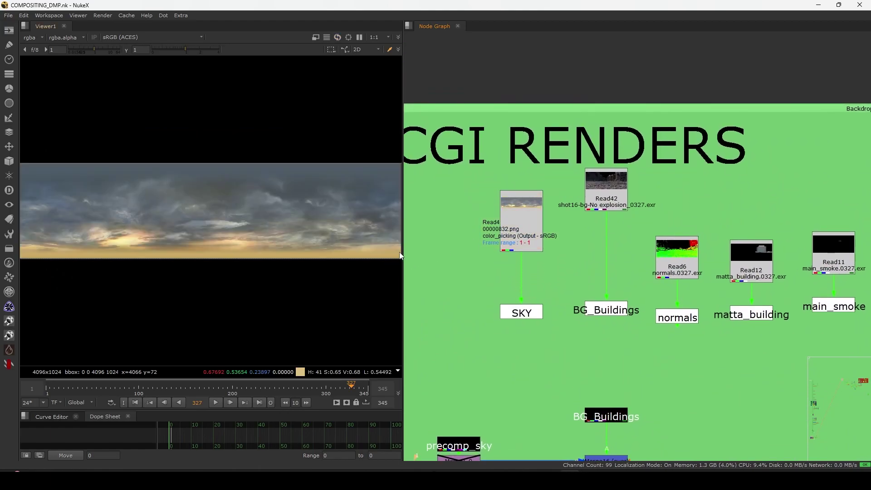
Widen the viewer and examine the background buildings render Read42 with the viewer gain raised to 9.5.
drag(403, 254, 488, 248)
drag(704, 190, 706, 214)
key(1)
click(551, 243)
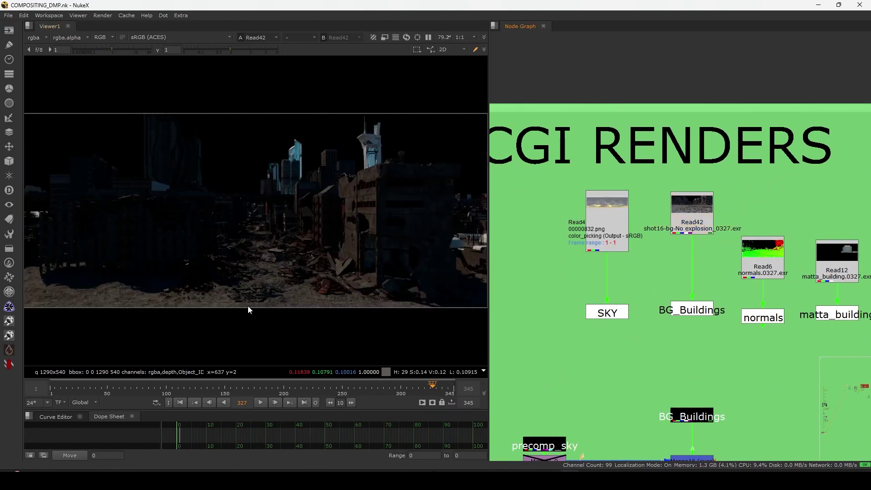
drag(112, 52, 133, 51)
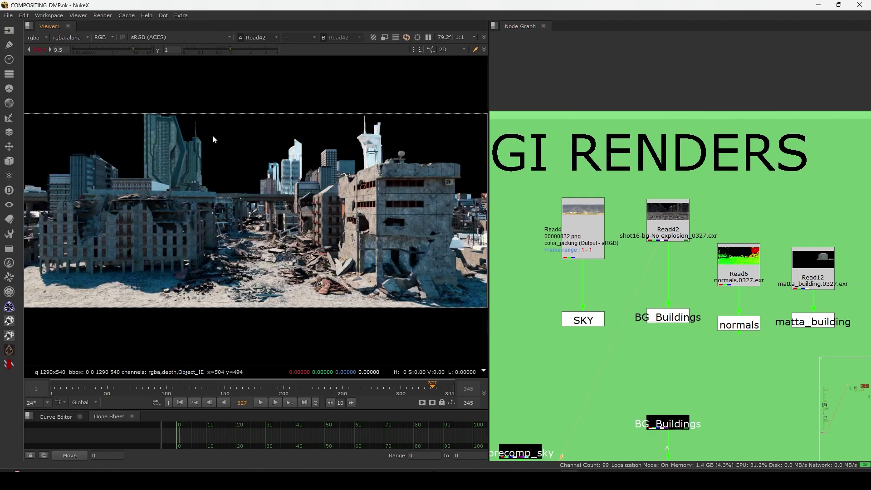
ctrl+shift+drag(431, 154, 89, 338)
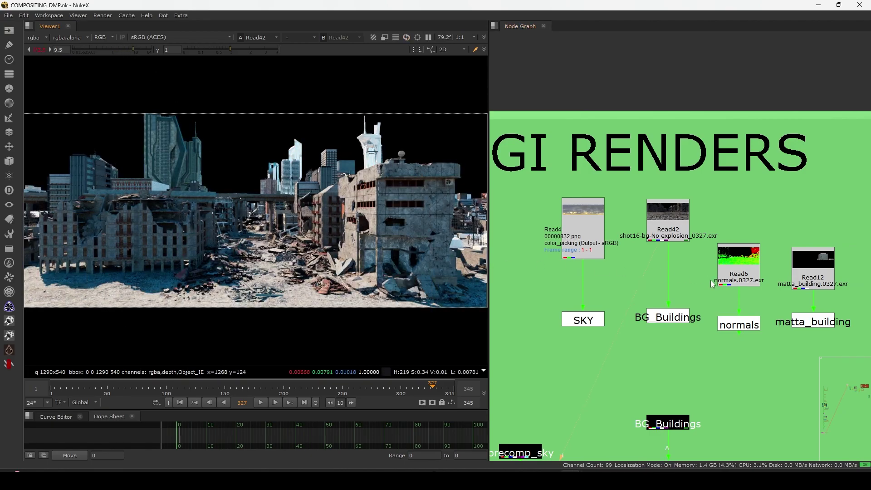
Go through the normals, matta_building, main_smoke and cables renders and return to the background buildings render Read42.
middle_drag(695, 248, 634, 259)
drag(621, 233, 618, 235)
click(692, 274)
middle_drag(785, 280, 678, 290)
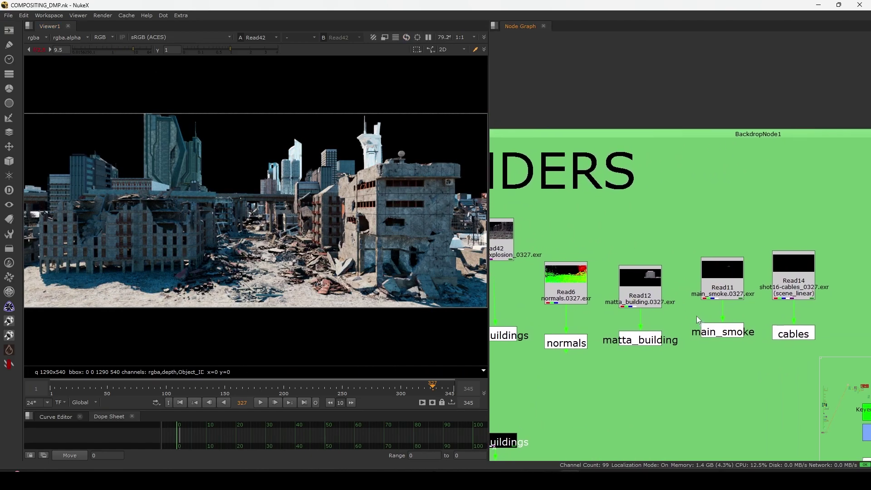
middle_drag(702, 321, 688, 316)
drag(720, 282, 720, 285)
key(1)
click(676, 277)
middle_drag(560, 259, 628, 250)
drag(562, 235, 565, 235)
key(1)
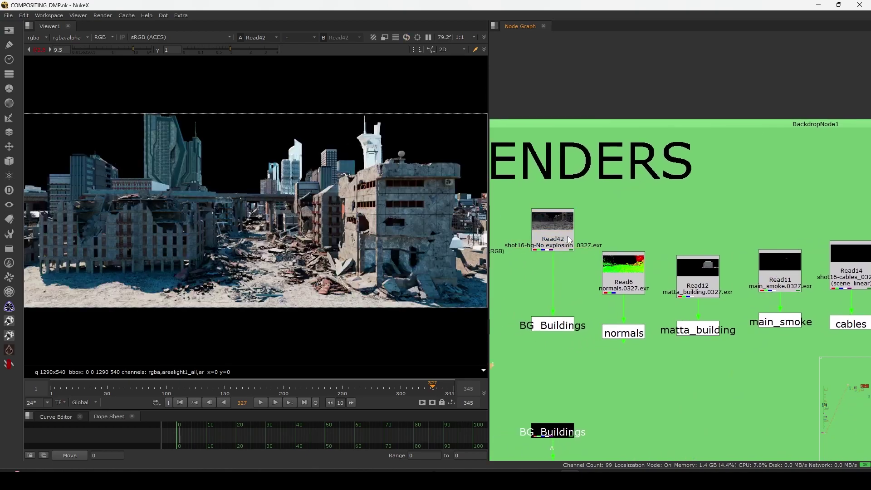
View the Building_FG stamp and compare it with the background buildings render and the foreground render Read41.
click(579, 239)
scroll(579, 239, down, 4)
middle_drag(581, 341, 625, 315)
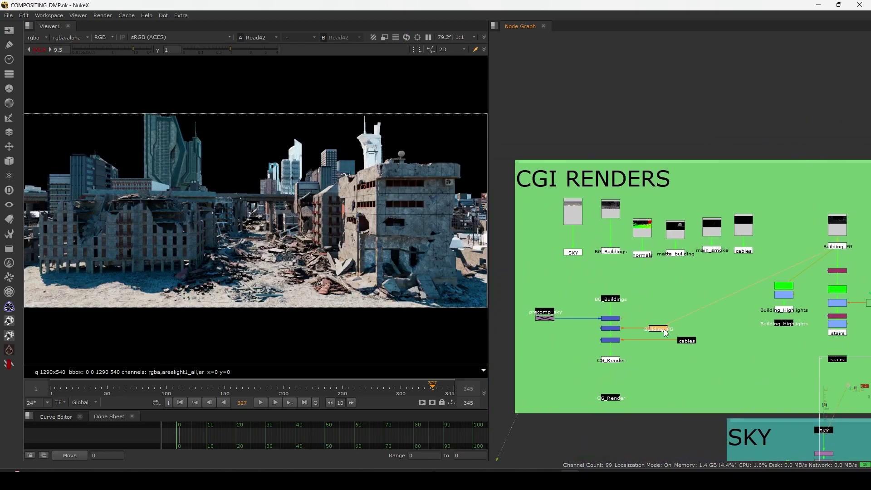
key(1)
click(698, 311)
middle_drag(675, 260, 636, 269)
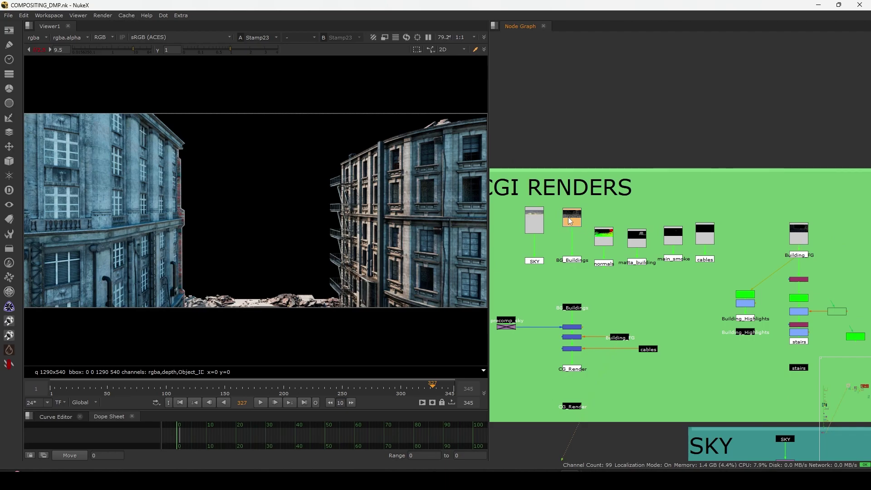
click(577, 221)
key(1)
key(1)
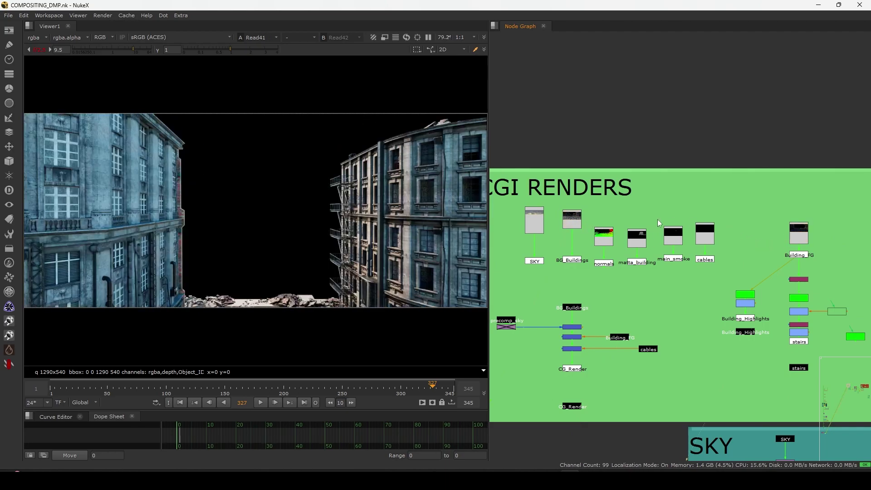
View the BG_Buildings stamp and its merge over the sky, Merge16, and reset the viewer gain to 1.
click(573, 308)
key(1)
scroll(570, 314, up, 4)
key(1)
click(592, 315)
middle_drag(573, 349, 664, 282)
drag(647, 285, 647, 283)
key(1)
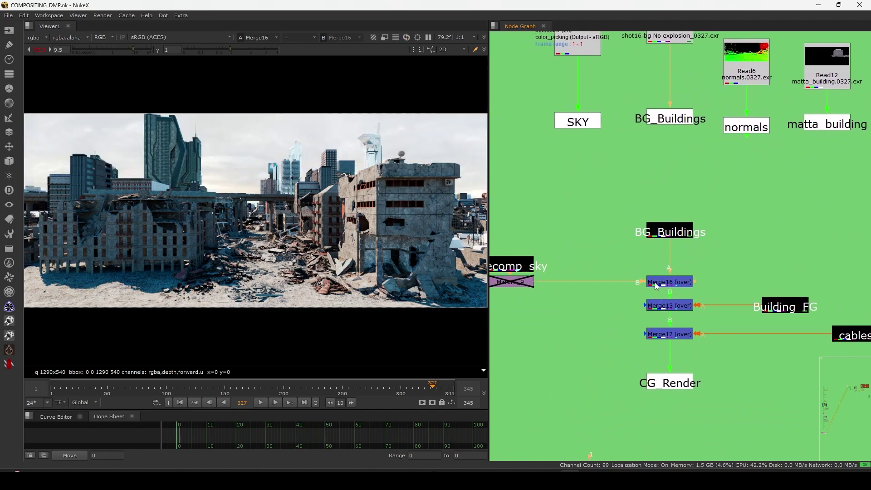
click(40, 50)
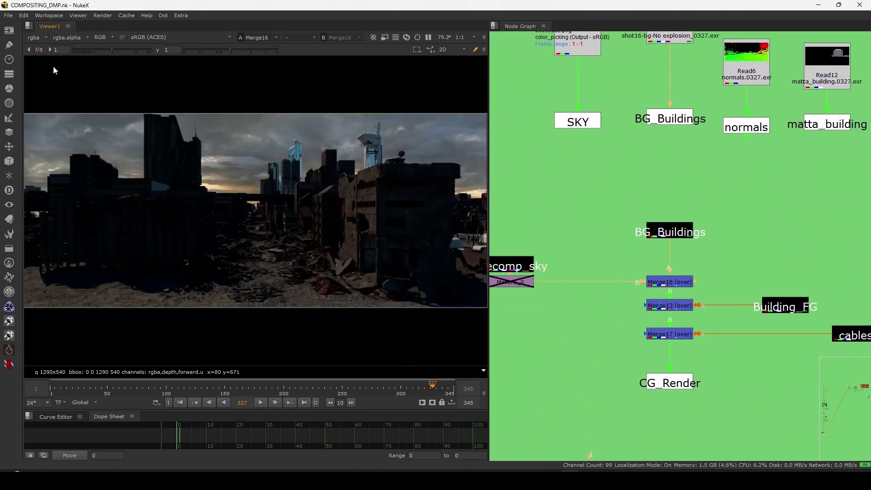
View Merge13, which places the Building_FG foreground over the background buildings and sky.
click(666, 305)
key(1)
click(664, 320)
middle_drag(663, 331, 595, 319)
click(657, 301)
key(1)
click(663, 322)
View the cables stamp with the viewer gain raised to 64, and restore the gain to 1.
click(750, 300)
key(1)
drag(757, 300, 756, 299)
drag(137, 51, 160, 58)
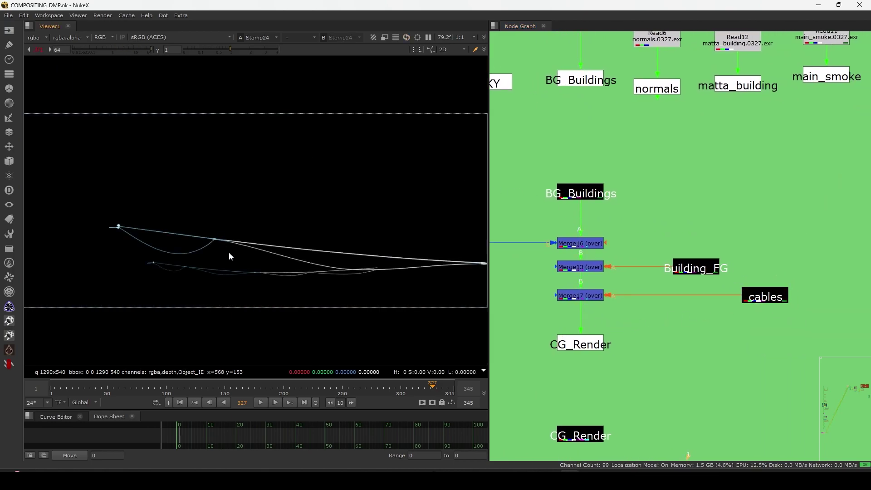
click(39, 50)
View the cables merge Merge17 and the CG_Render output, raising the viewer gain to 11 and resetting it to 1.
click(584, 298)
key(1)
click(586, 344)
key(1)
click(588, 391)
middle_drag(588, 392, 598, 336)
drag(592, 293, 591, 294)
click(133, 52)
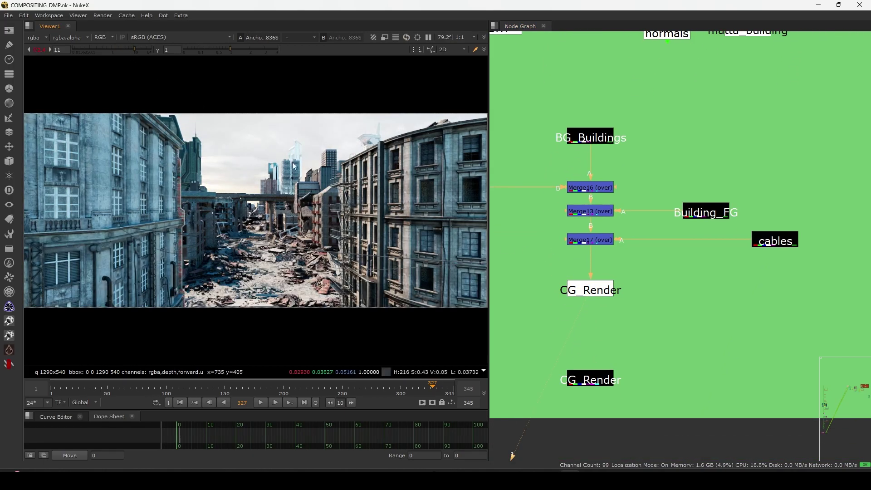
click(40, 52)
scroll(342, 203, down, 5)
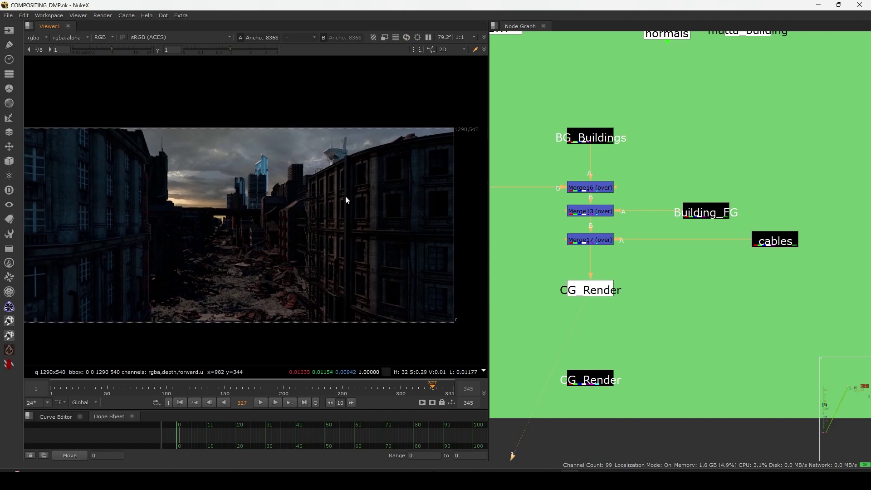
scroll(323, 222, up, 1)
scroll(332, 224, down, 1)
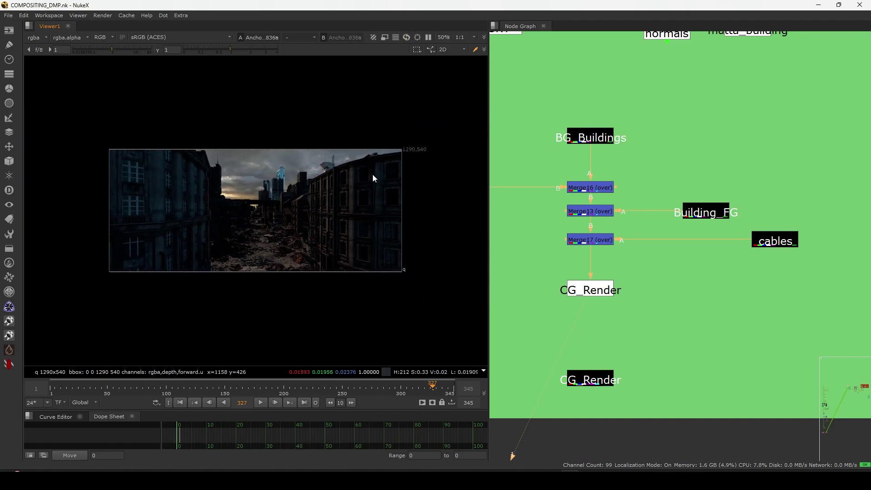
scroll(244, 226, up, 1)
View the BG_Buildings stamp and survey the SKY, PRECOMPS and other backdrops beside CGI RENDERS.
alt+middle_drag(622, 203, 589, 244)
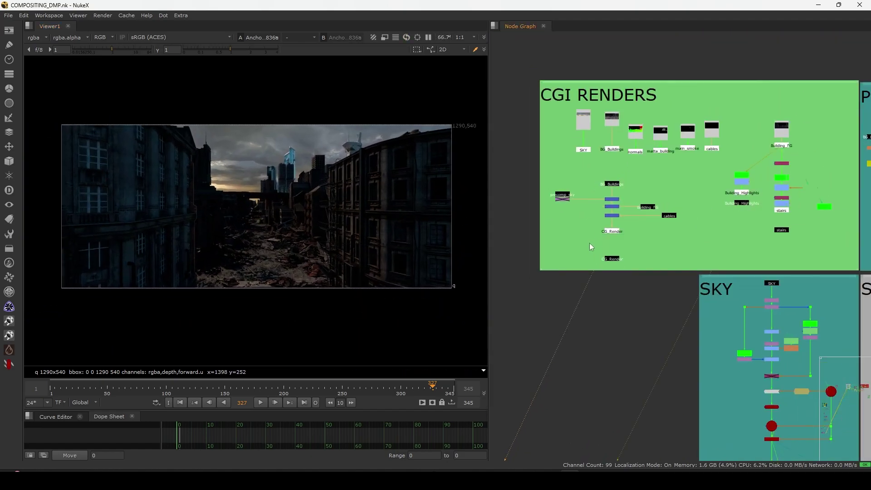
alt+middle_drag(591, 204, 633, 186)
drag(700, 158, 611, 198)
key(1)
alt+middle_drag(636, 182, 585, 245)
middle_drag(749, 255, 544, 238)
alt+middle_drag(572, 238, 611, 269)
middle_drag(746, 240, 568, 280)
middle_drag(664, 238, 576, 254)
drag(804, 152, 512, 309)
middle_drag(571, 316, 685, 224)
click(636, 293)
middle_drag(636, 293, 731, 272)
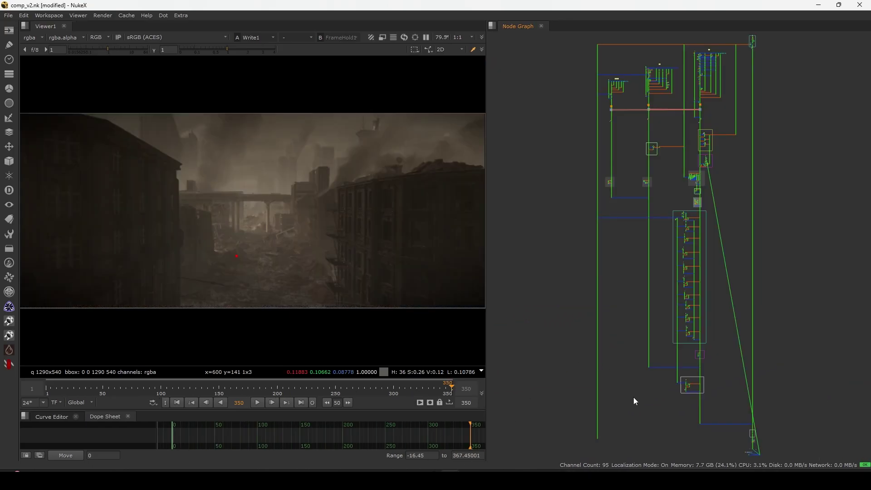
Return to the comp_v2.nk script and examine its node tree from the final output upward.
middle_drag(737, 441, 669, 357)
scroll(687, 372, up, 11)
drag(652, 342, 626, 357)
drag(690, 301, 629, 350)
drag(677, 317, 640, 347)
middle_drag(361, 226, 339, 244)
middle_drag(599, 211, 609, 320)
scroll(621, 219, down, 5)
middle_drag(592, 238, 657, 342)
scroll(666, 343, down, 6)
middle_drag(592, 221, 616, 375)
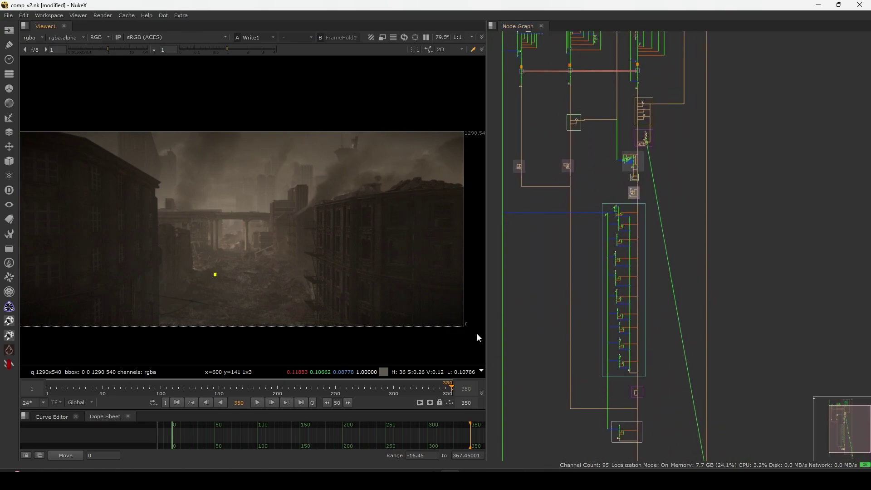
Find the Remove2 node below the upper branches of the comp_v2 tree and view its foreground buildings output.
middle_drag(558, 297, 581, 226)
middle_drag(580, 89, 590, 224)
scroll(616, 149, up, 7)
middle_drag(559, 133, 683, 217)
scroll(612, 189, up, 6)
scroll(667, 214, up, 2)
drag(683, 217, 574, 267)
key(1)
click(584, 247)
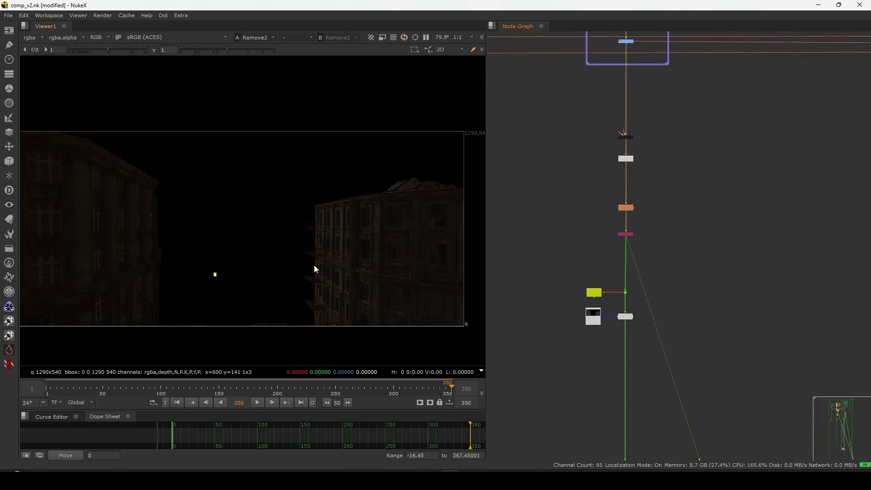
Show the Remove2 output at frame 1 with the viewer gain raised to 5.5, and restore the gain to 1.
click(177, 402)
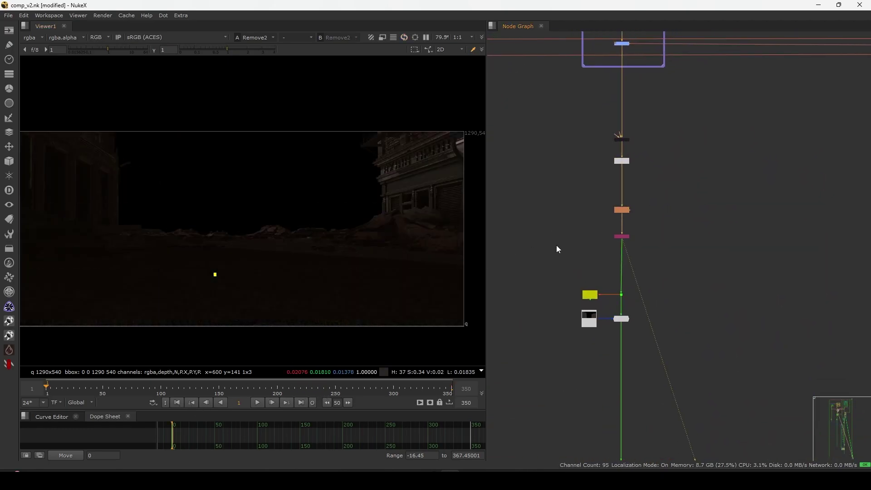
middle_drag(556, 245, 599, 222)
drag(116, 50, 125, 50)
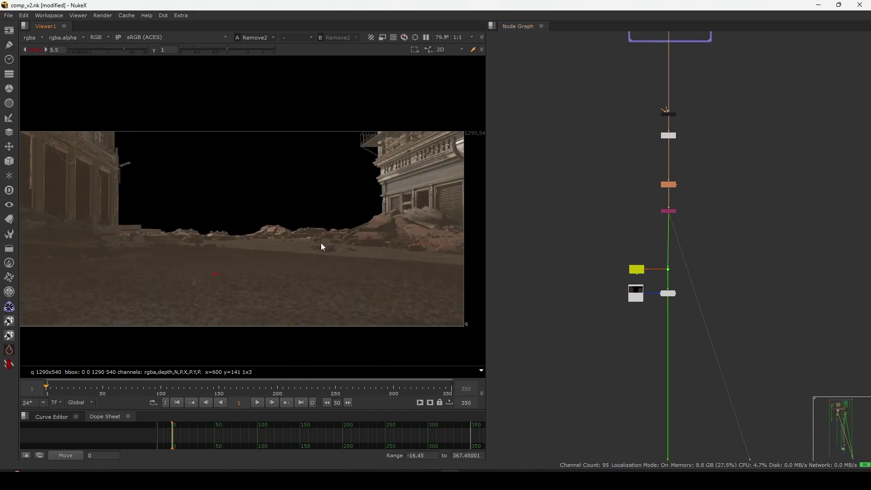
click(34, 50)
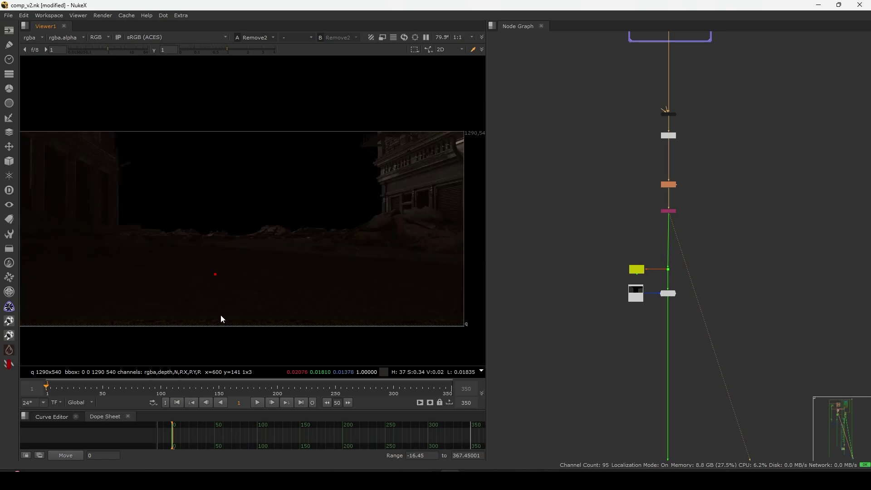
Go to the last frame, view the final Write1 output, and fit the entire node tree in the graph.
click(301, 402)
drag(687, 283, 652, 322)
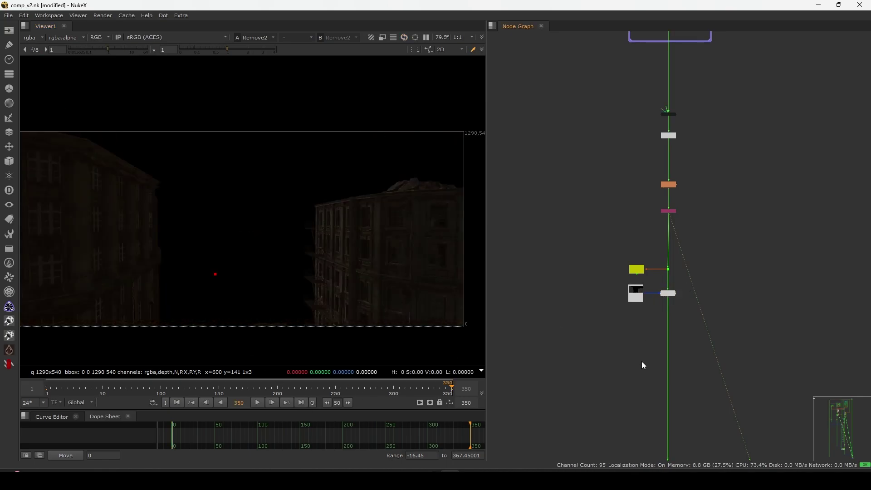
key(1)
drag(463, 132, 25, 321)
drag(450, 144, 41, 322)
ctrl+shift+drag(268, 250, 271, 248)
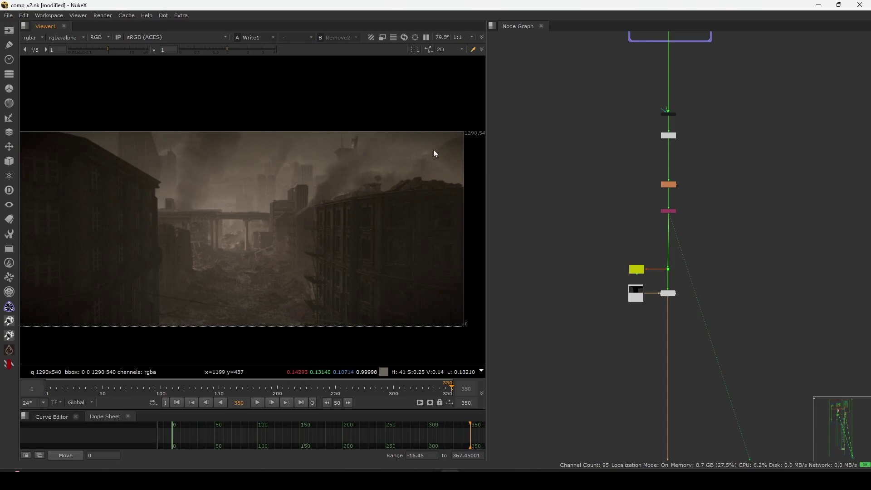
ctrl+shift+drag(458, 135, 26, 318)
scroll(585, 241, down, 10)
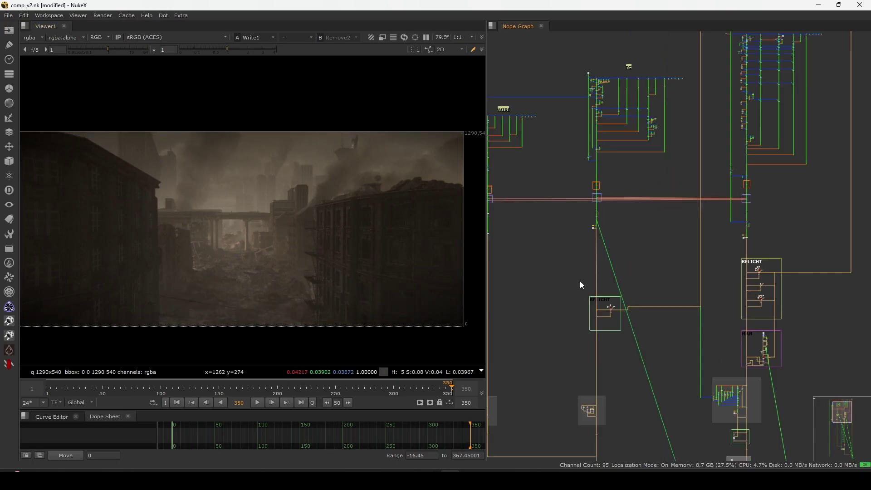
key(f)
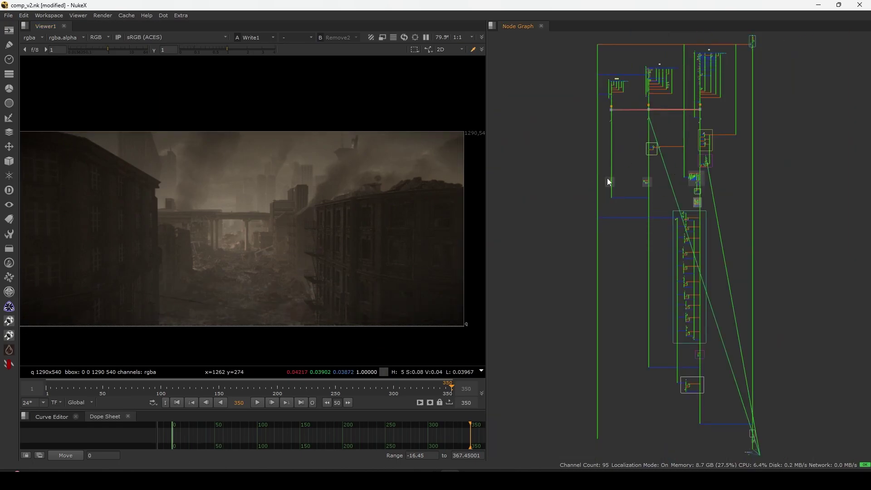
Switch to the COMPOSITING_DMP.nk script, fit its whole node graph and look over the overall layout.
click(569, 479)
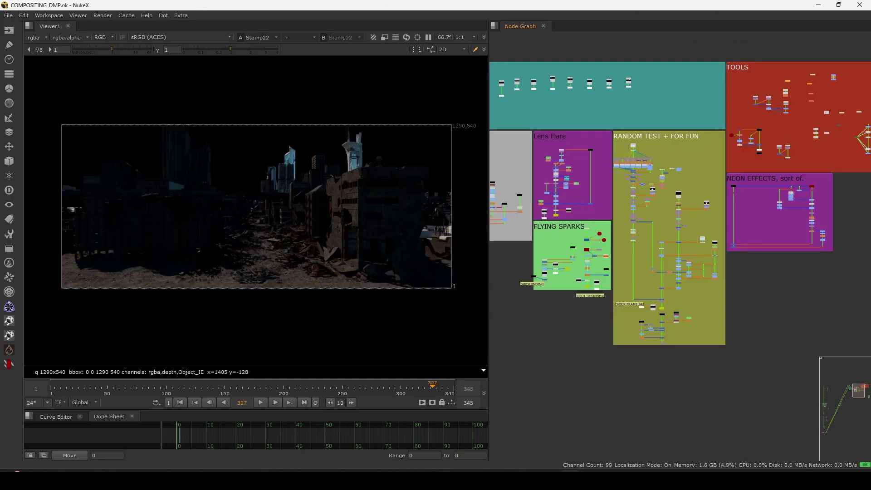
key(f)
middle_drag(585, 281, 641, 299)
drag(654, 50, 538, 447)
middle_drag(538, 446, 575, 347)
drag(538, 446, 562, 383)
scroll(538, 398, down, 3)
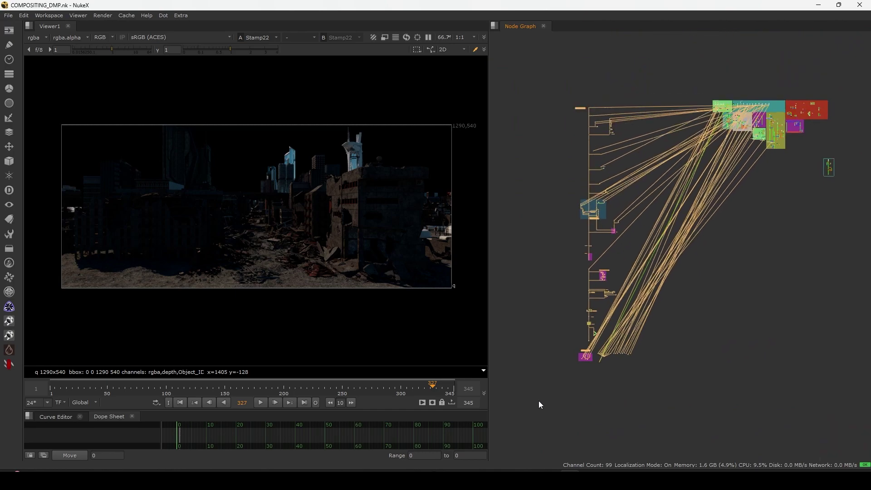
Examine the start of the main compositing branch around the DMP STARTS HERE note.
middle_drag(538, 330, 555, 372)
drag(542, 131, 657, 417)
click(565, 312)
middle_drag(625, 195, 595, 241)
scroll(595, 230, up, 3)
drag(653, 153, 524, 263)
scroll(573, 199, up, 4)
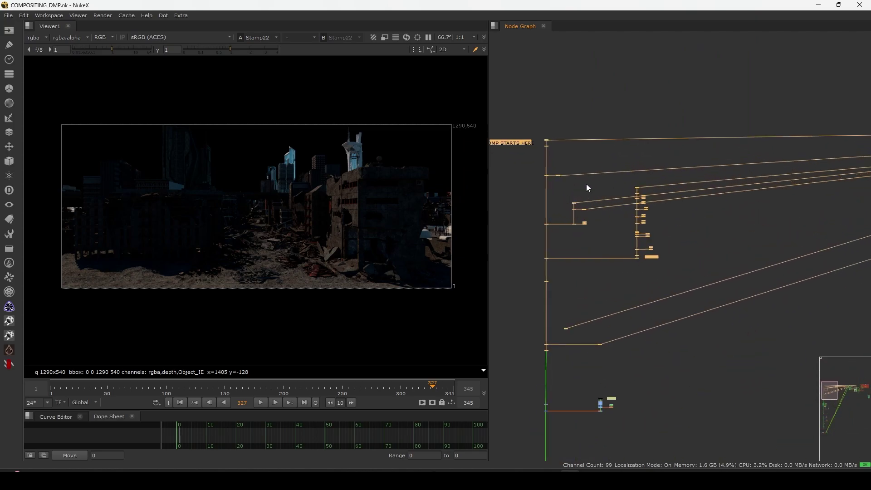
scroll(577, 195, up, 5)
scroll(584, 246, down, 6)
Look along the rest of the main branch and its connections to the coloured backdrops.
scroll(578, 159, down, 2)
drag(570, 119, 680, 348)
scroll(679, 344, down, 2)
middle_drag(679, 313, 589, 400)
drag(803, 150, 608, 299)
middle_drag(583, 383, 598, 372)
drag(597, 372, 601, 376)
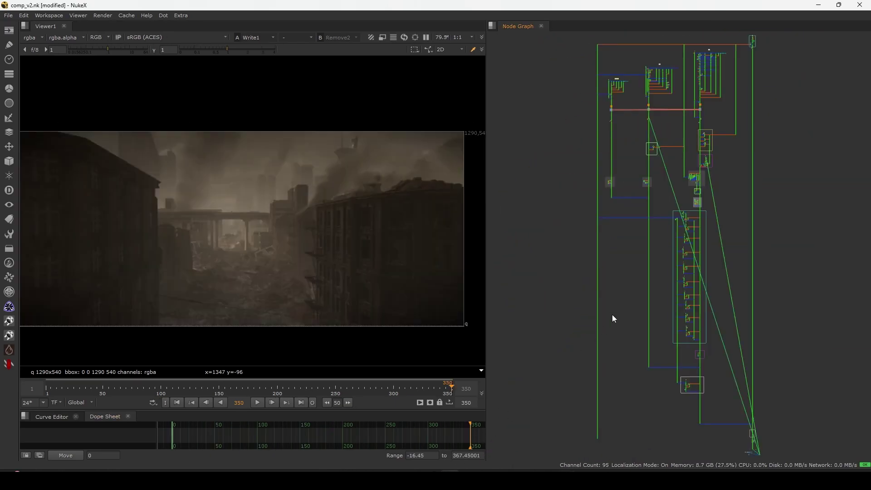
Return to the comp_v2.nk script and look over its full node tree alongside the Write1 output.
scroll(660, 230, down, 2)
drag(747, 124, 561, 421)
drag(748, 103, 549, 422)
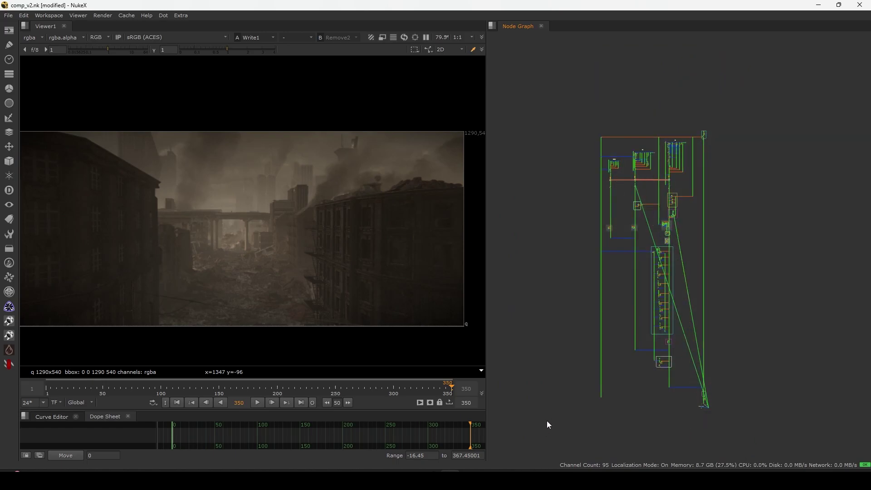
scroll(703, 148, up, 3)
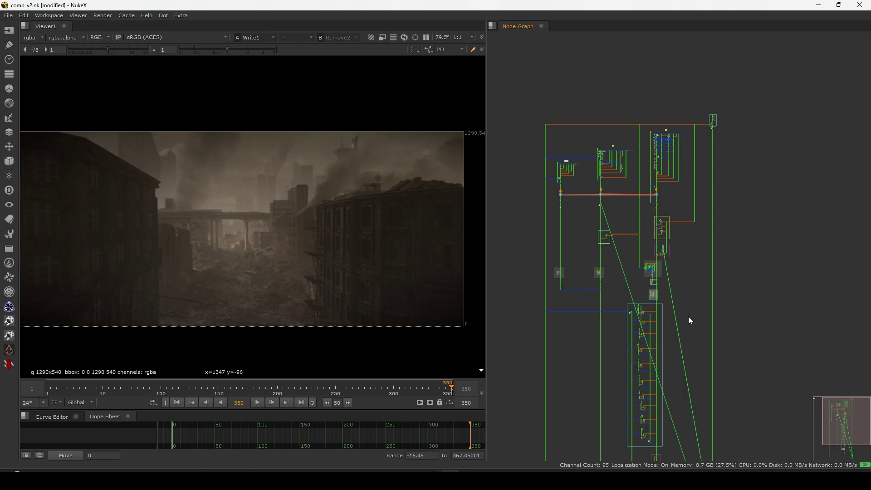
scroll(691, 115, down, 3)
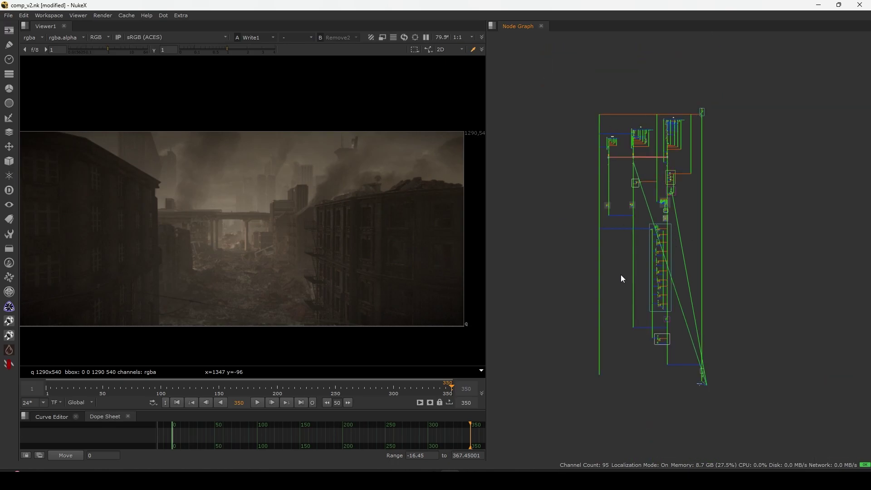
scroll(621, 273, up, 2)
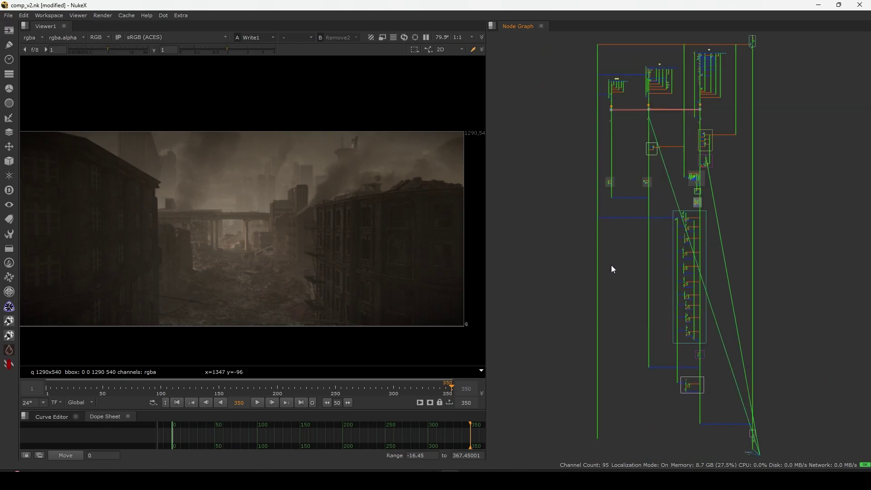
middle_drag(606, 258, 581, 297)
drag(457, 137, 37, 316)
middle_drag(633, 202, 579, 263)
drag(438, 145, 45, 366)
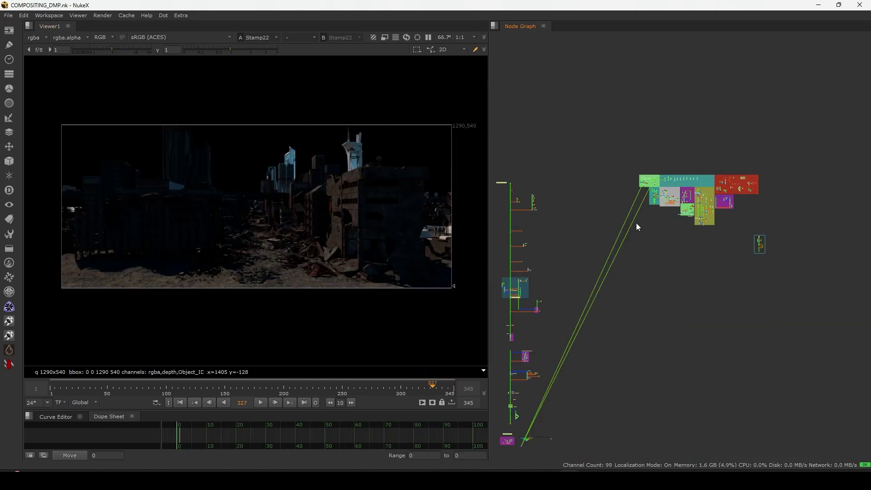
Switch to the COMPOSITING_DMP.nk script and view the foreground buildings render Read41 in the CGI RENDERS section.
scroll(642, 222, up, 5)
middle_drag(628, 163, 542, 222)
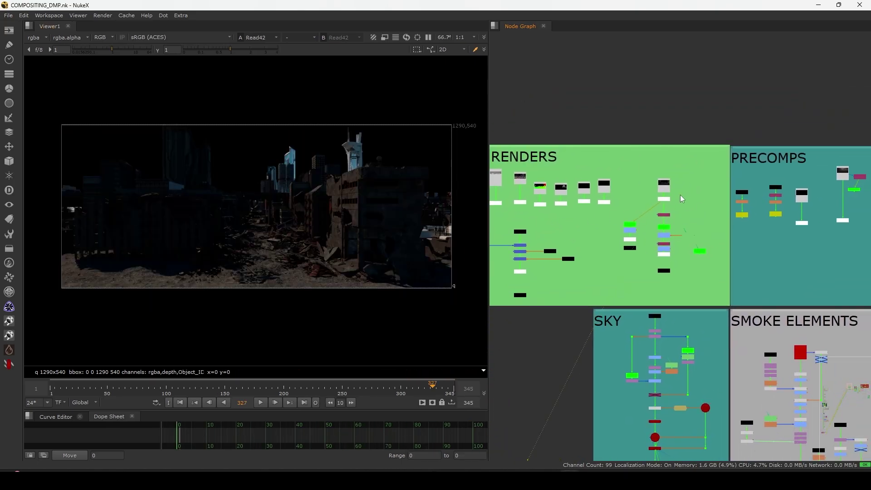
click(665, 187)
key(1)
middle_drag(617, 237, 621, 235)
scroll(571, 241, up, 6)
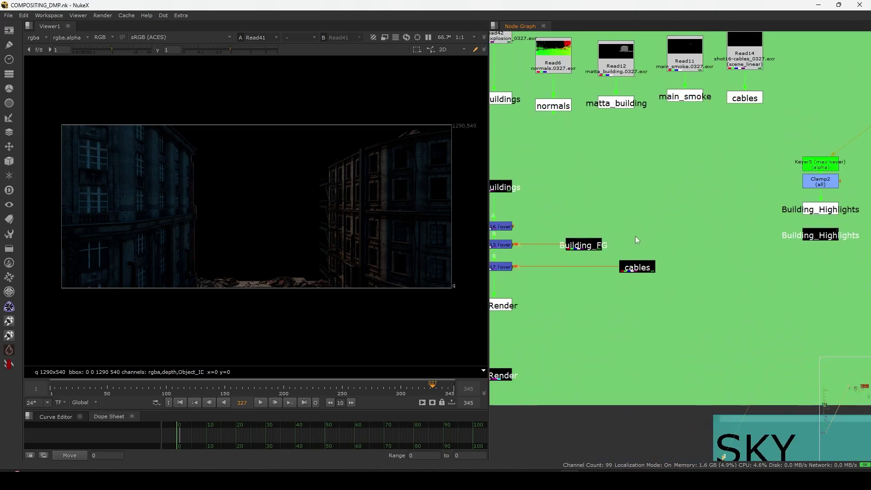
key(1)
click(655, 254)
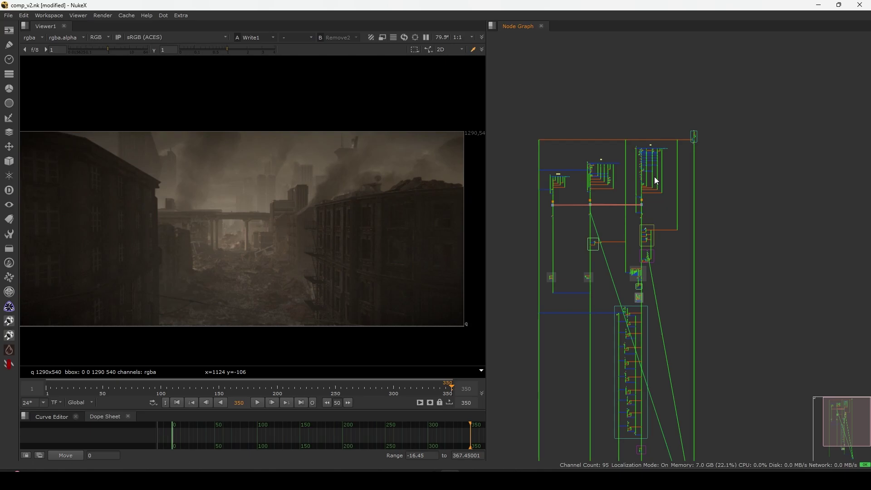
Return to the comp_v2.nk script, maximize the Node Graph and inspect the upper branches of the tree.
key(space)
middle_drag(641, 185, 497, 246)
scroll(618, 220, up, 8)
scroll(617, 193, down, 8)
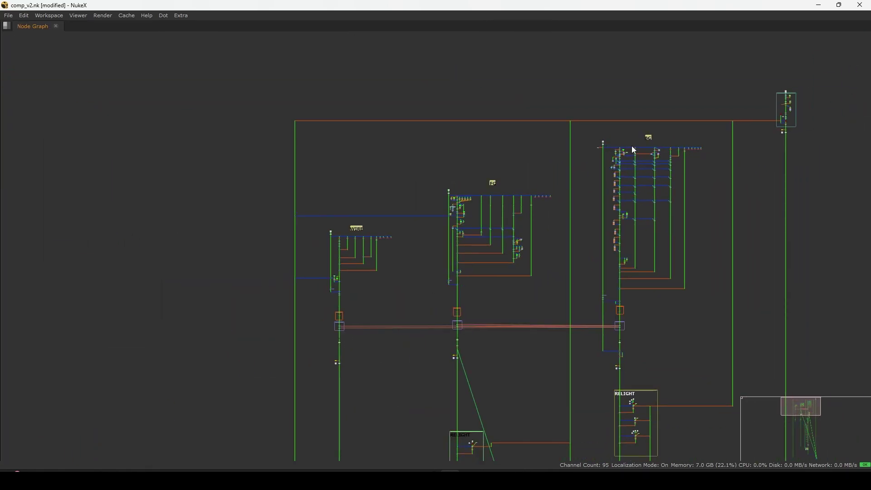
Look over the separate WIRE, FG and BG shader rebuild branches in the Node Graph.
scroll(634, 147, up, 3)
middle_drag(484, 218, 545, 181)
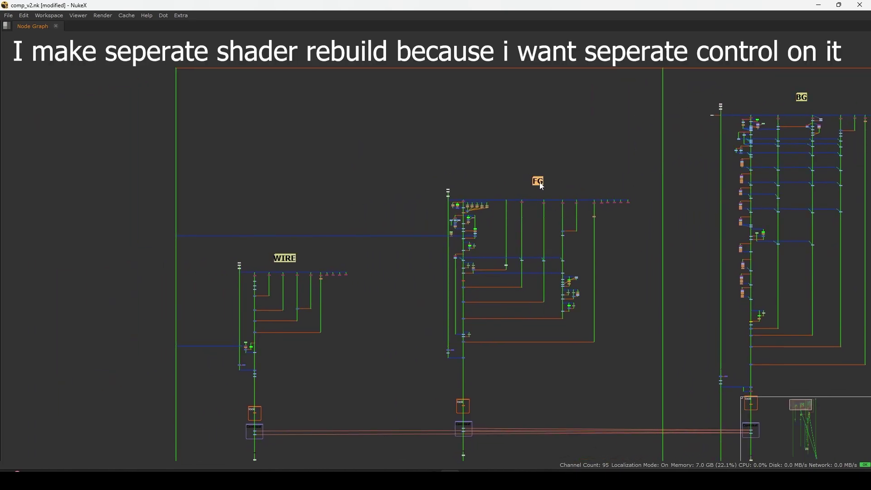
middle_drag(319, 254, 473, 216)
click(445, 220)
scroll(467, 213, down, 5)
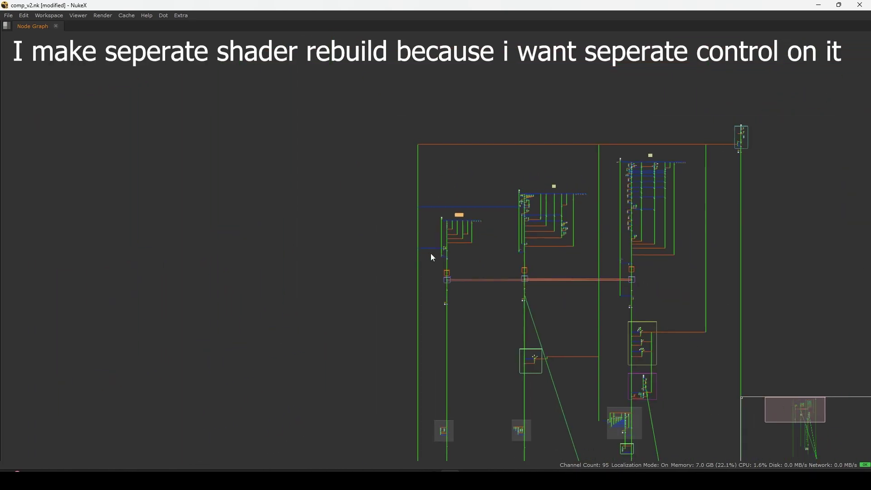
scroll(559, 181, up, 3)
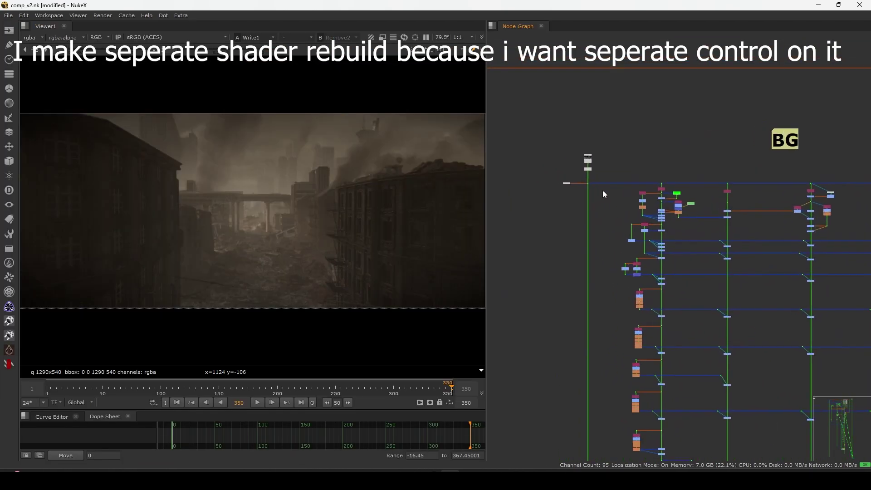
View the BG render Read2 at the head of the BG branch.
middle_drag(597, 190, 644, 173)
scroll(634, 146, up, 6)
click(628, 128)
key(1)
click(627, 155)
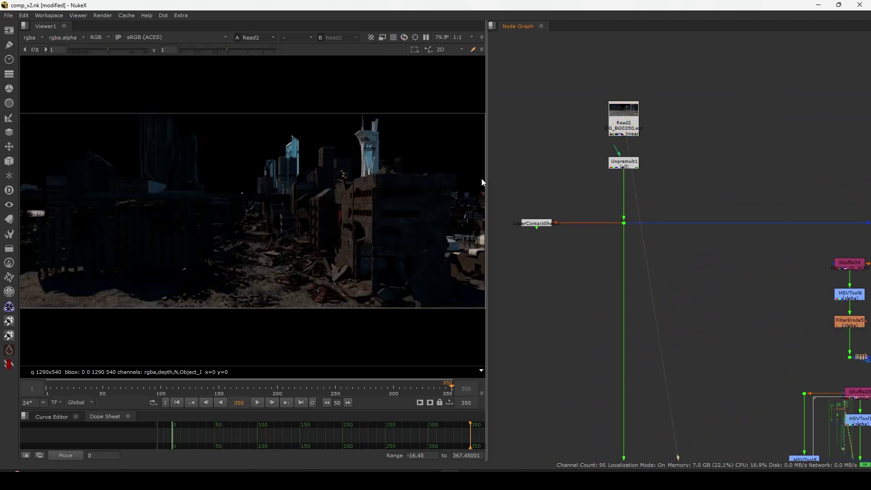
View the LayerContactSheet node beside Unprempult1's branch and fit its output in a maximized Viewer.
scroll(670, 138, down, 4)
drag(623, 160, 532, 249)
scroll(608, 165, up, 5)
key(1)
key(f)
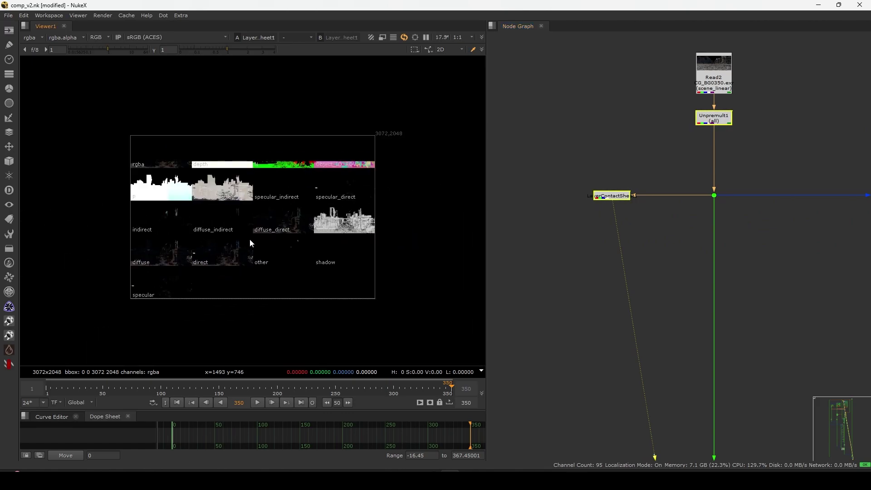
key(space)
key(f)
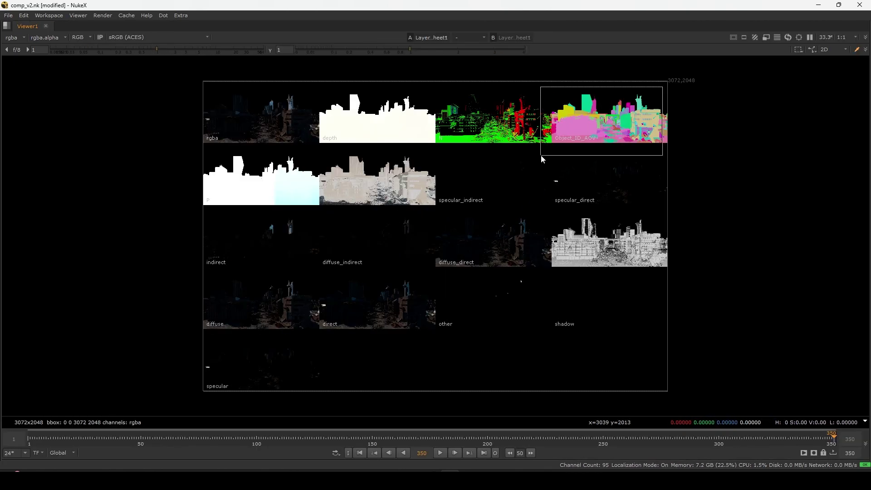
Examine the BG passes on the contact sheet closely, including the depth, N and Object_ID_AOV layers.
scroll(611, 125, up, 5)
drag(525, 186, 458, 212)
drag(662, 112, 469, 216)
drag(516, 190, 439, 244)
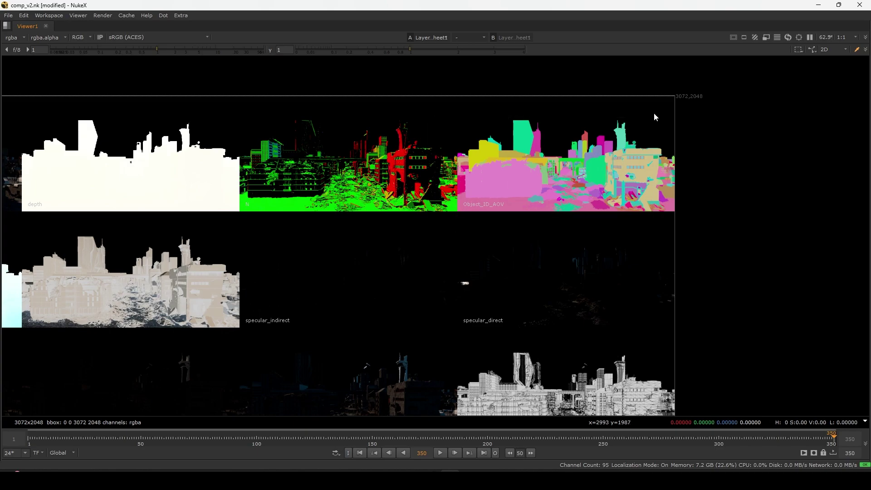
scroll(484, 232, down, 3)
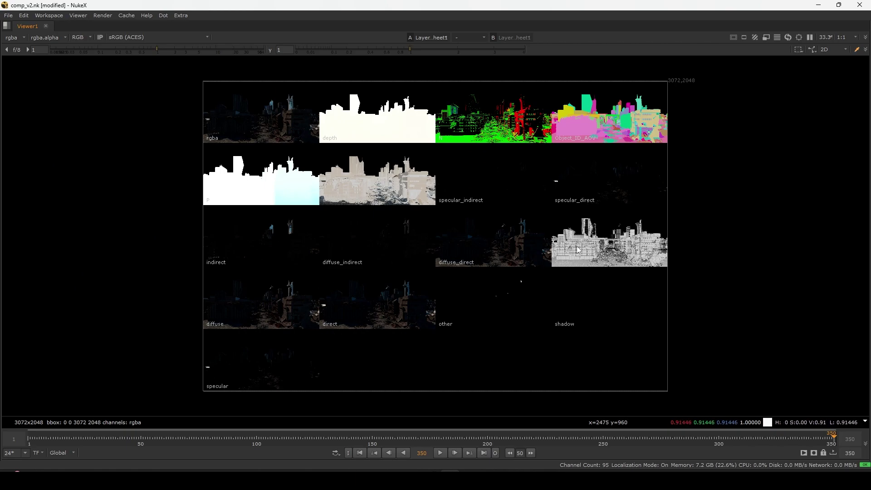
Return to the Node Graph, maximize it and inspect the diffuse_direct shuffle and the nodes around it.
key(space)
scroll(647, 210, down, 7)
middle_drag(684, 258, 573, 256)
scroll(631, 215, up, 5)
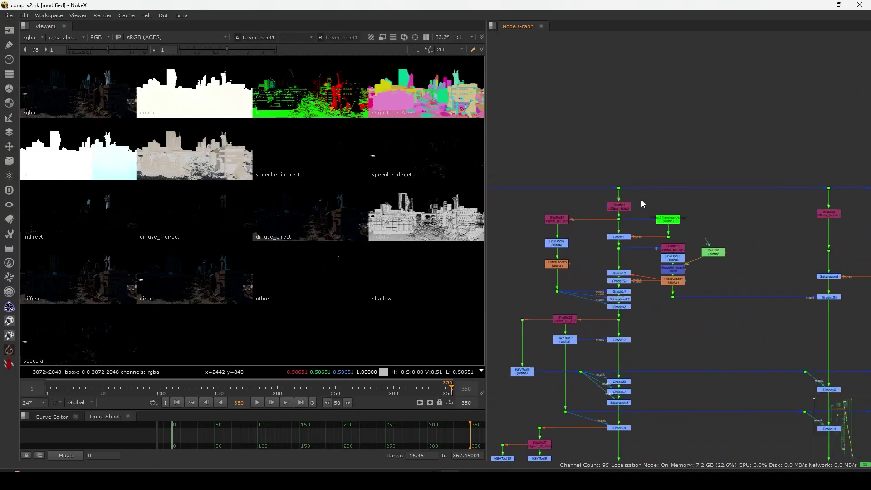
key(space)
middle_drag(626, 228, 450, 263)
scroll(449, 266, up, 4)
click(510, 230)
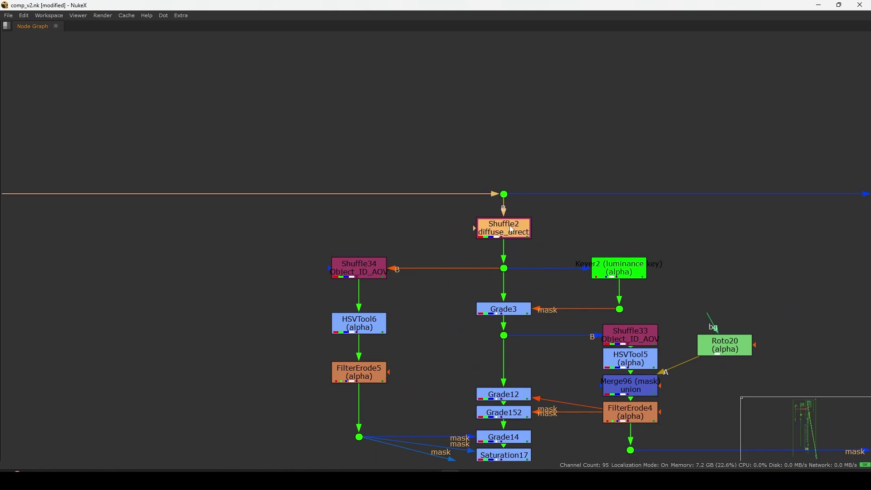
drag(597, 154, 431, 268)
Look along the BG shader rebuild to the indirect shuffle's branch with its grades and masks.
scroll(476, 263, down, 2)
middle_drag(698, 237, 488, 251)
click(596, 257)
scroll(601, 252, down, 5)
middle_drag(616, 255, 552, 259)
scroll(548, 237, up, 4)
scroll(572, 216, up, 4)
scroll(567, 222, down, 8)
scroll(567, 245, up, 4)
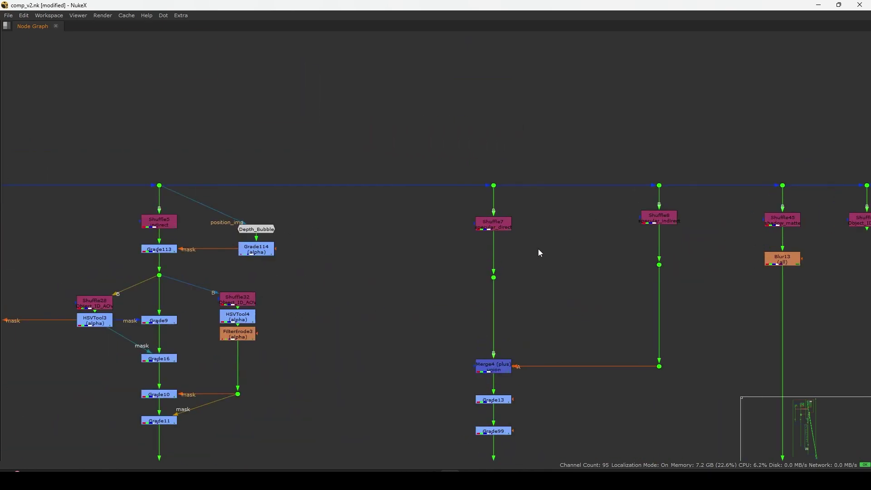
Inspect the specular_direct and specular_indirect shuffles and the remaining utility pass shuffles of the BG rebuild.
scroll(551, 248, down, 5)
middle_drag(680, 259, 562, 253)
scroll(562, 252, up, 5)
drag(523, 213, 459, 261)
middle_drag(699, 243, 569, 257)
drag(791, 164, 447, 294)
click(469, 249)
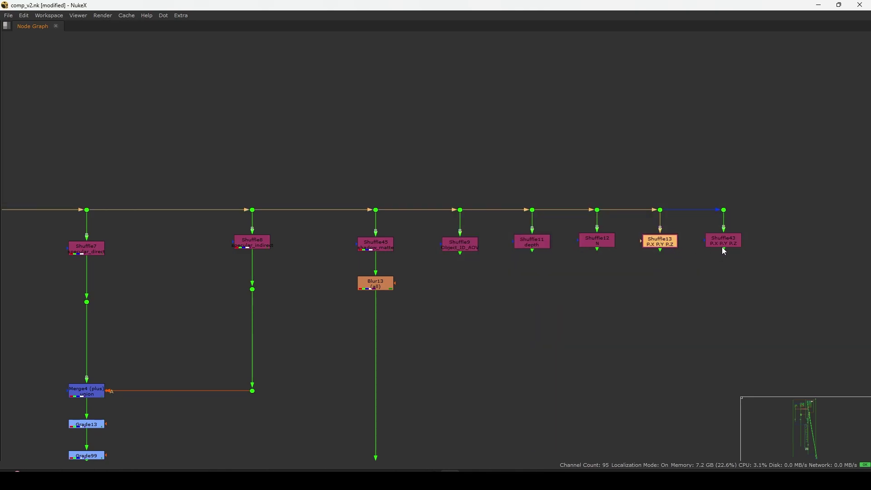
Check the P.X P.Y P.Z shuffles Shuffle13 and Shuffle43, and delete Shuffle43 together with its dot.
double_click(666, 244)
click(613, 340)
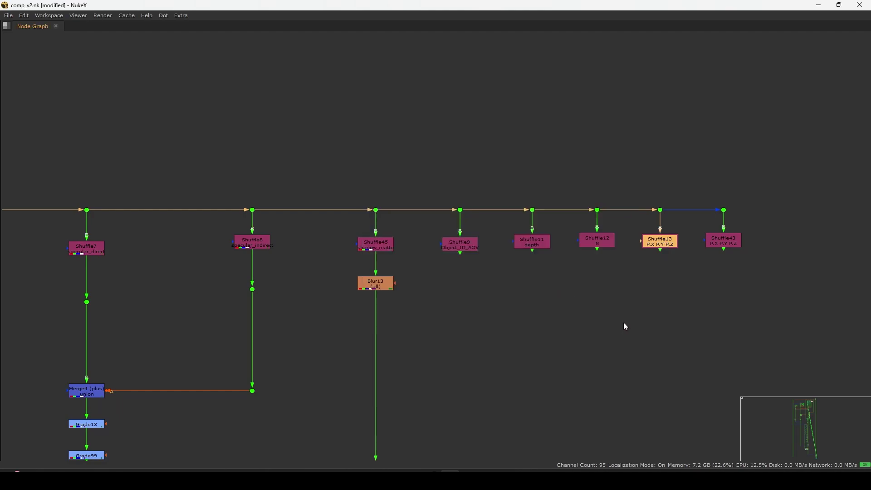
double_click(724, 241)
click(676, 341)
drag(791, 168, 662, 305)
key(Delete)
Highlight the Object_ID_AOV, depth, N and position shuffles and look over that end of the BG rebuild.
drag(724, 189, 436, 275)
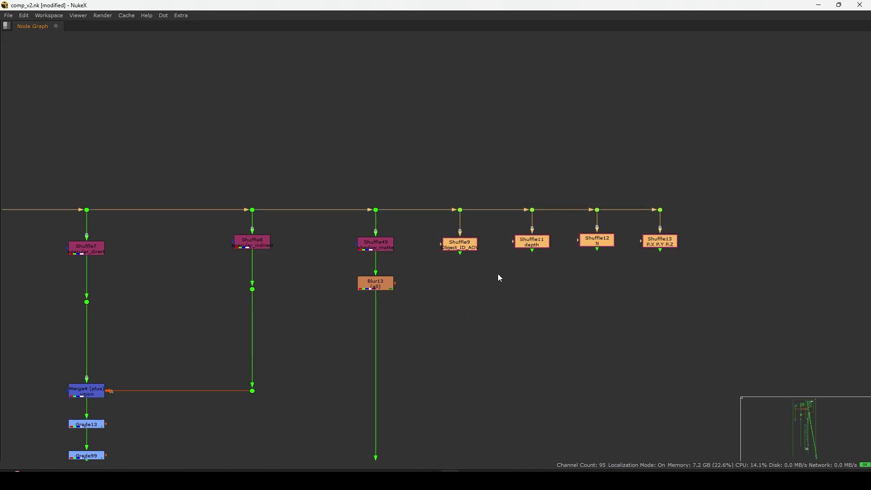
click(487, 282)
scroll(504, 281, down, 3)
middle_drag(514, 305, 593, 246)
drag(733, 139, 570, 235)
drag(762, 115, 572, 247)
click(584, 243)
Follow the BG branch down through its merges and view the output of Merge38 (multiply).
scroll(584, 242, down, 4)
scroll(543, 272, down, 4)
middle_drag(422, 392, 527, 308)
mouse_move(504, 399)
middle_down()
mouse_move(538, 322)
mouse_move(536, 292)
middle_up()
middle_drag(530, 344, 549, 294)
scroll(539, 272, up, 9)
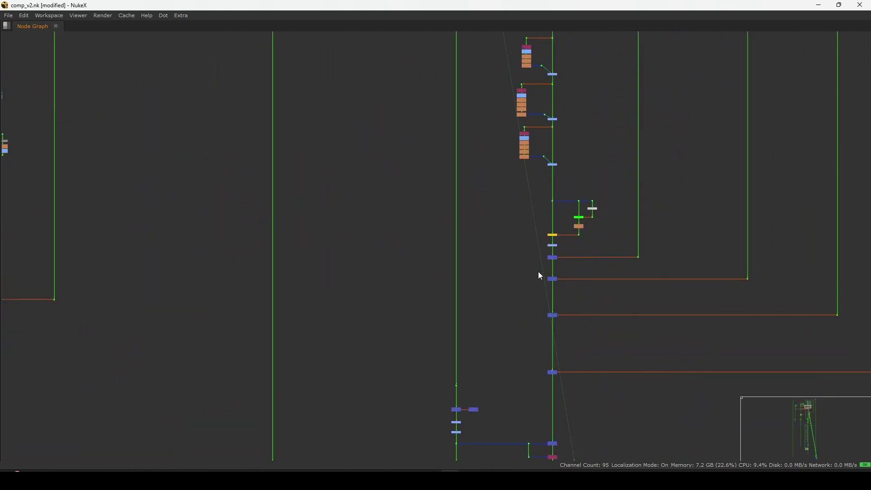
scroll(599, 248, down, 3)
middle_drag(590, 429, 589, 258)
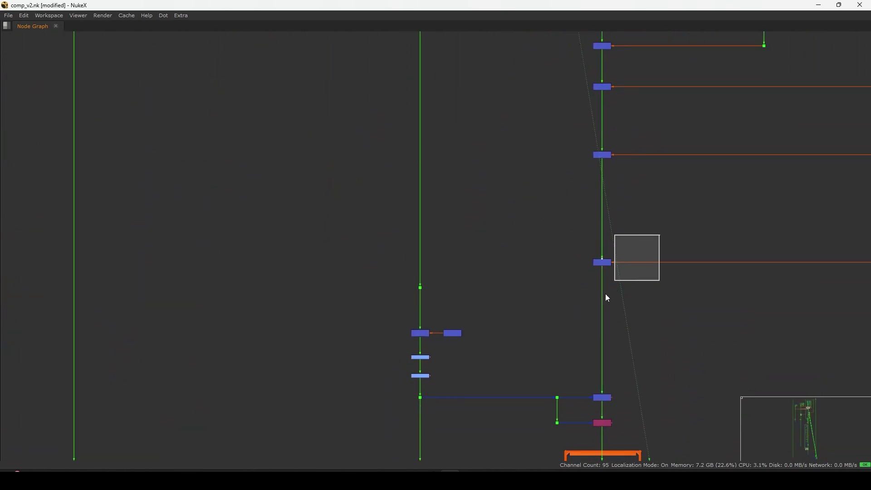
scroll(608, 308, up, 4)
drag(670, 65, 533, 161)
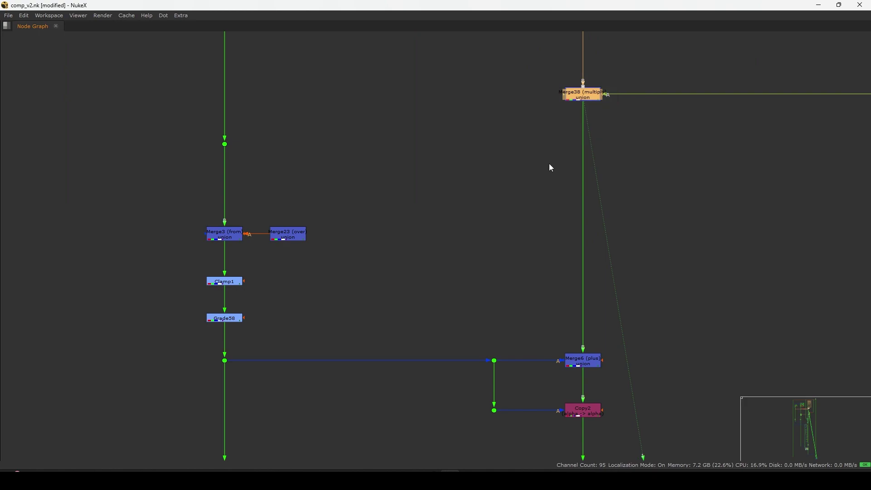
Look back over the BG branches feeding Merge38 and return to the merges beside them.
scroll(519, 263, down, 4)
scroll(510, 216, down, 2)
scroll(549, 323, down, 3)
middle_drag(554, 209, 560, 290)
scroll(558, 288, down, 6)
middle_drag(560, 141, 562, 181)
scroll(562, 181, up, 5)
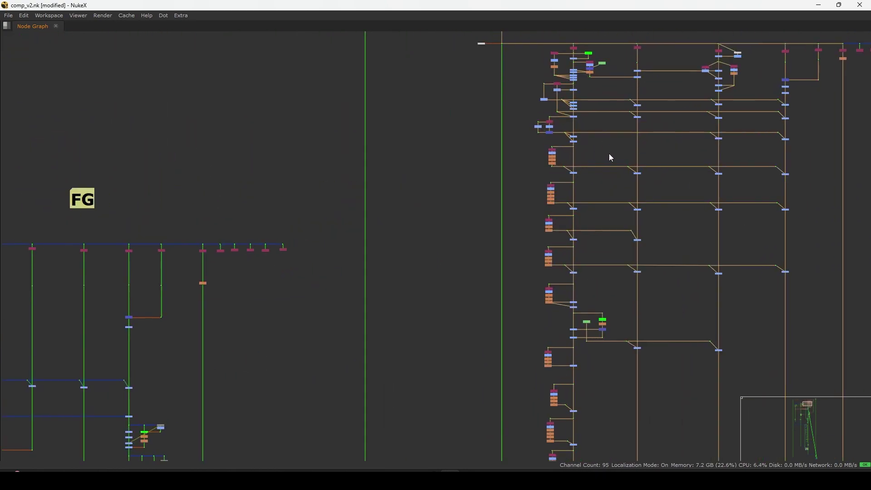
scroll(598, 168, down, 2)
scroll(544, 305, up, 8)
scroll(570, 270, up, 2)
Select Merge23 (over) and trace its input connections up to the BG pass shuffles.
click(572, 292)
click(614, 276)
click(570, 293)
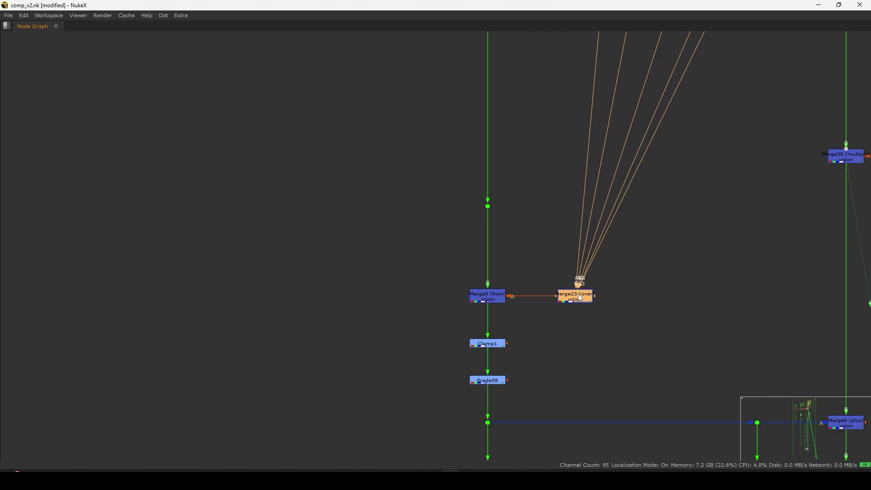
scroll(597, 279, down, 6)
scroll(551, 316, down, 2)
scroll(551, 238, up, 10)
scroll(563, 158, down, 8)
middle_drag(694, 180, 530, 209)
middle_drag(620, 177, 503, 200)
middle_drag(704, 221, 541, 202)
scroll(661, 199, down, 1)
scroll(661, 199, down, 4)
middle_drag(526, 301, 573, 230)
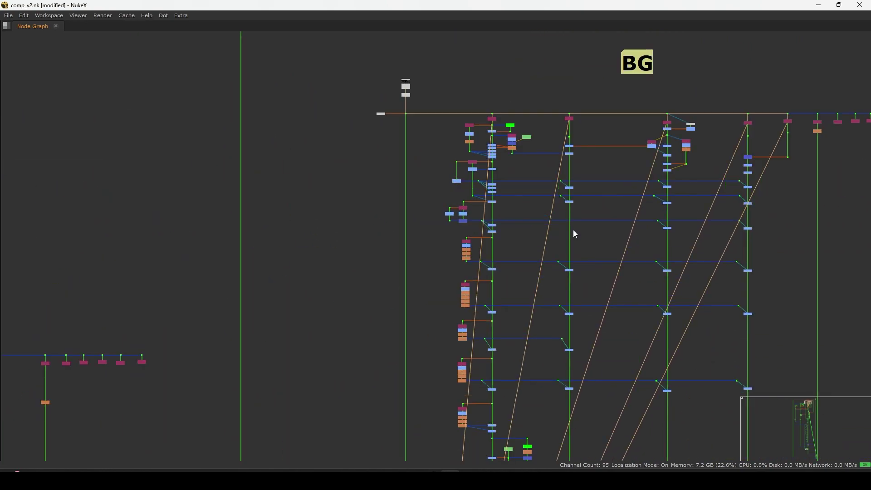
Restore the Viewer beside the Node Graph and view the output of Merge23 (over).
key(space)
scroll(566, 278, down, 7)
middle_drag(535, 363, 682, 235)
scroll(643, 291, up, 4)
scroll(671, 236, up, 10)
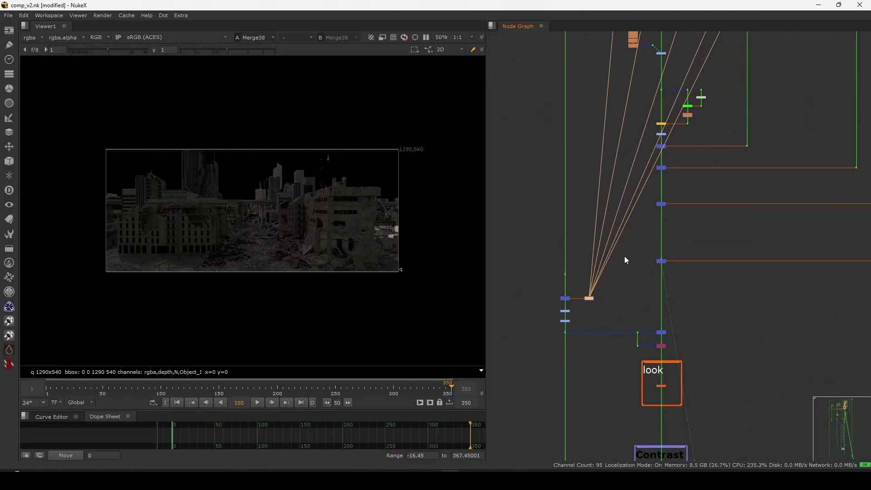
key(1)
click(616, 243)
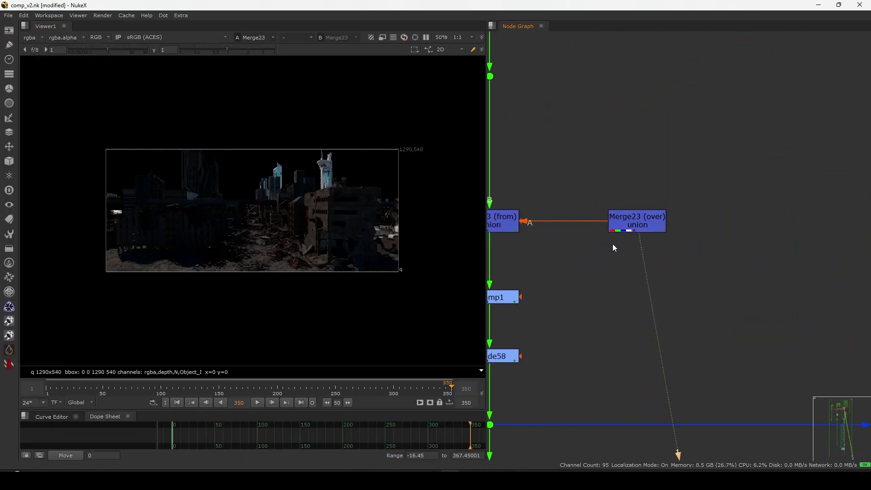
middle_drag(616, 243, 654, 237)
click(657, 216)
Compare the output of the dot above Merge3 with that of Merge23 in the Viewer.
middle_drag(606, 189, 637, 253)
click(557, 133)
key(1)
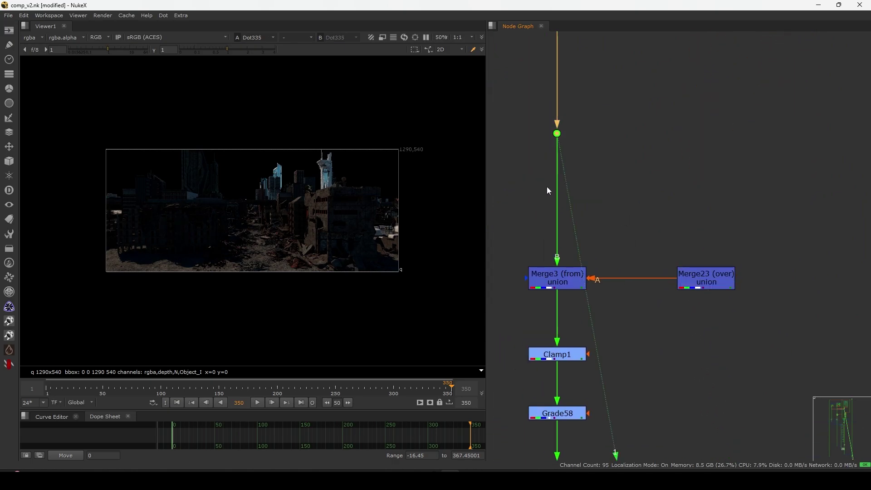
click(694, 277)
key(1)
click(585, 178)
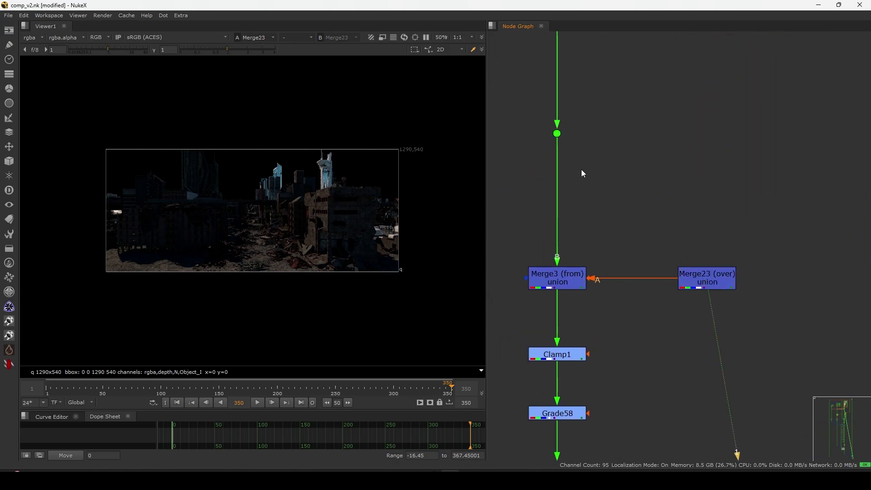
click(701, 272)
key(1)
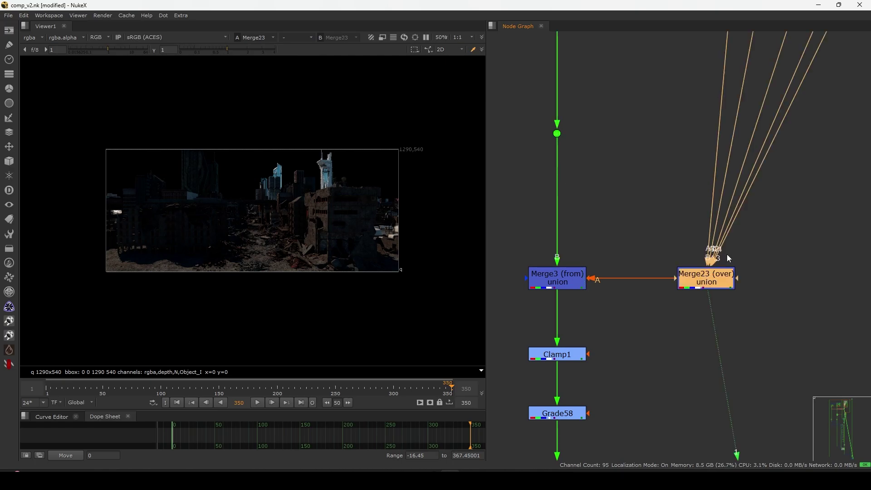
Trace Merge23's inputs to the shuffles under the BG label and return to the merge.
scroll(710, 264, down, 12)
middle_drag(703, 258, 587, 359)
scroll(665, 204, up, 3)
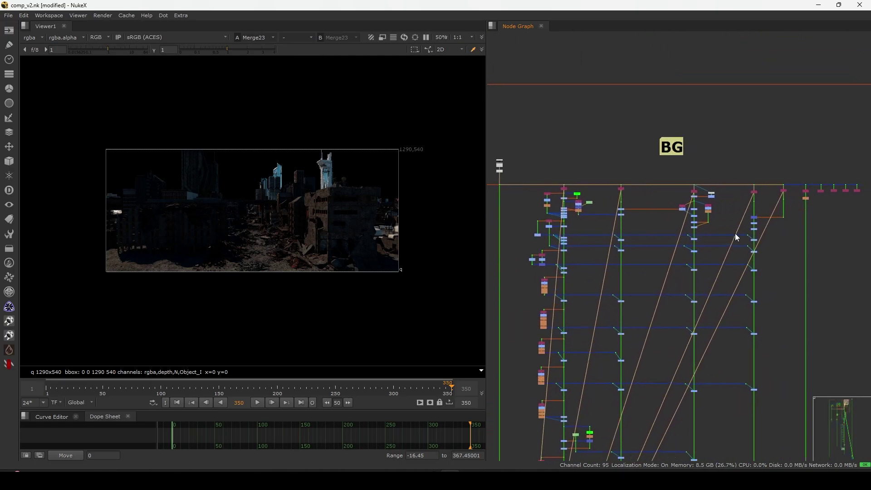
scroll(715, 207, up, 3)
middle_drag(624, 308, 671, 240)
middle_drag(609, 355, 669, 255)
scroll(649, 304, up, 10)
scroll(672, 251, up, 3)
Recheck Merge23's output against the original BG render coming through the dot above Merge3.
drag(673, 239, 669, 239)
click(649, 250)
middle_drag(584, 206, 632, 215)
drag(653, 133, 567, 207)
key(1)
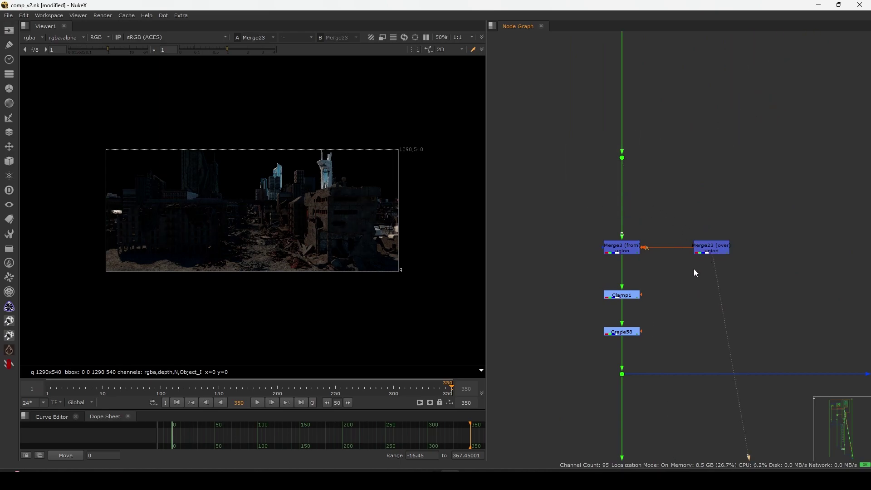
middle_drag(697, 272, 687, 274)
click(706, 249)
drag(644, 132, 555, 217)
key(1)
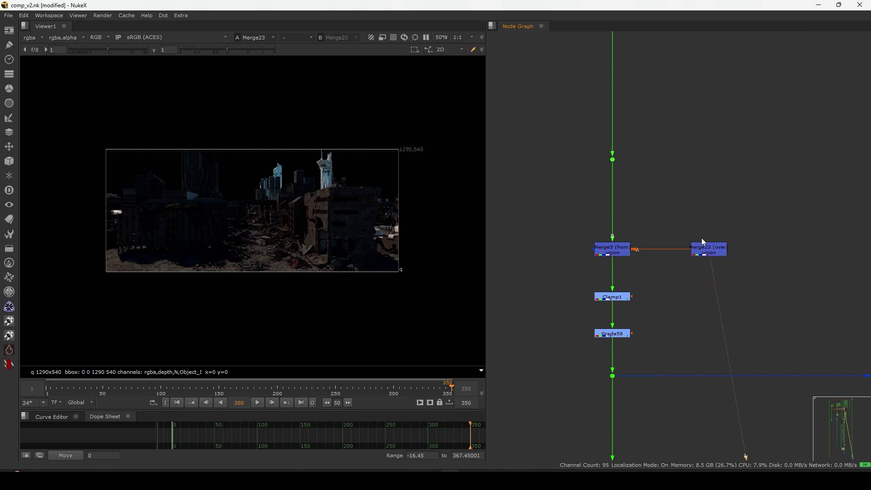
View the output of Merge3 (from) to examine the difference it extracts.
middle_drag(630, 233, 625, 231)
click(613, 249)
key(1)
click(634, 265)
middle_drag(635, 265, 623, 261)
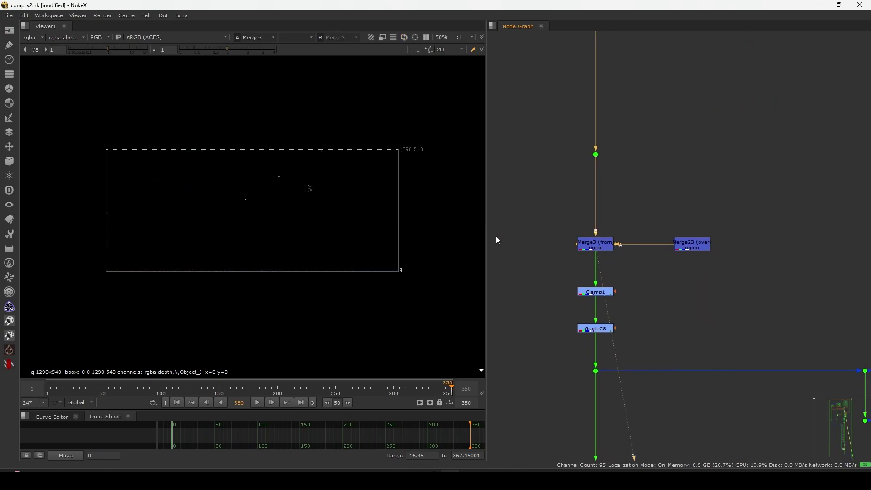
Move Merge3 and Merge23 slightly up the tree and compare their outputs in the Viewer.
drag(755, 215, 607, 225)
click(637, 232)
click(692, 221)
key(1)
click(608, 246)
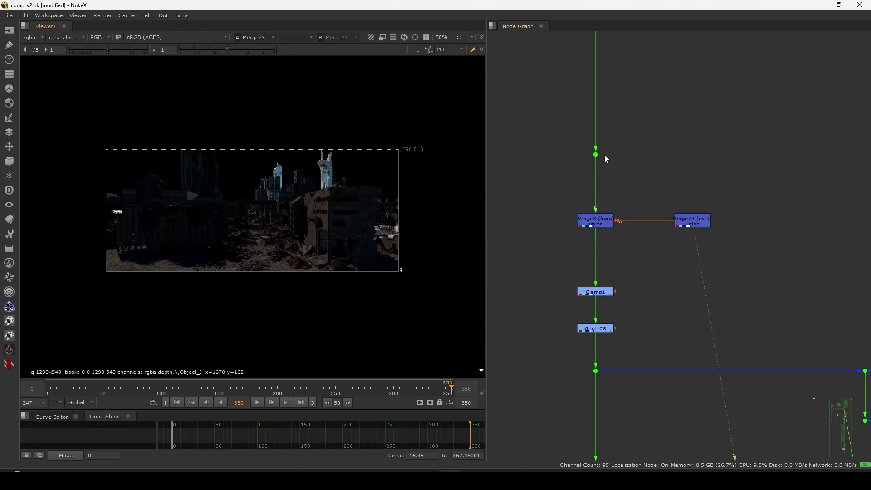
click(599, 224)
key(1)
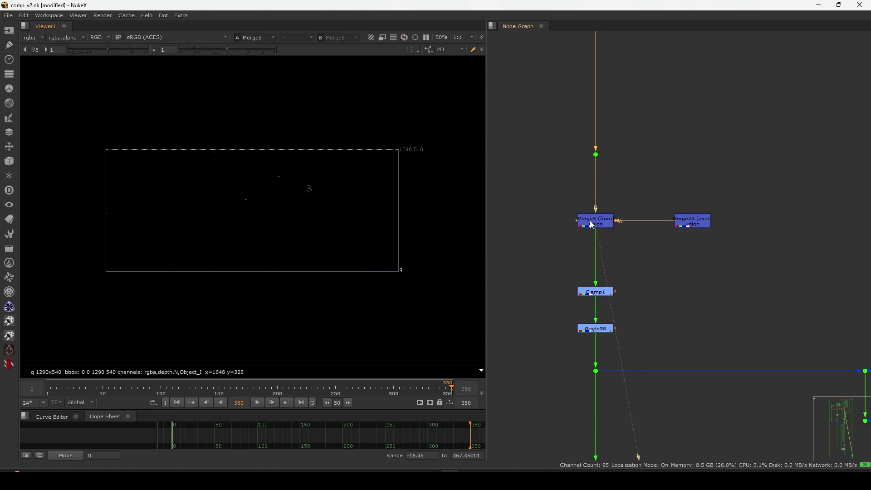
Follow the branch from Merge3 to Merge6 (plus) and view Merge6's output.
drag(642, 228, 537, 309)
scroll(610, 254, down, 5)
scroll(674, 262, up, 8)
drag(739, 211, 587, 312)
key(1)
middle_drag(573, 284, 703, 255)
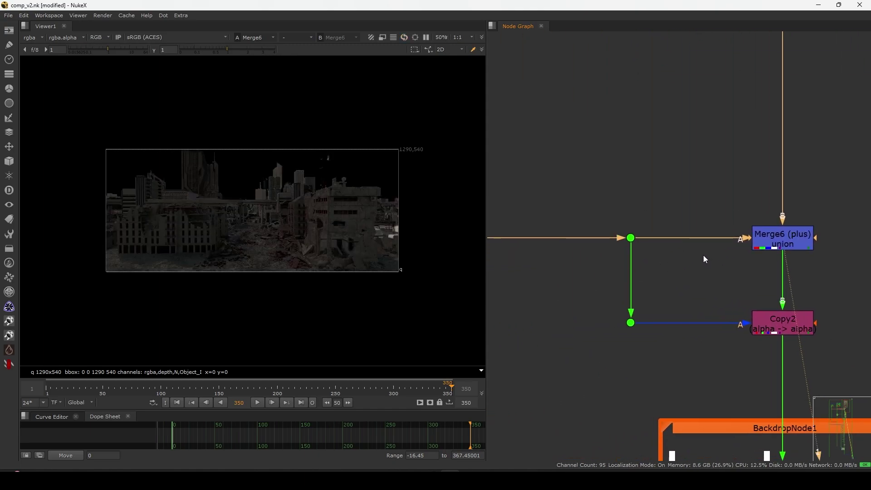
Disable the Merge6 (plus) node above the look backdrop.
scroll(661, 279, down, 5)
drag(778, 216, 699, 268)
key(d)
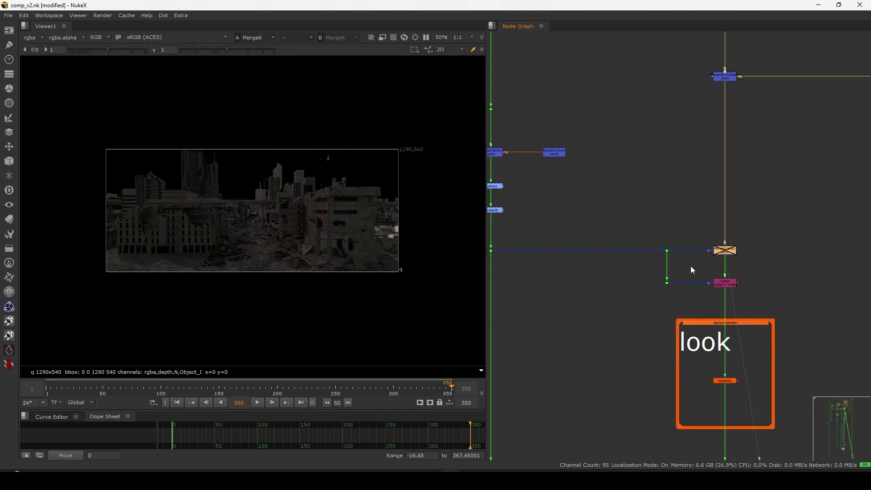
Toggle the Merge6 (plus) node off and on repeatedly to compare its effect on the distant buildings, leaving it enabled.
scroll(338, 185, up, 3)
key(d)
scroll(319, 252, up, 2)
key(d)
key(d)
key(d)
key(d)
key(d)
key(d)
key(d)
key(d)
key(d)
key(d)
click(654, 248)
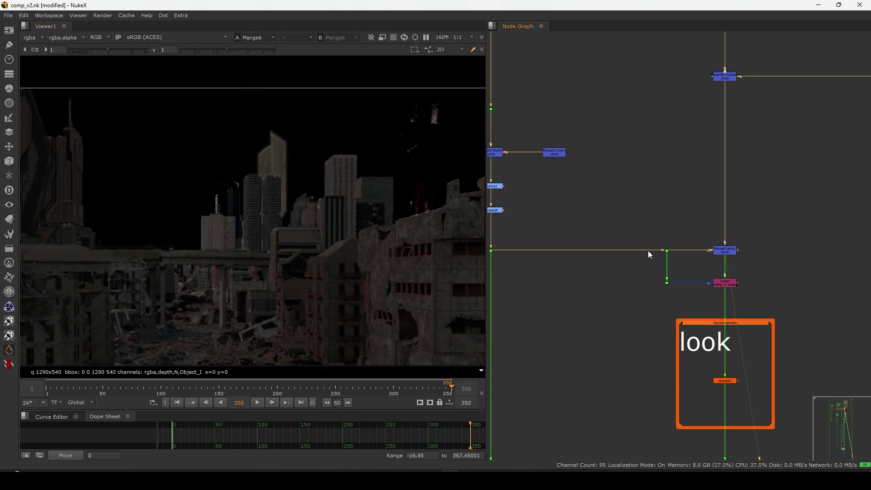
Compare the output of Dot335 on the side branch with Merge6's output in the Viewer.
middle_drag(655, 249, 719, 300)
click(555, 161)
key(1)
click(790, 304)
key(2)
click(516, 260)
key(1)
scroll(332, 274, down, 5)
scroll(655, 232, down, 5)
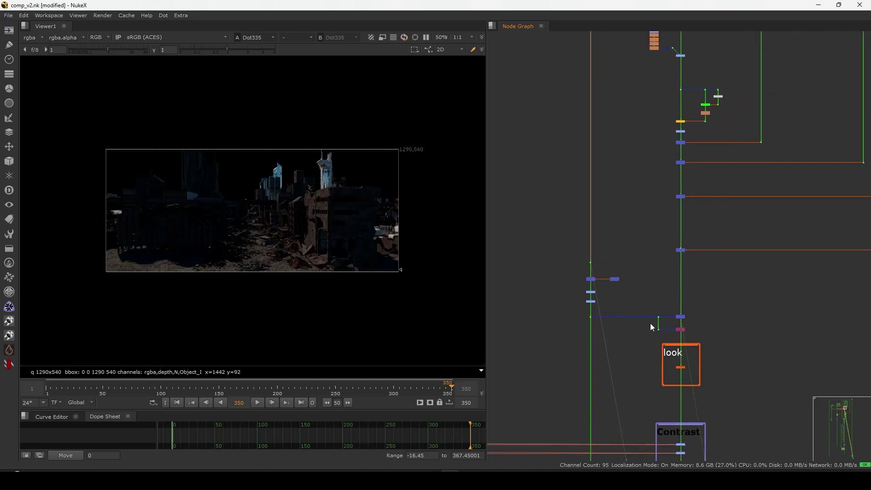
drag(666, 332, 660, 333)
key(1)
Maximize the Node Graph and select the FG rebuild and the WIRE rebuild to point out their separate sections.
scroll(658, 318, down, 5)
middle_drag(625, 335, 648, 263)
scroll(648, 264, down, 3)
scroll(628, 293, up, 8)
key(space)
scroll(633, 263, down, 12)
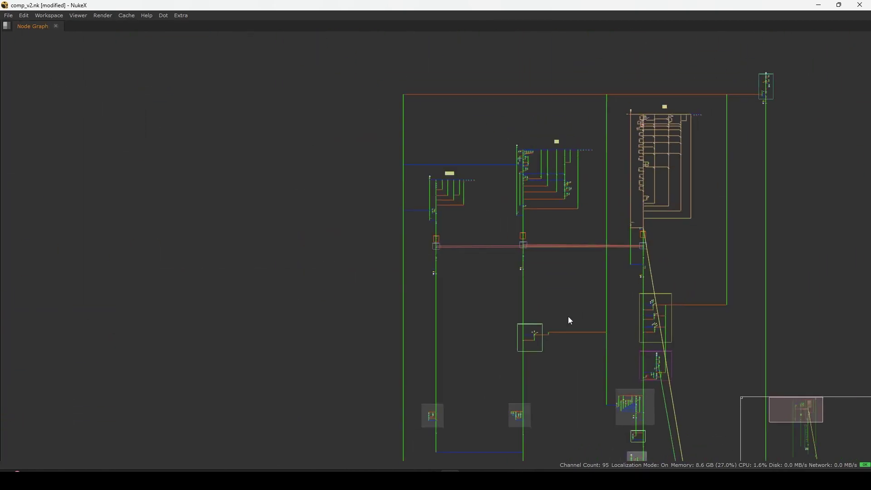
scroll(613, 227, up, 4)
drag(472, 155, 614, 274)
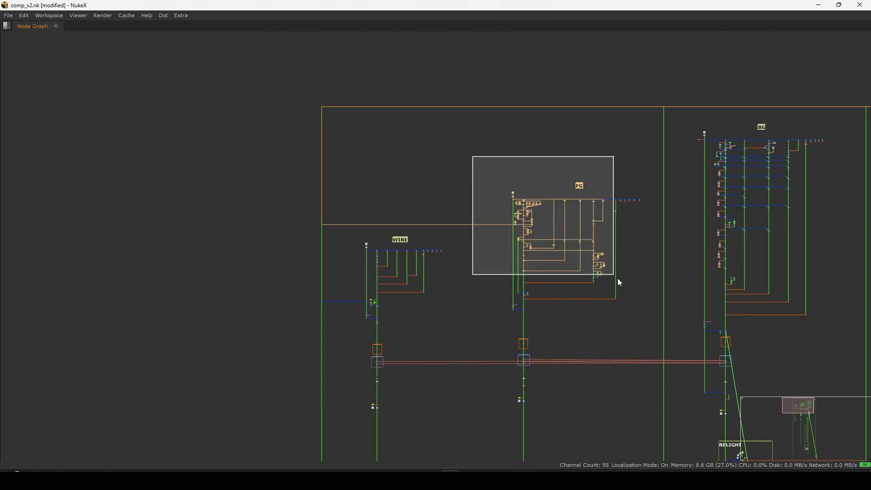
drag(471, 201, 366, 318)
key(space)
scroll(630, 286, down, 3)
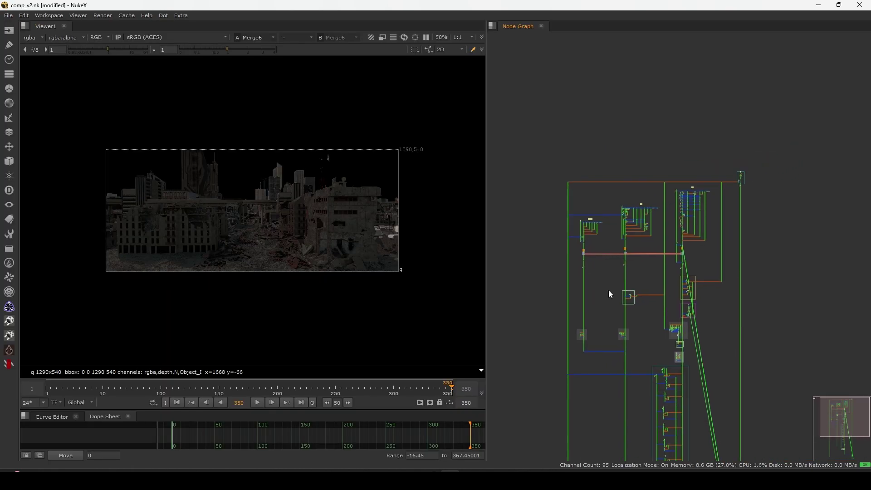
Select the WIRE, FG and BG shader rebuilds in turn in the full-size Node Graph.
key(space)
scroll(589, 254, up, 3)
scroll(568, 236, up, 2)
drag(524, 154, 397, 317)
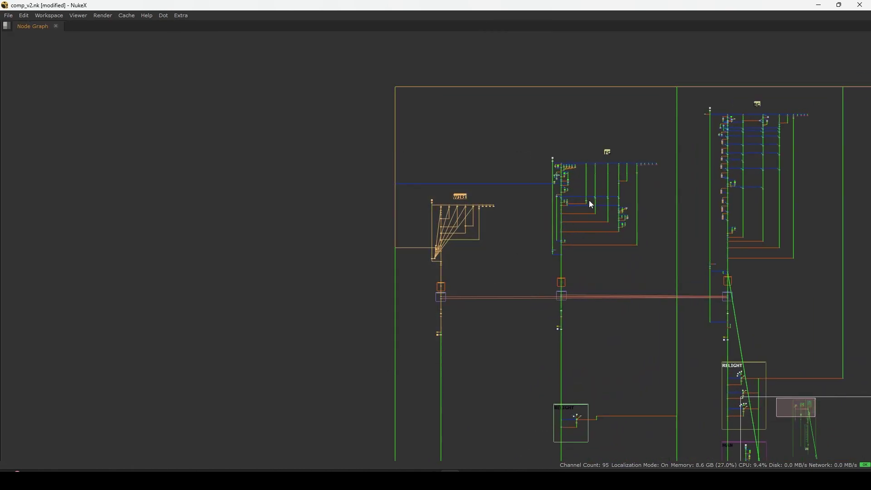
drag(526, 140, 633, 254)
drag(636, 113, 744, 336)
scroll(672, 298, up, 5)
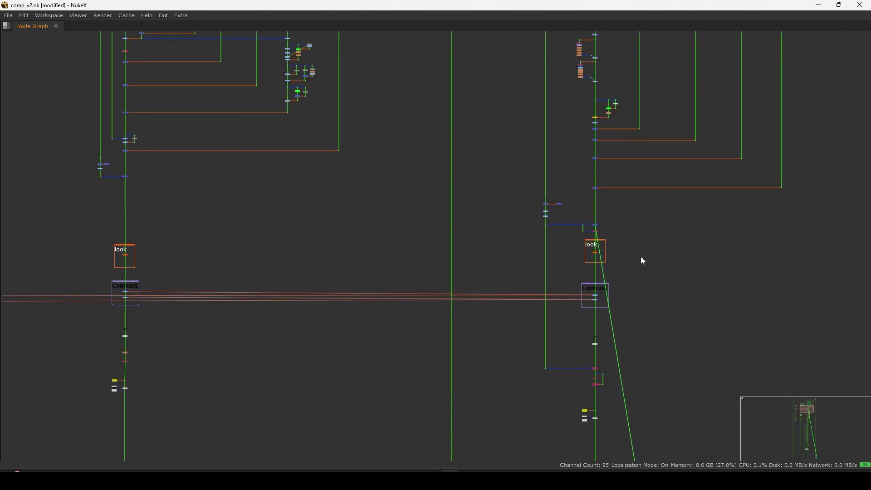
Restore the Viewer beside the Node Graph and examine the BG tree from its look backdrop up to its source, plus the rooftop edges.
key(space)
middle_drag(604, 272, 665, 264)
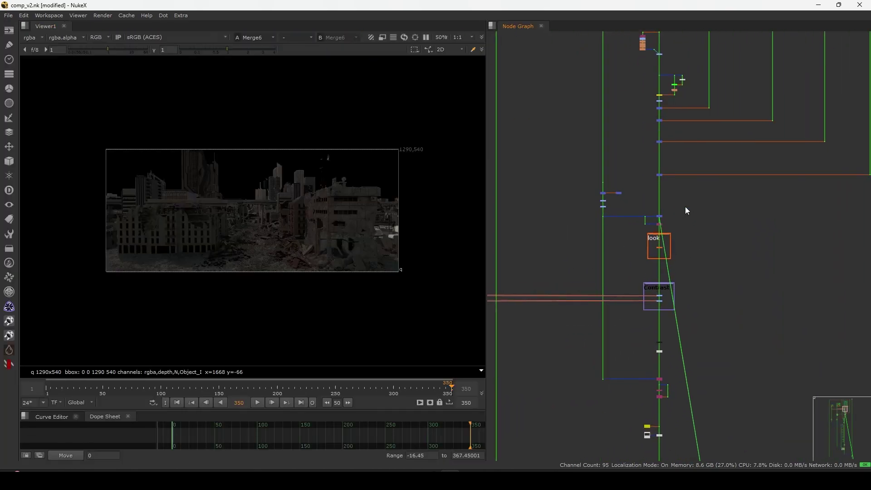
scroll(671, 220, up, 3)
drag(647, 278, 647, 289)
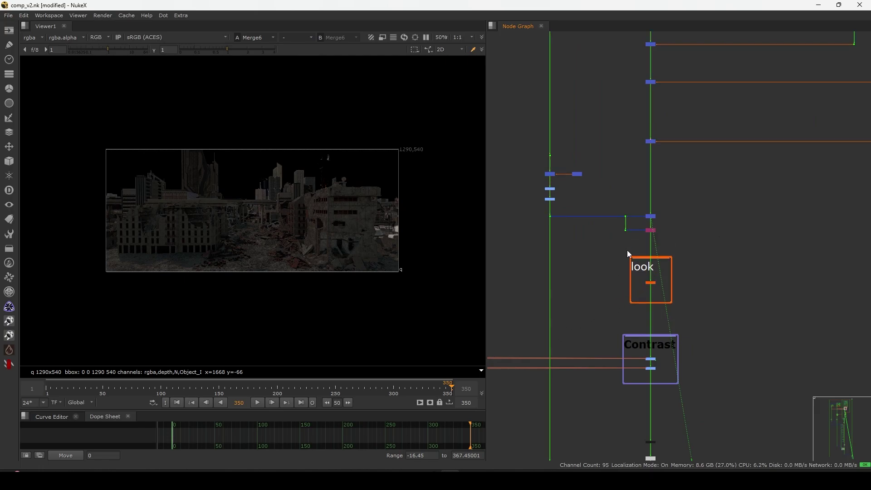
scroll(623, 226, down, 5)
scroll(640, 184, up, 6)
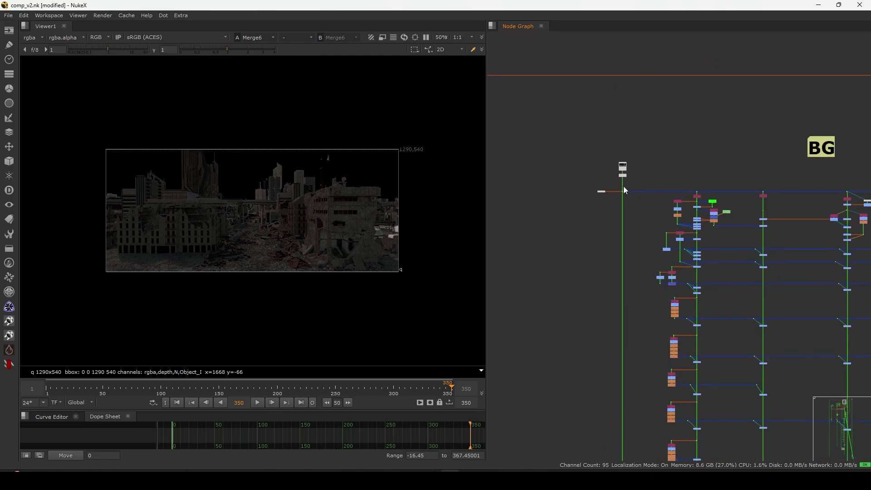
scroll(646, 151, up, 2)
drag(698, 154, 582, 218)
scroll(343, 225, up, 10)
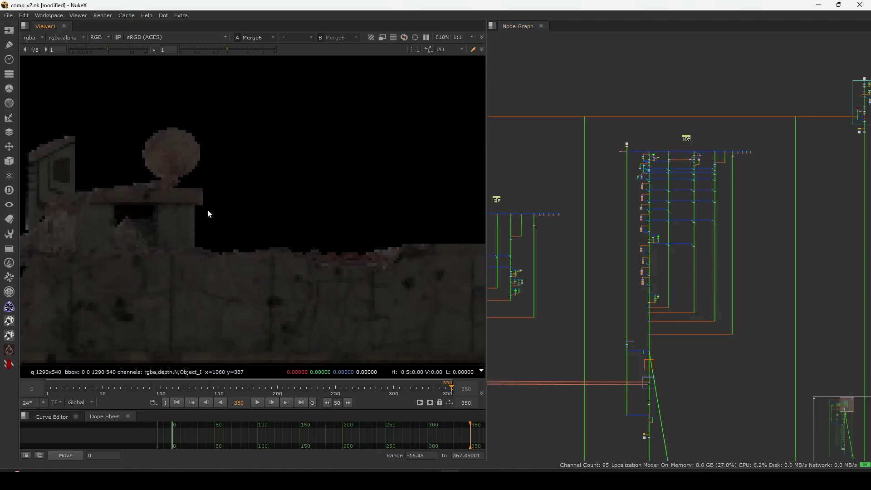
Locate the Merge6 and Copy2 nodes above the BG look backdrop and view Copy2's output.
scroll(650, 352, up, 10)
middle_drag(649, 352, 581, 173)
middle_drag(576, 204, 636, 205)
scroll(646, 205, up, 2)
drag(662, 191, 665, 191)
drag(718, 163, 540, 215)
middle_drag(652, 195, 654, 195)
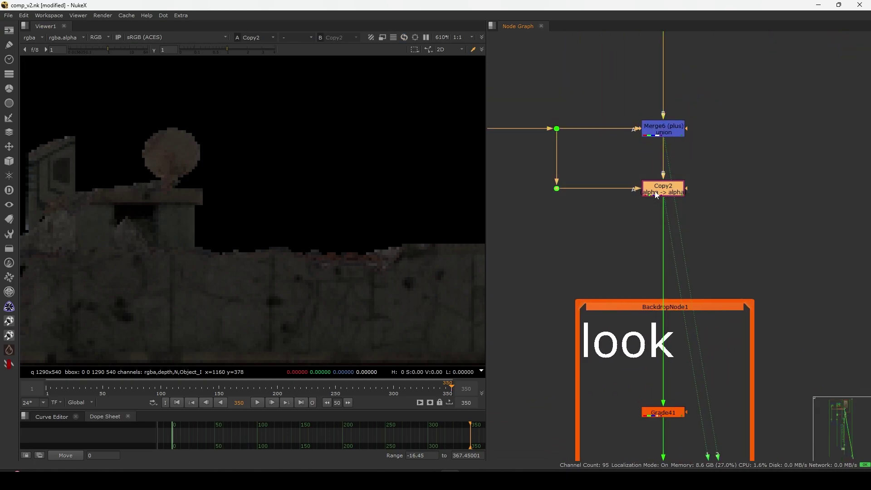
Show the alpha channel fitted in the Viewer and compare the mattes of Merge6 and Copy2.
key(2)
key(a)
key(f)
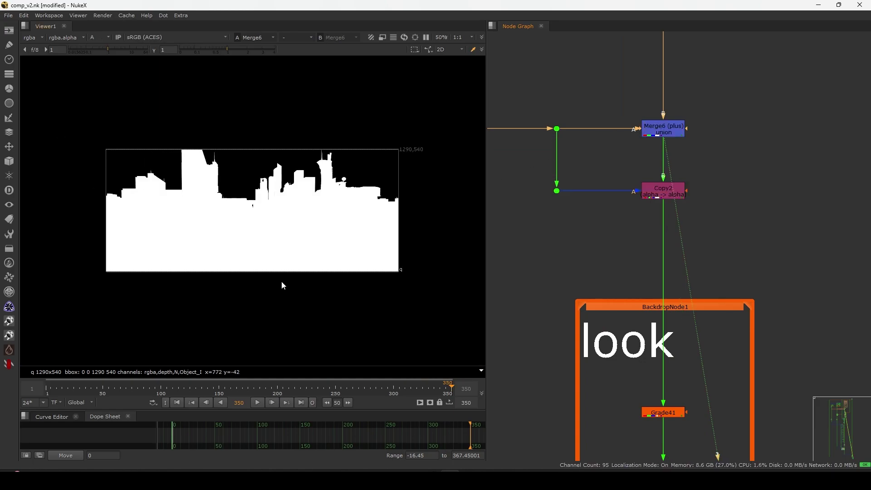
scroll(270, 199, up, 5)
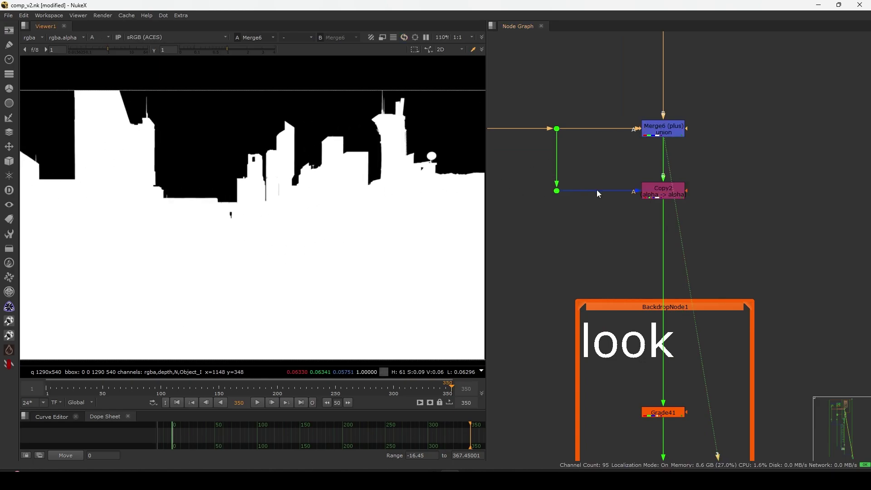
click(669, 196)
key(1)
scroll(660, 197, down, 5)
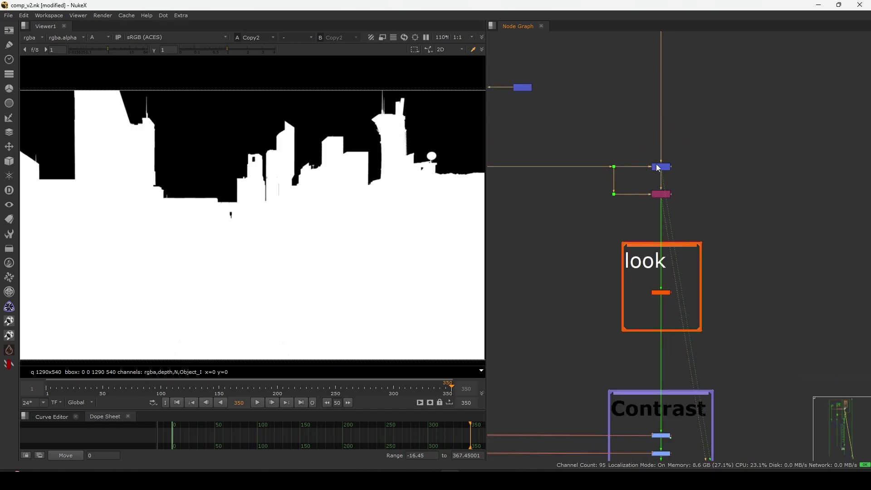
View Grade41 inside the look backdrop in colour, open its properties and move the window clear of the Viewer.
scroll(638, 154, down, 4)
scroll(568, 252, down, 3)
middle_drag(568, 252, 502, 279)
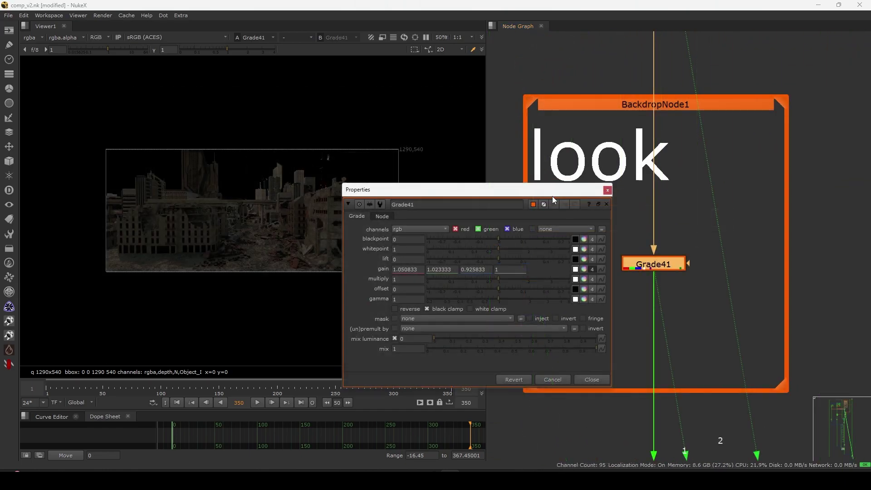
drag(551, 196, 682, 117)
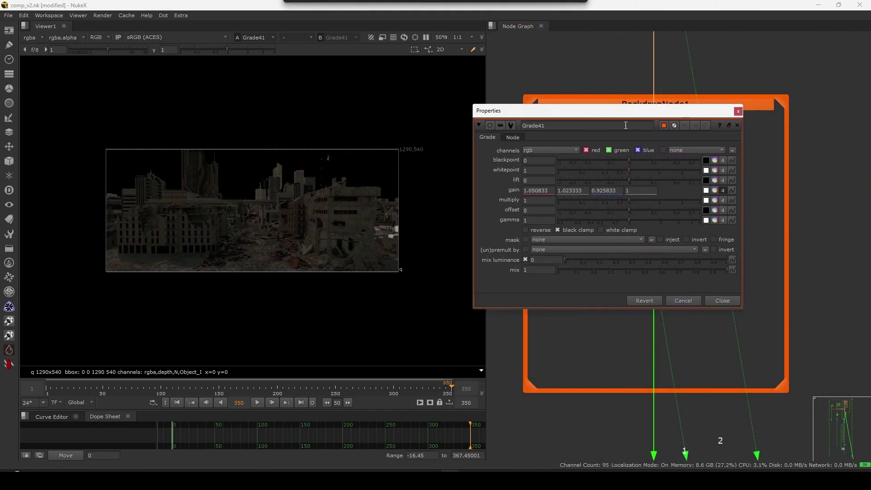
Examine the post-apocalyptic city reference images on the reference board for their overall colour and mood.
scroll(321, 205, up, 2)
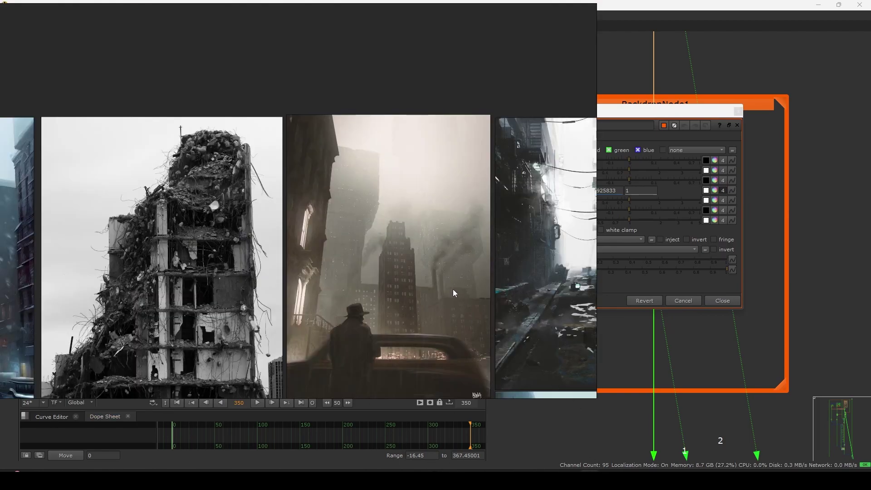
middle_drag(386, 260, 386, 252)
mouse_move(445, 159)
mouse_down()
mouse_move(401, 240)
mouse_move(369, 271)
mouse_move(446, 162)
mouse_up()
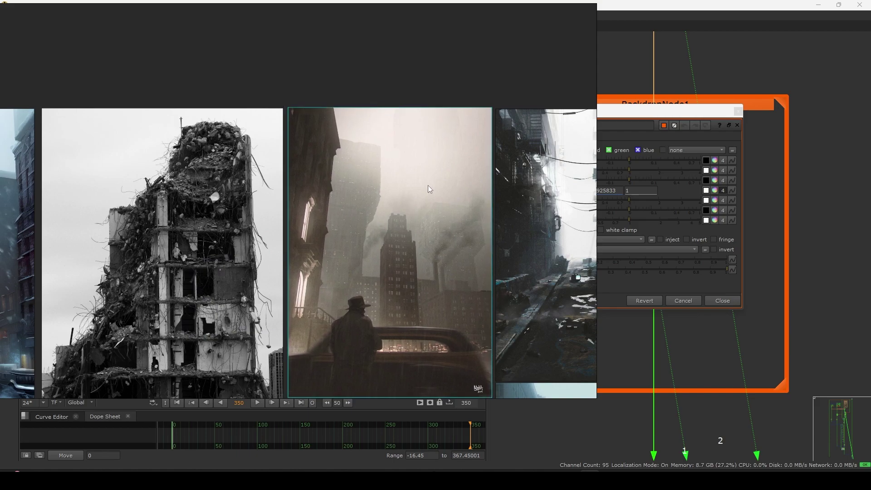
scroll(426, 183, down, 3)
middle_drag(188, 389, 384, 287)
scroll(384, 287, up, 5)
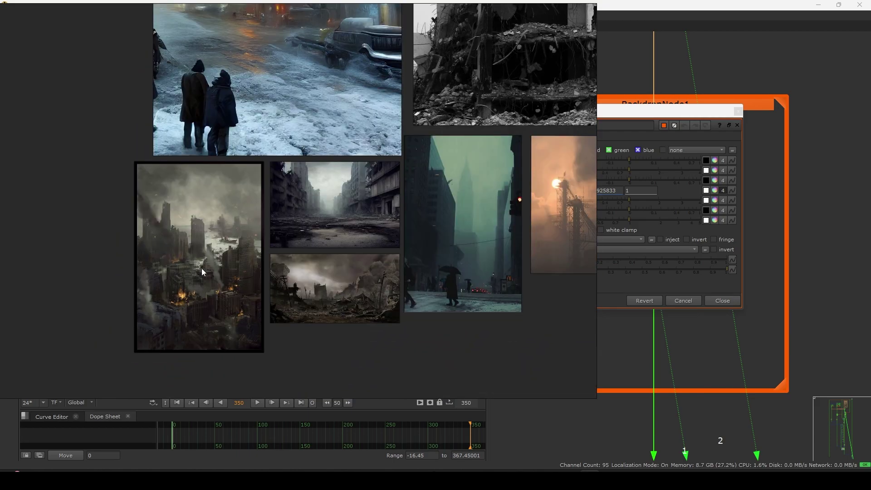
scroll(466, 217, down, 4)
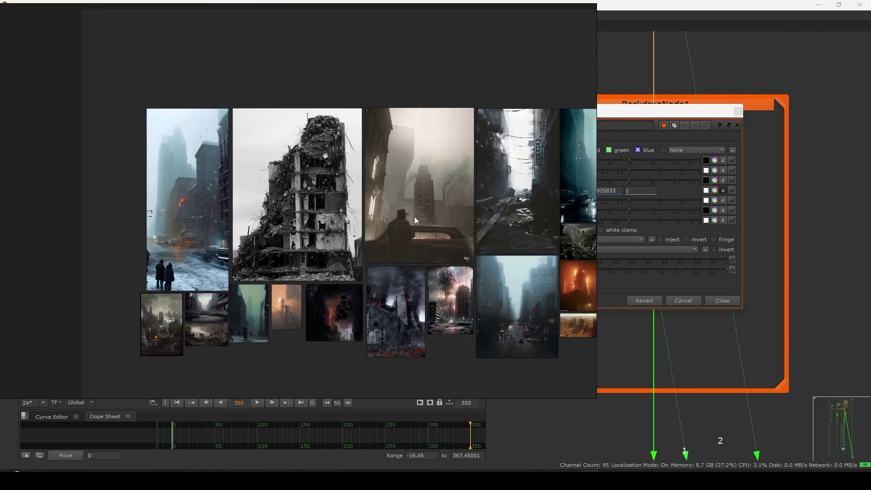
scroll(410, 176, up, 4)
scroll(384, 227, down, 2)
middle_drag(255, 333, 379, 232)
scroll(214, 240, up, 3)
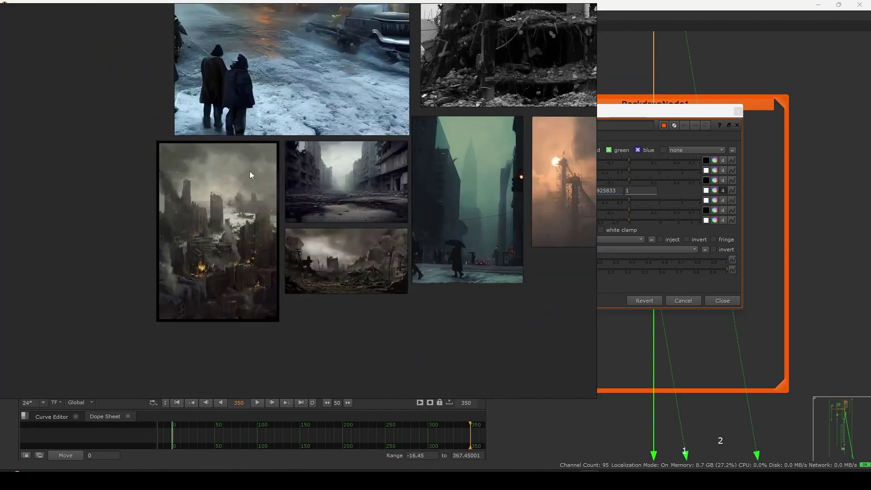
Return to Nuke, close Grade41's properties and toggle the node off and on to compare the look grade.
click(625, 288)
click(698, 300)
key(d)
key(d)
key(d)
scroll(684, 235, down, 5)
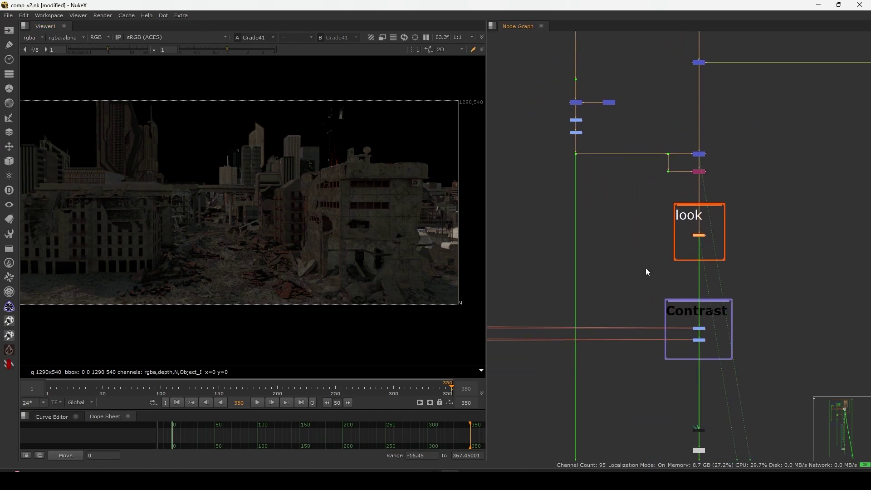
Examine the look and Contrast backdrops and the links joining them across the WIRE, FG and BG trees.
key(space)
middle_drag(504, 281, 674, 251)
scroll(497, 294, down, 5)
middle_drag(330, 308, 508, 290)
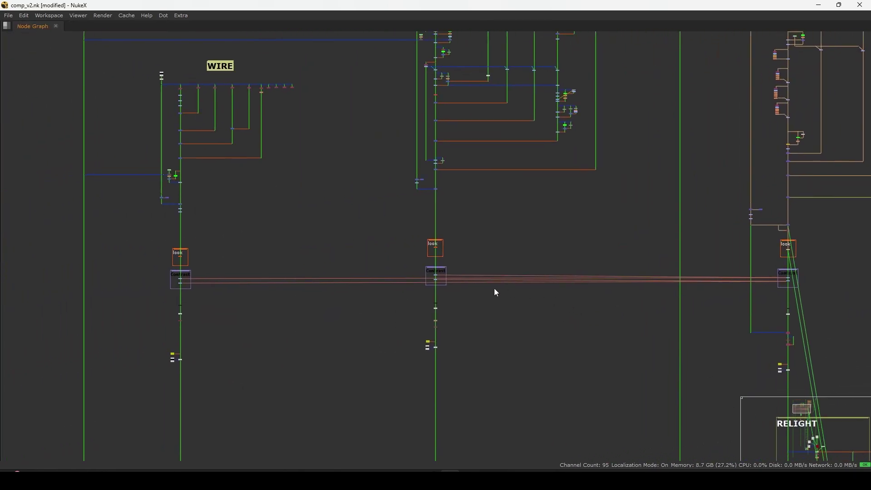
middle_drag(367, 281, 429, 284)
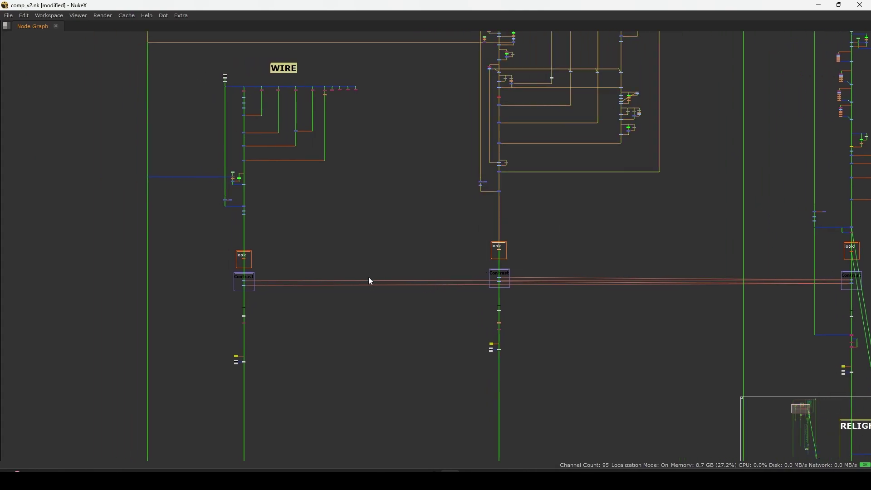
middle_drag(372, 274, 436, 276)
middle_drag(492, 260, 232, 209)
scroll(652, 235, up, 6)
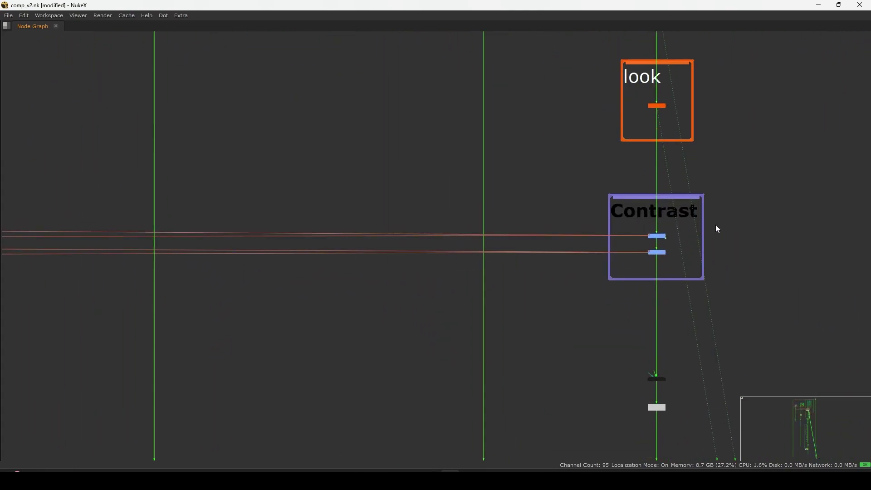
View Grade115's output and toggle both nodes in the BG Contrast backdrop to compare the contrast change.
key(space)
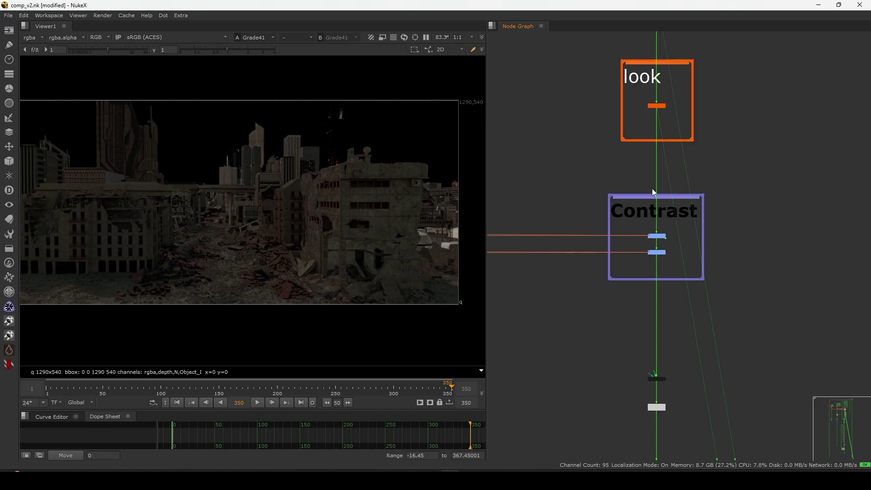
click(659, 252)
key(1)
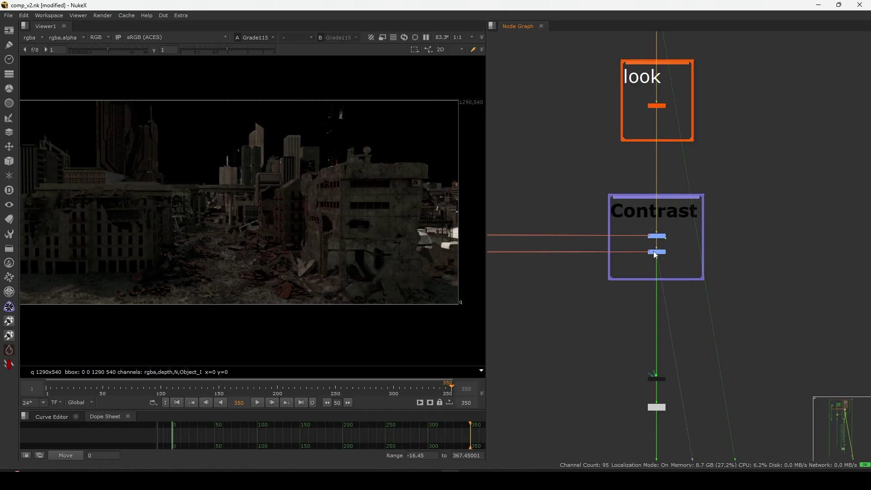
drag(682, 217, 631, 268)
key(d)
key(d)
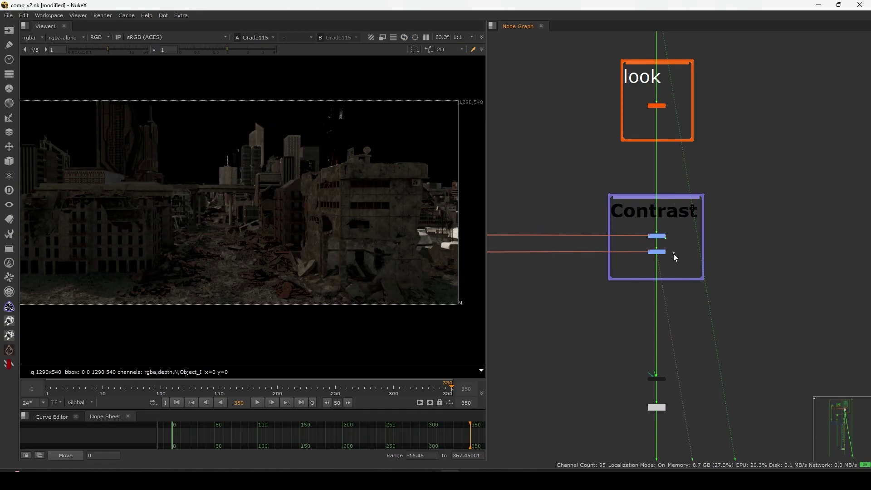
Select ColorCorrect1 in the BG Contrast backdrop and trace its and Grade115's links to the FG and WIRE trees.
scroll(667, 247, up, 5)
click(651, 215)
key(space)
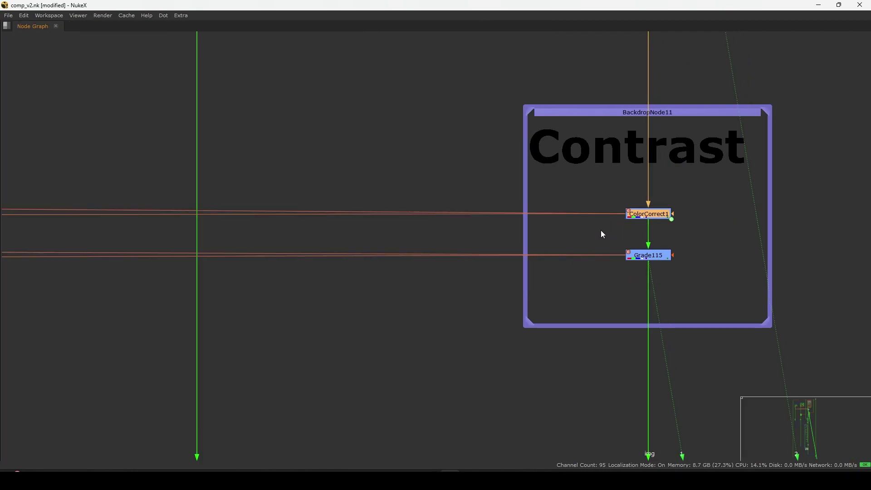
scroll(598, 235, down, 10)
middle_drag(467, 323, 633, 249)
scroll(633, 249, up, 8)
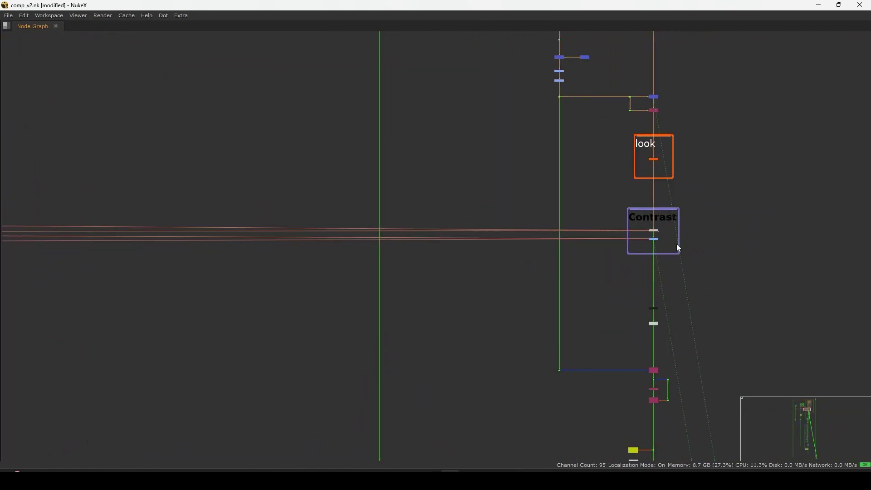
scroll(618, 187, down, 10)
middle_drag(412, 280, 564, 296)
middle_drag(673, 199, 610, 197)
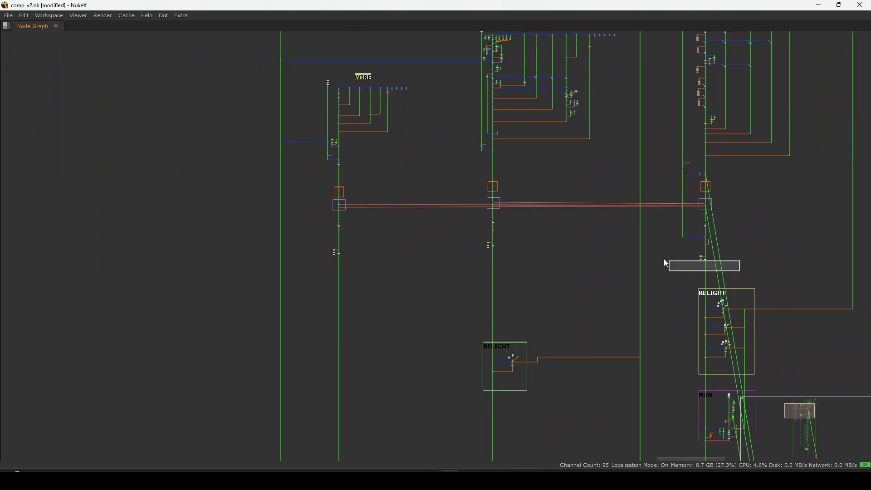
Select the WIRE, FG and BG rebuilds together, including their look and Contrast backdrops, and examine the whole section.
scroll(561, 232, down, 2)
drag(335, 82, 715, 326)
middle_drag(604, 315, 517, 295)
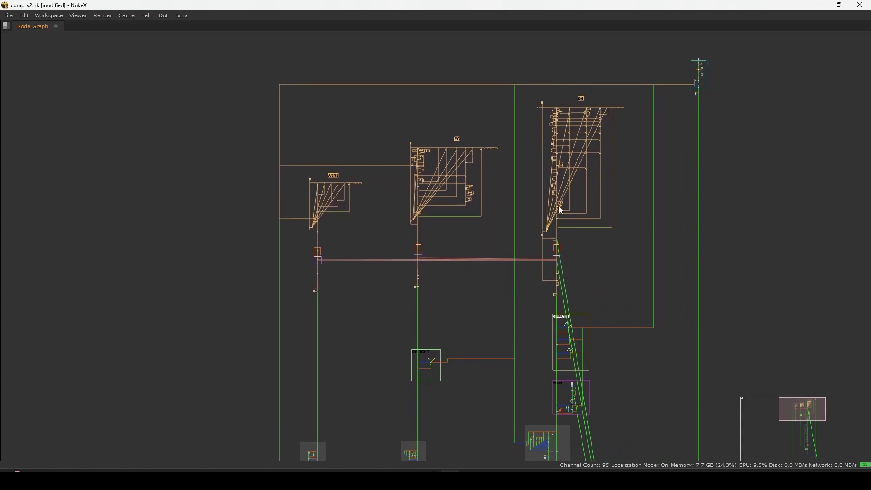
scroll(554, 245, up, 5)
scroll(616, 274, down, 5)
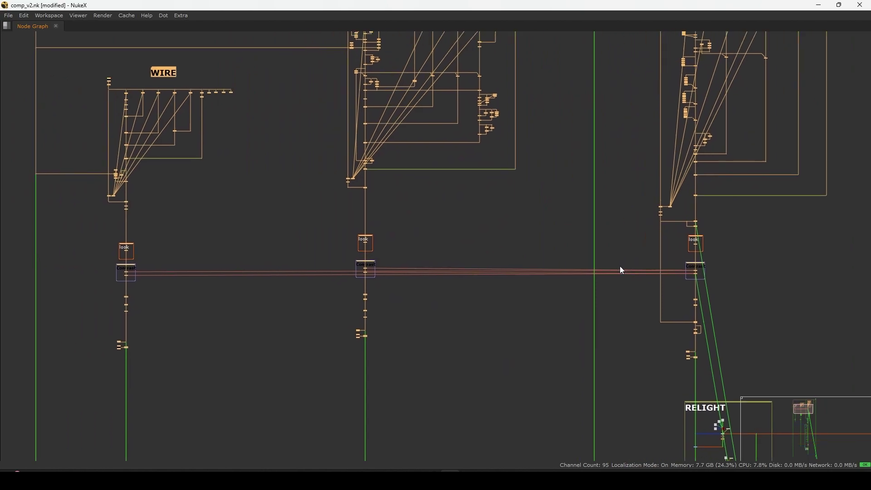
scroll(608, 250, up, 2)
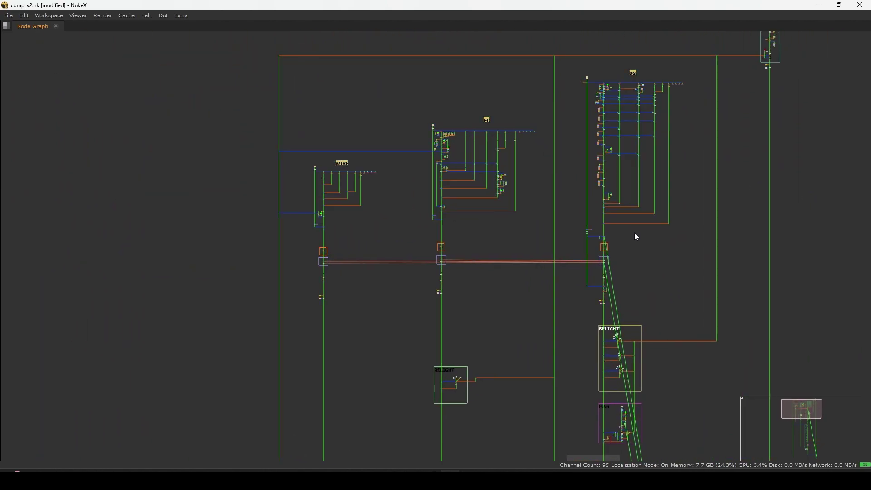
Examine the matching node groups below the Contrast backdrops in the WIRE, FG and BG trees.
drag(634, 232, 338, 329)
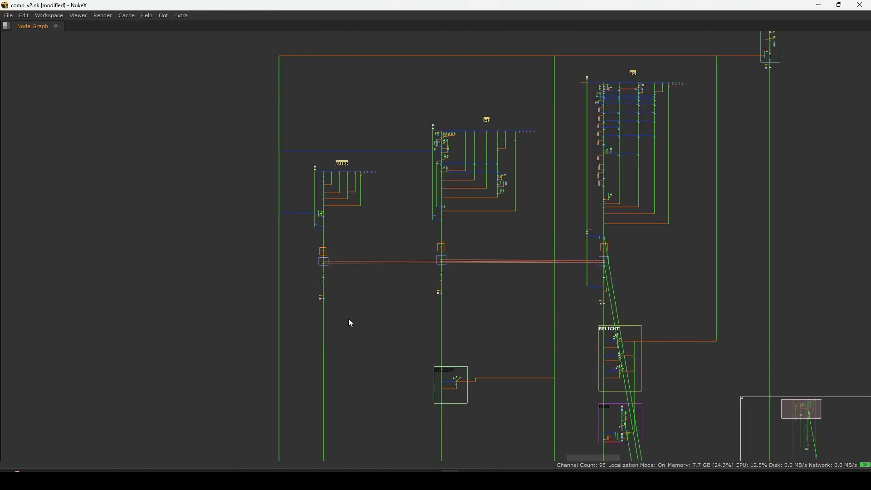
scroll(514, 136, up, 4)
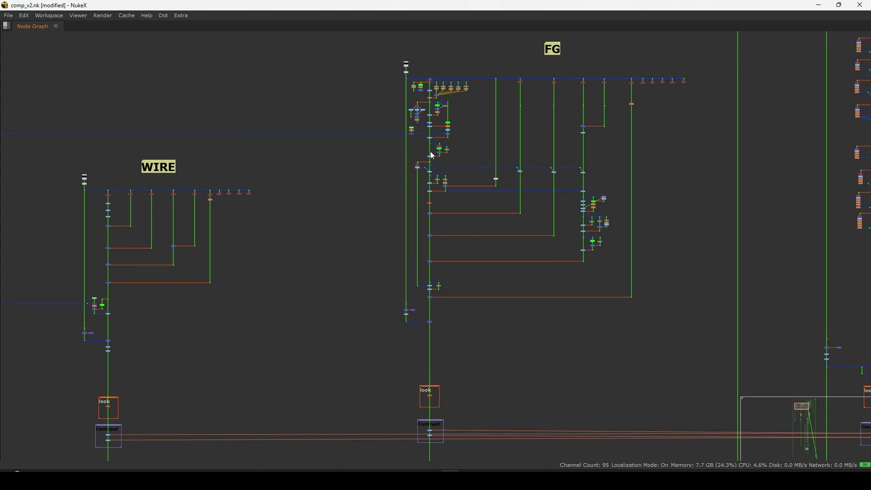
scroll(434, 198, down, 1)
scroll(435, 199, down, 2)
middle_drag(243, 265, 301, 180)
drag(242, 361, 761, 249)
click(671, 249)
middle_drag(669, 249, 665, 248)
drag(666, 358, 728, 289)
drag(480, 205, 346, 362)
drag(238, 219, 164, 362)
middle_drag(164, 362, 295, 320)
scroll(313, 263, up, 5)
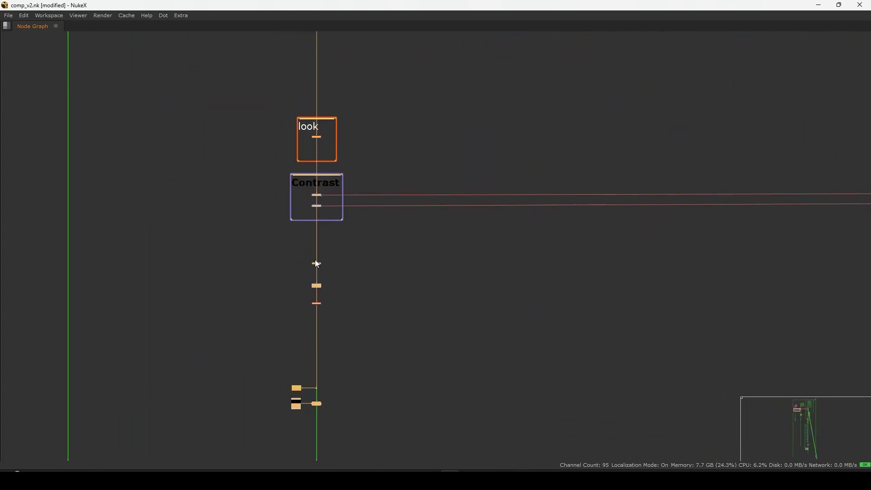
View the output of the BG tree's BlacksMatch and compare it enabled and disabled with the viewer gain at 2.2.
scroll(344, 259, down, 3)
middle_drag(831, 276, 230, 312)
middle_drag(681, 276, 581, 258)
scroll(581, 257, up, 1)
scroll(571, 258, up, 5)
drag(682, 72, 485, 272)
middle_drag(548, 318, 551, 218)
click(571, 269)
key(1)
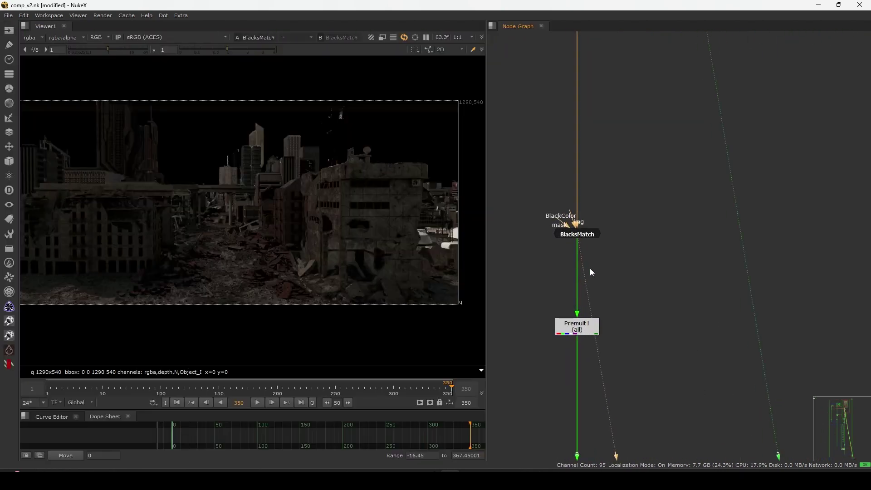
click(607, 248)
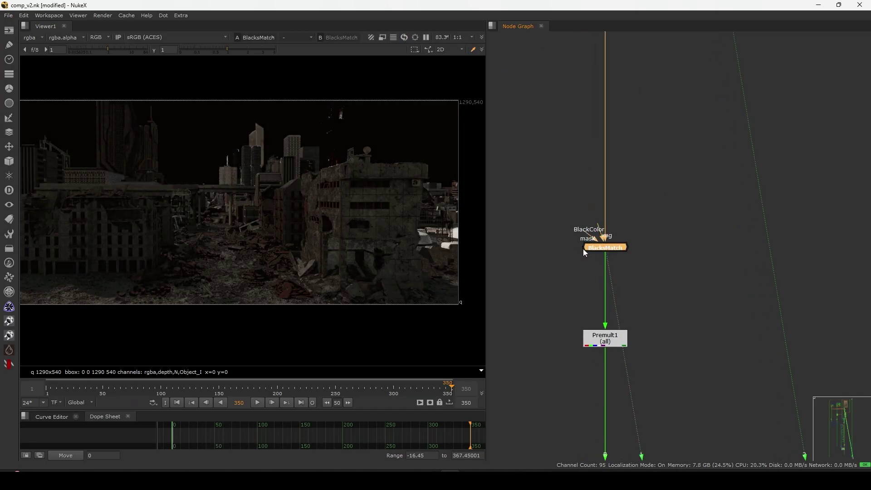
click(116, 49)
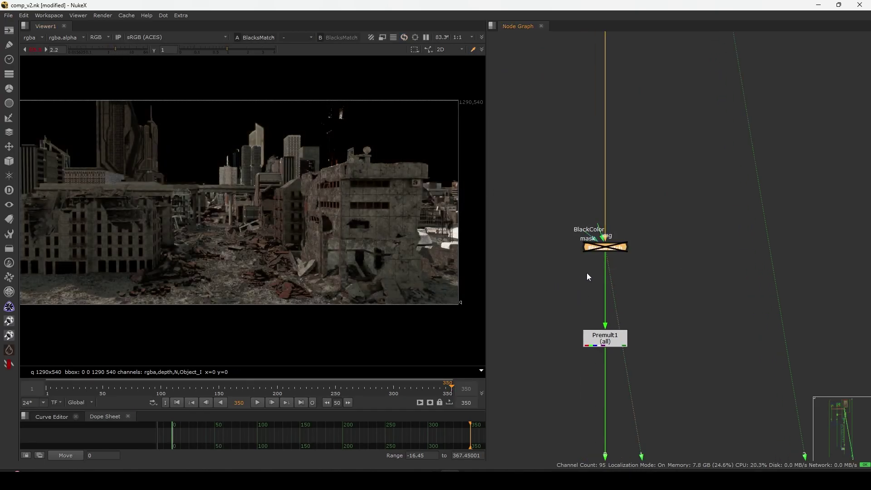
Inspect BlacksMatch's properties and the colour values of its Default Black.
double_click(605, 247)
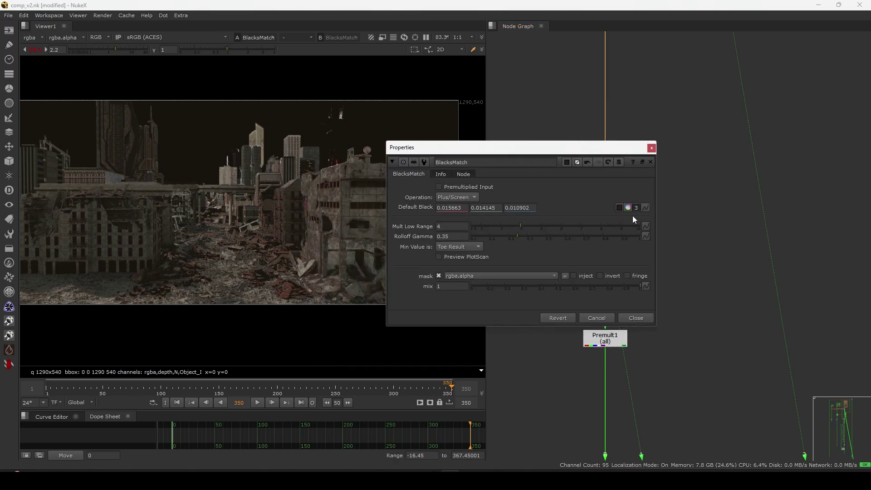
click(629, 208)
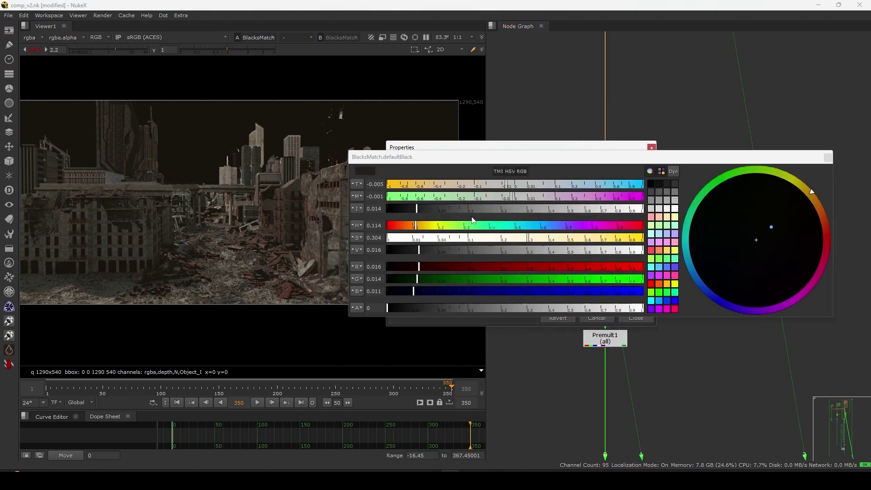
click(652, 147)
View Premult1's output after BlacksMatch and reset the viewer gain to 1.
click(609, 338)
key(1)
click(596, 326)
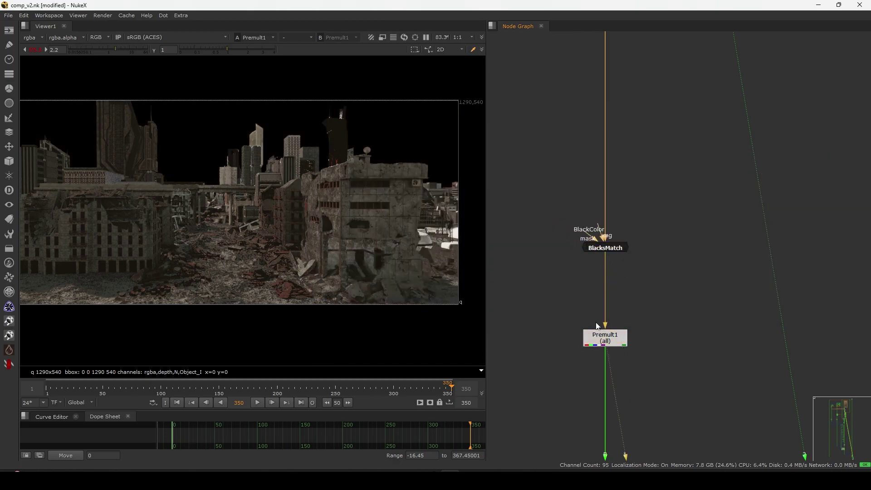
middle_drag(577, 346, 602, 292)
click(612, 289)
click(46, 49)
click(38, 51)
Examine the BG nodes from Premult1 down to the write branch and view Premult1's output again.
key(space)
scroll(680, 200, down, 10)
key(space)
middle_drag(552, 201, 635, 215)
scroll(625, 204, up, 3)
scroll(626, 208, up, 3)
click(603, 118)
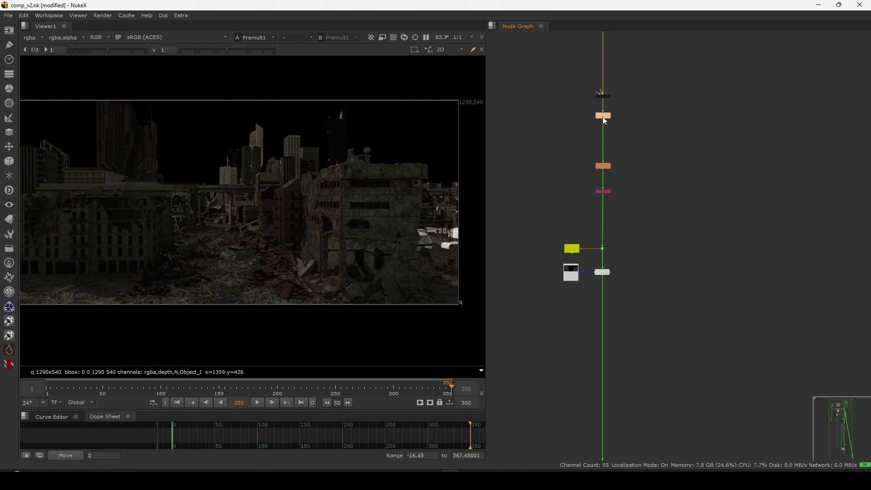
key(1)
click(615, 124)
View the output of Merge12, above the FG tree's look backdrop.
scroll(615, 125, down, 3)
middle_drag(593, 138, 595, 318)
scroll(658, 136, up, 6)
scroll(608, 162, down, 4)
middle_drag(620, 172, 609, 383)
click(615, 225)
key(1)
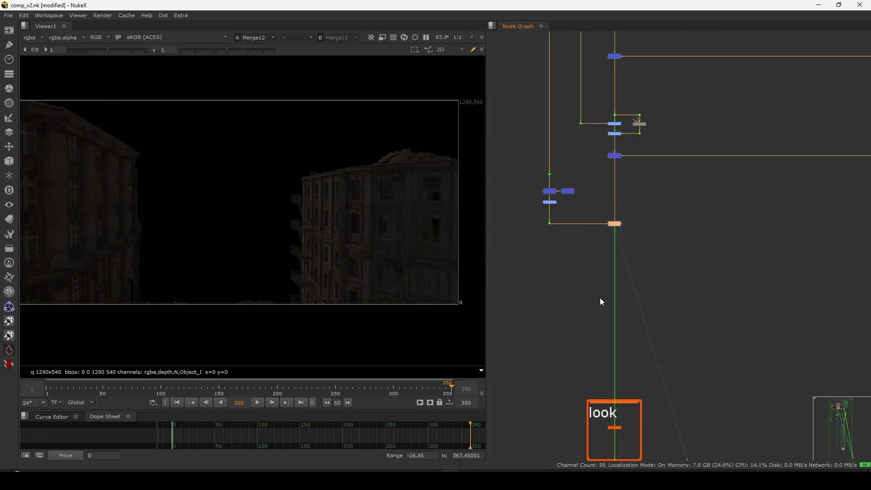
Select and view the FG nodes around the look and Contrast section, toggling the alpha channel display.
scroll(599, 293, down, 2)
middle_drag(592, 300, 600, 266)
scroll(602, 265, down, 3)
scroll(615, 224, up, 6)
drag(567, 241, 537, 282)
key(1)
key(1)
drag(666, 227, 619, 295)
key(a)
key(a)
drag(680, 225, 612, 297)
Follow the FG tree down through its look and Contrast backdrops and view Grade115's output.
middle_drag(604, 343, 620, 180)
middle_drag(630, 310, 616, 219)
scroll(616, 218, up, 3)
key(1)
scroll(628, 268, down, 1)
middle_drag(604, 359, 600, 194)
scroll(600, 194, down, 4)
scroll(624, 245, up, 4)
click(625, 244)
key(1)
View the outputs of the FG tree's BlacksMatch node and Premult2.
middle_drag(625, 400, 617, 237)
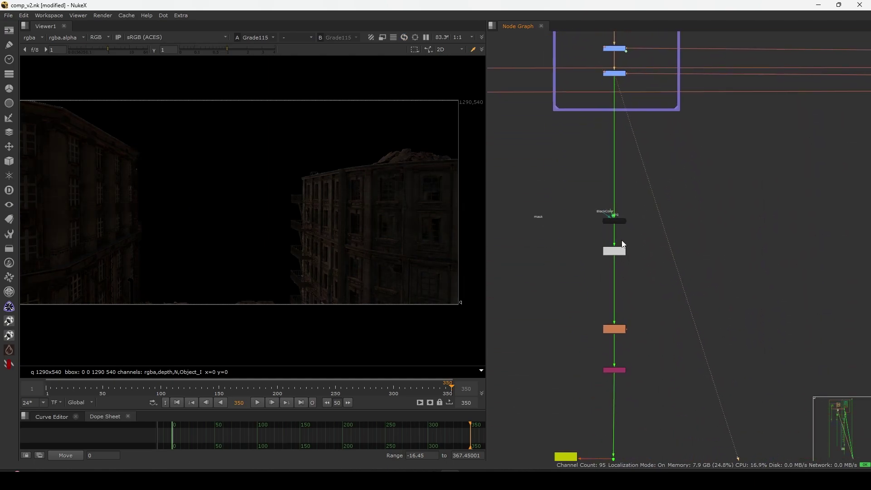
scroll(617, 237, up, 3)
drag(617, 209, 617, 193)
key(1)
click(623, 253)
key(1)
View FilterErode1's output in the FG tree and inspect its properties.
middle_drag(599, 352, 599, 190)
click(624, 197)
key(1)
drag(623, 197, 624, 196)
drag(679, 162, 556, 231)
drag(627, 194, 627, 184)
drag(687, 151, 559, 215)
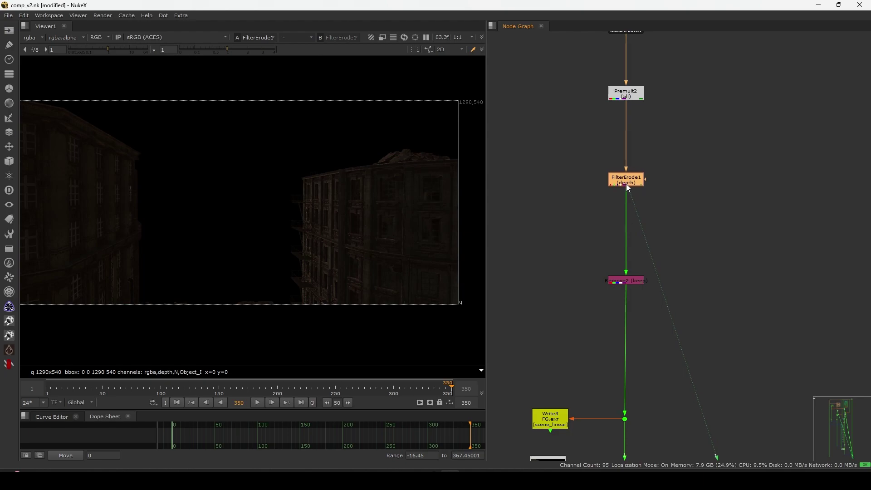
scroll(658, 166, up, 3)
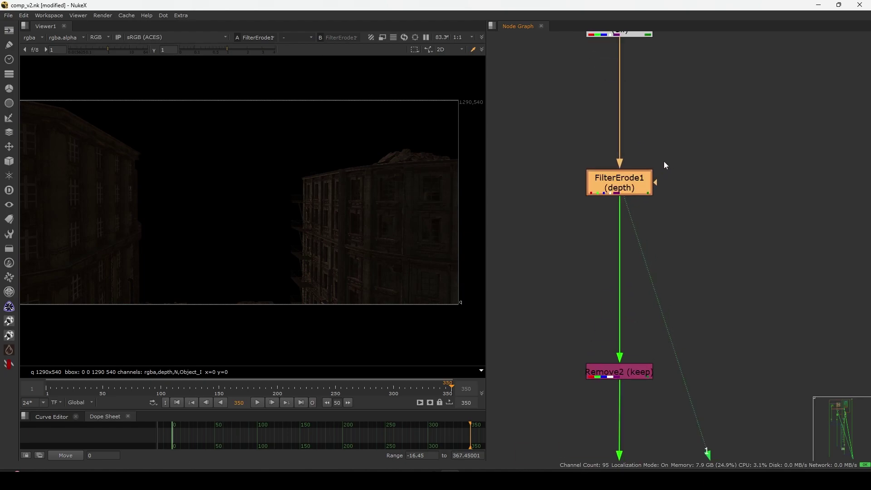
double_click(622, 186)
click(557, 246)
Display FilterErode1's alpha channel and examine the fire escape edges on the building up close.
drag(613, 189, 613, 190)
key(a)
key(a)
key(a)
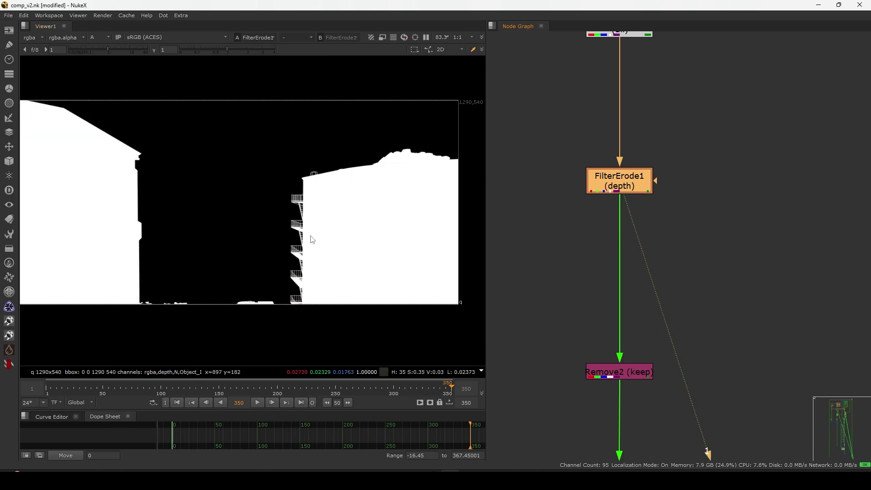
scroll(299, 226, up, 5)
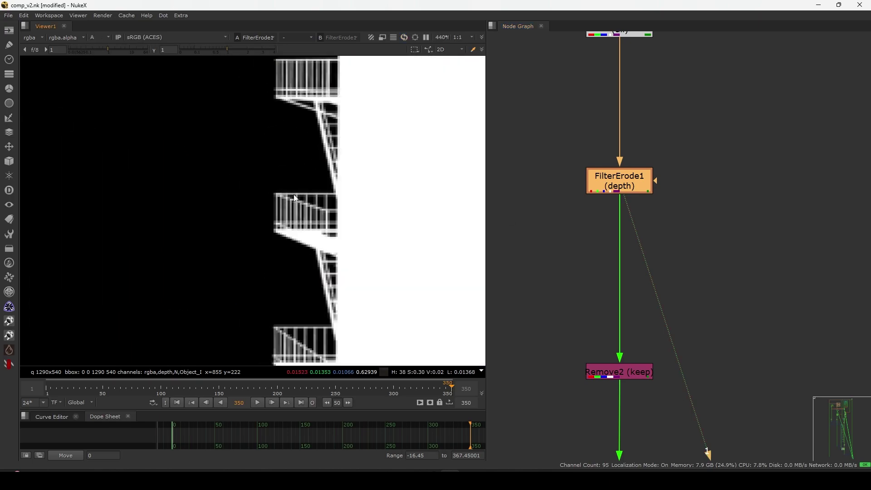
drag(617, 193, 614, 195)
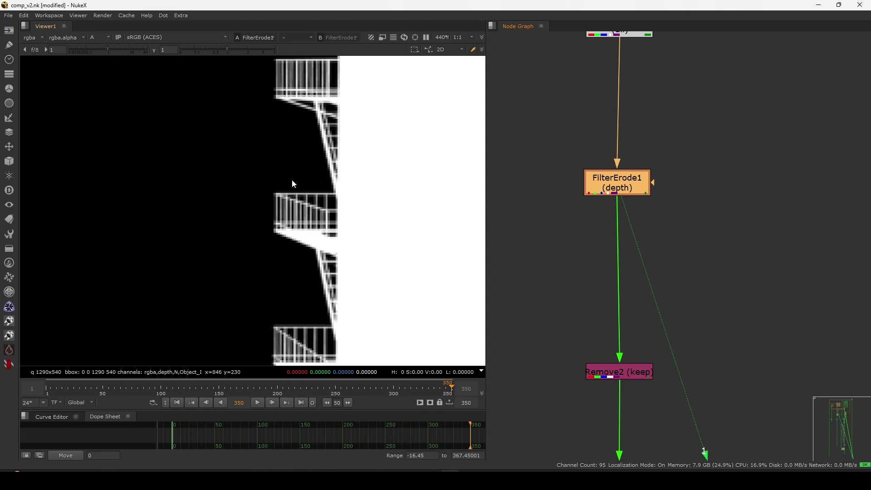
Display the depth layer and toggle FilterErode1 to compare the fire escape edges.
click(28, 39)
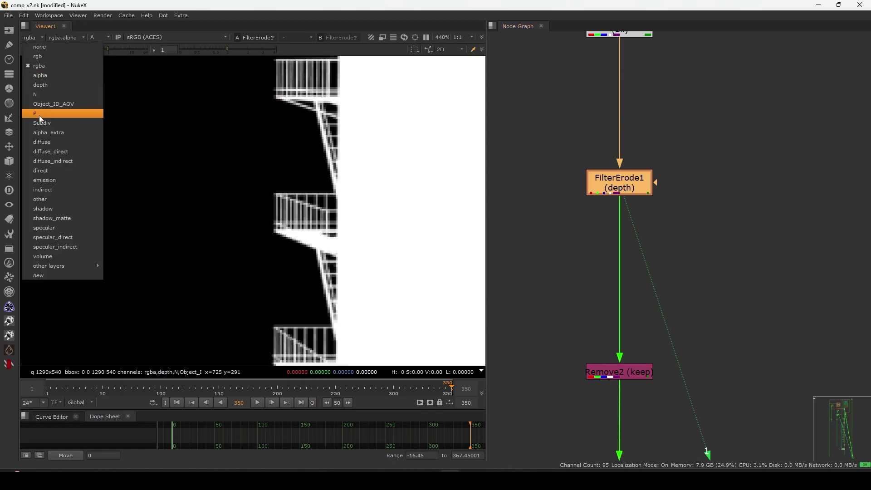
click(42, 89)
key(d)
key(d)
key(d)
key(d)
key(d)
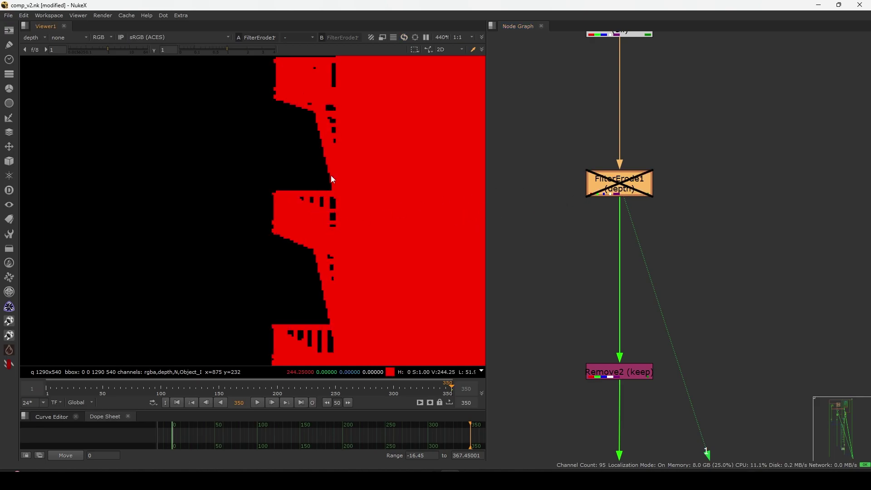
key(d)
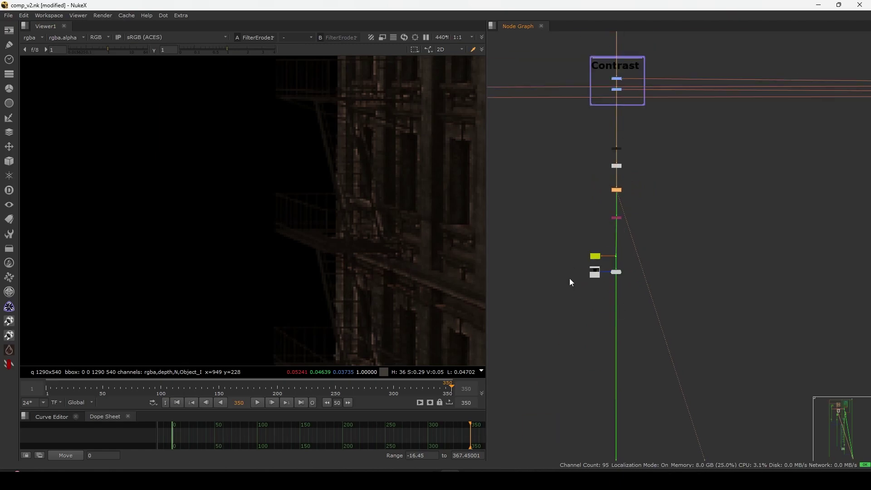
Compare the node groups below the Contrast backdrops and view Copy1's output in the BG tree.
scroll(569, 279, down, 3)
middle_drag(570, 278, 596, 232)
scroll(603, 216, up, 4)
drag(683, 161, 568, 232)
scroll(606, 213, down, 6)
middle_drag(748, 223, 568, 246)
scroll(651, 248, up, 8)
middle_drag(691, 135, 674, 203)
scroll(677, 183, up, 3)
click(677, 172)
key(1)
click(693, 168)
scroll(693, 168, down, 4)
middle_drag(652, 167, 656, 233)
scroll(698, 165, up, 2)
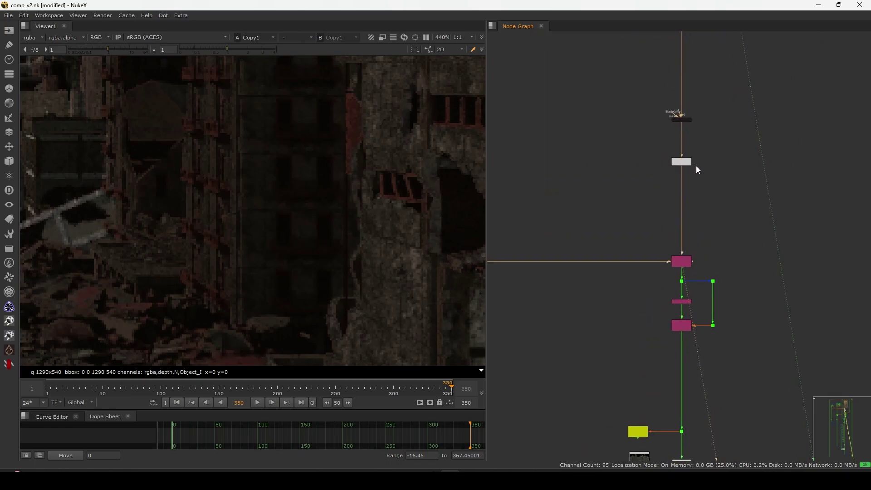
Check the nodes above Copy1 and view the BG tree's BlacksMatch output.
middle_drag(589, 237, 626, 301)
click(581, 249)
key(1)
click(711, 211)
key(1)
drag(741, 149, 687, 183)
key(1)
Display the depth layer of BlacksMatch's full frame and lower the viewer gain to about 0.0001.
scroll(674, 200, up, 4)
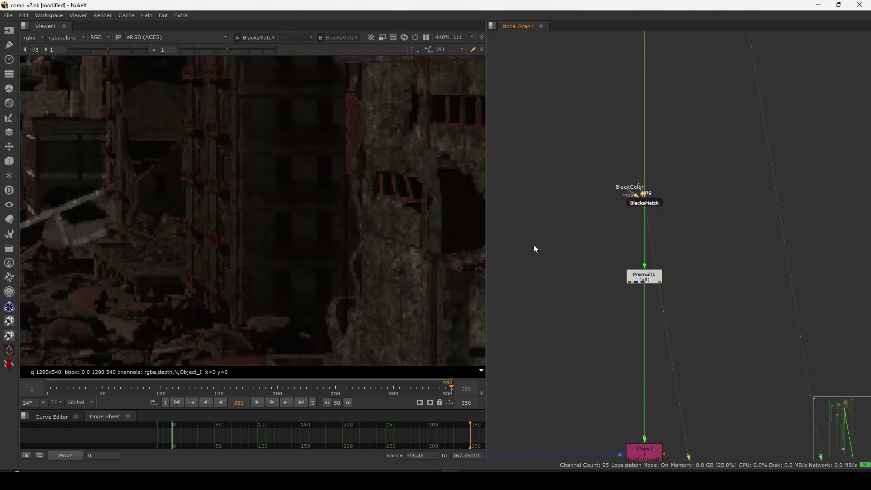
key(f)
key(a)
key(a)
click(32, 37)
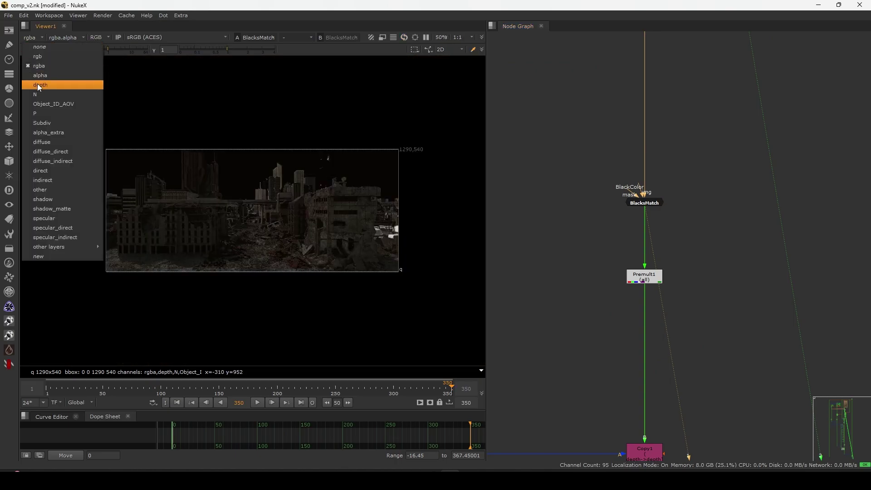
click(41, 86)
drag(102, 50, 34, 55)
click(24, 50)
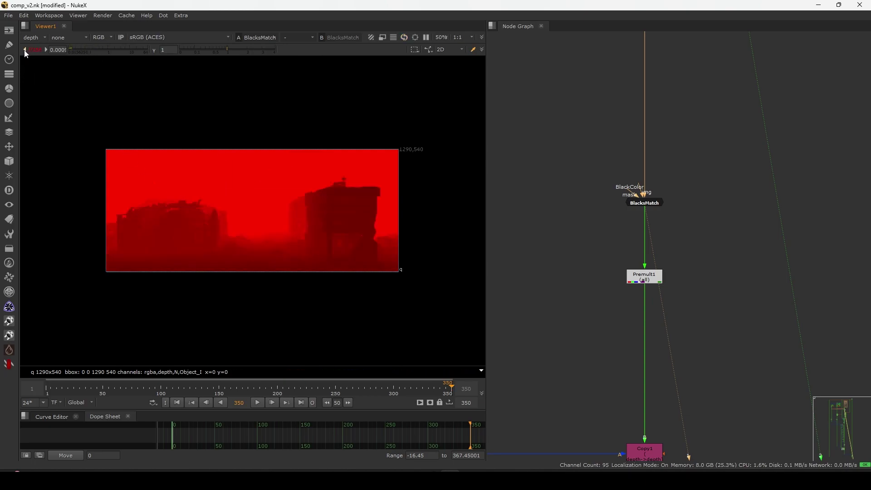
click(24, 51)
View Premult1's depth layer and examine the skyline edges.
middle_drag(602, 320, 610, 307)
click(650, 267)
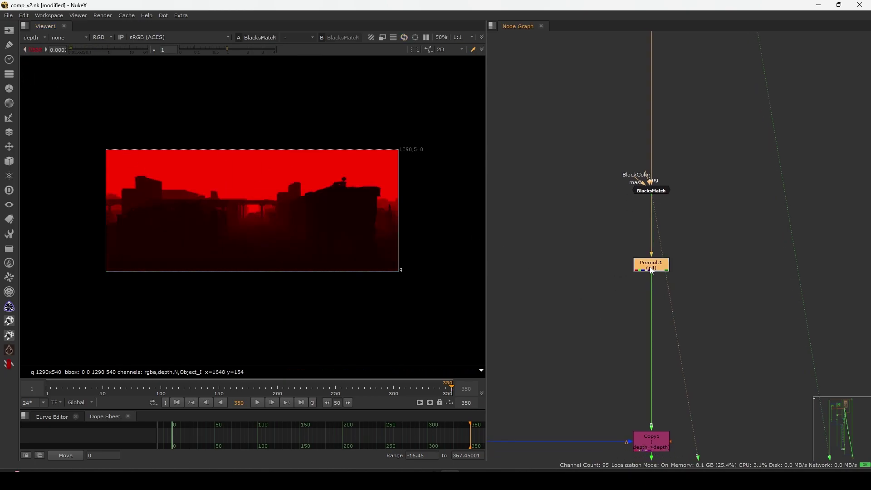
key(1)
middle_drag(646, 270, 634, 258)
click(643, 251)
drag(395, 125, 186, 249)
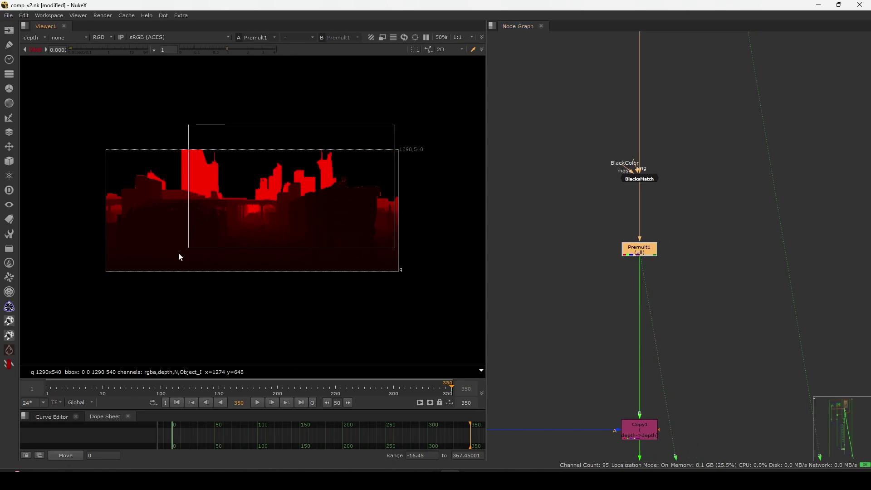
scroll(233, 186, up, 3)
scroll(591, 260, down, 5)
View Copy1's depth layer and examine the branch of nodes below it.
middle_drag(602, 329, 709, 203)
scroll(630, 232, up, 4)
scroll(709, 204, down, 3)
drag(763, 170, 486, 225)
drag(715, 200, 716, 189)
drag(743, 174, 686, 206)
key(1)
drag(763, 201, 717, 219)
middle_drag(722, 218, 663, 218)
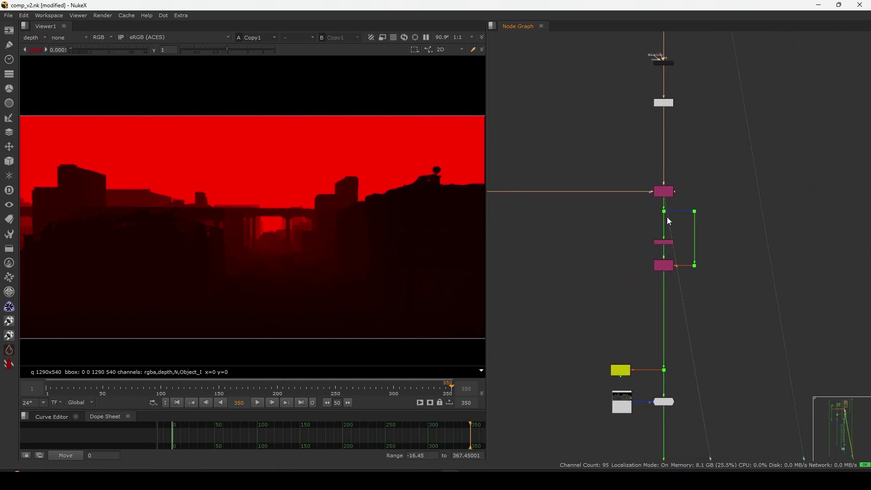
View the outputs of Copy3 and the dot feeding its A input.
drag(663, 212, 662, 218)
scroll(671, 218, up, 4)
drag(652, 266, 653, 250)
click(659, 313)
key(1)
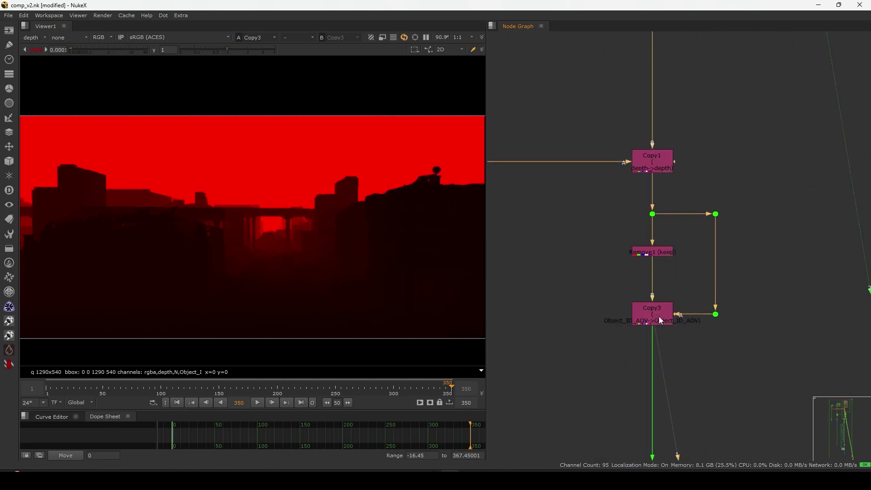
click(716, 313)
key(1)
Inspect Copy3's layer copy settings and view Remove1's output.
double_click(658, 325)
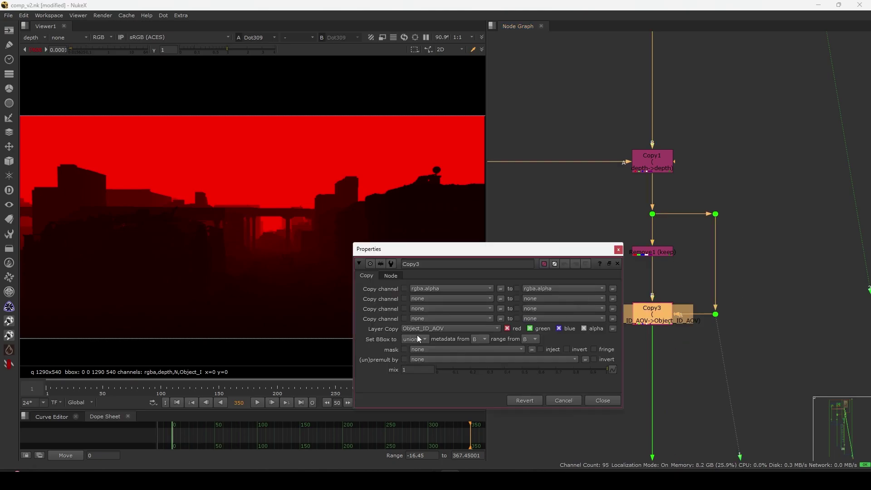
click(618, 263)
click(652, 253)
key(1)
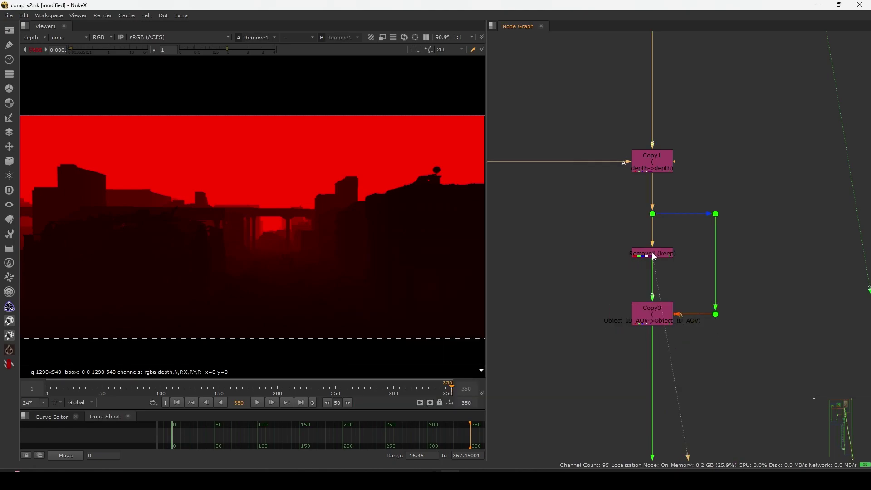
Inspect which channels Remove1 keeps, and view Copy3's output.
double_click(652, 252)
drag(437, 205, 456, 160)
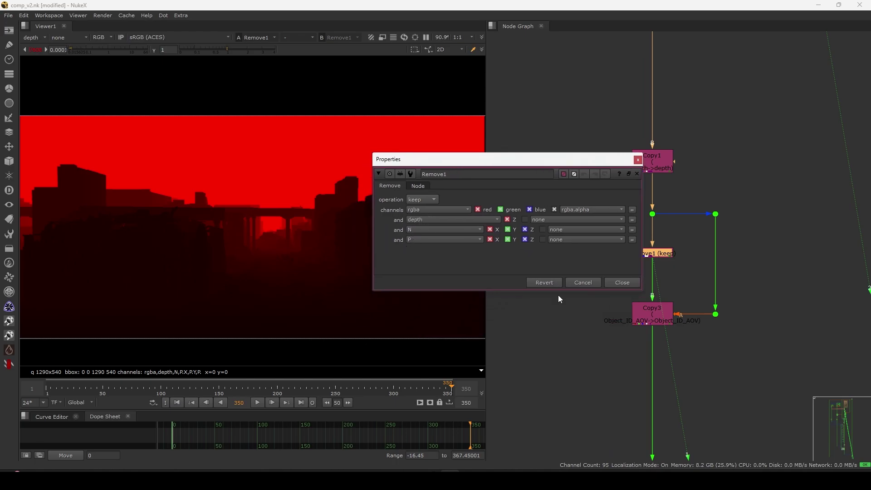
click(622, 283)
drag(647, 312, 643, 312)
key(1)
click(674, 272)
click(648, 308)
Examine the BG.exr precomp nodes below Copy3: Write2, Read13 and the switch between them.
scroll(627, 185, down, 5)
scroll(661, 215, up, 3)
drag(719, 162, 513, 299)
drag(568, 173, 600, 241)
click(608, 266)
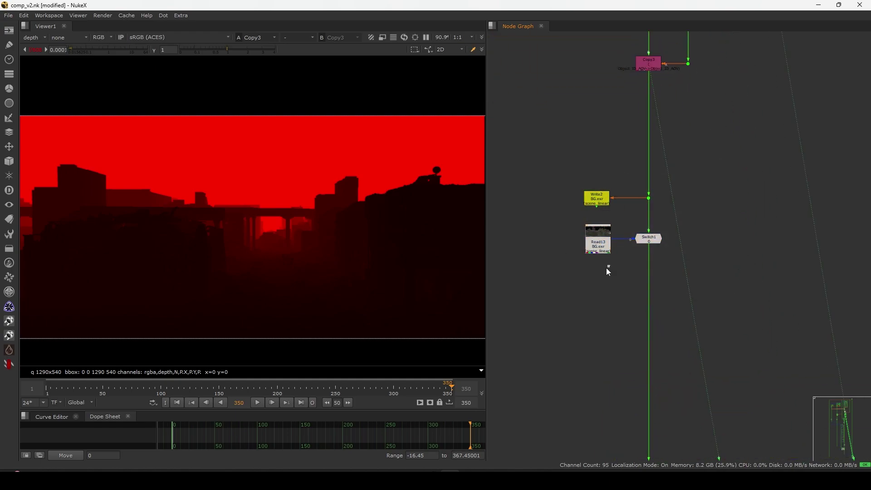
Enlarge the node graph and survey the WIRE, FG and BG trees side by side.
key(space)
scroll(648, 207, down, 5)
scroll(608, 237, down, 4)
middle_drag(407, 258, 642, 245)
drag(488, 173, 448, 204)
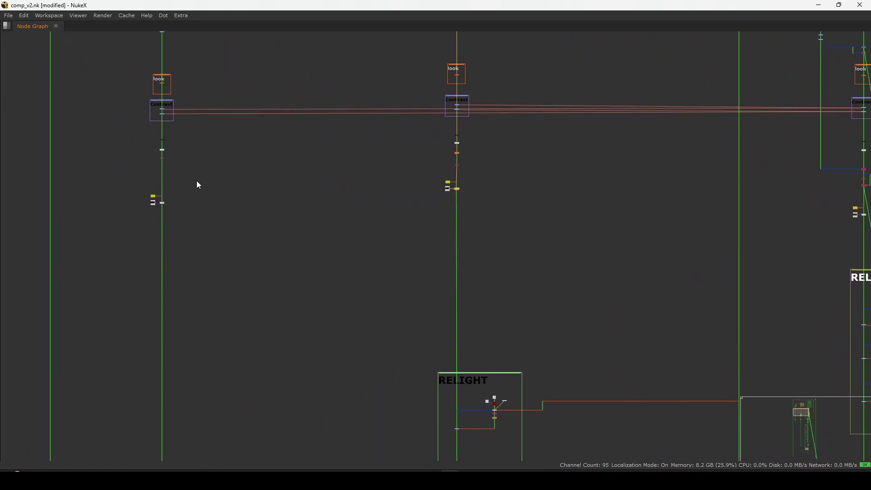
scroll(389, 230, down, 5)
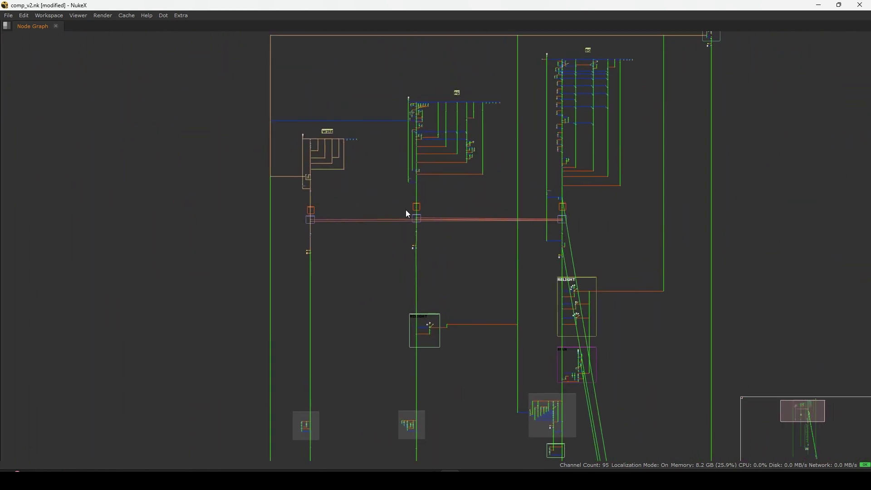
scroll(525, 213, up, 10)
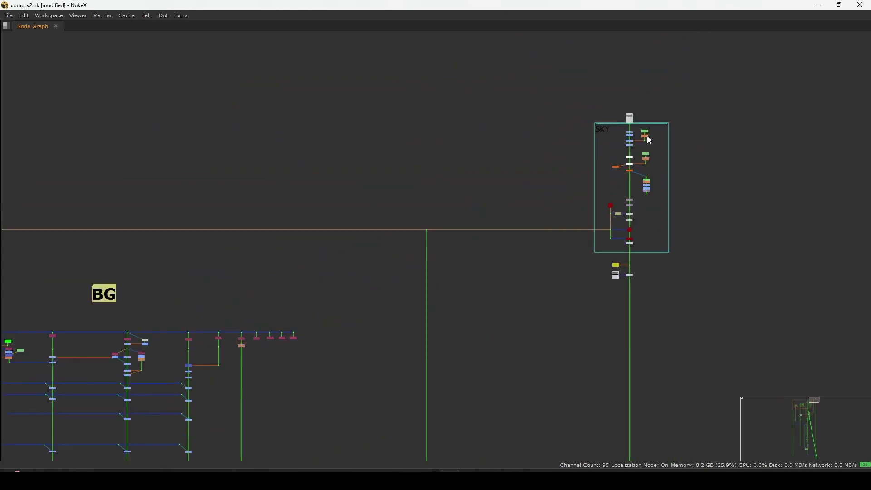
Delete the side branch of roto, blur, grade and transform nodes hanging from Grade81 in the SKY group.
scroll(638, 144, up, 3)
drag(742, 66, 548, 389)
click(575, 391)
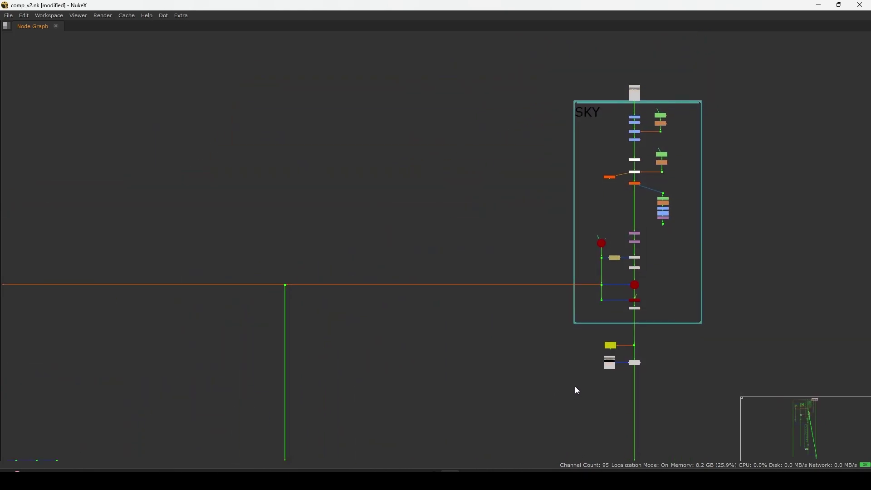
scroll(593, 371, up, 3)
middle_drag(597, 342, 570, 400)
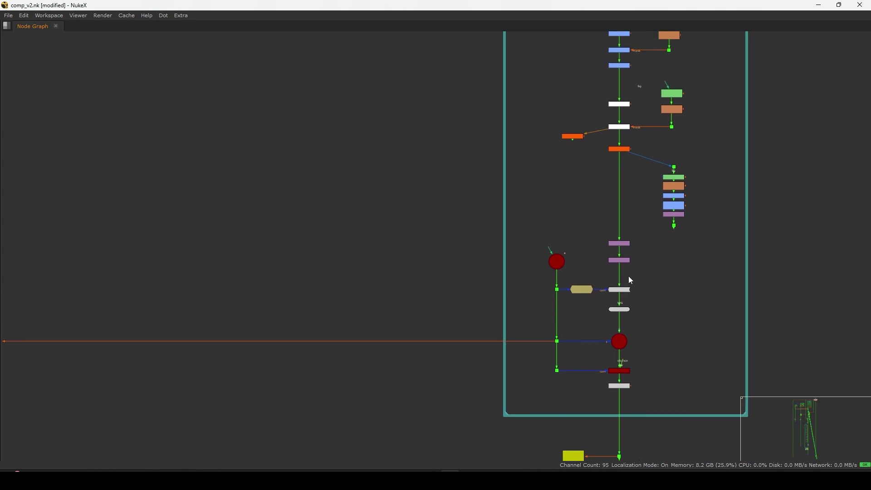
scroll(704, 178, up, 3)
drag(709, 172, 633, 322)
key(Delete)
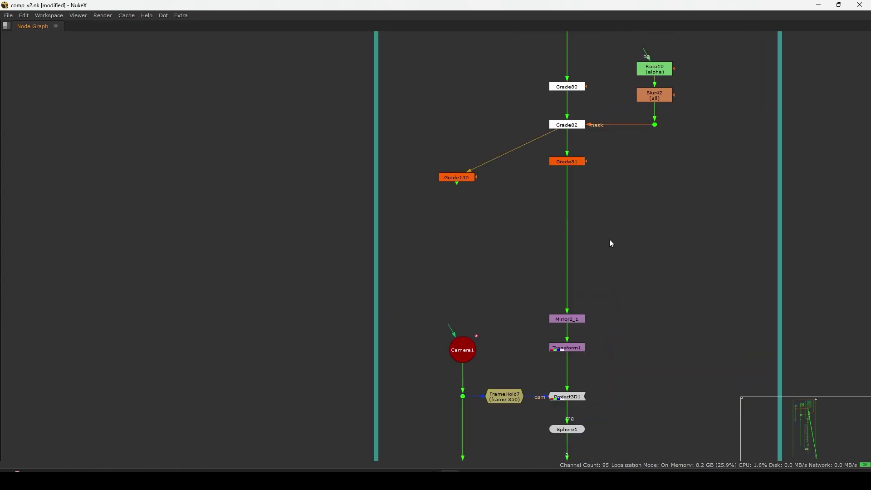
Extend the SKY backdrop upward around its Read node and delete Grade130 from the group.
scroll(630, 199, down, 8)
middle_drag(655, 257, 655, 223)
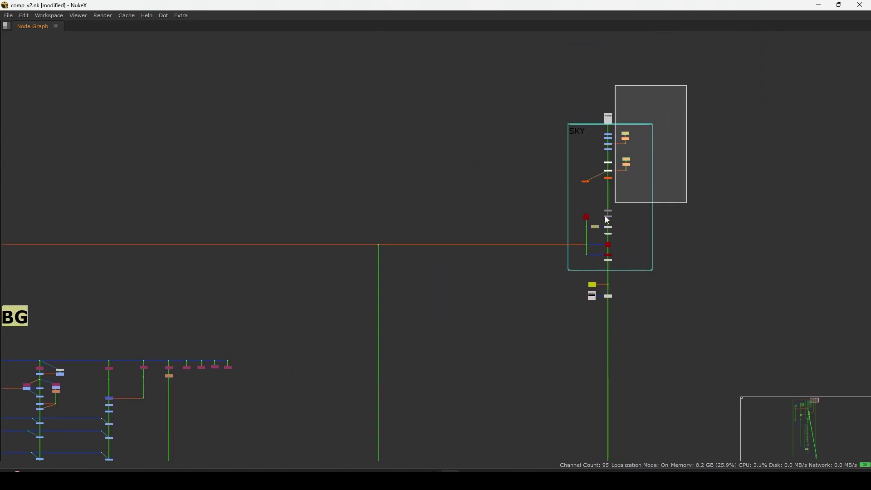
scroll(632, 123, up, 2)
ctrl+drag(630, 113, 628, 90)
scroll(672, 301, up, 2)
drag(668, 280, 681, 320)
drag(543, 151, 578, 181)
key(Delete)
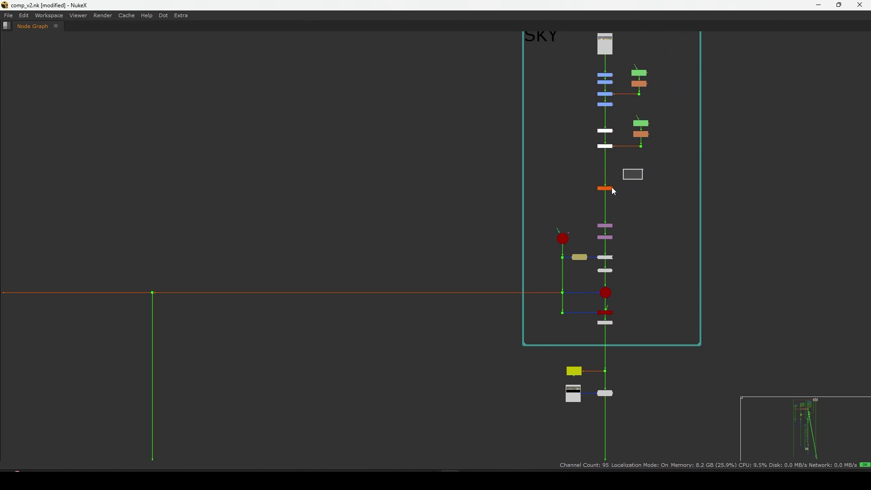
Examine the SKY group's remaining grades, roto masks and camera projection nodes.
scroll(628, 181, up, 2)
drag(659, 158, 571, 217)
scroll(603, 194, up, 2)
drag(676, 142, 554, 226)
scroll(607, 189, down, 4)
scroll(604, 181, down, 4)
middle_drag(586, 295, 606, 242)
scroll(619, 239, up, 6)
drag(693, 175, 583, 239)
click(594, 227)
click(632, 221)
Restore the split layout and examine the RELIGHT group on the BG tree.
scroll(633, 221, down, 4)
scroll(595, 251, down, 5)
middle_drag(490, 341, 645, 139)
middle_drag(569, 282, 632, 252)
scroll(632, 251, up, 3)
middle_drag(650, 313, 640, 204)
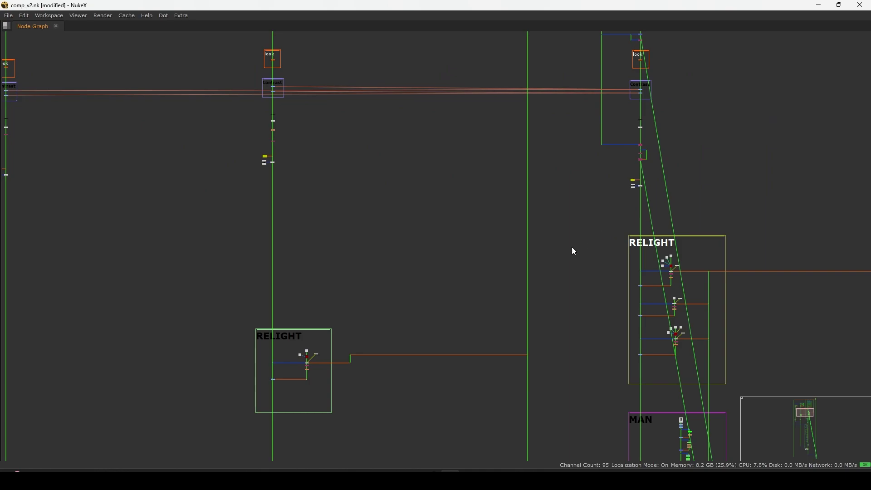
key(space)
scroll(616, 245, down, 1)
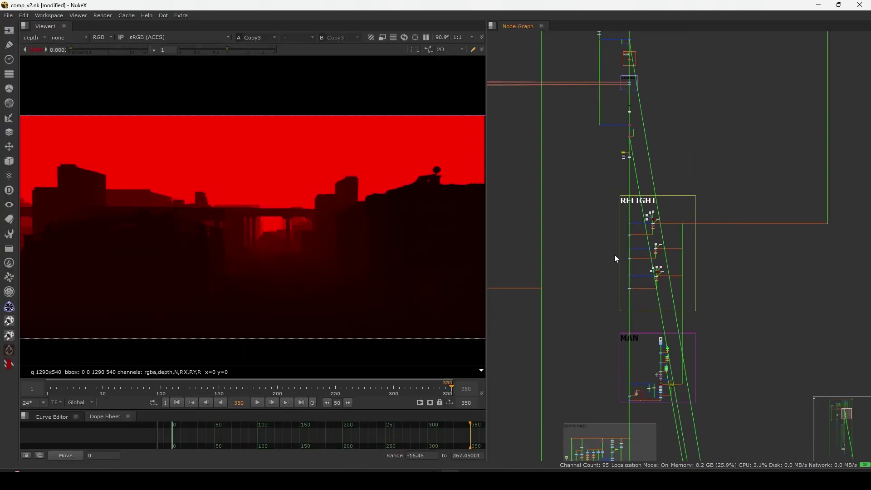
scroll(667, 200, up, 2)
click(668, 198)
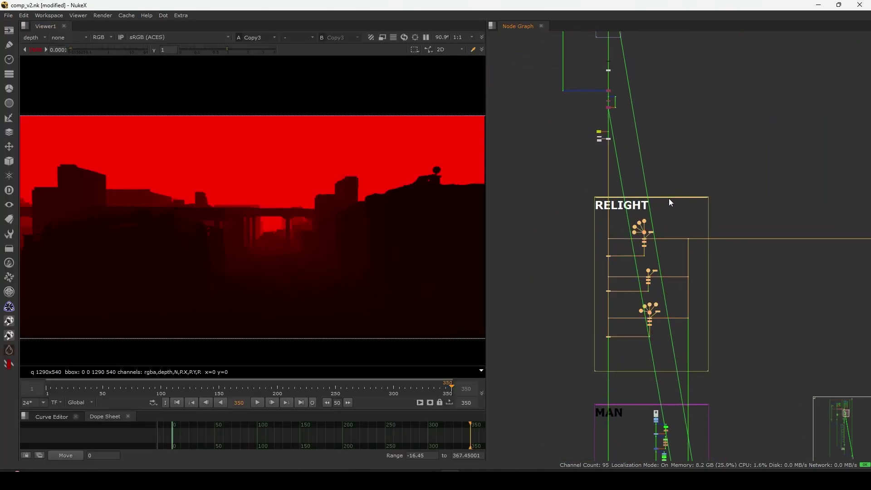
View the Read13 precomp above RELIGHT in the rgba layer and fit the frame to the viewer.
scroll(644, 59, down, 4)
middle_drag(600, 134, 600, 185)
scroll(625, 145, up, 5)
scroll(616, 131, up, 3)
click(582, 132)
key(1)
click(34, 37)
click(39, 66)
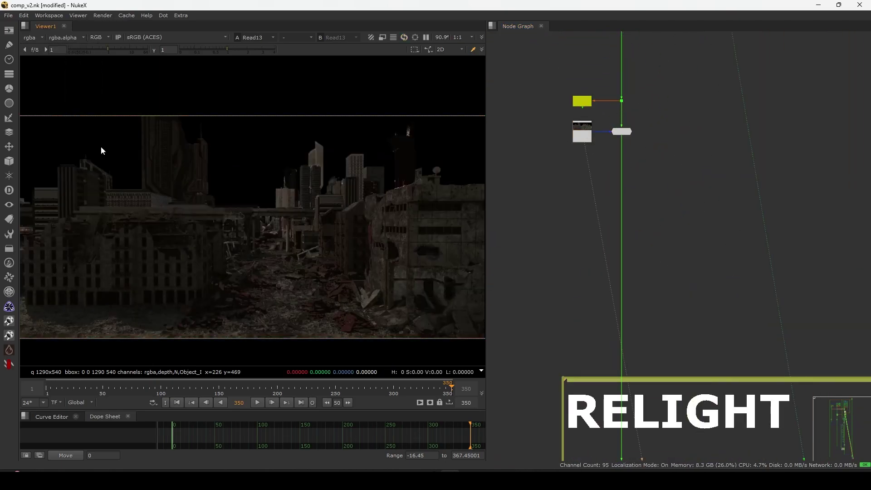
key(f)
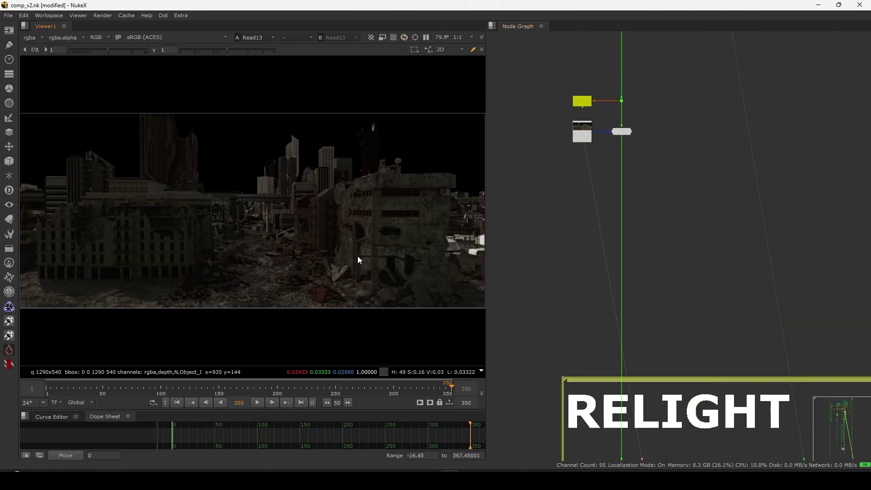
Widen the viewer and examine the dark buildings and rubble across Read13's frame.
drag(487, 173, 566, 172)
drag(388, 182, 153, 302)
drag(447, 161, 107, 348)
drag(500, 136, 135, 305)
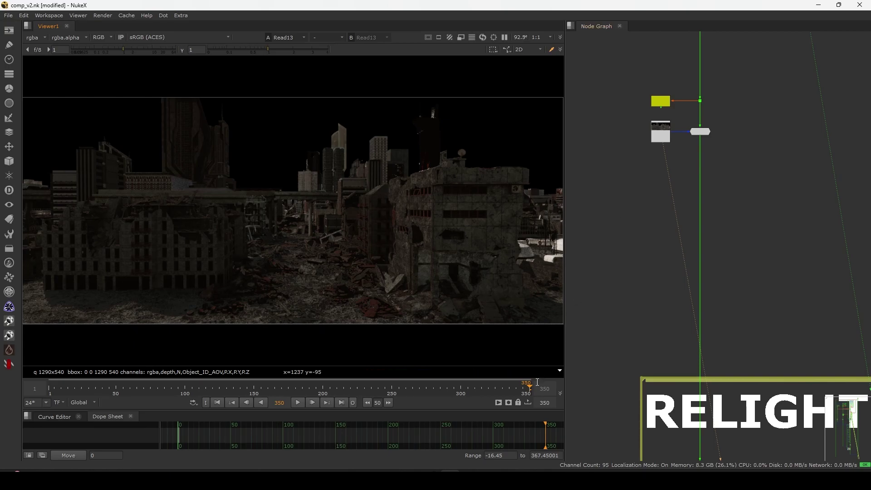
Switch to the reference image board and examine the misty city streets and ruined building pictures.
click(590, 480)
middle_drag(361, 237, 239, 379)
scroll(364, 225, down, 3)
middle_drag(471, 189, 293, 280)
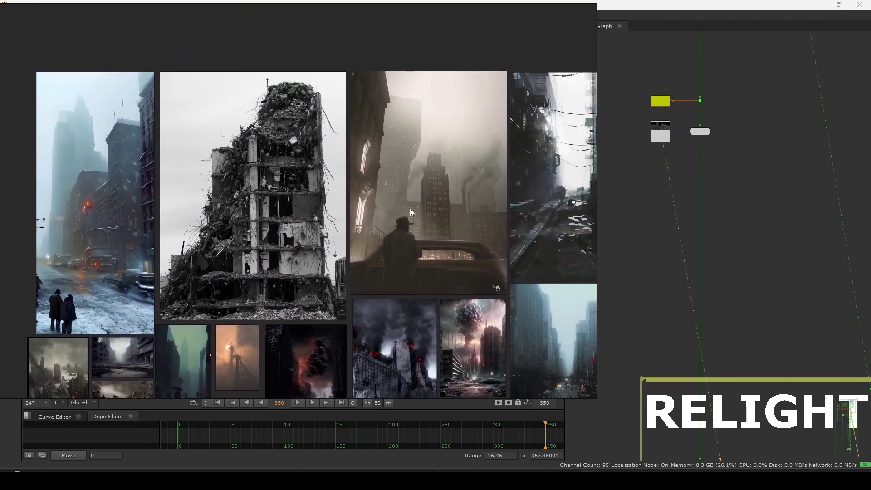
scroll(426, 201, up, 2)
mouse_move(475, 157)
mouse_down()
mouse_move(425, 211)
mouse_move(477, 160)
mouse_move(475, 172)
mouse_up()
scroll(474, 172, down, 3)
Examine the references of the burning city, the abandoned street and the rubble wasteland up close.
mouse_move(171, 319)
middle_down()
mouse_move(214, 291)
mouse_move(328, 163)
middle_up()
scroll(328, 163, up, 7)
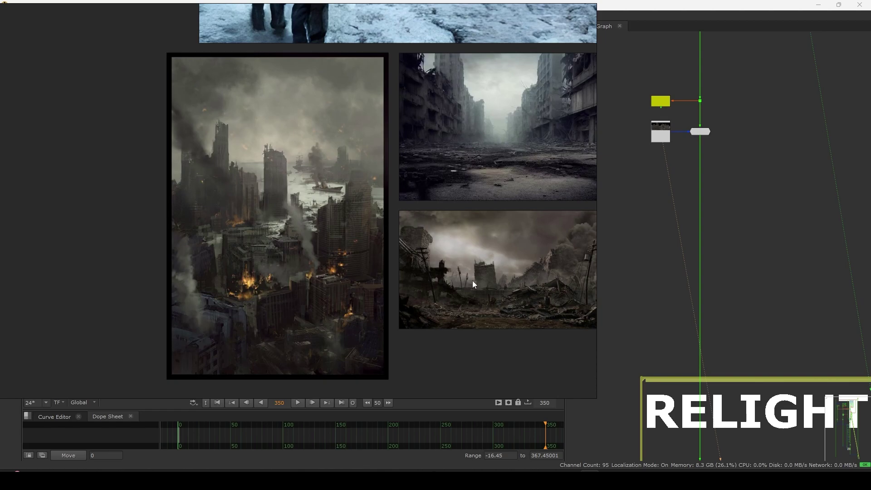
middle_drag(461, 277, 420, 257)
scroll(415, 262, up, 3)
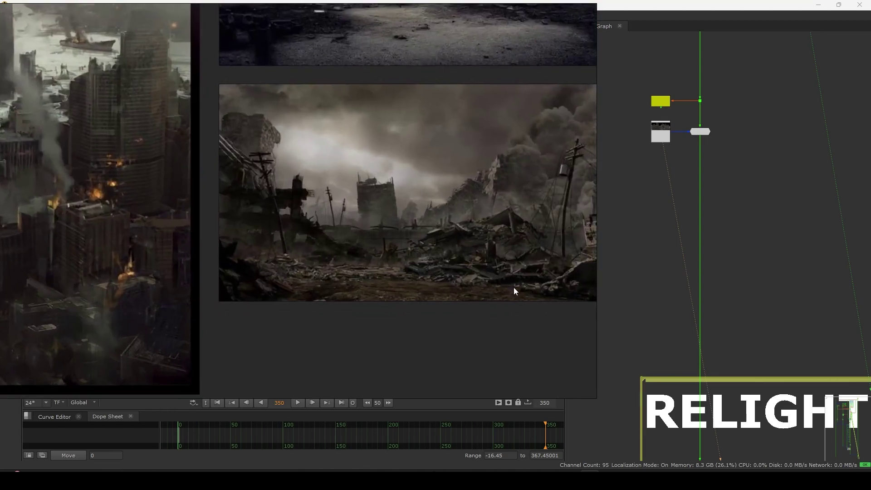
scroll(396, 231, down, 6)
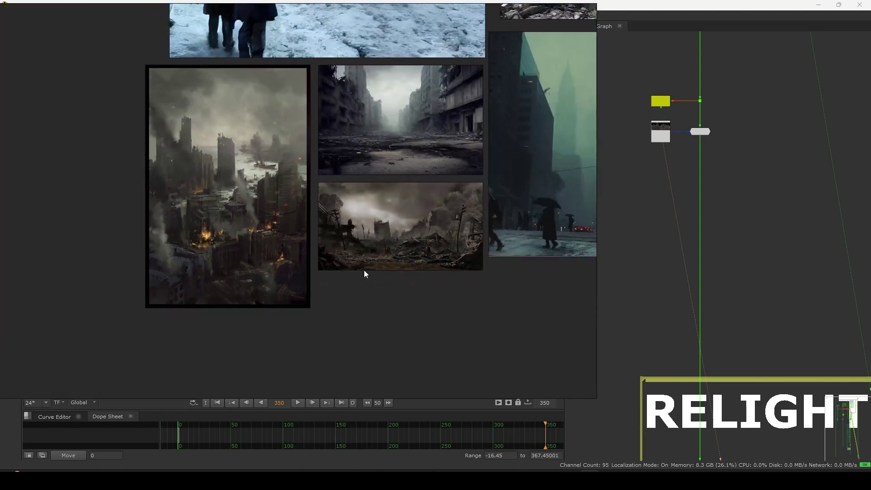
scroll(413, 203, up, 4)
Return to the Nuke comp and view Dot68, Saturation2 and Blur3 in the gray group below MAN.
scroll(419, 205, down, 3)
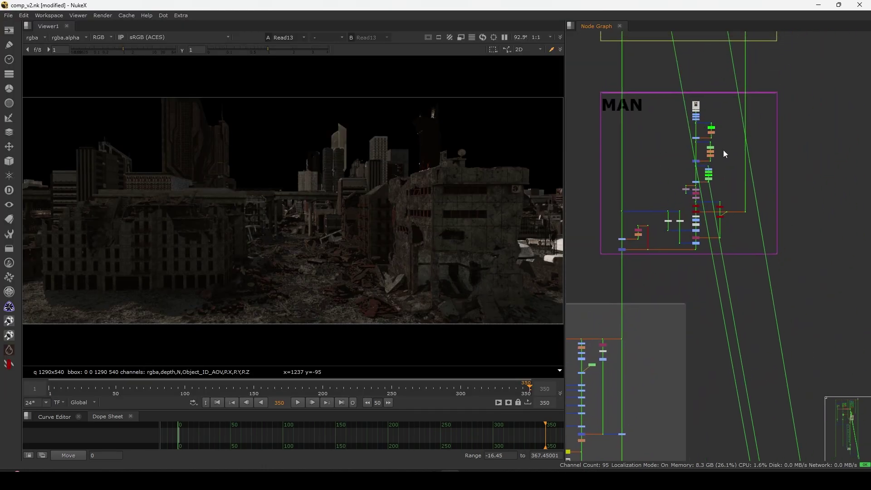
middle_drag(646, 296, 766, 131)
scroll(742, 164, up, 5)
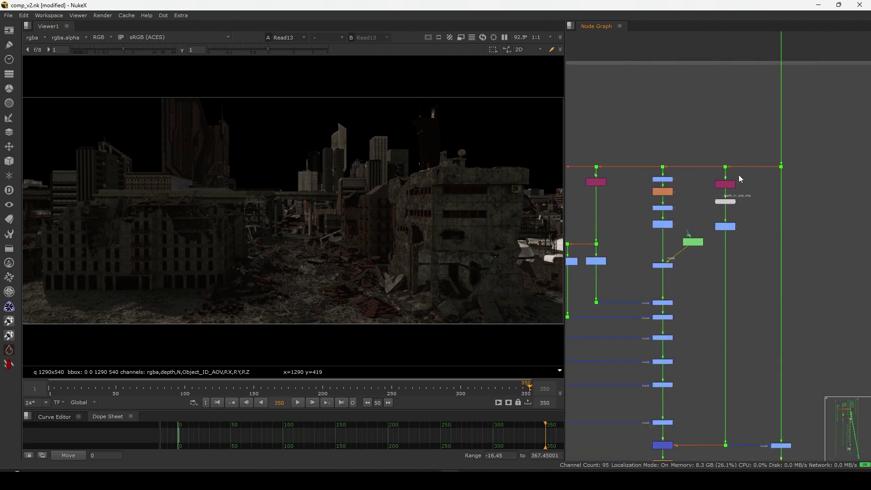
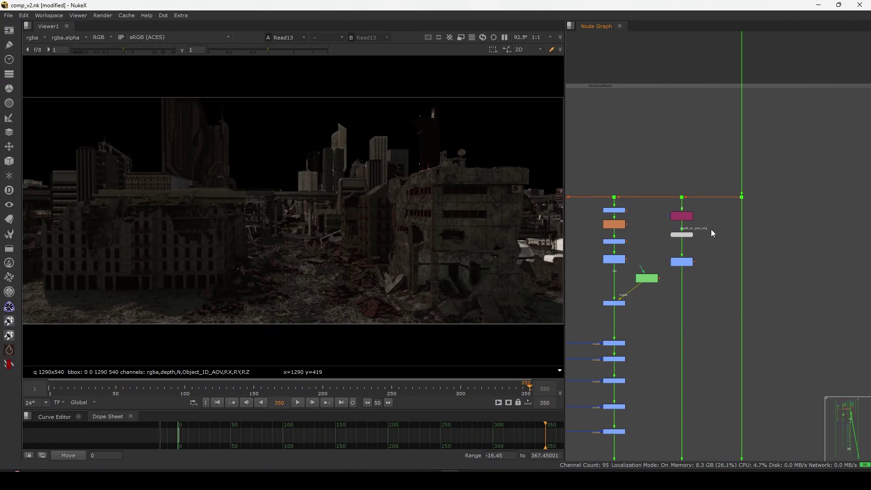
middle_drag(735, 200, 770, 206)
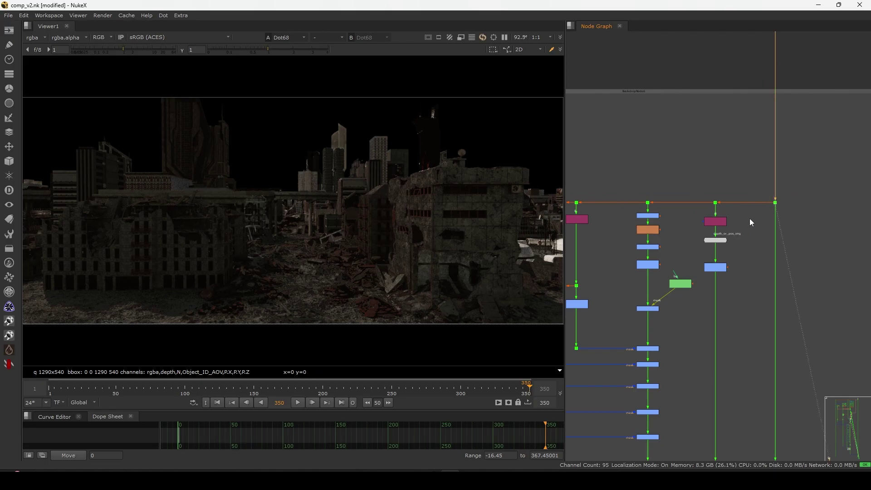
scroll(646, 224, up, 5)
click(666, 211)
key(1)
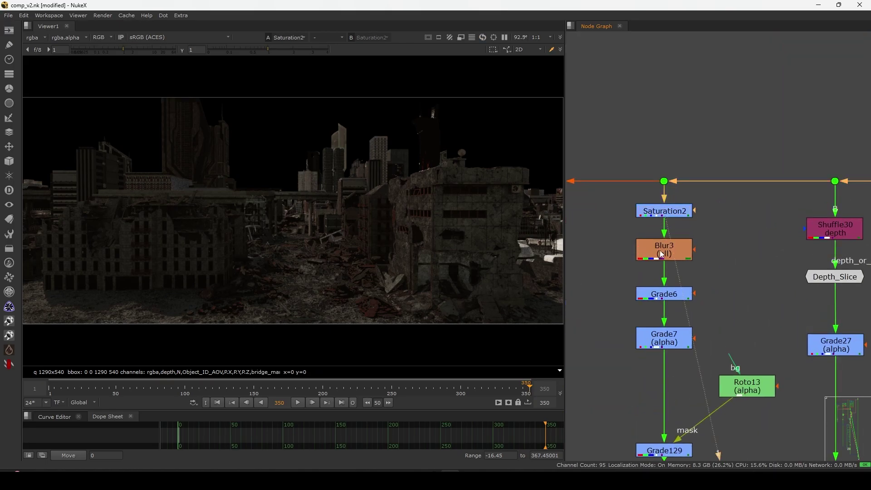
click(661, 255)
key(1)
View the outputs of Shuffle30 and Depth_Slice in the neighbouring depth branch.
scroll(658, 273, down, 8)
scroll(711, 254, up, 5)
scroll(670, 320, down, 1)
middle_drag(746, 190, 710, 189)
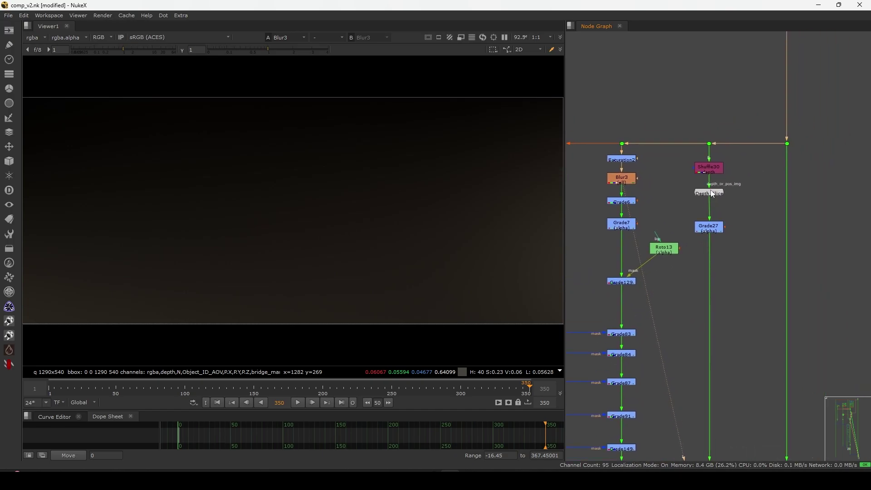
click(711, 173)
key(1)
scroll(712, 196, up, 3)
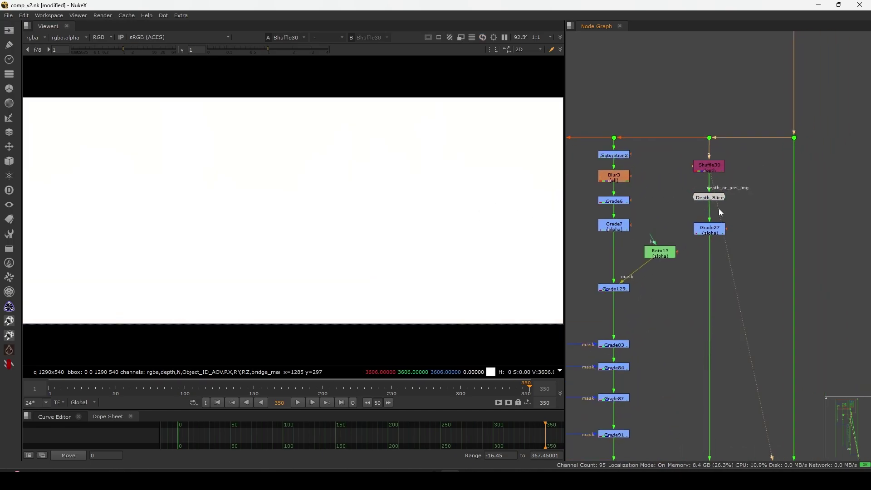
drag(716, 199, 716, 203)
key(1)
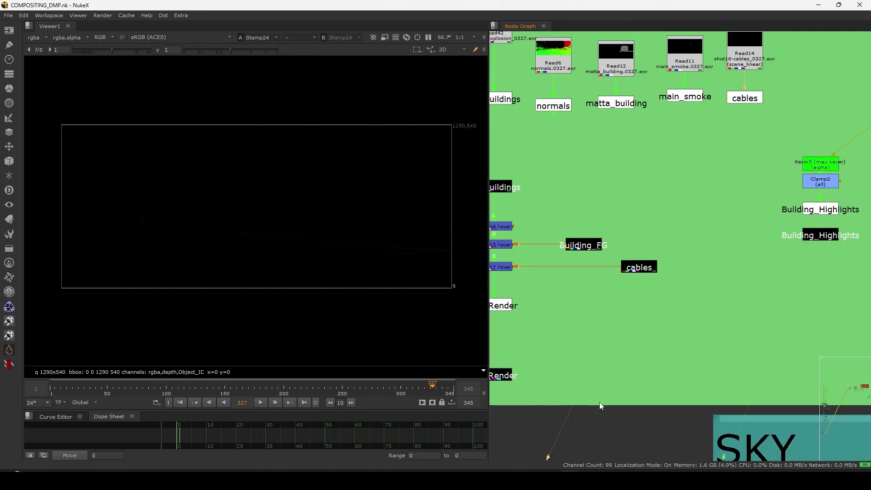
Switch to the COMPOSITING_DMP.nk script and look through its CGI RENDERS group and red collection of tool nodes.
scroll(630, 330, down, 8)
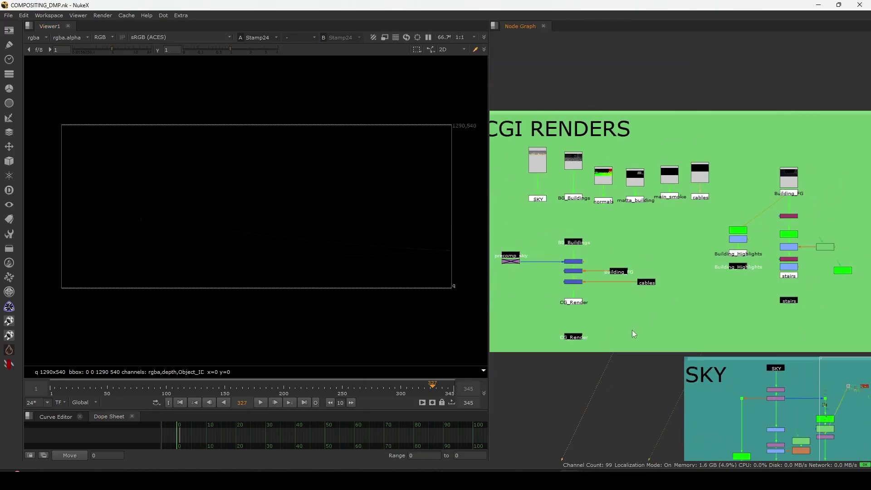
middle_drag(652, 332, 538, 300)
scroll(655, 233, up, 4)
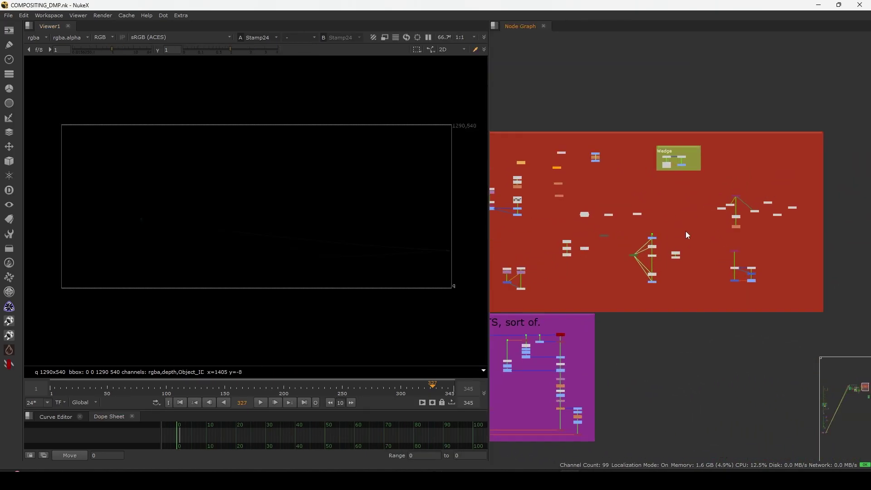
key(space)
scroll(572, 199, up, 6)
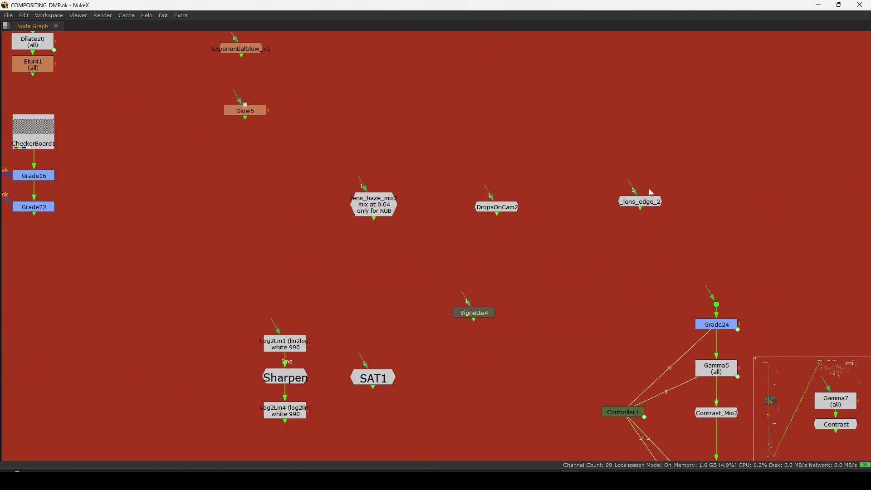
mouse_move(608, 305)
middle_down()
mouse_move(418, 212)
mouse_move(388, 206)
middle_up()
Examine the depth, position and normal tools around Shuffle25, including Depth_Slice, Depth_Bubble, Noise_3D and Depth_Cube.
mouse_move(667, 202)
middle_down()
mouse_move(540, 228)
mouse_move(335, 294)
mouse_move(498, 255)
middle_up()
drag(758, 126, 394, 301)
click(295, 245)
drag(265, 167, 407, 235)
drag(756, 112, 301, 380)
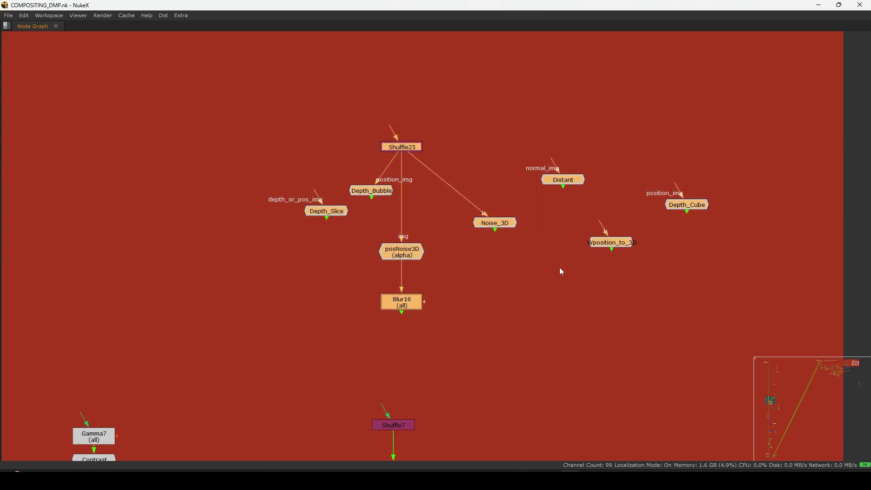
key(space)
click(651, 280)
Return to comp_v2.nk and view Grade27's alpha channel.
right_click(47, 275)
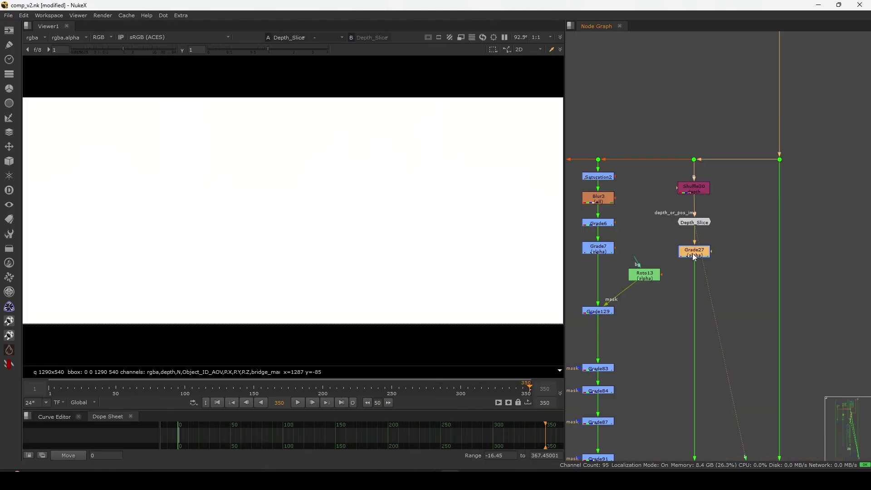
key(1)
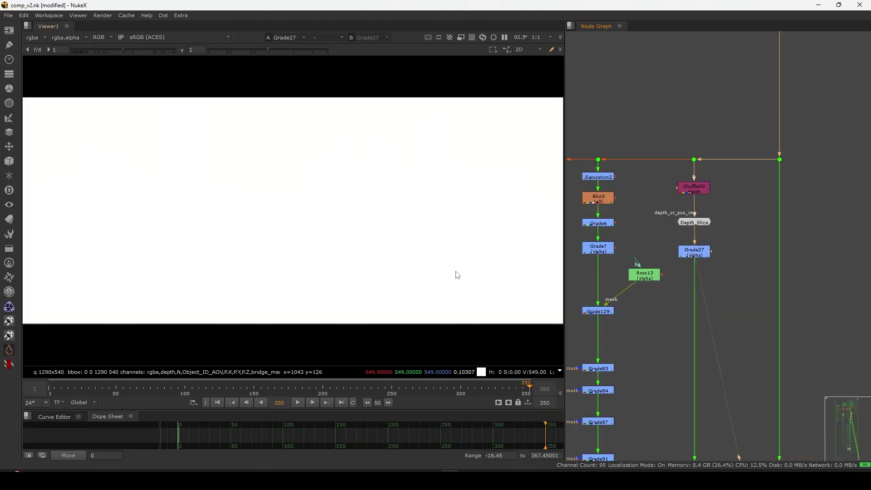
key(a)
middle_drag(622, 321, 640, 301)
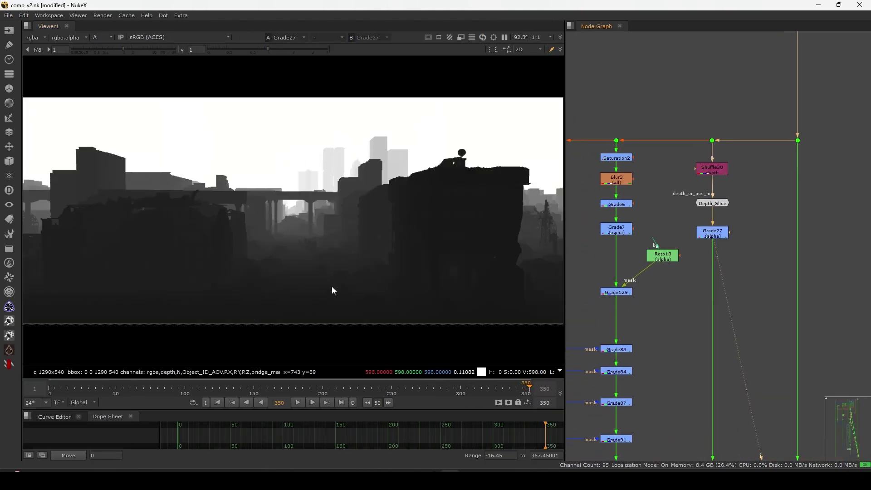
Disable the six masked grades from Grade83 down to Grade151 and view Merge27's alpha.
drag(364, 100, 226, 199)
drag(94, 357, 92, 357)
middle_drag(650, 292, 714, 175)
scroll(714, 174, down, 2)
drag(717, 165, 659, 318)
key(d)
click(682, 339)
key(1)
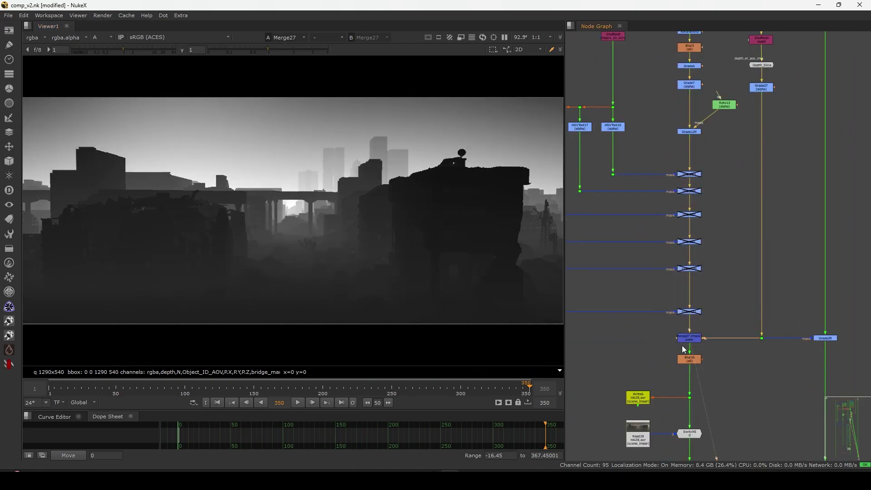
Return the viewer to RGB and disable Grade129 above the masked grades.
middle_drag(681, 342, 665, 291)
key(a)
drag(441, 140, 271, 292)
middle_drag(670, 160, 667, 263)
scroll(670, 154, up, 3)
click(668, 262)
key(d)
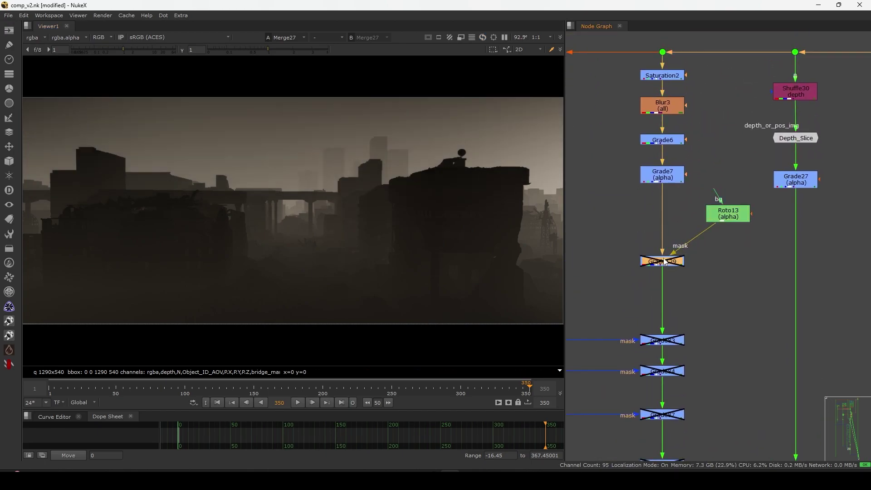
View the outputs of Blur3 and Grade7 at the start of the haze branch.
click(662, 178)
click(664, 112)
key(1)
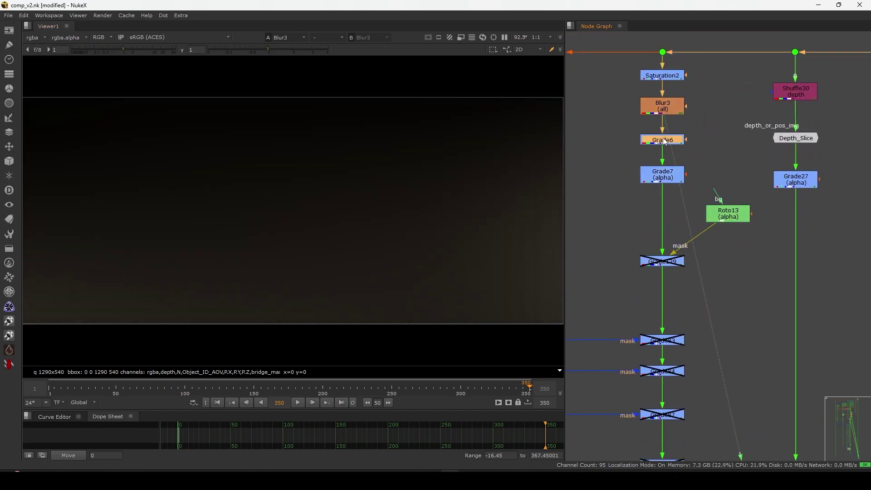
click(662, 177)
key(1)
scroll(653, 218, down, 4)
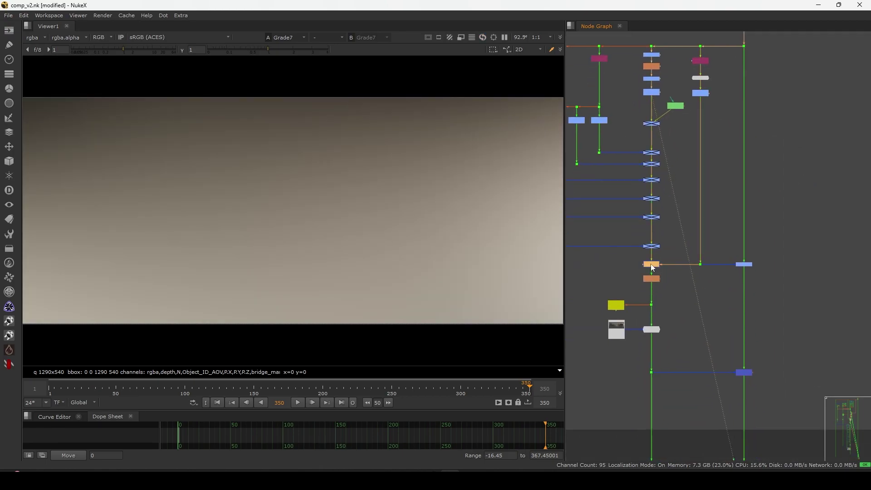
View Merge27 and the alpha of Dot71, which feeds it the depth mask.
key(1)
click(669, 274)
middle_drag(669, 274, 637, 278)
scroll(729, 249, up, 5)
drag(672, 231, 641, 272)
key(1)
key(a)
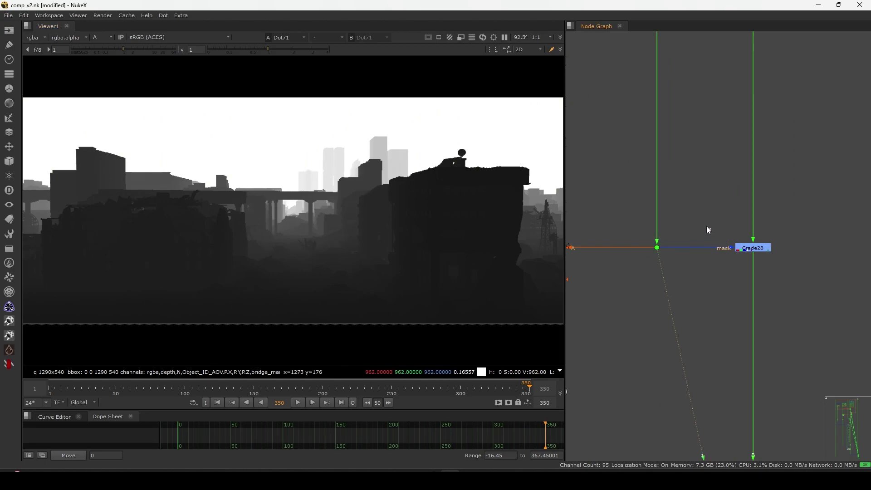
View Grade28 in RGB, followed by the haze composite at Merge28.
click(753, 247)
key(1)
key(a)
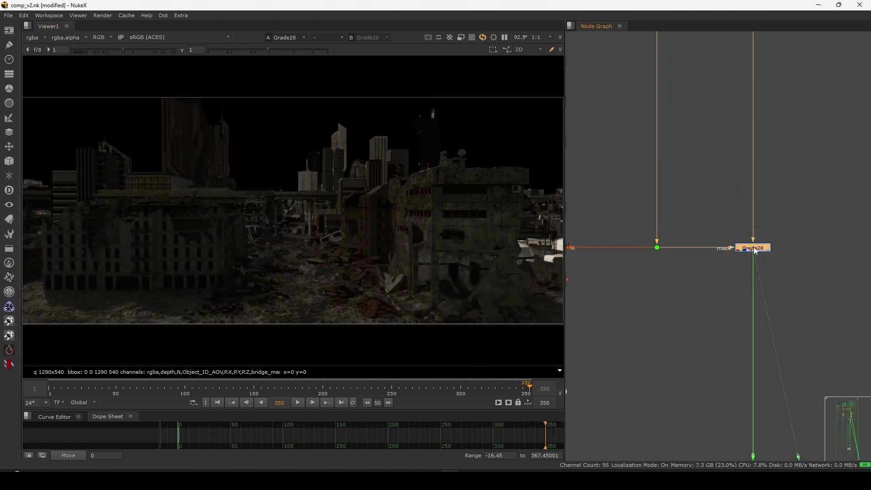
scroll(709, 306, down, 3)
middle_drag(707, 303, 685, 268)
drag(670, 307, 757, 380)
key(1)
click(666, 321)
middle_drag(665, 321, 733, 328)
click(669, 305)
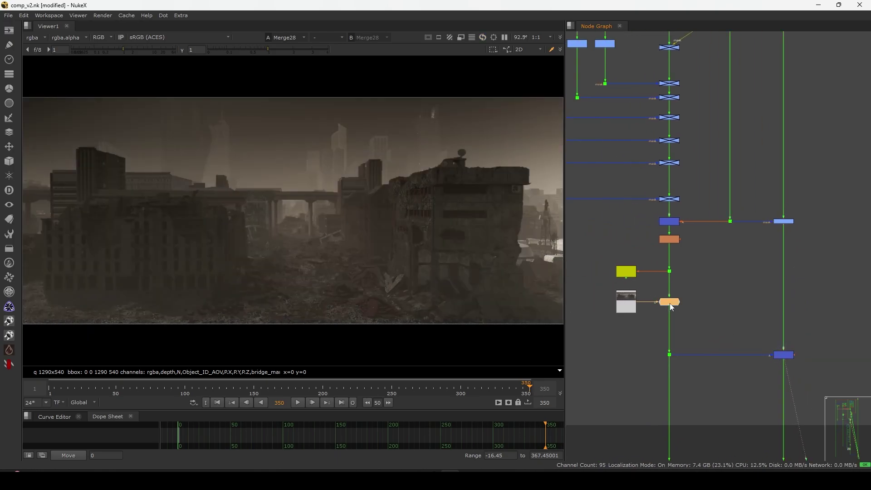
Re-enable Grade129 and place Roto13 level beside its mask input.
middle_drag(670, 248, 682, 374)
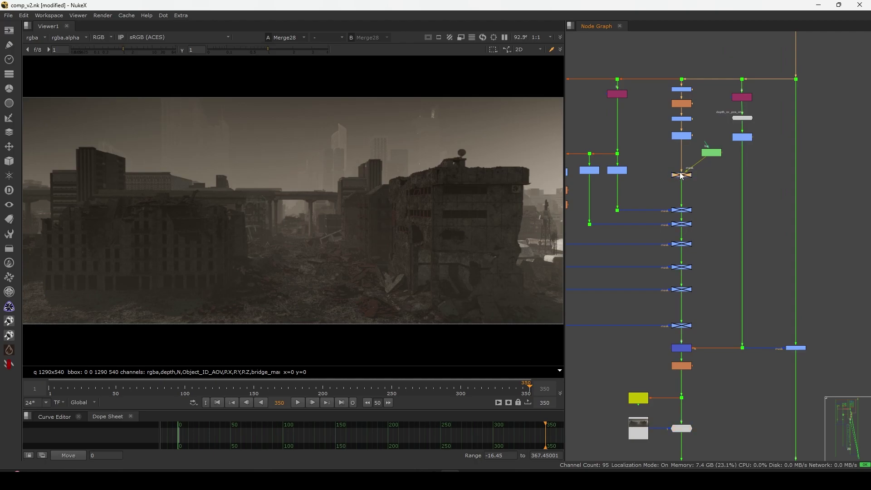
click(681, 175)
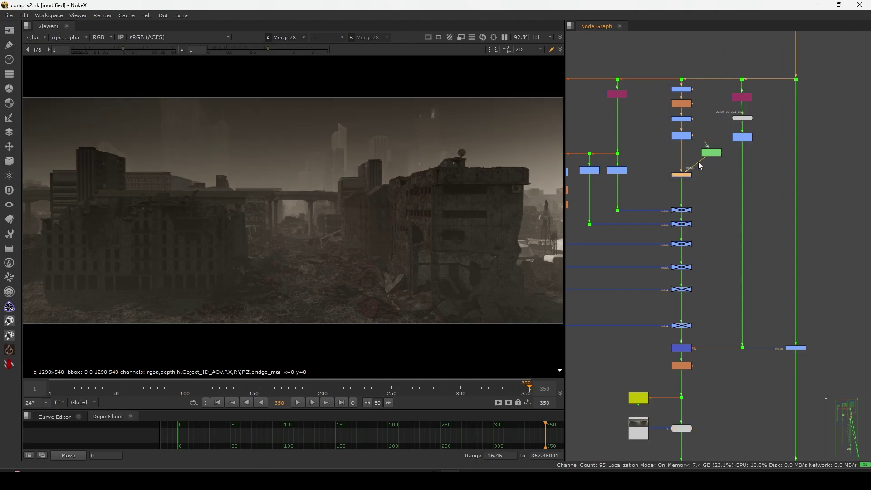
double_click(662, 156)
scroll(354, 173, down, 4)
middle_drag(338, 185, 270, 226)
click(685, 293)
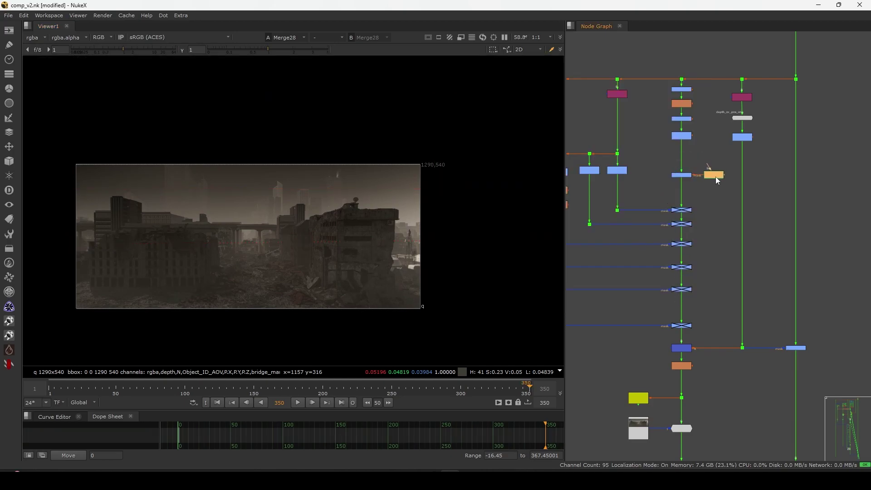
scroll(662, 204, up, 5)
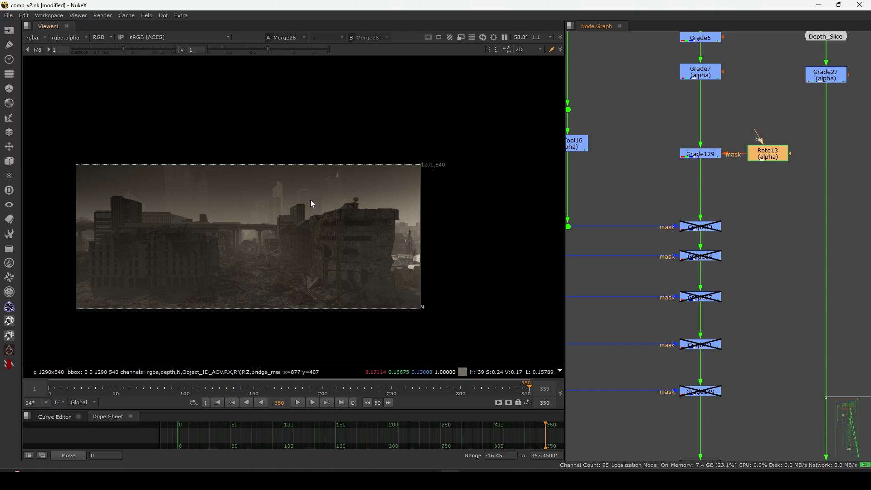
Fit the image in the viewer and re-enable the masked grades from Grade83 through Grade151.
key(f)
drag(749, 204, 653, 323)
key(d)
key(d)
key(d)
middle_drag(664, 339, 670, 245)
drag(750, 224, 674, 273)
key(d)
drag(757, 275, 645, 329)
key(d)
drag(764, 340, 673, 393)
key(d)
View Merge27 with all grades on, and disable the six masked grades again.
middle_drag(690, 417, 690, 334)
click(709, 326)
key(1)
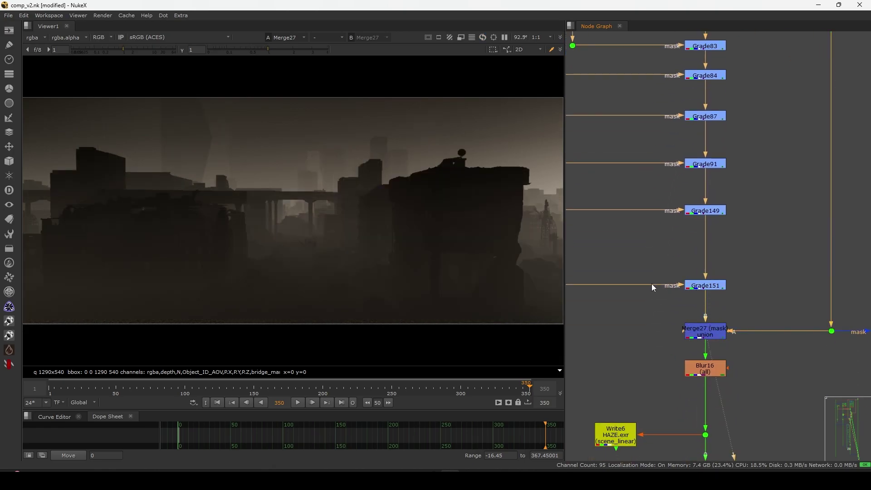
middle_drag(425, 218, 414, 232)
middle_drag(690, 192, 647, 312)
drag(717, 126, 616, 414)
key(d)
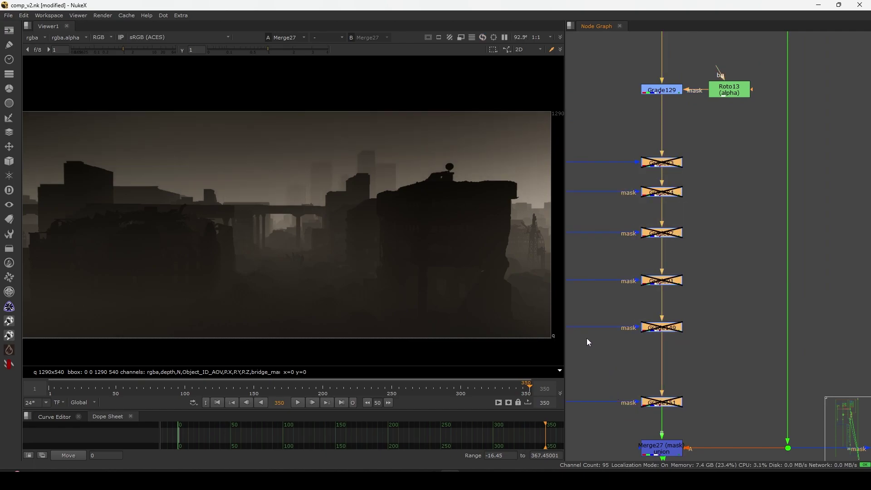
View the Merge28 composite with the six masked grades off.
scroll(407, 212, down, 3)
middle_drag(662, 255, 663, 243)
middle_drag(742, 379, 738, 329)
drag(739, 329, 801, 404)
key(1)
middle_drag(694, 321, 690, 311)
key(a)
middle_drag(669, 346, 656, 296)
Compare the output and alpha of Grade151 with the output of Merge27.
click(644, 323)
click(644, 273)
key(1)
key(a)
click(647, 321)
key(1)
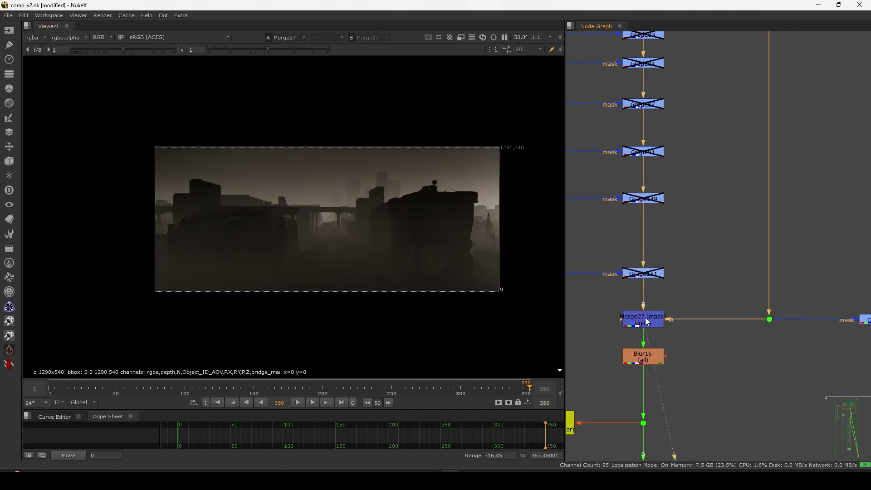
Toggle the six masked grades on and back off to compare the haze at Merge27.
key(f)
middle_drag(643, 205, 650, 222)
middle_drag(722, 183, 626, 251)
scroll(634, 256, up, 4)
scroll(634, 256, up, 8)
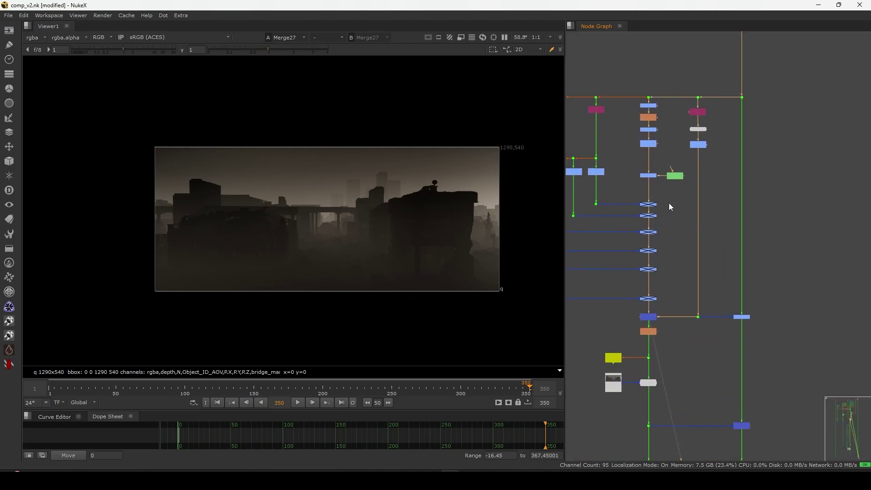
drag(670, 180, 636, 283)
key(d)
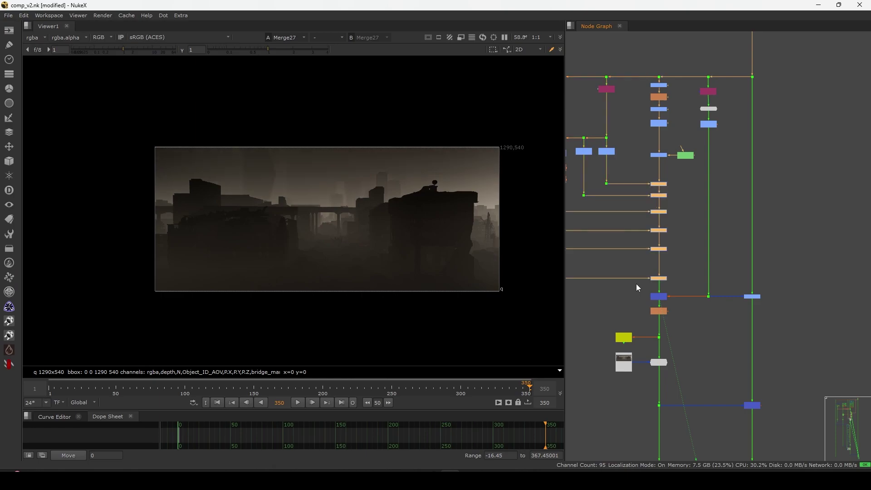
key(d)
View Merge28 and re-enable the six masked grades in the haze branch.
middle_drag(730, 388, 711, 324)
key(1)
click(700, 312)
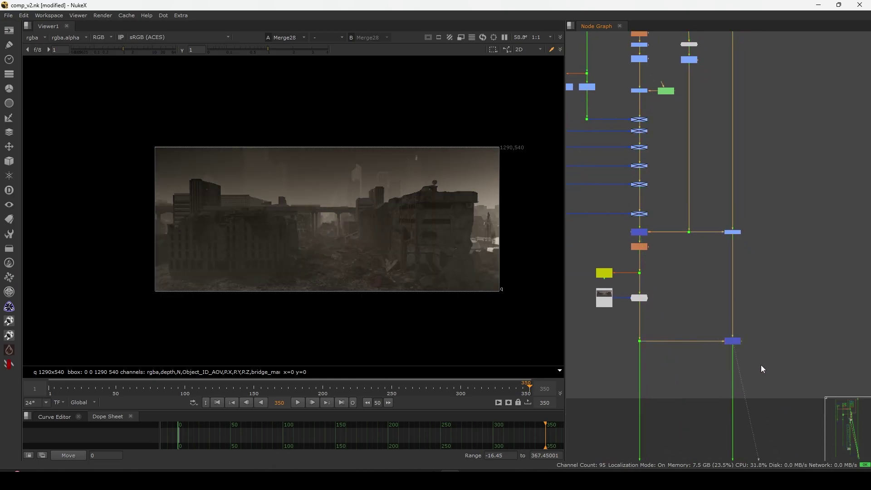
drag(655, 105, 619, 222)
key(d)
Examine the HAZE.exr write, read and Switch5 precomp setup, and view Merge27 above it.
scroll(625, 249, up, 3)
click(684, 287)
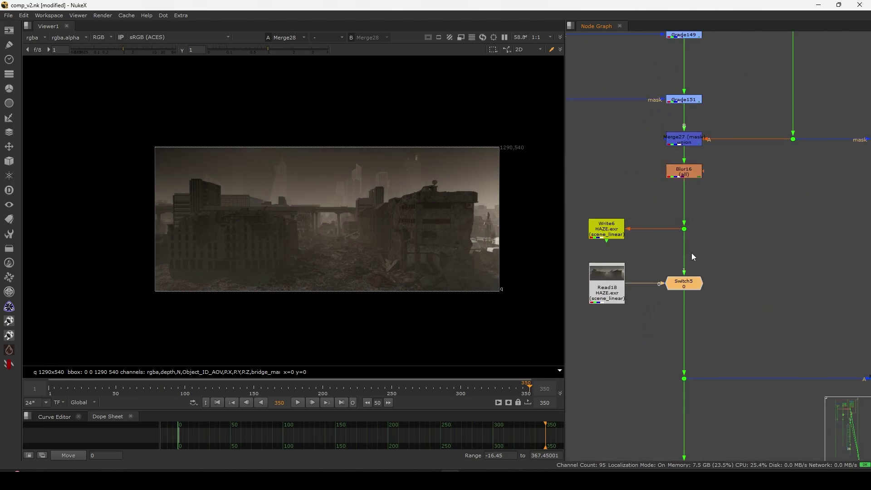
scroll(692, 252, down, 3)
middle_drag(676, 251, 648, 359)
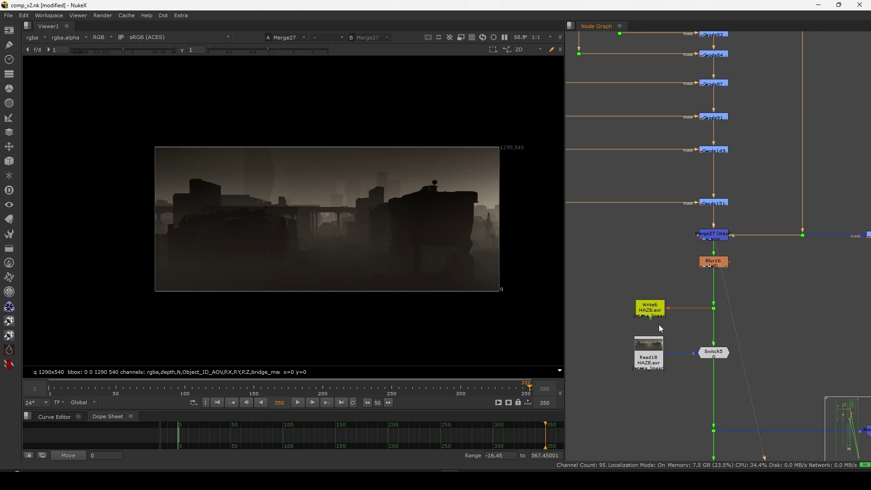
scroll(676, 295, down, 5)
scroll(720, 205, up, 4)
drag(734, 197, 728, 172)
click(693, 195)
scroll(698, 204, down, 6)
scroll(726, 287, up, 3)
View the Merge28 haze composite and fit it in the viewer.
drag(723, 335, 798, 409)
key(1)
click(721, 392)
middle_drag(698, 370, 723, 298)
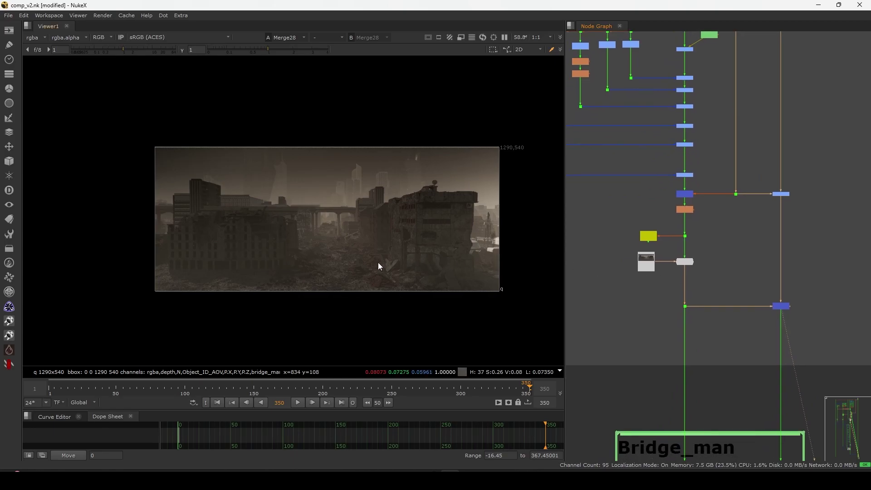
key(f)
scroll(659, 254, up, 4)
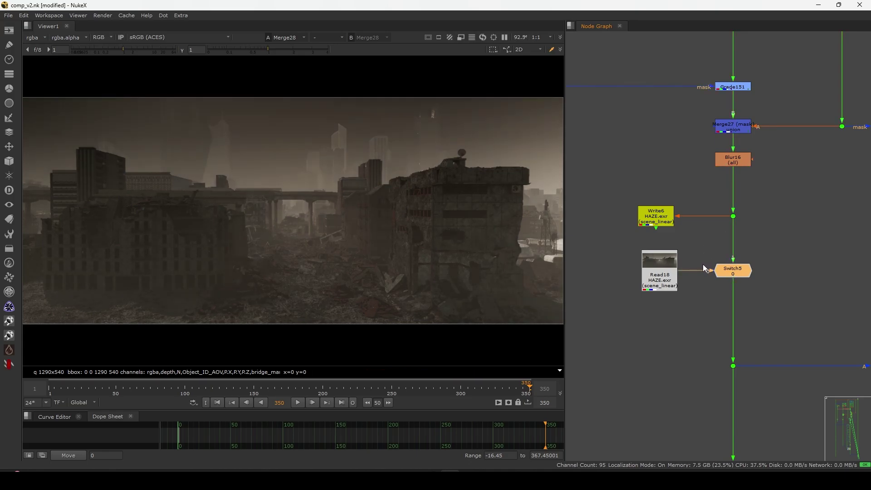
Enable Grade129, shift it slightly up its branch, and align Roto13 beside its mask input.
scroll(718, 249, down, 4)
middle_drag(720, 79, 673, 202)
scroll(679, 168, up, 2)
middle_drag(680, 168, 674, 200)
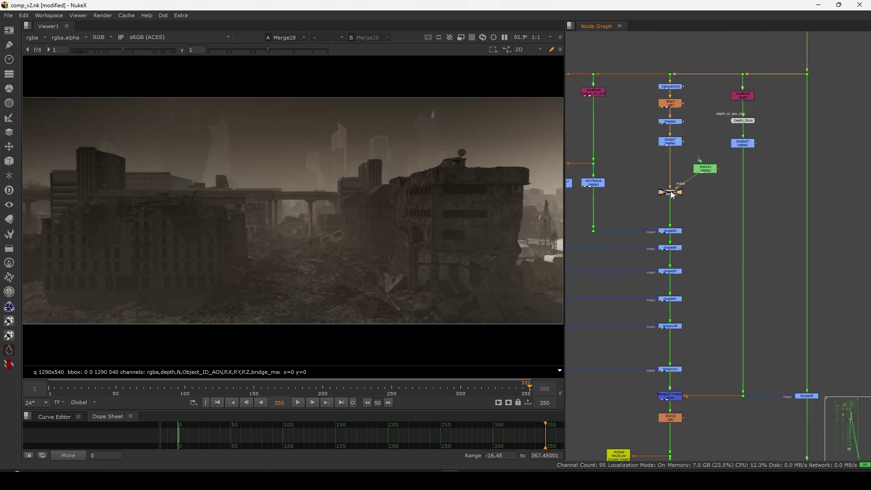
drag(702, 171, 673, 183)
drag(707, 174, 709, 178)
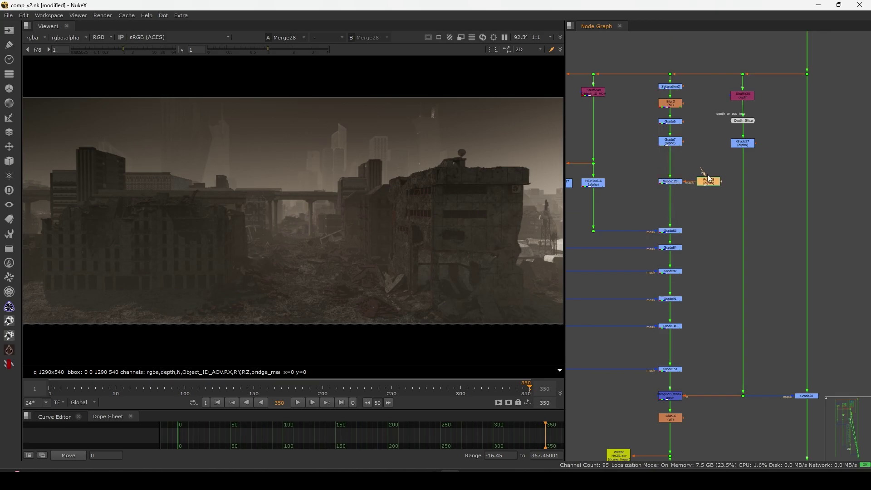
Look over the node graph around the depth haze branch and the RELIGHT and MAN groups.
scroll(674, 180, down, 3)
middle_drag(621, 198, 714, 181)
scroll(717, 180, up, 2)
middle_drag(656, 182, 722, 161)
scroll(693, 174, down, 2)
scroll(634, 245, down, 3)
middle_drag(732, 191, 665, 284)
scroll(665, 285, down, 4)
middle_drag(666, 208, 676, 185)
scroll(685, 99, up, 6)
middle_drag(698, 60, 712, 89)
scroll(712, 90, up, 2)
scroll(692, 117, down, 2)
drag(701, 127, 658, 334)
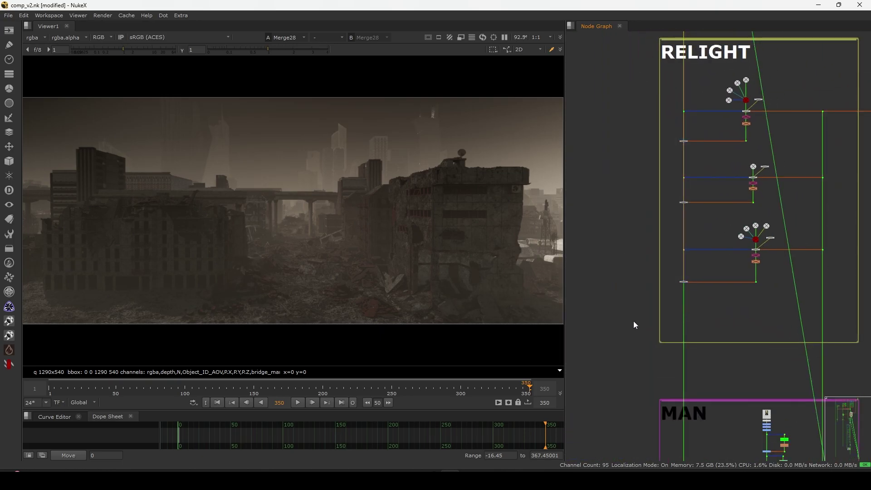
scroll(652, 189, down, 2)
middle_drag(664, 225, 655, 170)
scroll(639, 204, down, 4)
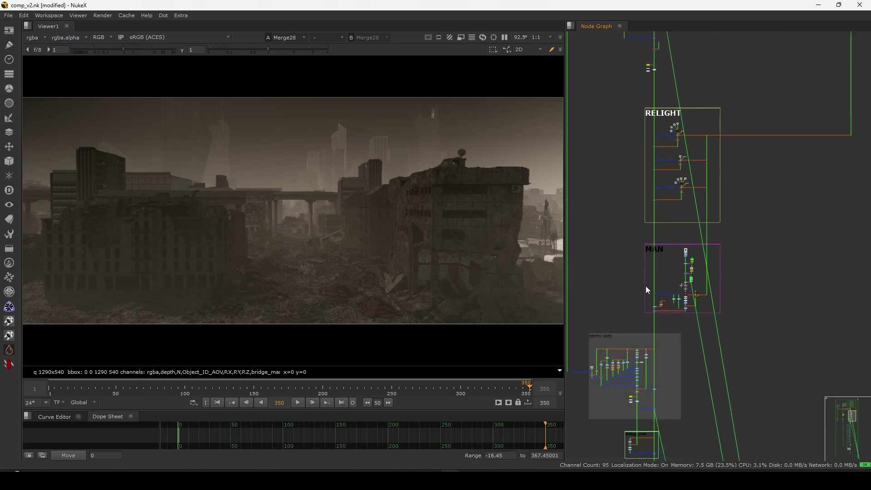
Follow the graph from the haze group past Bridge_man to the SMOKE PLUME group.
middle_drag(644, 388, 646, 285)
scroll(648, 289, up, 6)
scroll(698, 254, down, 4)
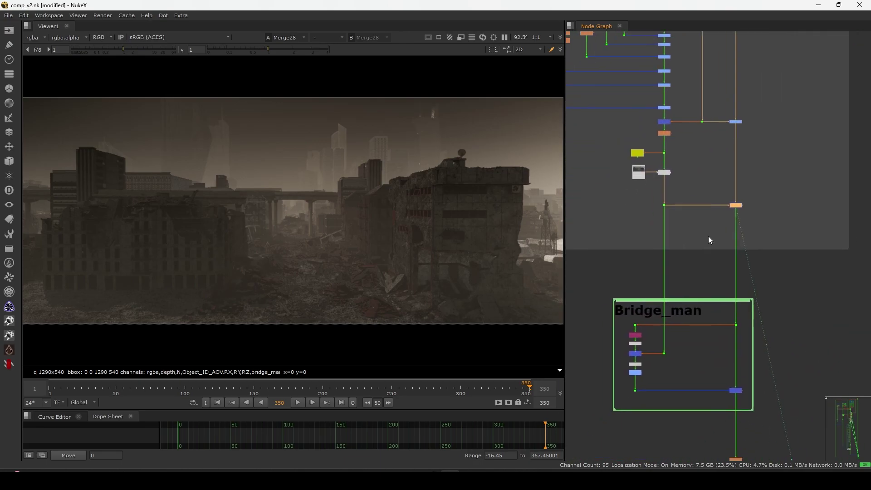
middle_drag(679, 393, 660, 279)
middle_drag(655, 341, 662, 266)
View the Read21 smoke element in the SMOKE PLUME group with the viewer gain raised to 4.8.
scroll(656, 267, up, 4)
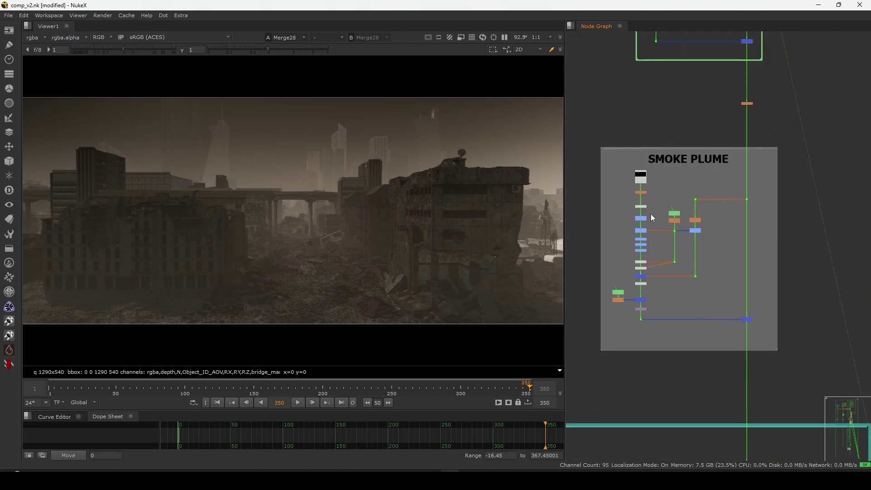
scroll(635, 181, up, 3)
key(1)
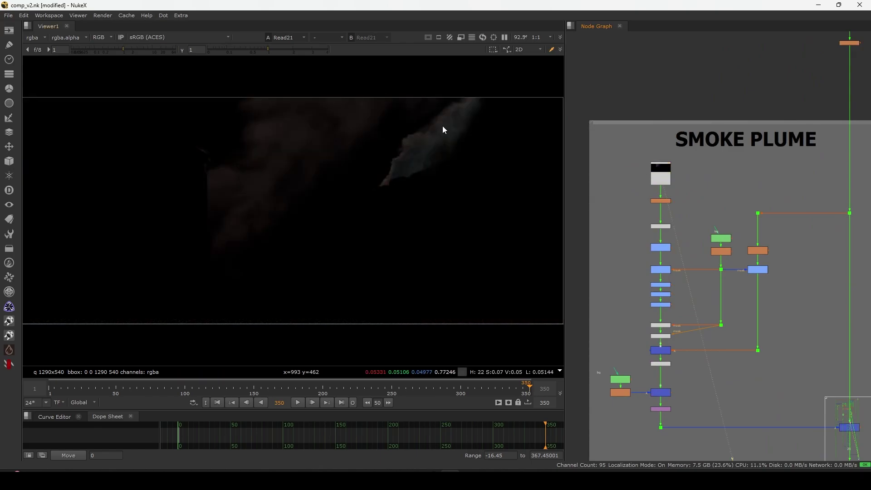
click(143, 49)
middle_drag(661, 404, 641, 295)
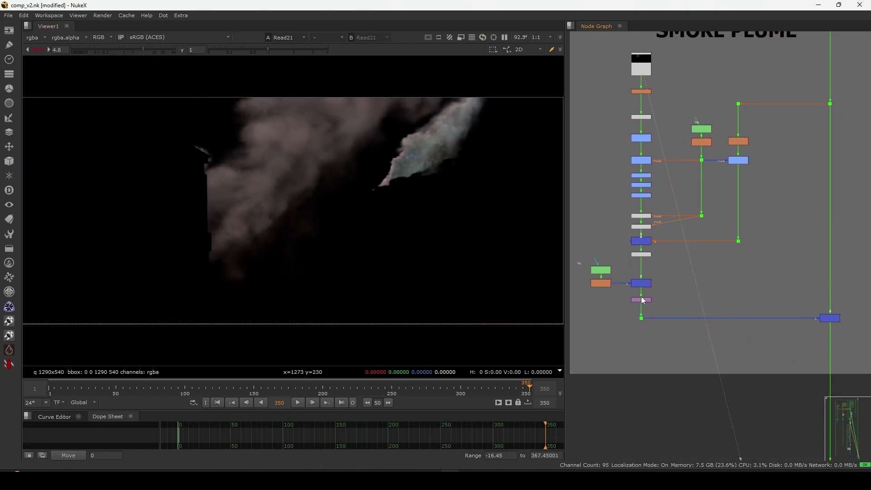
View the smoke plume composited over the city at Merge22 and reset the viewer gain.
middle_drag(780, 308, 705, 285)
drag(724, 274, 772, 303)
key(1)
click(698, 312)
middle_drag(698, 312, 742, 327)
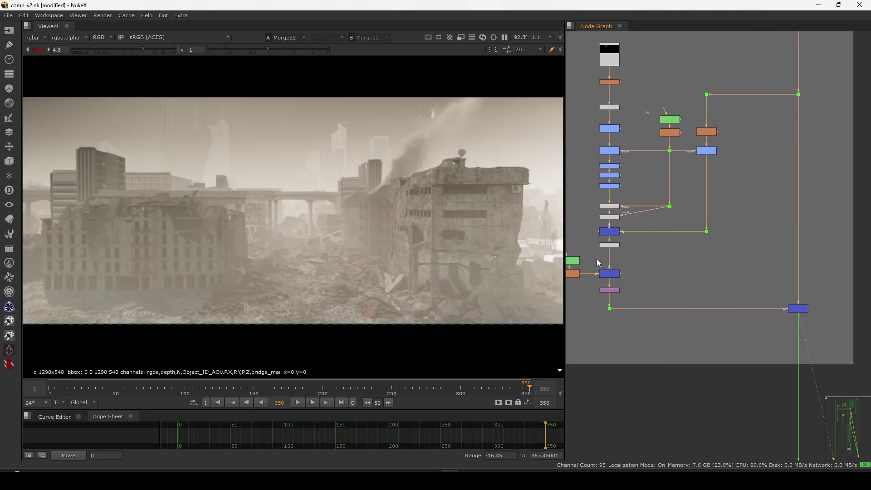
click(37, 50)
Disable the roto-masked merge near the end of the SMOKE PLUME branch and compare Merge22 with Write1.
middle_drag(608, 271, 667, 243)
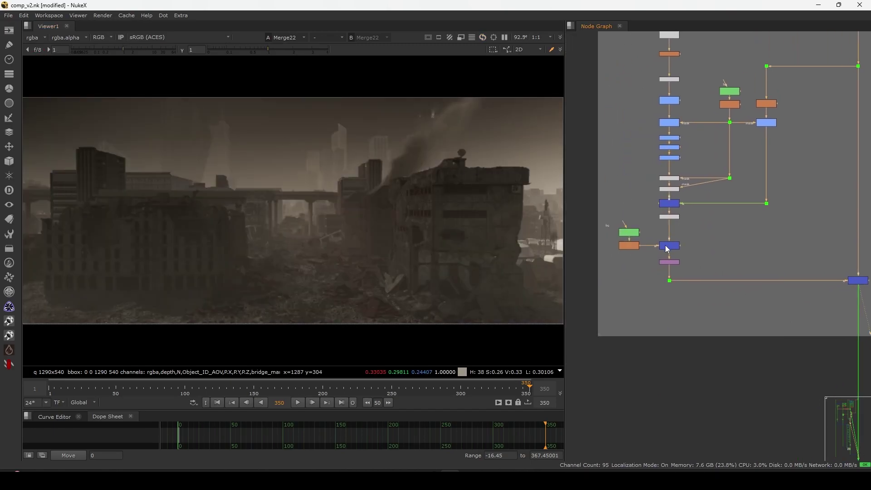
key(d)
middle_drag(402, 146, 381, 171)
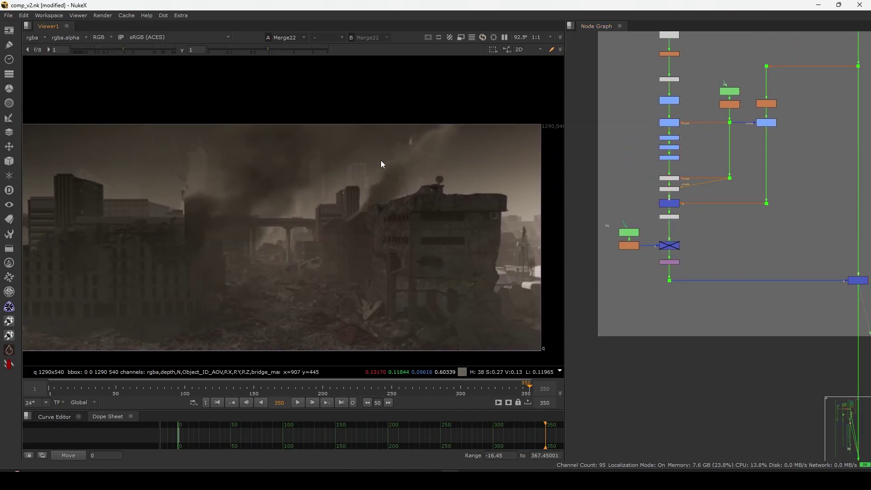
click(748, 260)
key(2)
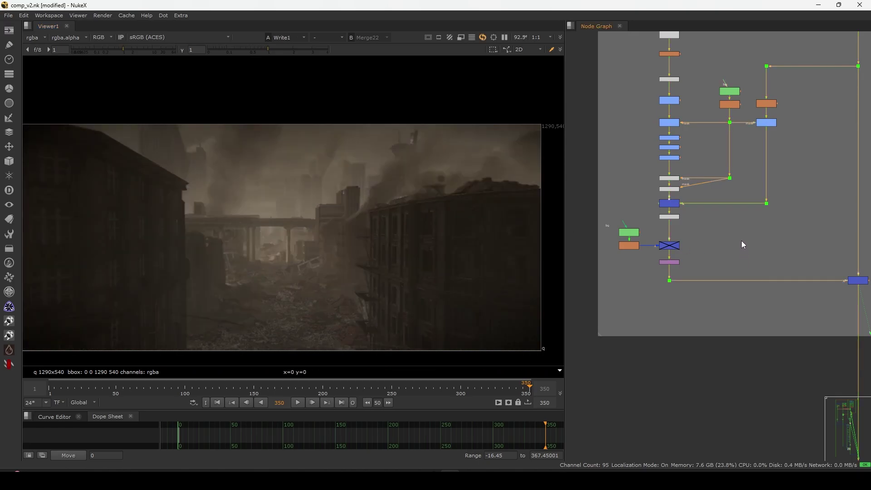
Follow the graph below and back to the SMOKE PLUME group and fit the Write1 image in the viewer.
scroll(685, 248, down, 6)
middle_drag(690, 349, 665, 249)
scroll(666, 220, down, 3)
middle_drag(671, 420, 668, 243)
middle_drag(675, 391, 672, 298)
scroll(674, 301, up, 3)
scroll(686, 285, down, 6)
middle_drag(695, 182, 674, 254)
scroll(674, 211, up, 4)
scroll(676, 213, up, 5)
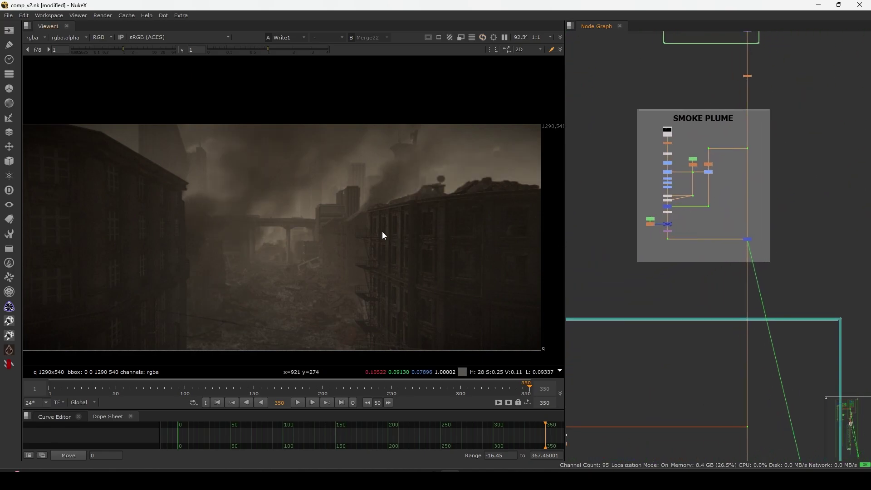
key(f)
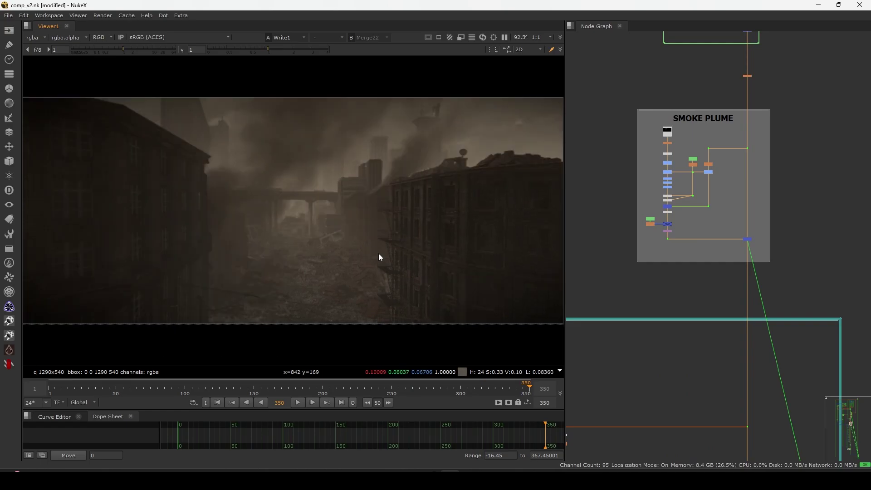
View the numbered contact sheet of comp versions from the FrameHold nodes below the GRAIN group in a full-window viewer.
scroll(671, 205, down, 10)
middle_drag(676, 425, 654, 270)
scroll(708, 323, up, 5)
scroll(756, 347, up, 8)
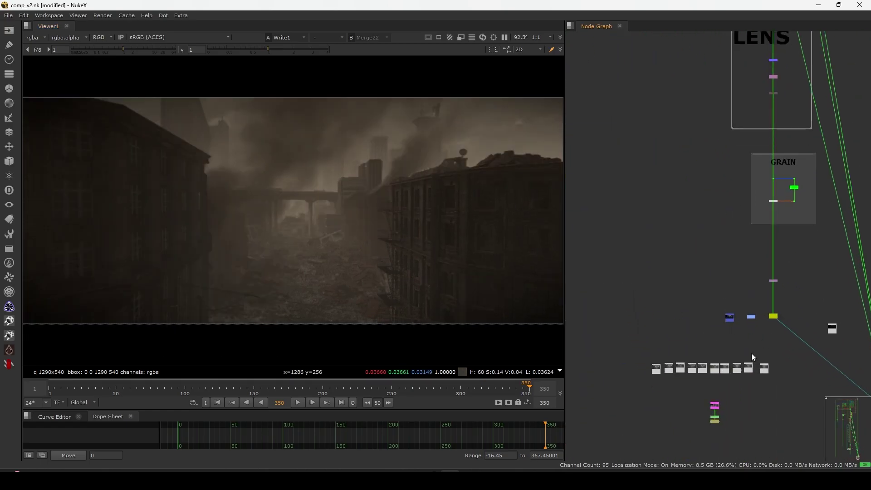
click(683, 372)
key(1)
key(space)
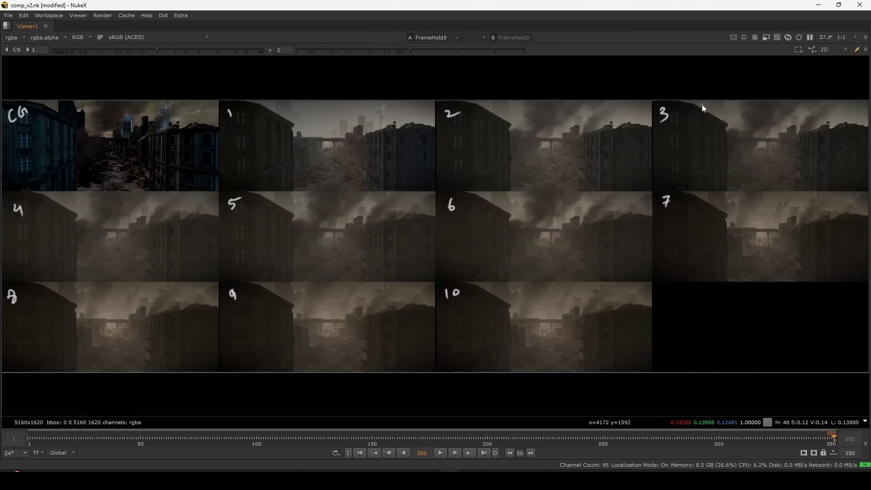
Examine version 6 of the contact sheet up close, marking its central smoke and bridge area with sample boxes.
ctrl+shift+drag(648, 191, 439, 286)
ctrl+shift+drag(686, 184, 787, 231)
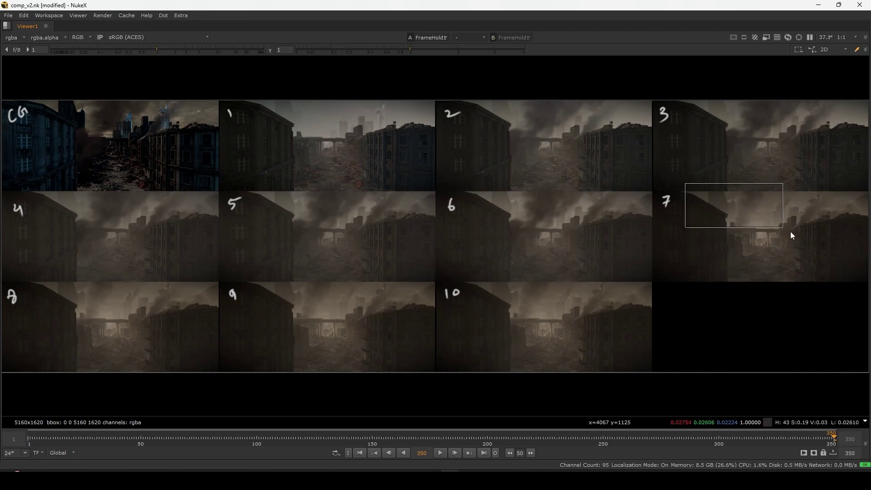
scroll(599, 224, up, 8)
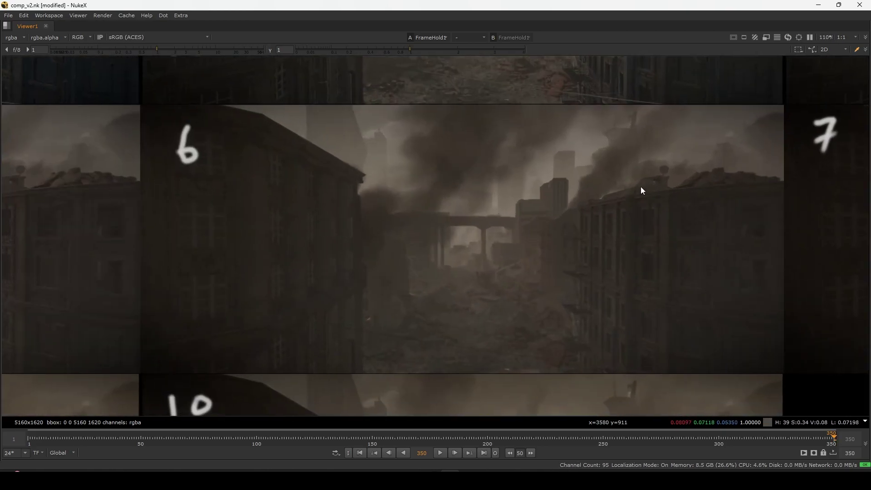
ctrl+shift+drag(773, 113, 224, 362)
ctrl+shift+drag(563, 106, 358, 268)
ctrl+shift+drag(550, 132, 370, 316)
ctrl+shift+drag(546, 132, 366, 295)
ctrl+shift+drag(542, 126, 383, 301)
ctrl+shift+drag(538, 191, 391, 285)
ctrl+shift+drag(560, 144, 383, 305)
ctrl+shift+drag(532, 172, 359, 324)
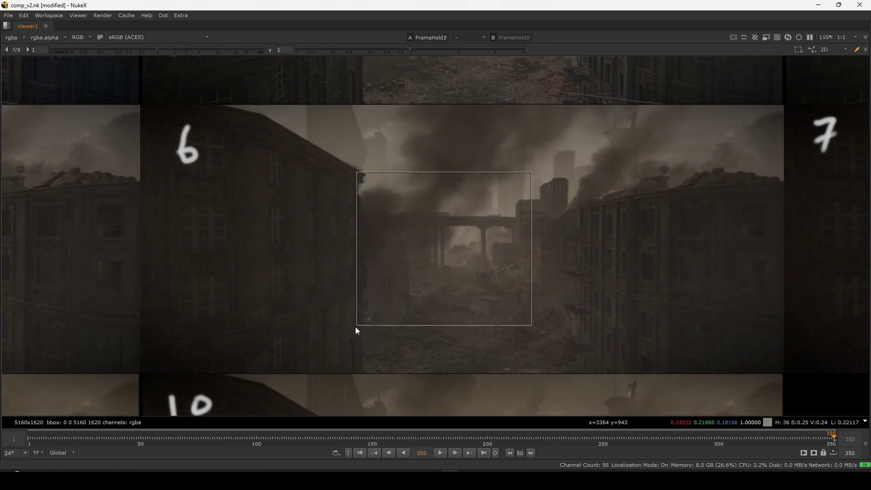
Compare version 7 of the contact sheet with version 6, marking the smoke area in each with a sample box.
scroll(505, 237, down, 5)
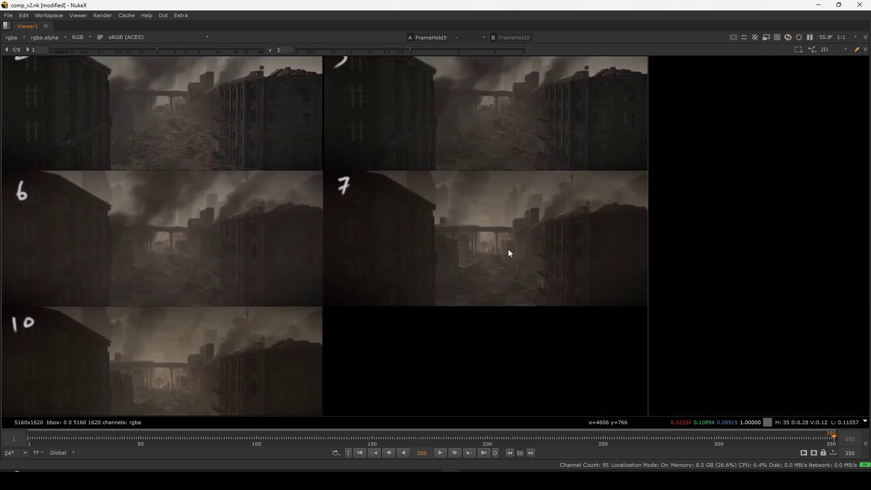
scroll(510, 249, up, 5)
middle_drag(518, 246, 529, 238)
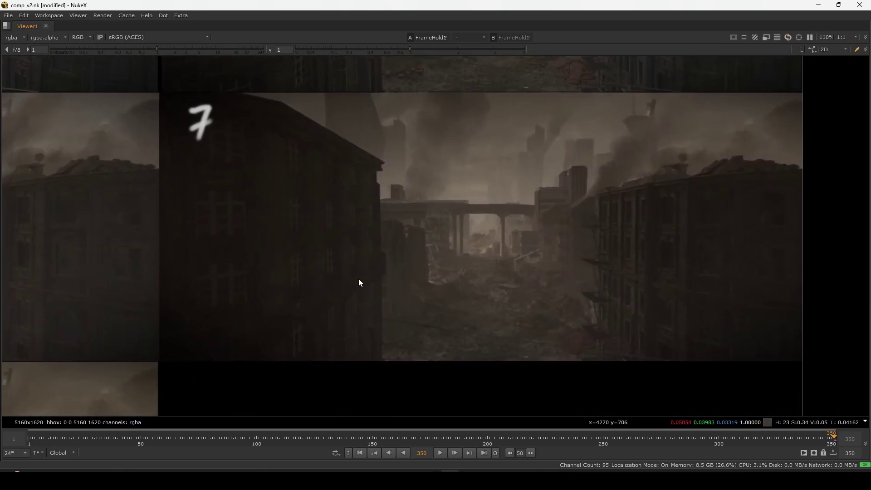
ctrl+shift+drag(611, 101, 409, 287)
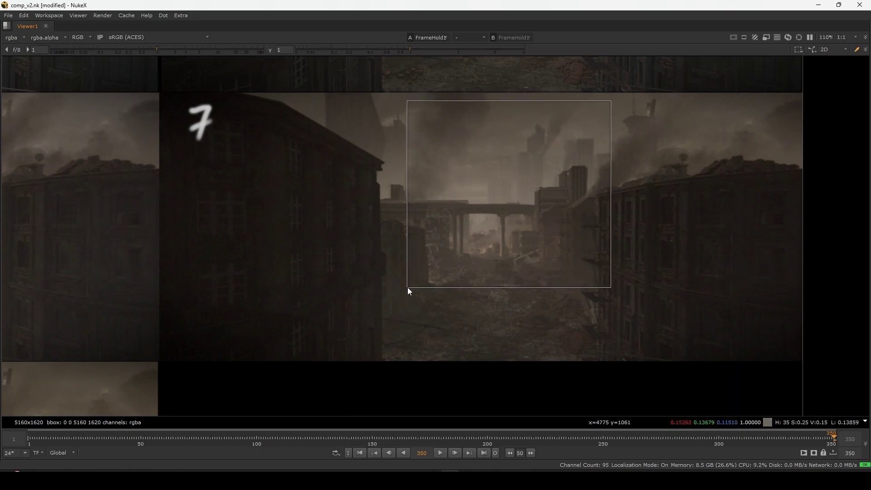
scroll(391, 221, down, 3)
middle_drag(482, 246, 438, 248)
scroll(435, 232, up, 1)
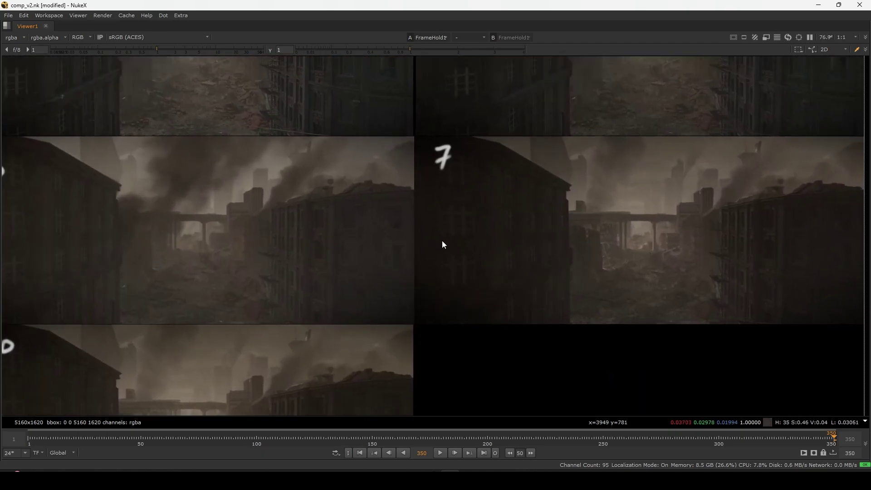
ctrl+shift+drag(245, 131, 116, 237)
scroll(541, 238, down, 1)
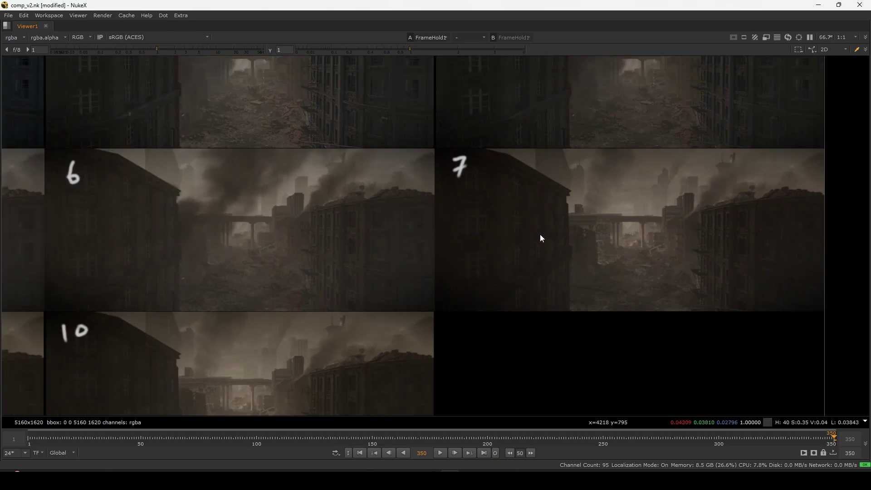
Restore the full workspace layout and view the Write1 output fitted to the viewer.
key(space)
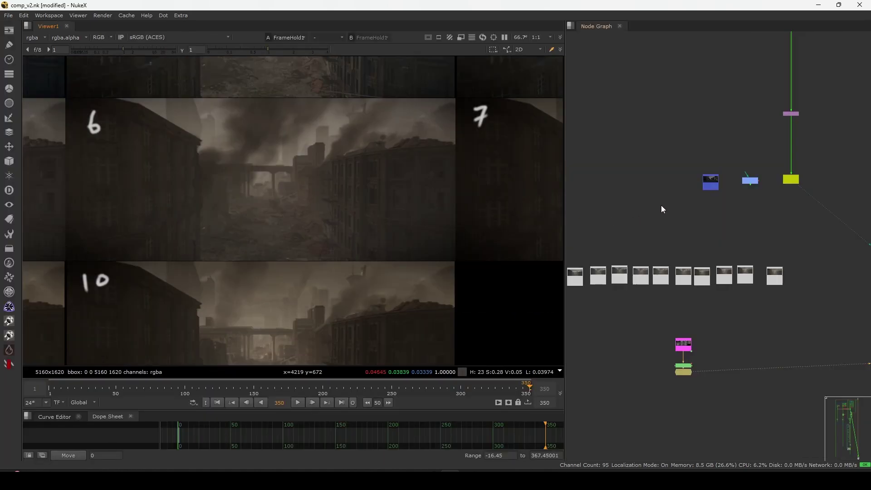
scroll(661, 208, down, 5)
key(1)
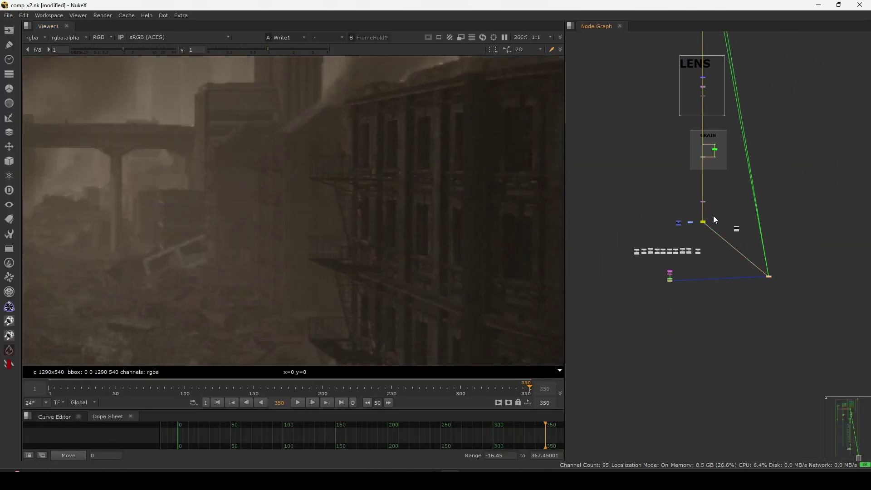
key(f)
key(h)
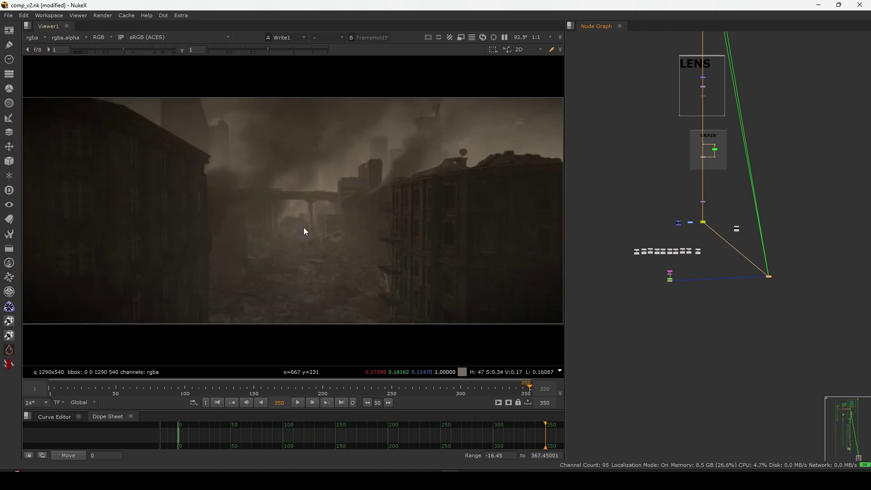
Re-enable the roto-masked merge near the end of the SMOKE PLUME branch.
scroll(608, 208, up, 5)
scroll(673, 252, up, 8)
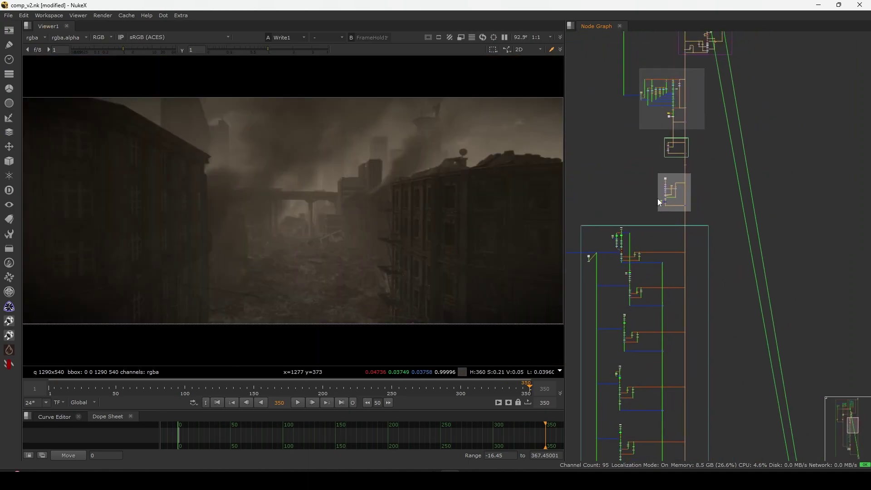
click(648, 176)
key(d)
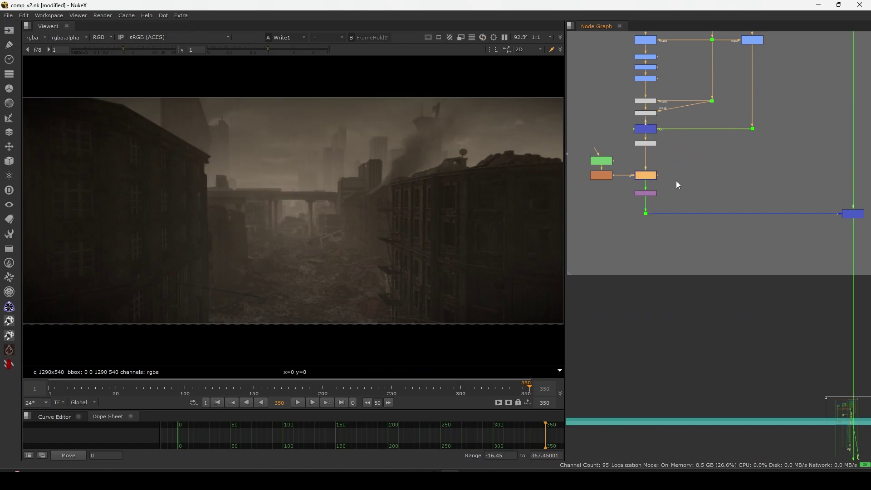
View the Read31 smoke plume element in the large layer group below SMOKE PLUME.
scroll(657, 186, down, 10)
middle_drag(648, 257, 648, 253)
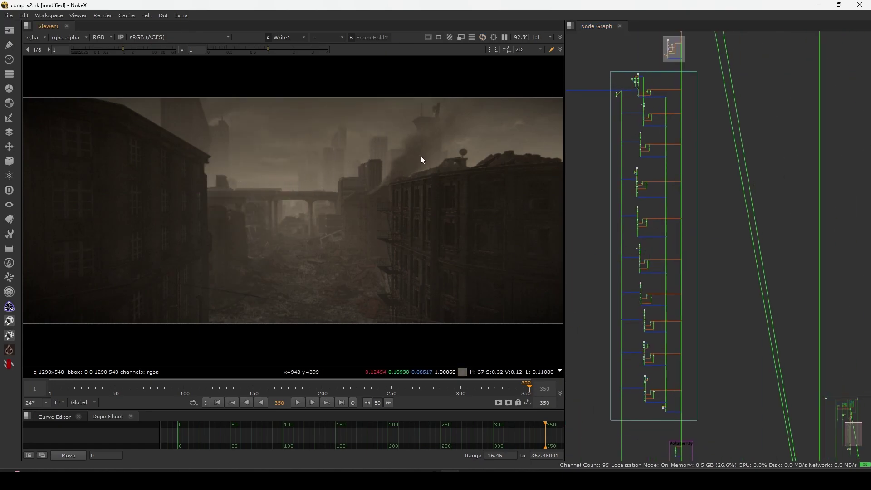
scroll(648, 118, up, 8)
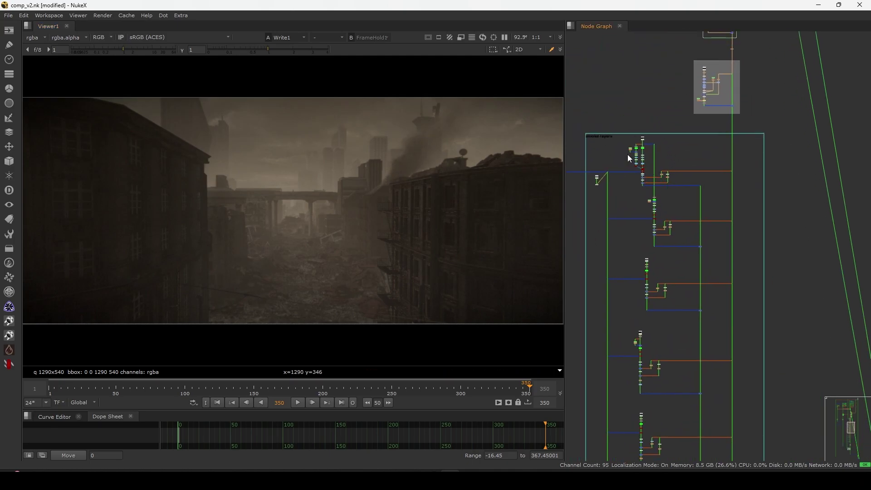
scroll(653, 115, up, 5)
scroll(633, 133, down, 11)
middle_drag(619, 368, 628, 205)
scroll(638, 229, up, 9)
click(645, 228)
key(1)
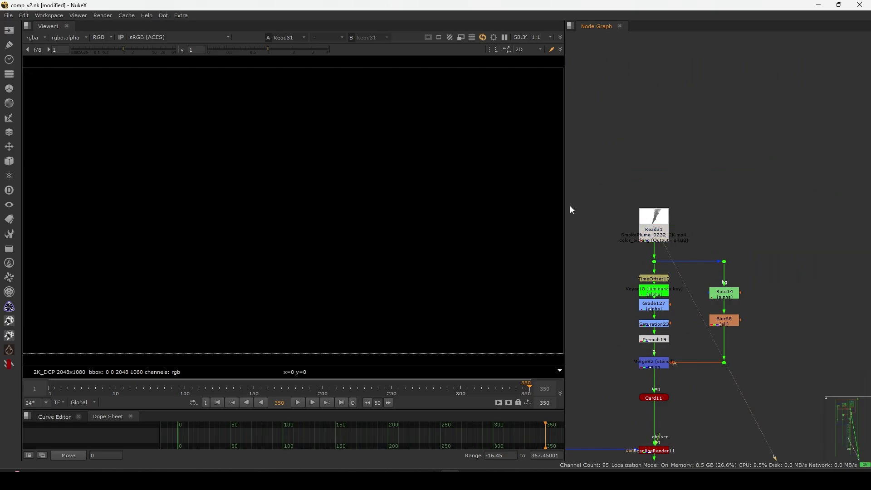
scroll(363, 218, down, 7)
Follow the graph down through the remaining smoke layers towards the Volume ray group.
scroll(635, 192, down, 8)
scroll(659, 317, up, 10)
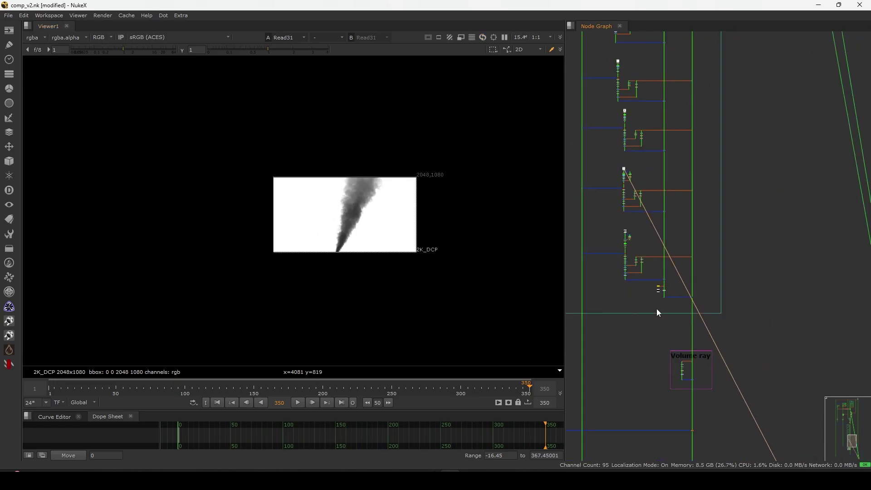
View the Read17 smoke render and bring the smoke layers section into focus in the node graph.
key(1)
scroll(371, 200, up, 6)
scroll(608, 281, down, 5)
scroll(615, 243, up, 10)
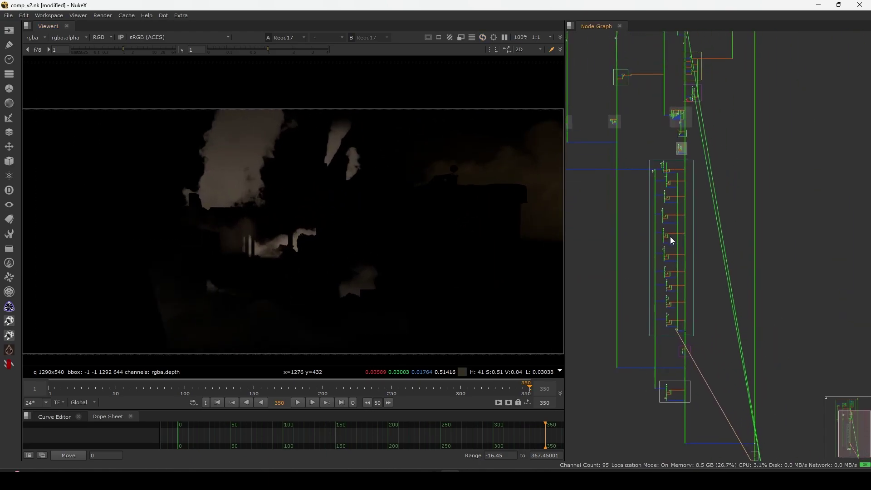
View the outputs of several nodes in the smoke layers section one after another.
scroll(622, 212, up, 5)
middle_drag(622, 212, 679, 200)
scroll(650, 221, up, 1)
click(630, 223)
key(1)
click(648, 217)
scroll(635, 248, down, 2)
middle_drag(719, 245, 673, 235)
scroll(677, 231, up, 5)
click(681, 229)
key(1)
View the Premult11 output in the first smoke layer's node chain.
middle_drag(576, 277, 718, 216)
click(593, 239)
key(1)
click(619, 235)
middle_drag(619, 235, 659, 227)
Disable and re-enable the Merge56 multiply node to compare its effect on the smoke.
click(630, 204)
key(d)
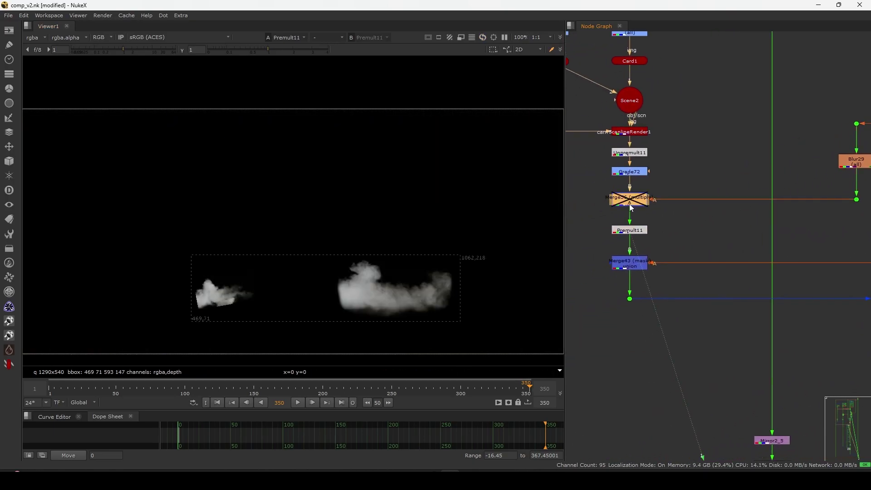
key(d)
scroll(635, 246, down, 5)
scroll(713, 230, up, 5)
View the outputs of Depth_Slice3 and Blur18 that build the smoke layer's holdout.
click(697, 215)
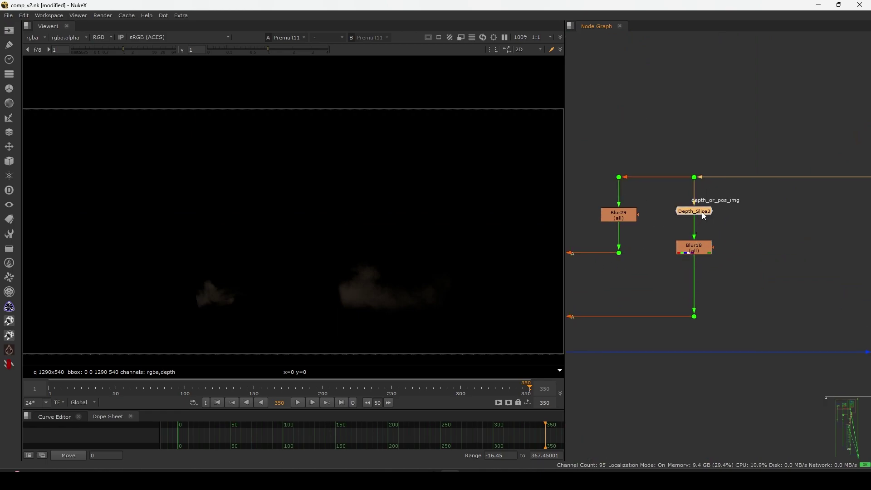
key(1)
click(691, 247)
key(1)
Show the alpha channel of the Merge43 mask node and examine the held-out smoke up close.
key(a)
middle_drag(604, 265, 836, 191)
click(628, 246)
key(1)
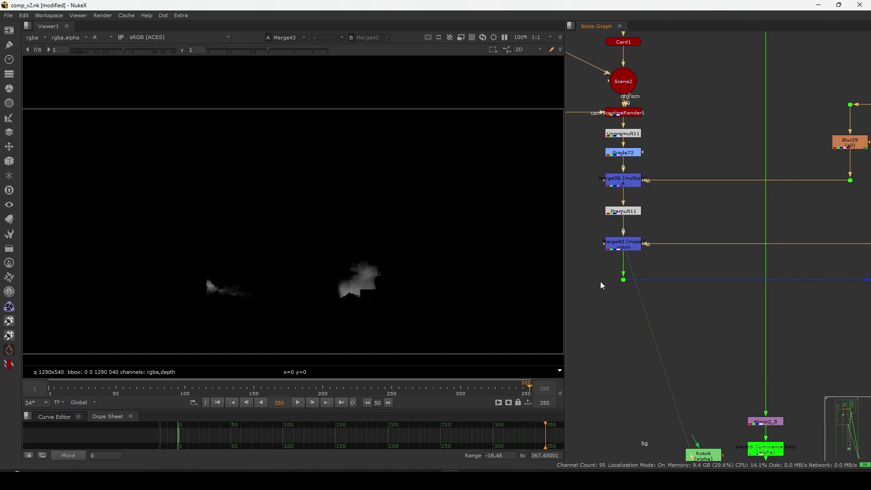
scroll(603, 280, down, 2)
scroll(362, 318, up, 3)
middle_drag(617, 259, 659, 247)
scroll(660, 250, up, 3)
click(659, 244)
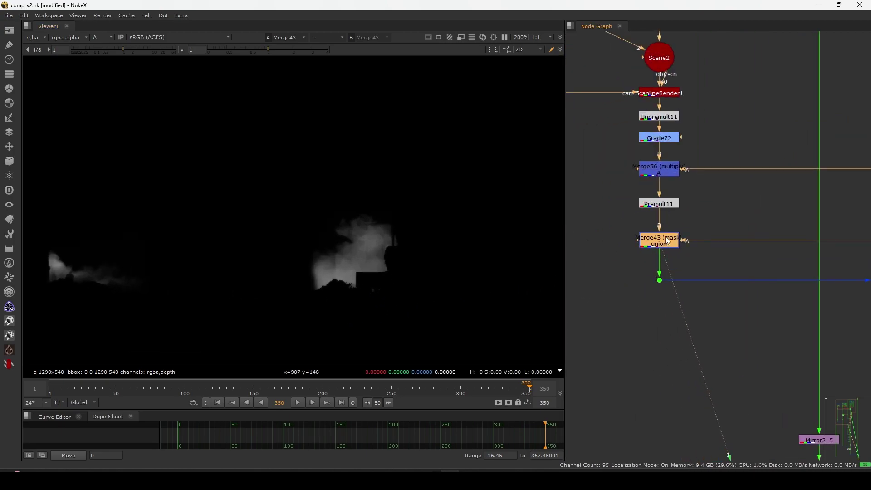
View the alpha of the prerendered smoke read node, Read17, at the end of the smoke layers section.
scroll(662, 305, down, 10)
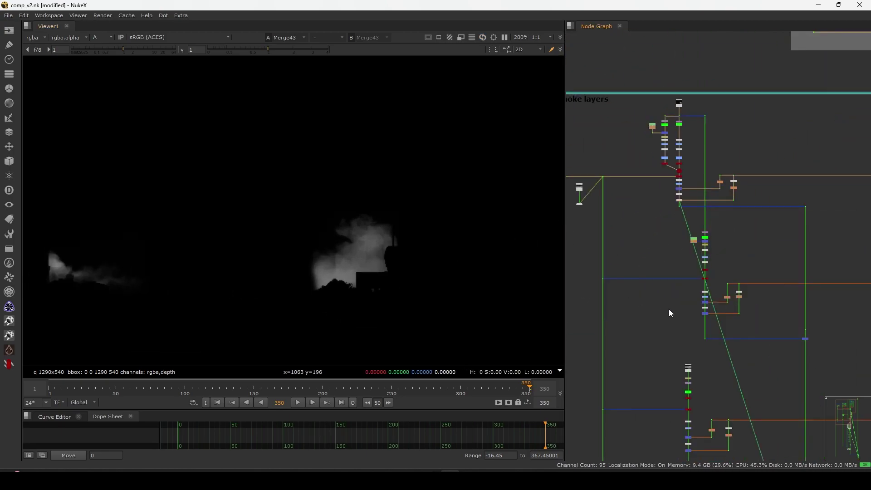
middle_drag(665, 336, 645, 254)
middle_drag(645, 378, 645, 190)
scroll(664, 339, up, 10)
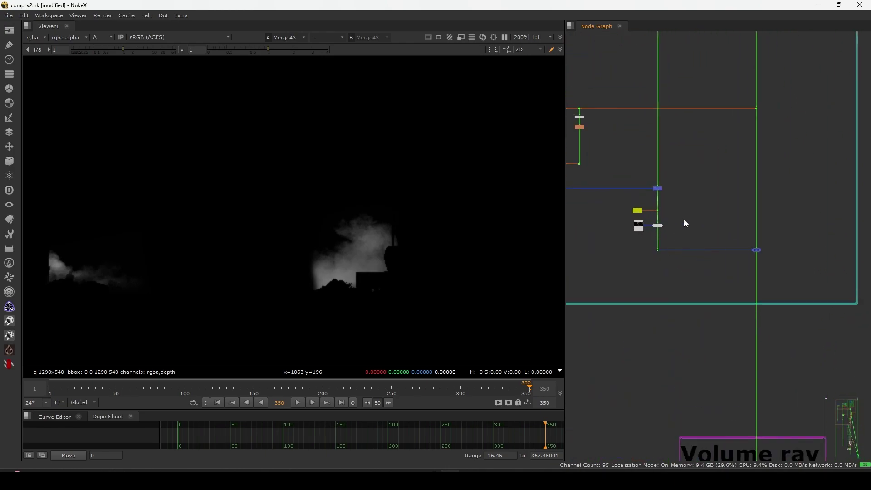
key(1)
scroll(372, 256, down, 5)
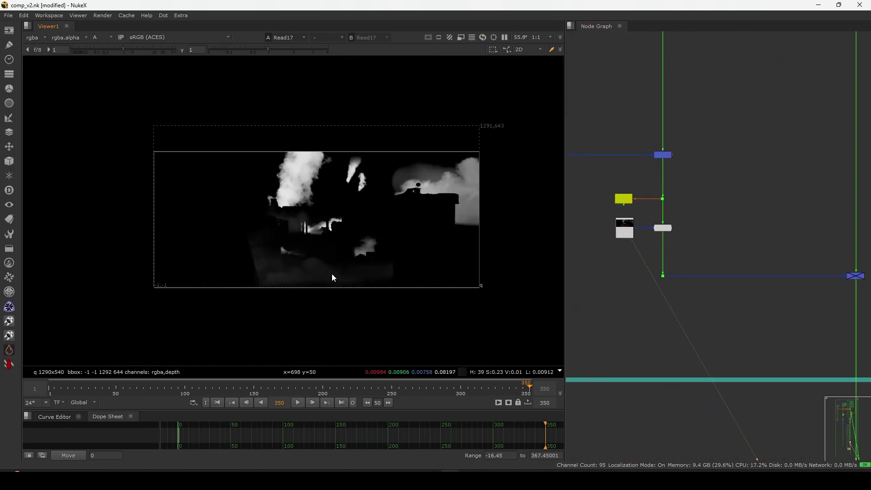
Check the prerendered smoke at frame 341 and return to the last frame, 350.
middle_drag(338, 261, 297, 274)
scroll(300, 274, up, 1)
drag(525, 391, 517, 393)
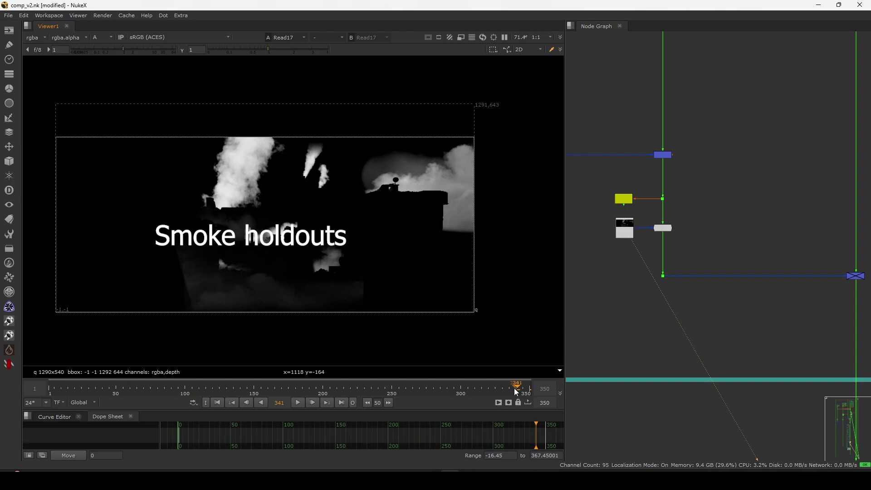
click(341, 402)
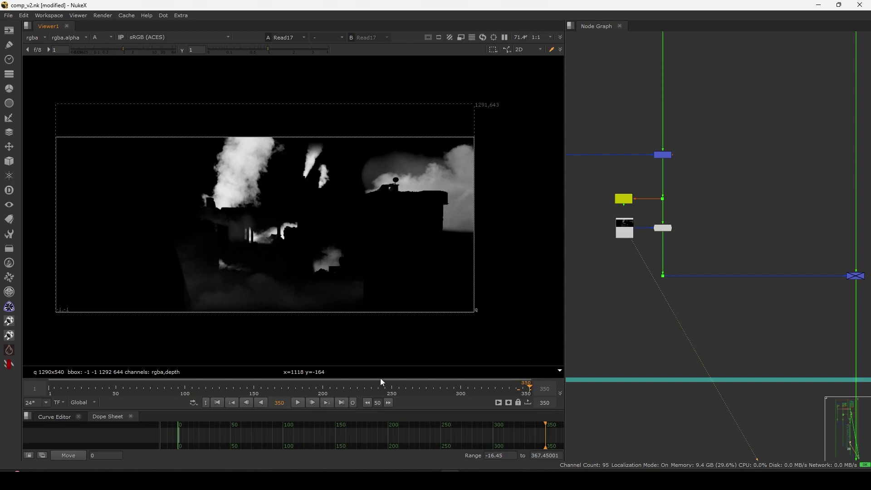
View the live Merge90 smoke result, check frame 299 and an earlier frame, and return to frame 350.
drag(691, 133, 638, 170)
key(1)
scroll(633, 202, up, 3)
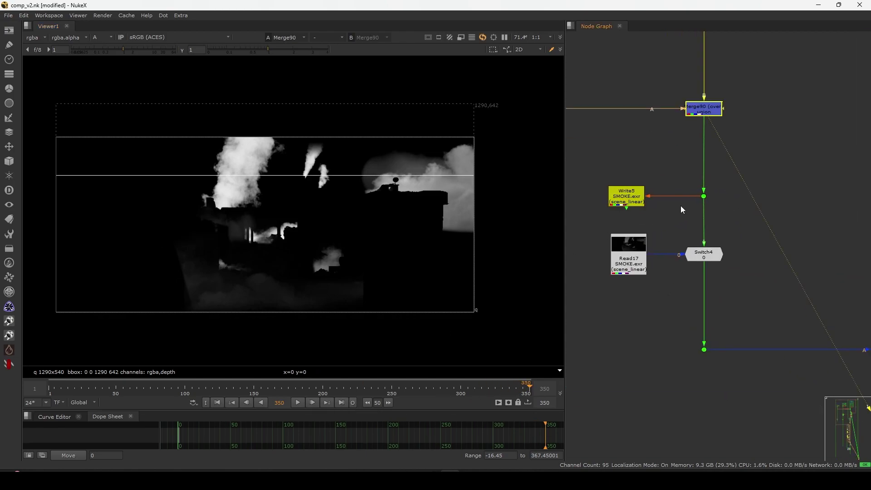
middle_drag(635, 203, 658, 224)
click(456, 381)
click(395, 390)
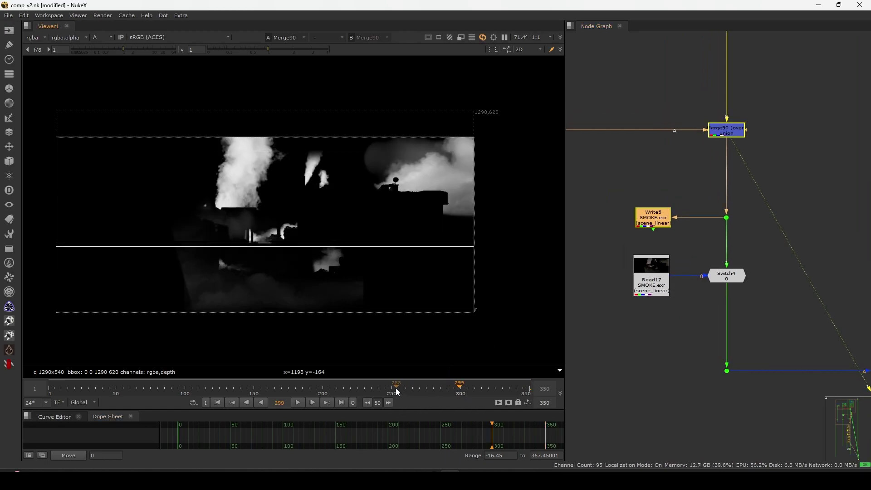
click(341, 404)
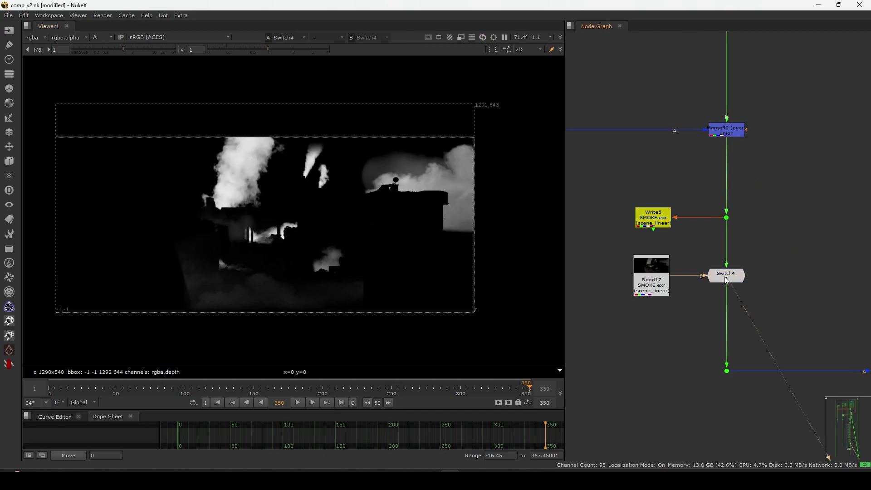
Find the merge that adds the smoke to the main comp and view the Write1 output in full colour.
scroll(698, 308, down, 4)
middle_drag(855, 303, 695, 317)
drag(694, 312, 745, 361)
key(1)
drag(777, 320, 703, 374)
key(a)
drag(675, 311, 767, 373)
click(769, 371)
key(2)
Toggle the smoke merge off and on to compare the comp with and without smoke, fitting the image in the viewer.
drag(787, 309, 704, 380)
key(d)
click(704, 387)
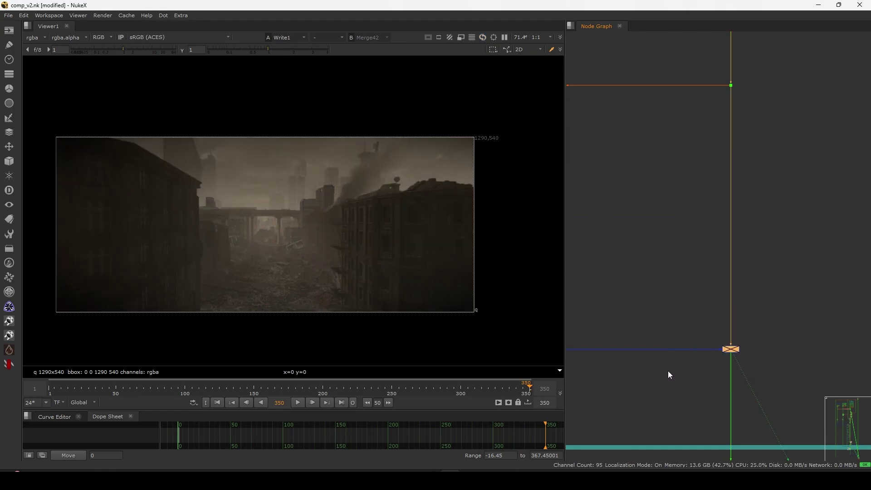
key(d)
key(f)
drag(688, 330, 771, 377)
key(d)
key(d)
key(d)
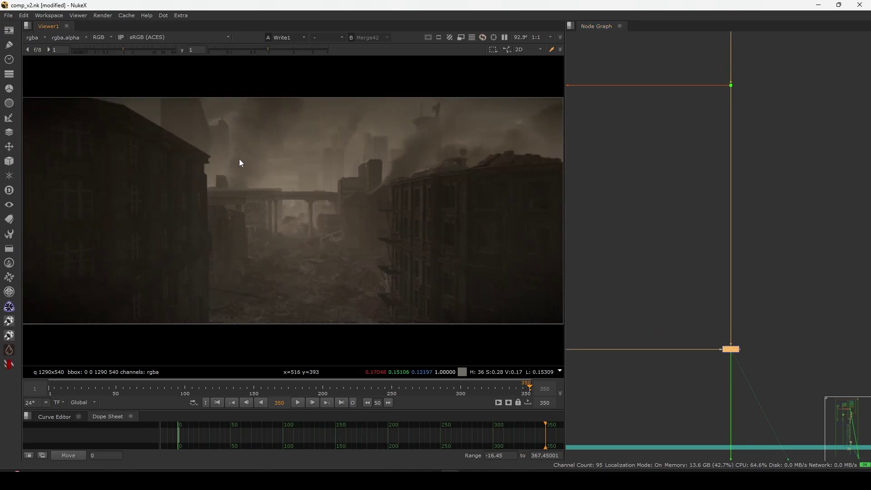
Mark the sky area above the bridge with a sample box and compare it with the smoke merge off and on.
ctrl+click(287, 105)
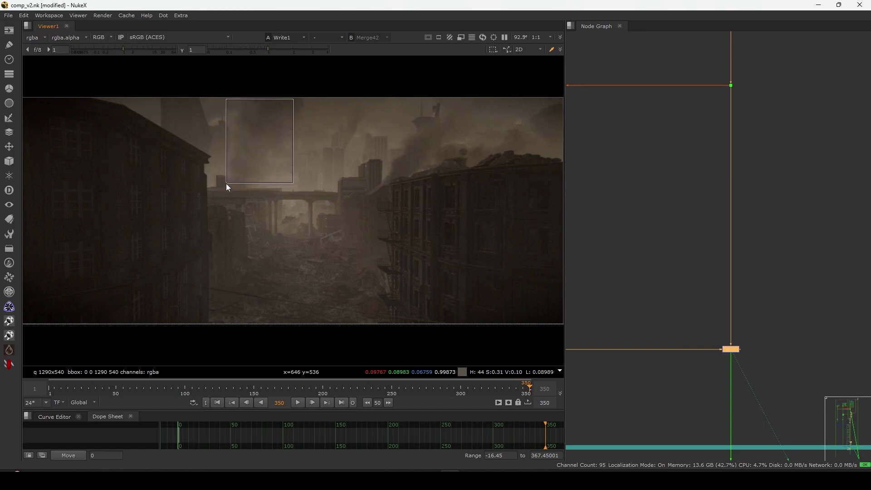
key(d)
key(d)
key(d)
key(d)
key(d)
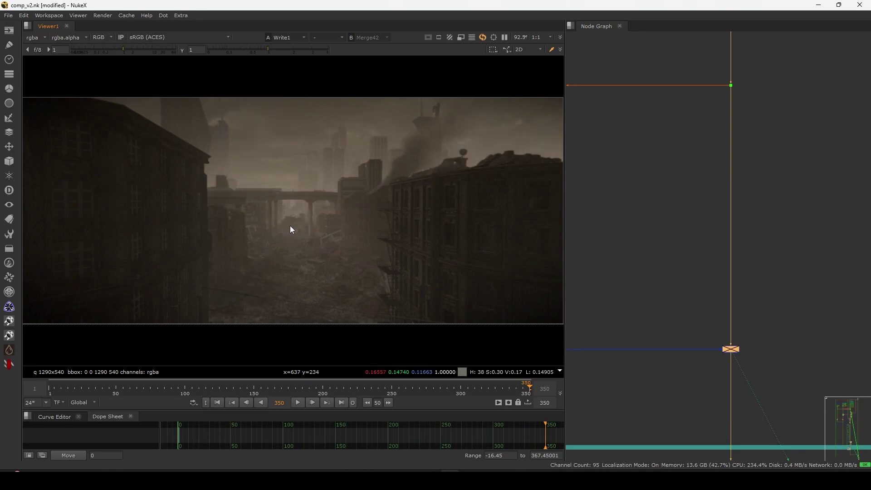
key(d)
Mark large sample regions across the central city area of the comp.
scroll(667, 266, down, 3)
scroll(667, 266, down, 1)
ctrl+shift+drag(440, 155, 225, 344)
ctrl+shift+drag(497, 118, 204, 322)
ctrl+shift+drag(436, 100, 272, 364)
Switch to the reference image board and examine how smoke and haze appear in the ruined-city references.
click(590, 479)
scroll(352, 270, up, 8)
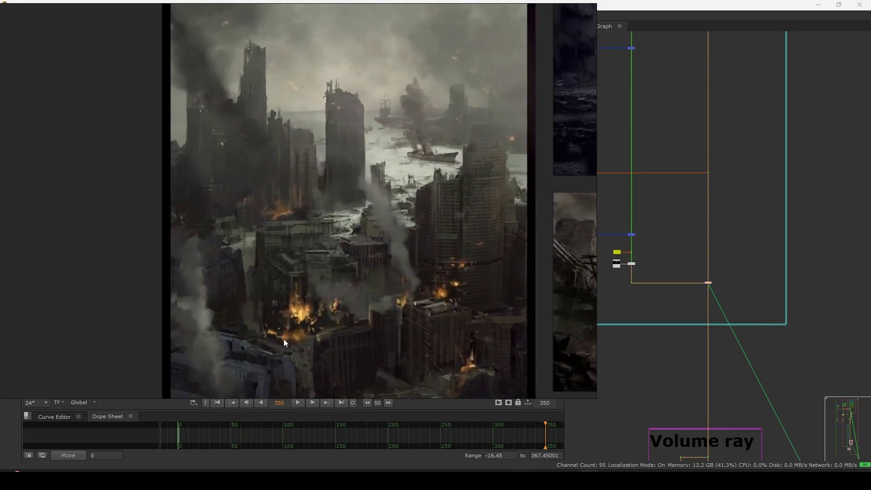
scroll(289, 337, down, 5)
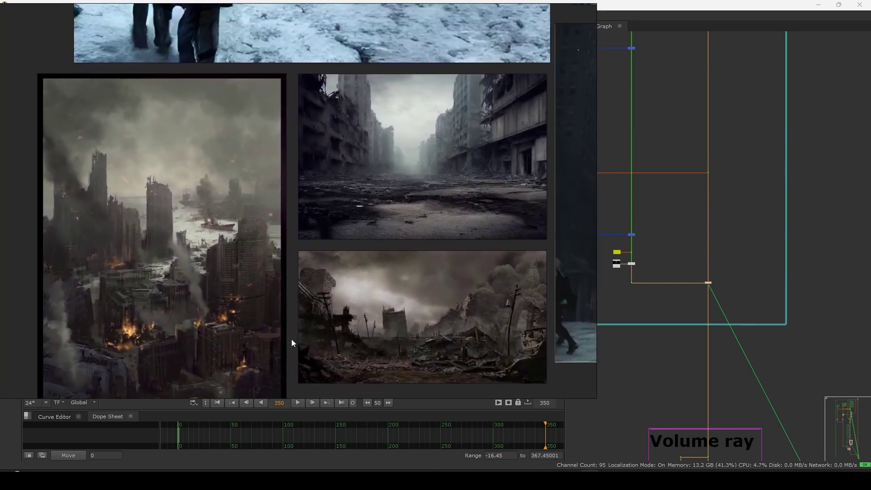
scroll(417, 309, down, 4)
mouse_move(417, 309)
middle_down()
mouse_move(362, 333)
mouse_move(192, 449)
middle_up()
middle_drag(445, 224, 189, 395)
middle_drag(515, 237, 349, 265)
scroll(349, 266, down, 2)
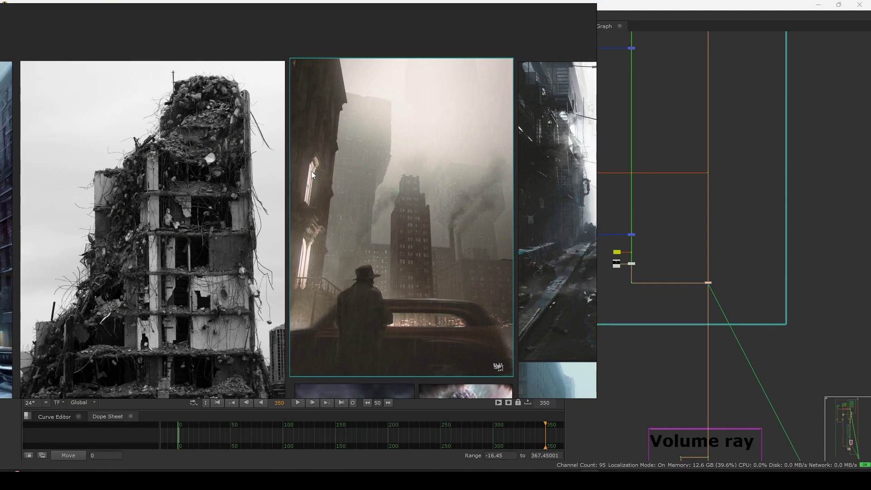
Switch back to NukeX, locate the RELIGHT backdrop in the node graph and select its nodes.
click(651, 238)
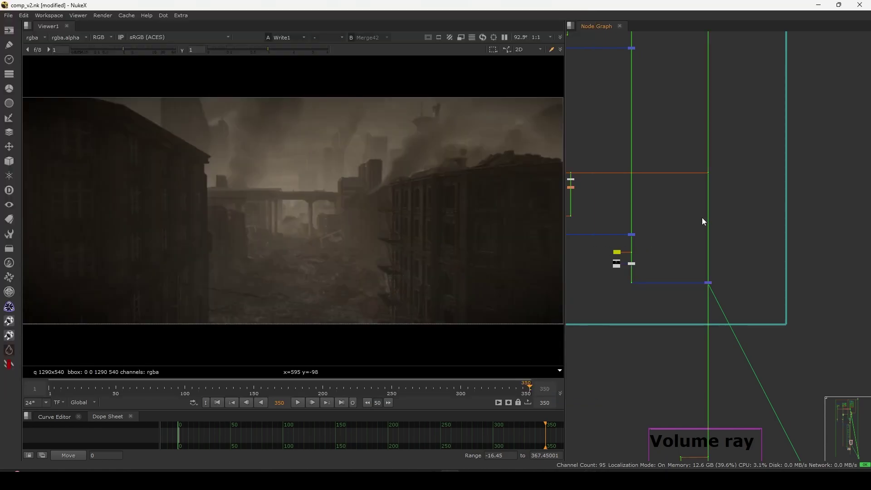
scroll(641, 277, down, 6)
scroll(655, 343, up, 8)
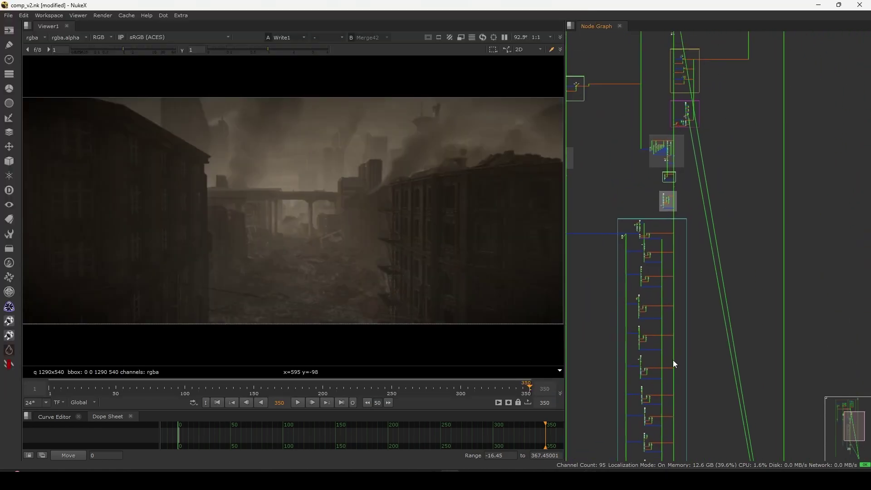
middle_drag(653, 171, 644, 231)
scroll(644, 230, up, 1)
middle_drag(635, 267, 640, 269)
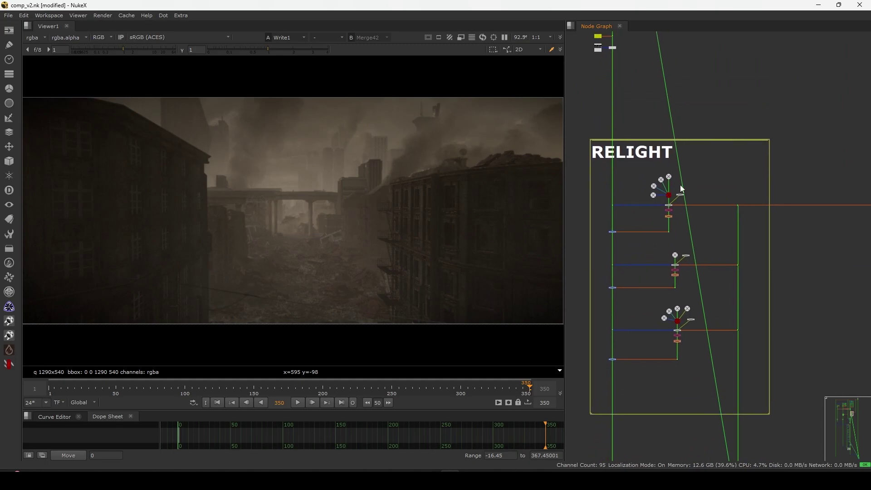
scroll(621, 236, down, 3)
drag(754, 124, 599, 325)
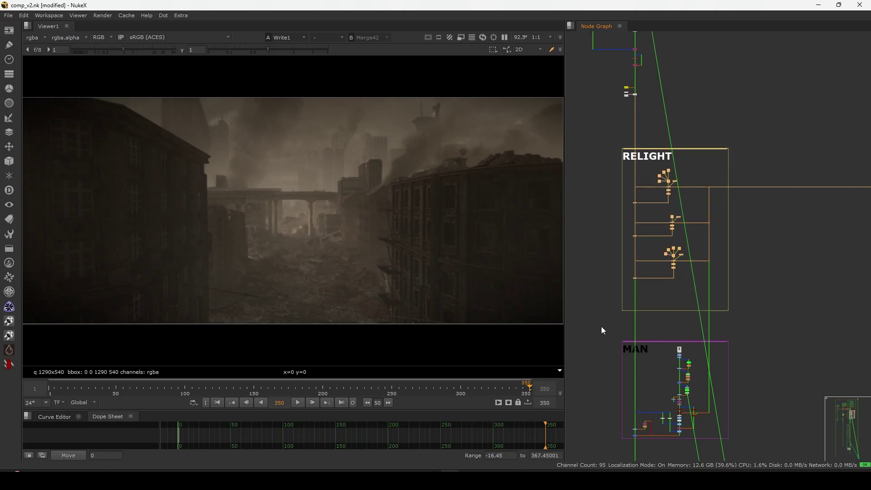
Toggle the RELIGHT nodes on the main pipe off and on repeatedly to compare the comp with and without relighting.
drag(611, 197, 648, 284)
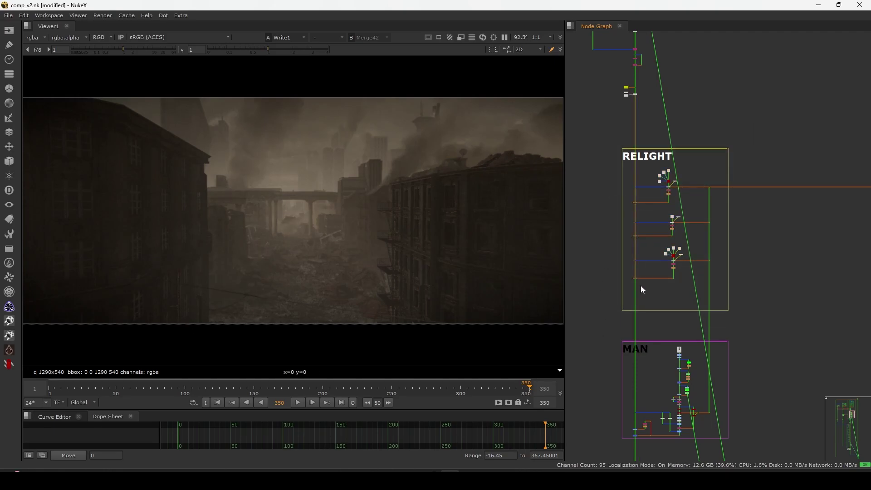
key(d)
key(d)
key(d)
key(d)
key(d)
key(d)
key(d)
key(d)
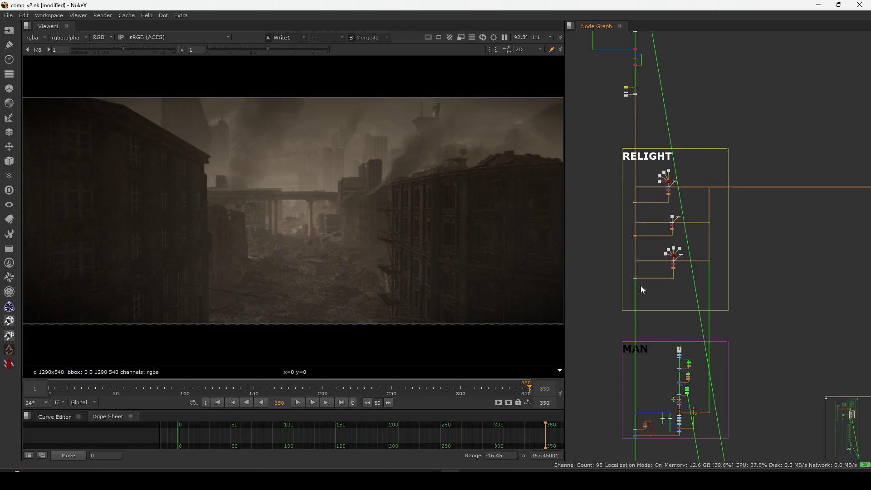
key(d)
key(d)
key(d)
key(d)
key(d)
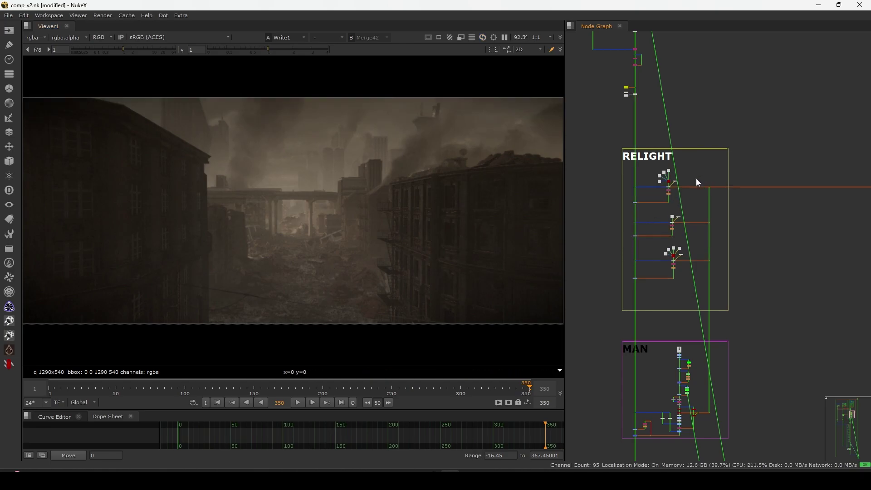
Inspect the first relight chain, selecting its ReLight1, Shuffle51 and Blur56 nodes in turn.
scroll(697, 182, up, 5)
scroll(717, 192, up, 4)
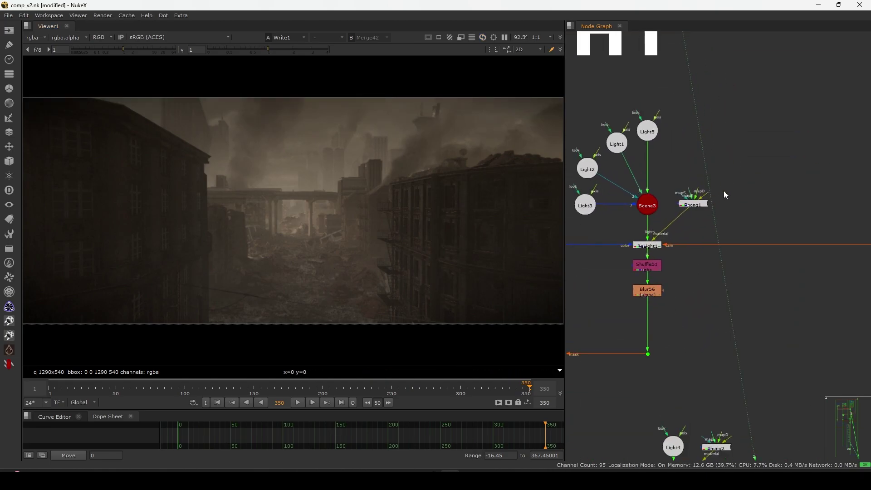
scroll(690, 232, down, 1)
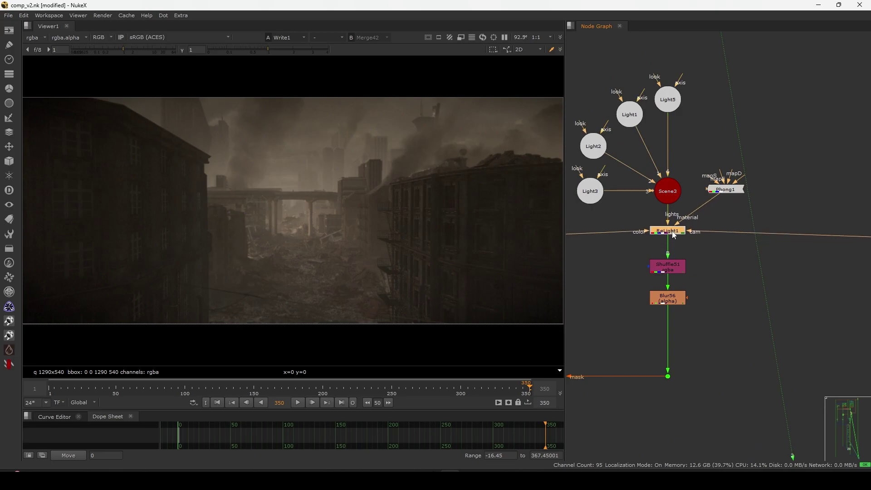
click(672, 281)
drag(673, 283, 672, 280)
click(674, 328)
scroll(669, 320, down, 2)
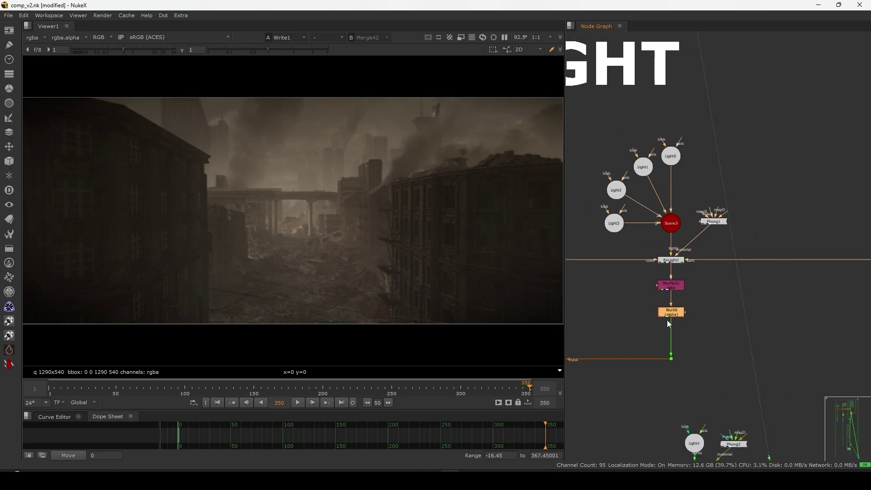
Select the lights, Scene3 and Phong1 of the first relight setup and view the ReLight1 output.
drag(775, 130, 601, 274)
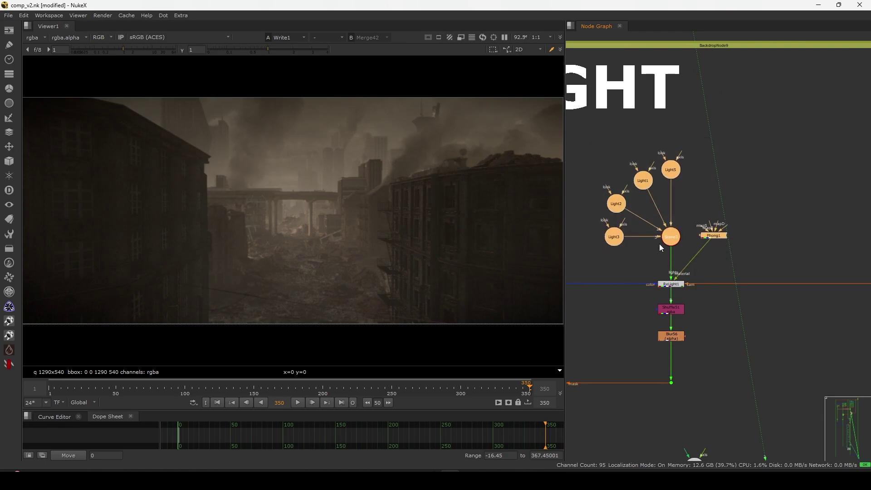
scroll(687, 222, up, 3)
drag(752, 237, 764, 230)
click(665, 334)
key(1)
click(635, 288)
middle_drag(624, 294, 657, 290)
scroll(656, 290, down, 1)
scroll(656, 290, down, 2)
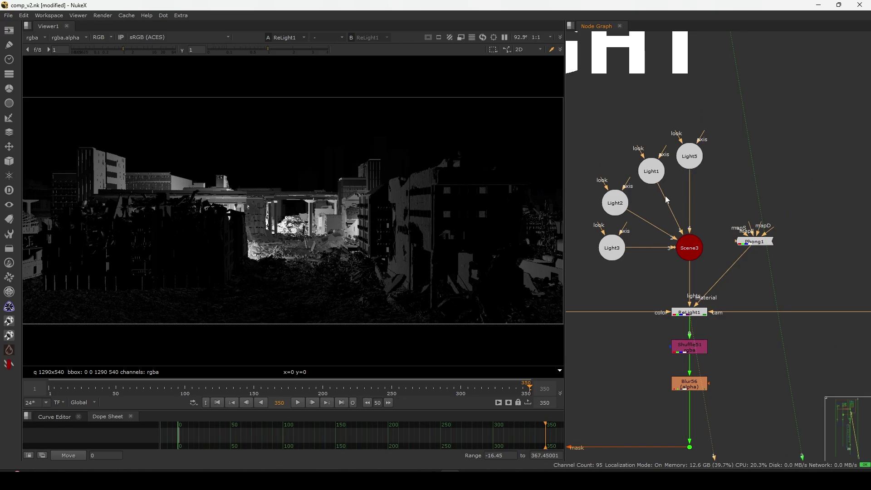
Disable Light1, Light2 and Light3 and inspect Light5's settings and its isolated contribution in the viewer.
drag(578, 145, 669, 280)
key(d)
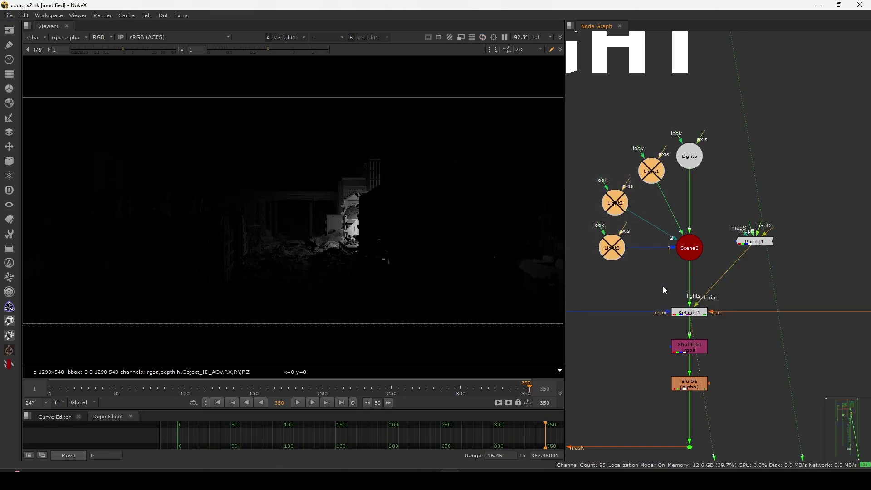
click(690, 159)
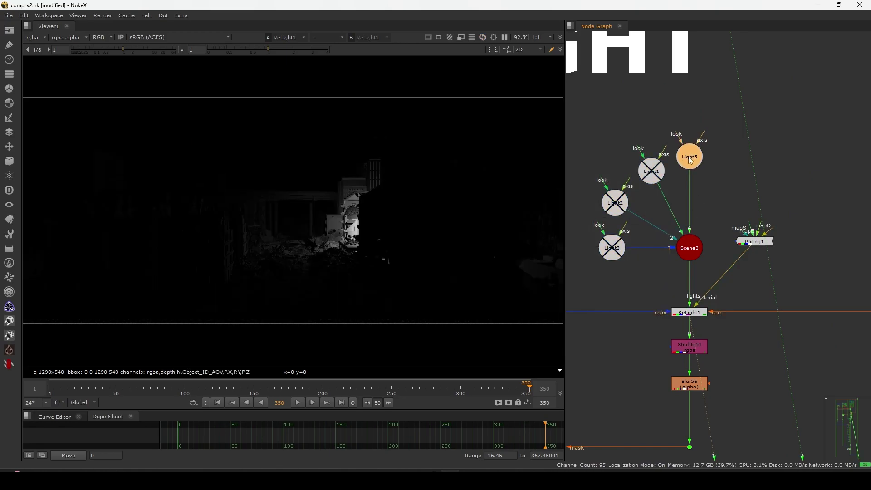
double_click(690, 159)
click(662, 39)
scroll(387, 249, up, 2)
scroll(381, 244, down, 2)
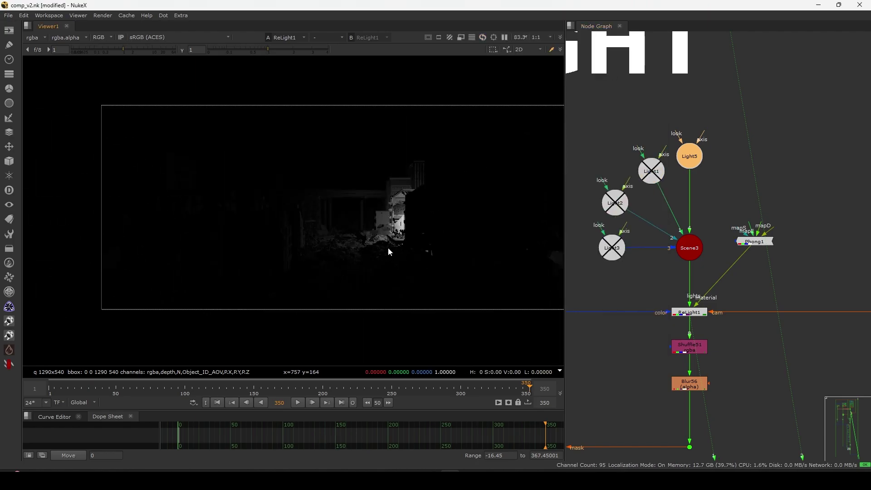
Examine Light5's isolated contribution up close, and re-enable Light1, Light2 and Light3 in the first relight setup.
middle_drag(407, 242, 384, 255)
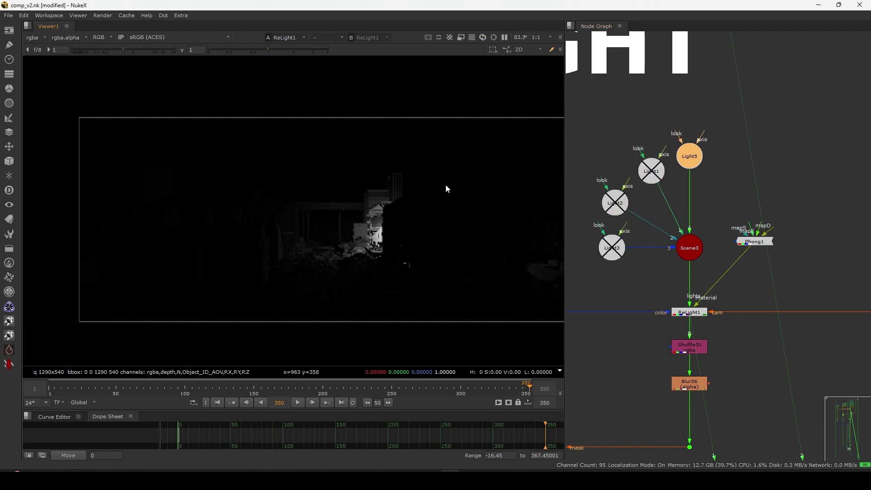
scroll(372, 240, up, 4)
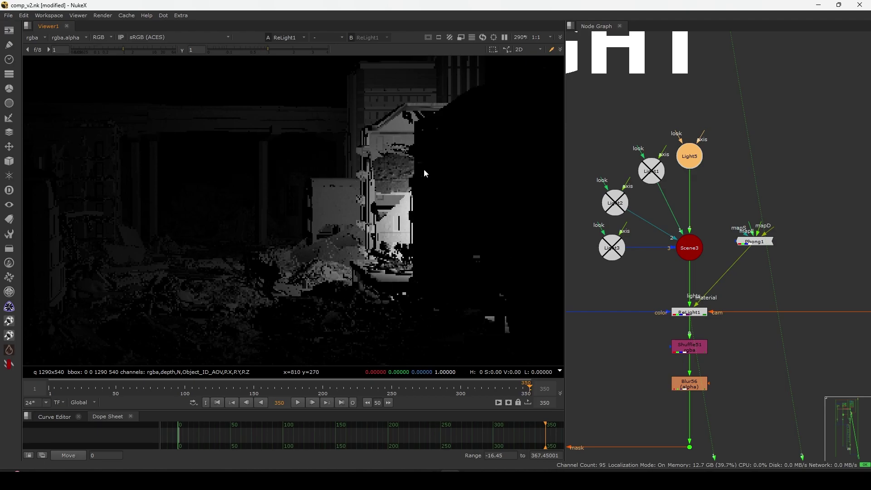
scroll(264, 292, down, 3)
click(646, 175)
key(d)
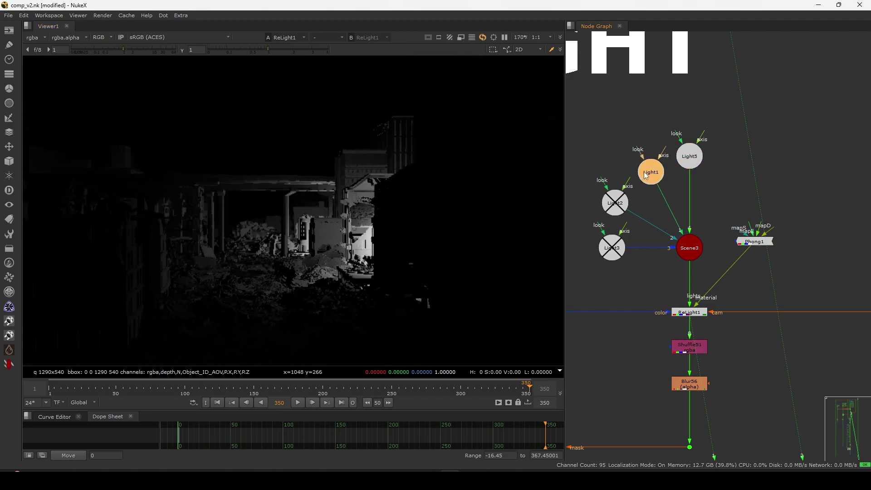
click(615, 203)
key(d)
click(612, 248)
key(d)
scroll(404, 276, down, 5)
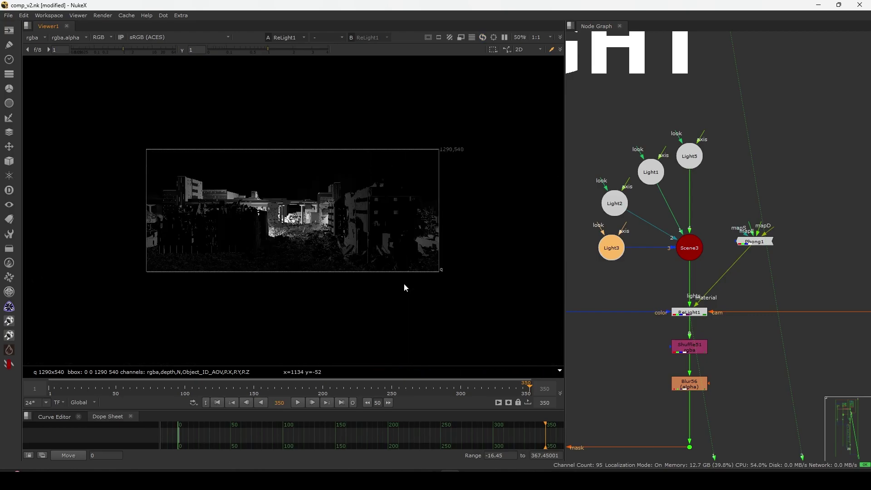
key(f)
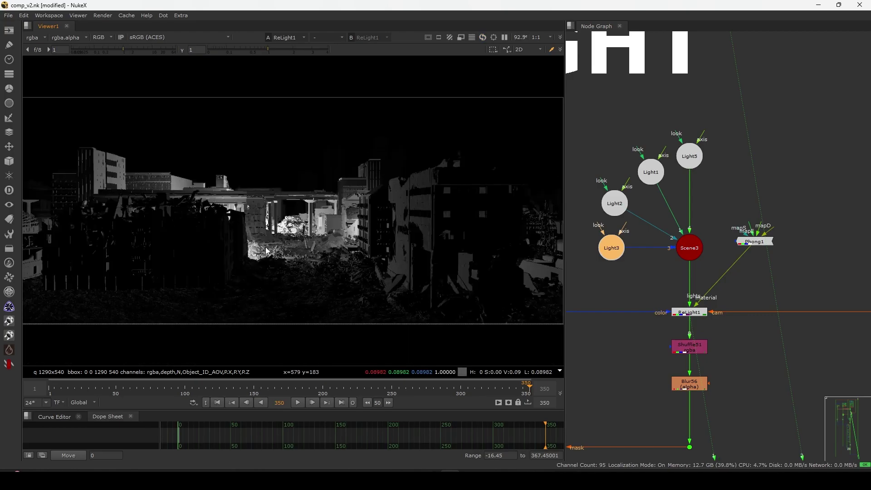
View the Shuffle51, Blur56 and Grade107 outputs of the first relight chain in turn.
click(688, 348)
key(1)
click(685, 383)
key(1)
scroll(684, 383, down, 5)
middle_drag(666, 377, 728, 298)
click(653, 298)
key(1)
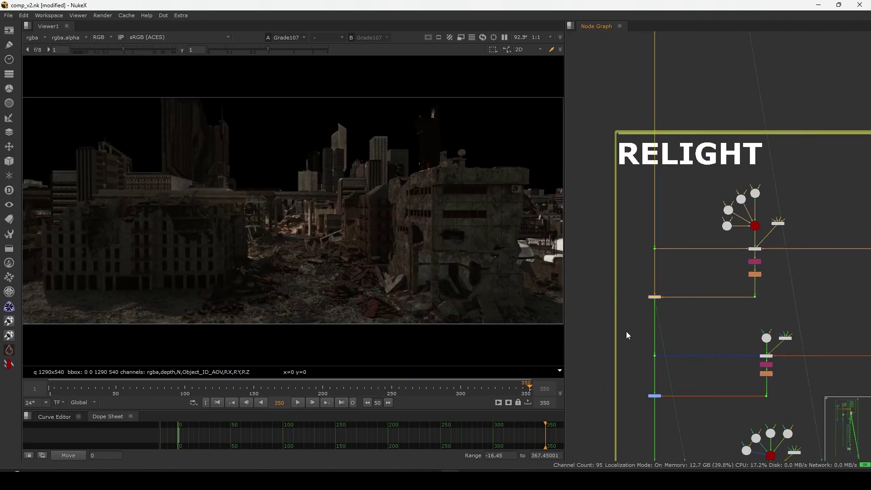
Inspect the normal vectors and point positions channels in ReLight1's properties, and close them.
scroll(666, 302, up, 4)
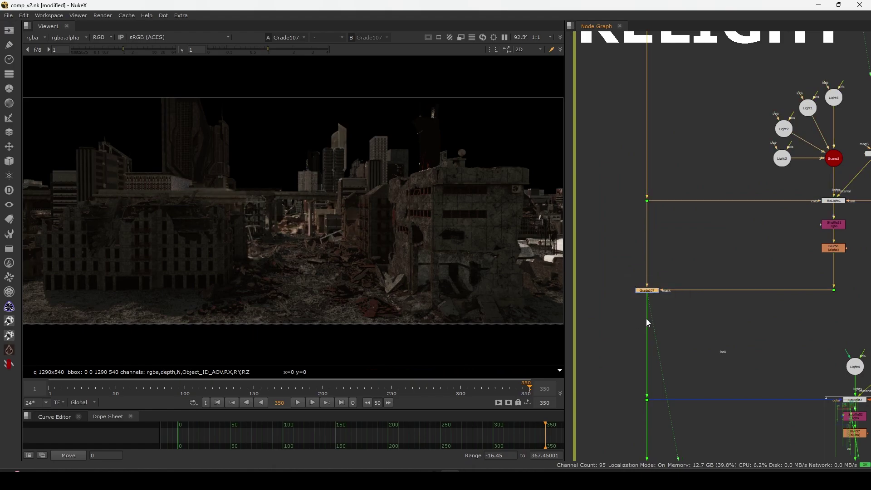
middle_drag(845, 207, 682, 282)
scroll(679, 281, up, 7)
double_click(671, 265)
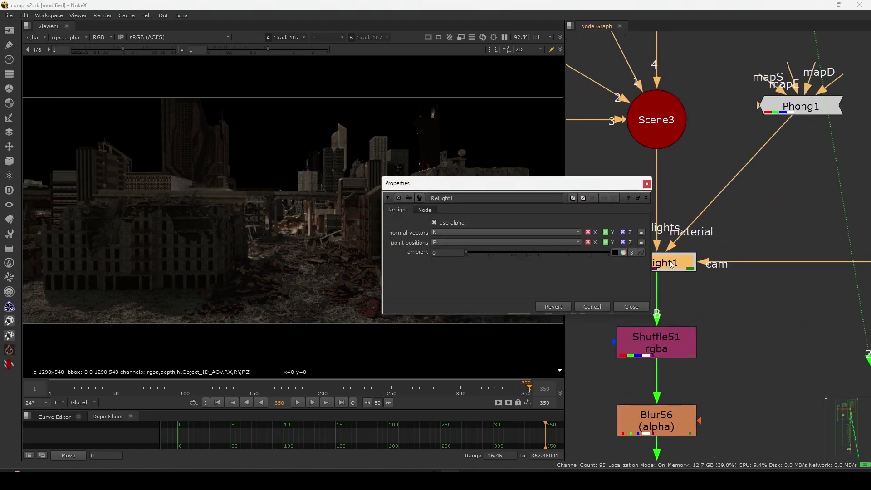
drag(622, 190, 532, 215)
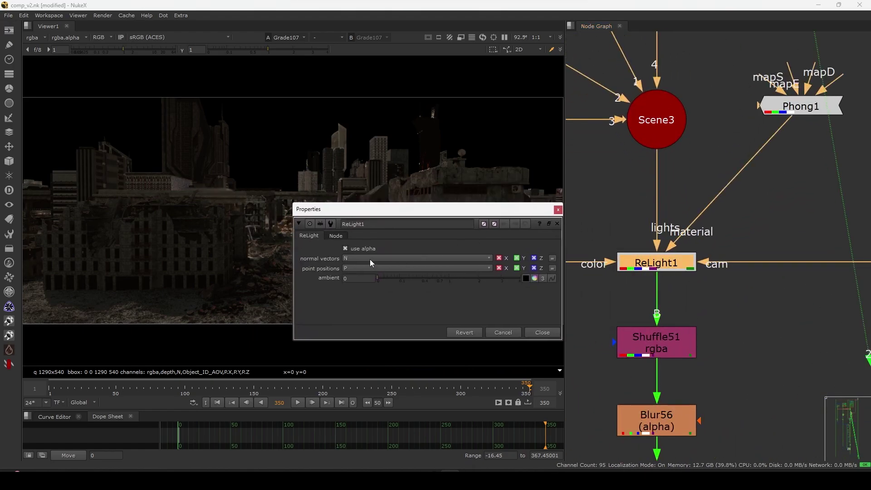
click(545, 330)
Add a dot on ReLight1's color input, and detach and reconnect Phong1 at its material input.
middle_drag(691, 288, 671, 314)
drag(772, 138, 778, 155)
middle_drag(671, 229, 671, 241)
mouse_move(639, 281)
mouse_down()
mouse_move(640, 273)
mouse_move(638, 288)
mouse_up()
scroll(640, 289, down, 5)
middle_drag(603, 303, 668, 233)
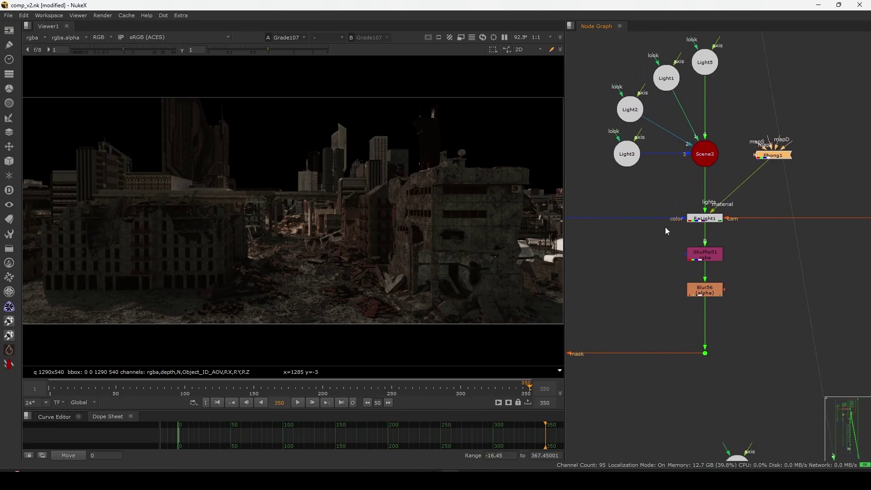
middle_drag(736, 228, 661, 272)
double_click(697, 205)
click(666, 146)
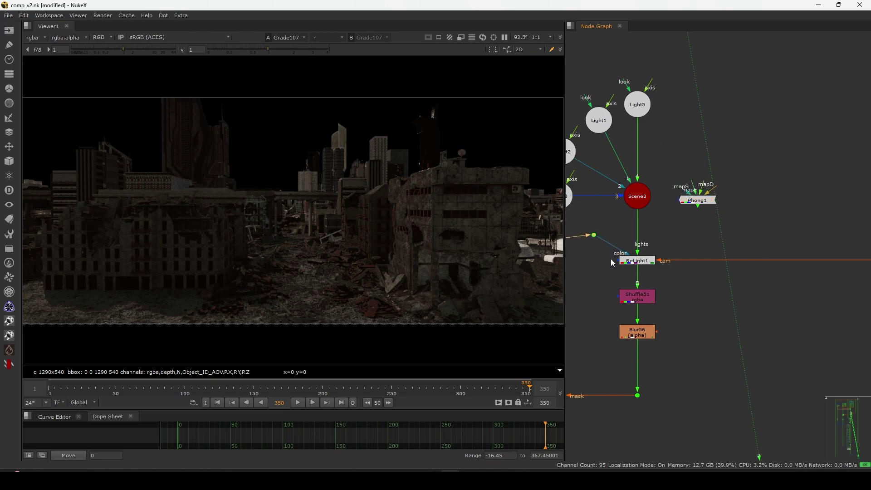
drag(693, 208, 694, 205)
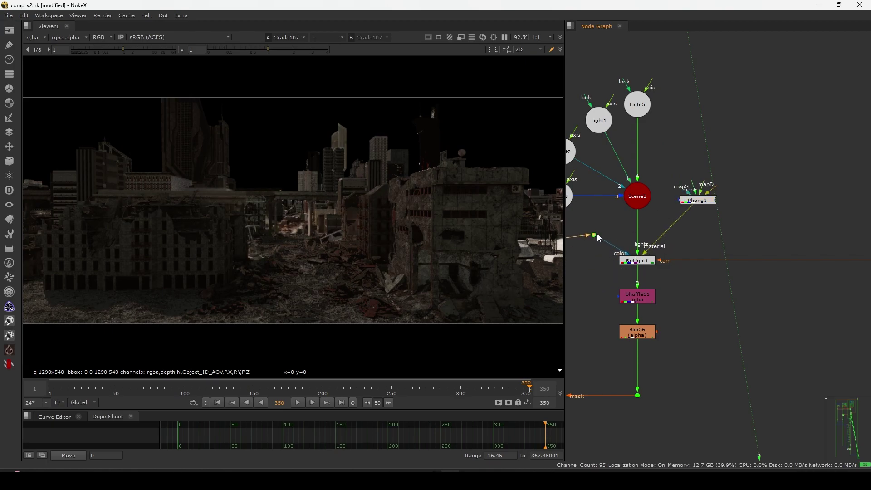
Inspect Phong1's diffuse and specular settings while viewing the ReLight1 output.
double_click(697, 201)
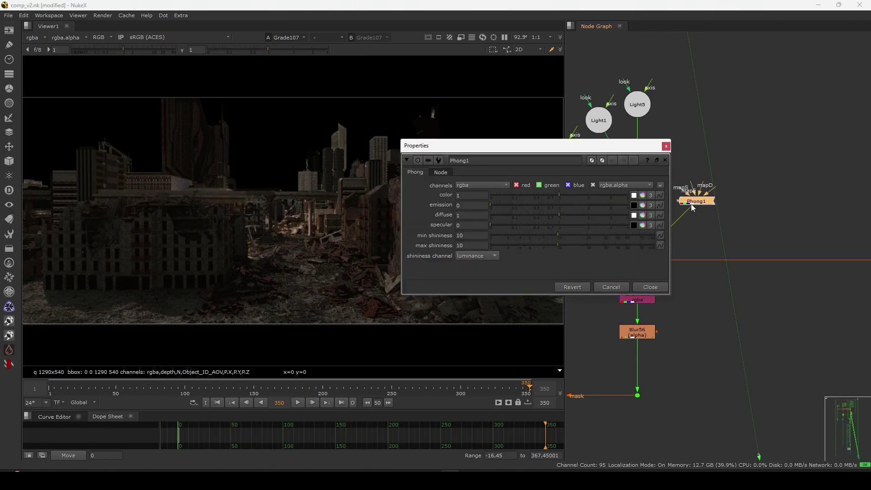
click(650, 284)
click(640, 260)
key(1)
double_click(693, 201)
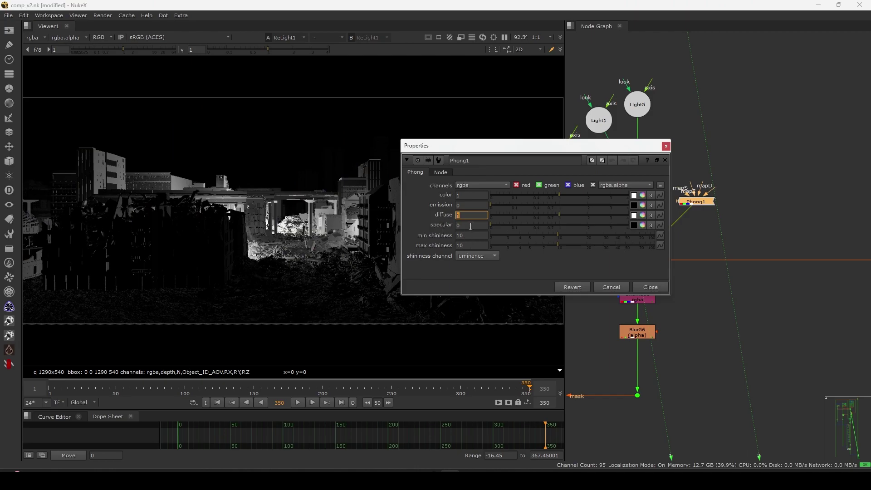
drag(494, 228, 454, 253)
click(650, 288)
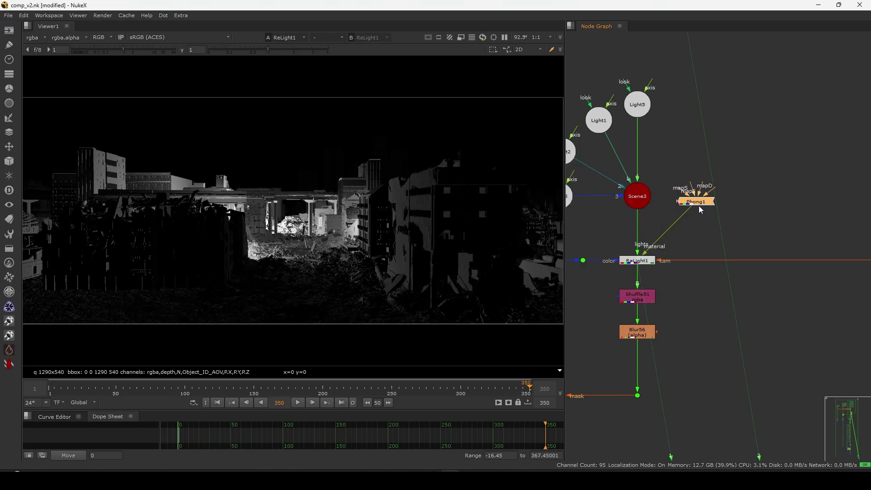
View Grade109, the third and second relight mask dots, and Grade109 again within the RELIGHT backdrop.
scroll(674, 285, down, 5)
middle_drag(666, 314, 656, 259)
drag(680, 325, 646, 340)
key(1)
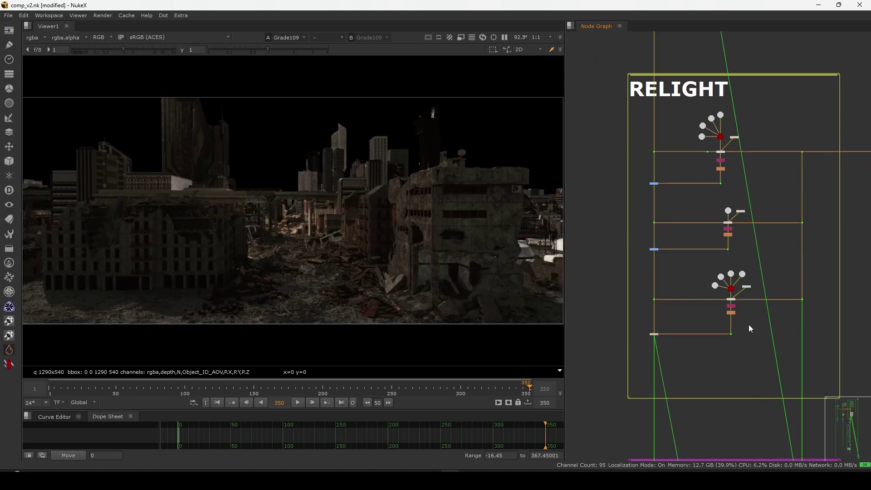
click(731, 334)
key(1)
scroll(717, 330, up, 1)
scroll(685, 277, up, 1)
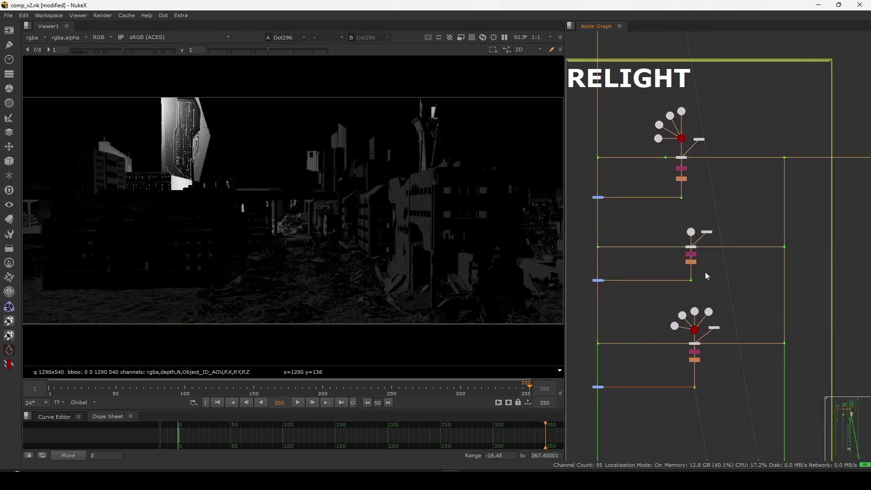
drag(705, 272, 679, 290)
key(1)
drag(627, 368, 586, 397)
key(1)
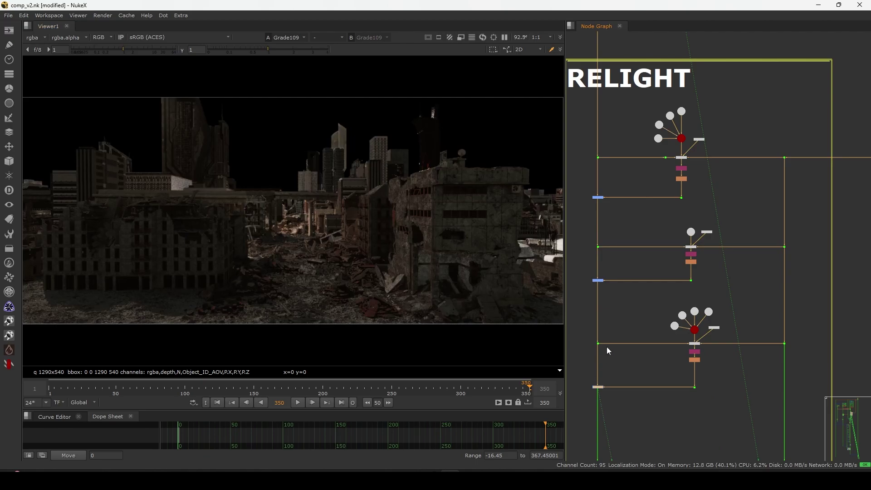
Toggle the second relight's Grade node off and on, comparing its effect at Grade109 and in the Write1 output.
middle_drag(602, 353, 633, 358)
drag(652, 269, 608, 309)
key(d)
key(d)
key(d)
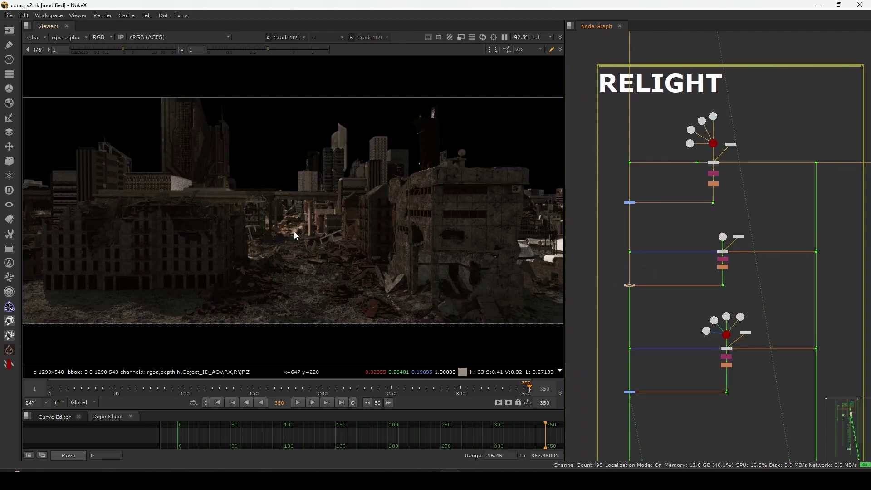
scroll(308, 218, up, 3)
click(666, 315)
key(2)
drag(663, 267, 606, 313)
key(d)
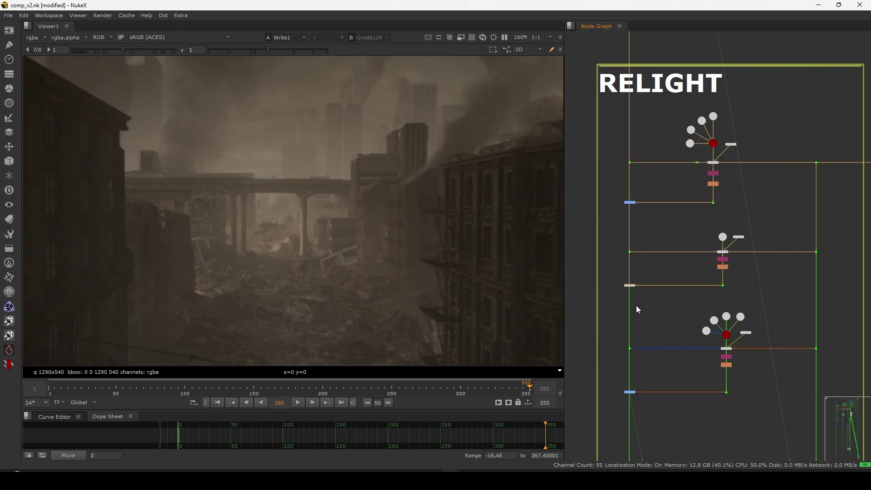
Look over the enlarged node graph to locate the other RELIGHT backdrop on the neighbouring pipe.
scroll(649, 355, down, 5)
middle_drag(657, 414, 659, 289)
middle_drag(656, 370, 671, 333)
key(space)
scroll(635, 258, down, 6)
middle_drag(594, 279, 616, 314)
scroll(685, 210, up, 5)
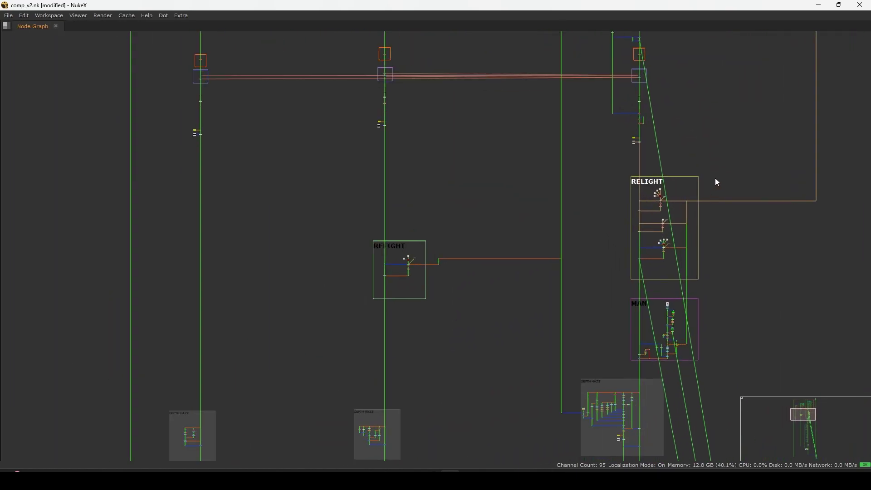
scroll(632, 227, down, 5)
middle_drag(638, 213, 618, 284)
scroll(668, 162, up, 5)
scroll(668, 162, down, 5)
scroll(597, 247, up, 6)
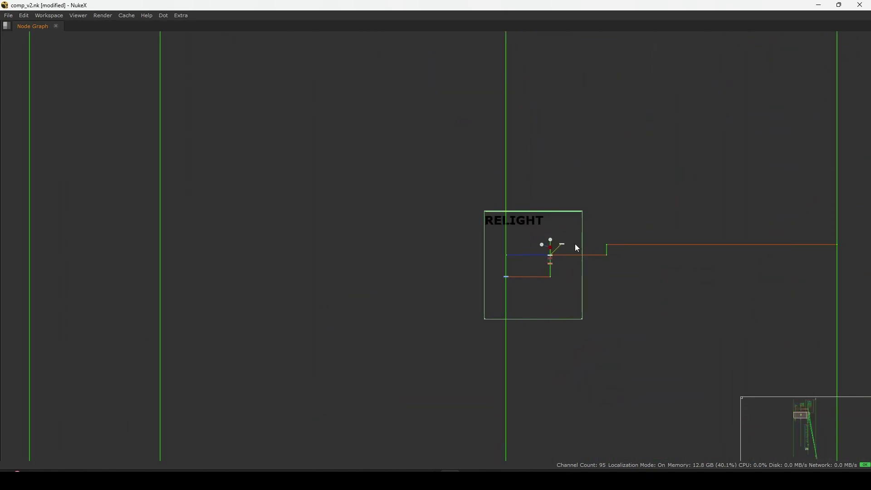
View the foreground buildings' relight mask at Dot300, framing the whole image.
key(space)
scroll(578, 255, up, 6)
key(1)
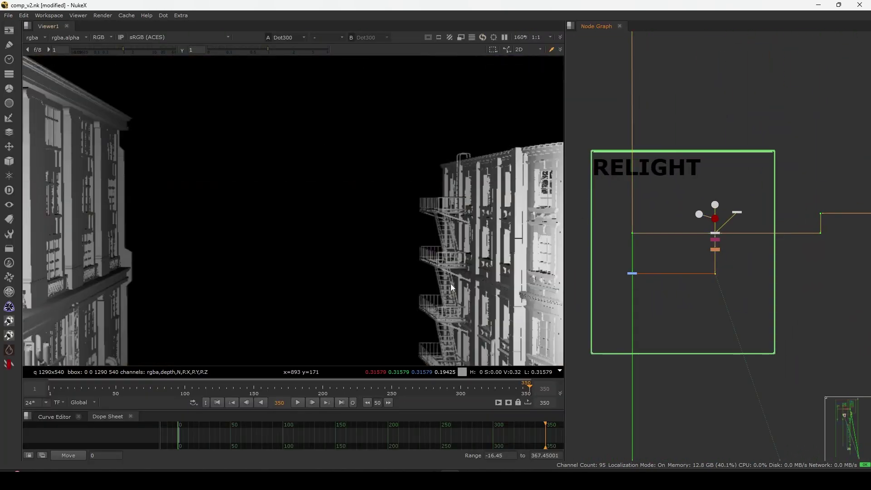
key(f)
drag(447, 188, 345, 303)
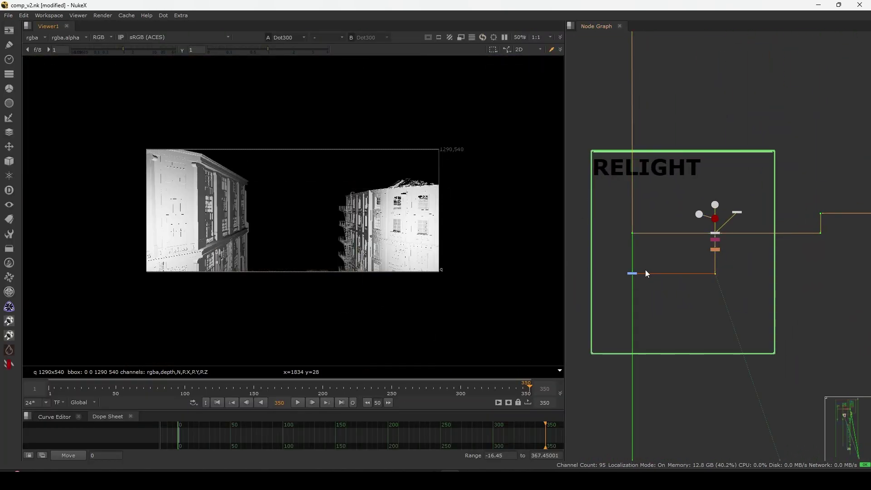
View the Write1 output and toggle the foreground buildings' relight Grade to compare the result.
key(2)
scroll(631, 288, down, 5)
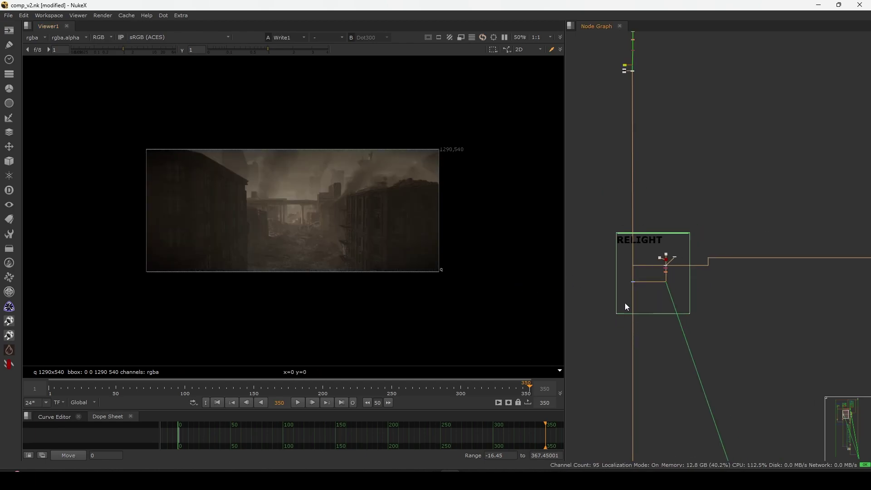
scroll(631, 288, up, 7)
drag(679, 241, 598, 296)
key(d)
key(f)
drag(667, 236, 597, 295)
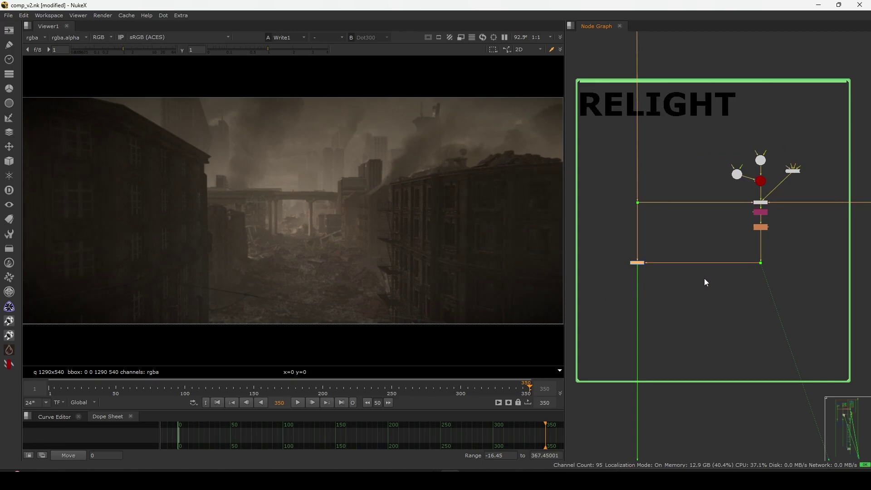
Locate the MAN backdrop and examine the rubble beneath the bridge in the full-size Write1 output.
scroll(703, 290, down, 6)
scroll(652, 306, up, 6)
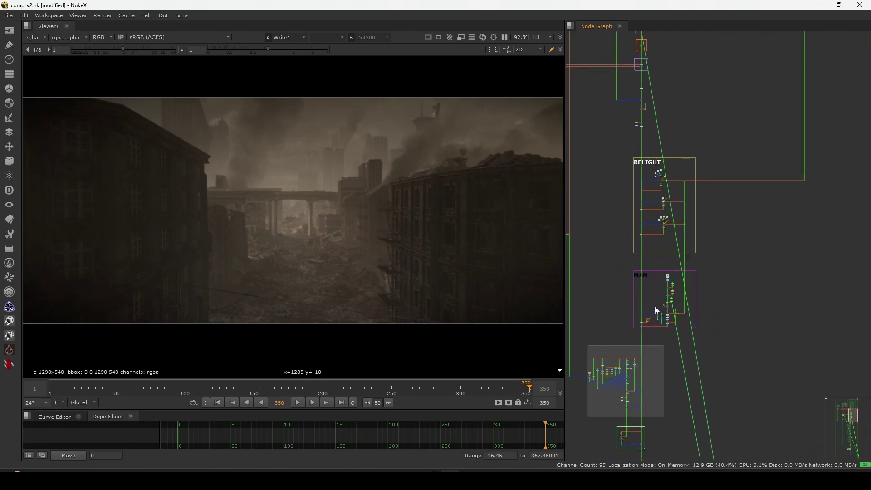
scroll(698, 202, up, 2)
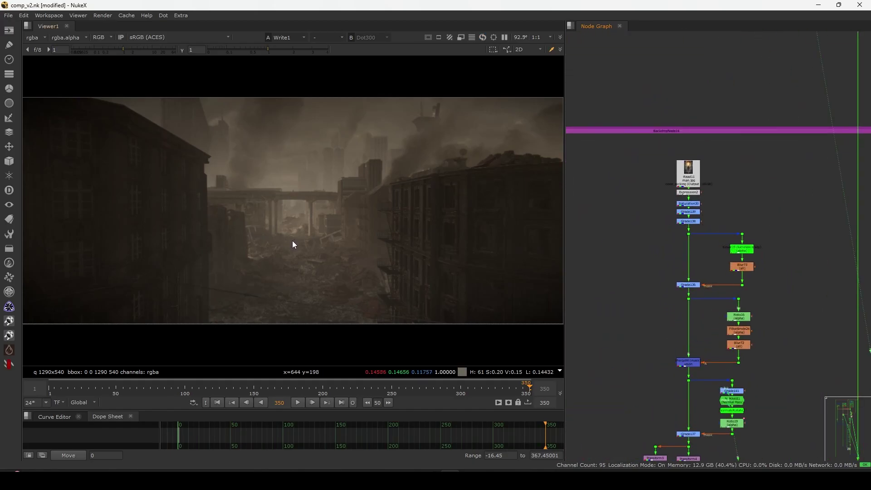
key(space)
scroll(433, 214, up, 4)
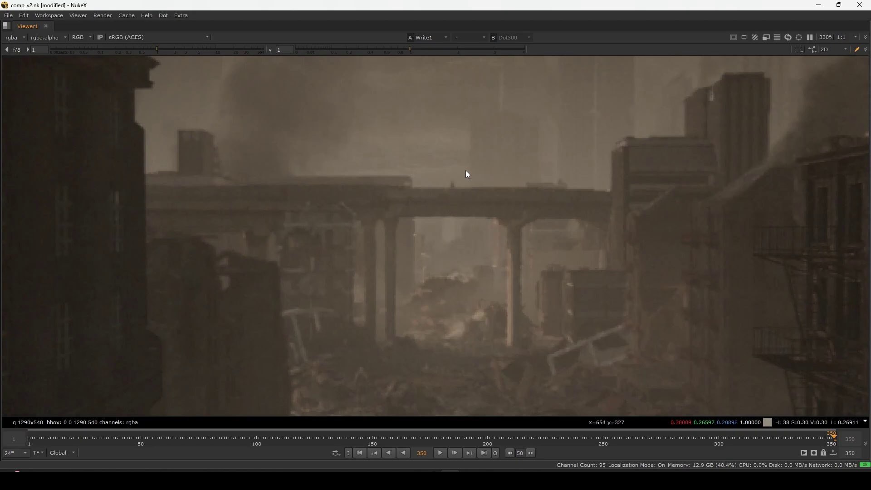
drag(448, 194, 447, 195)
middle_drag(427, 279, 440, 220)
scroll(386, 324, up, 1)
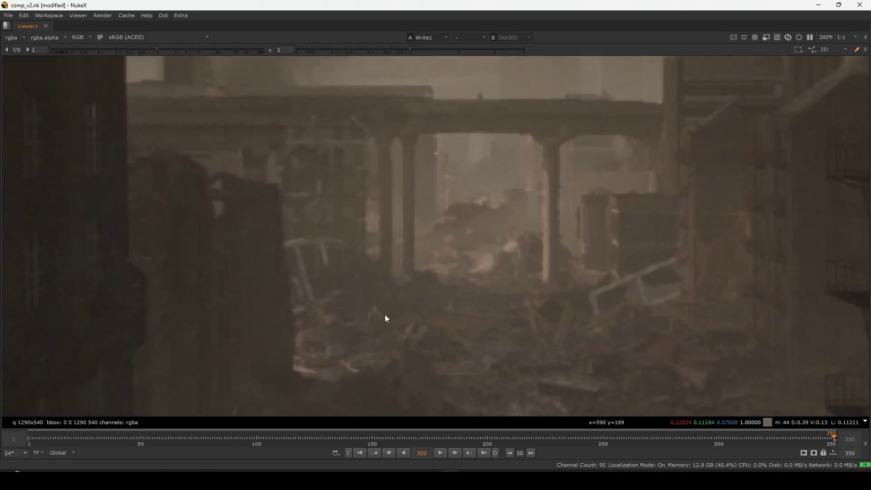
middle_drag(385, 317, 393, 297)
drag(398, 278, 361, 334)
key(f)
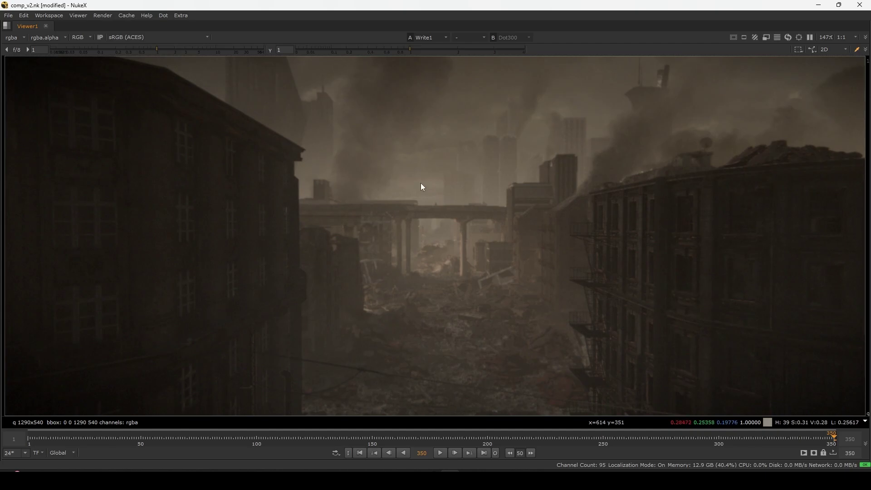
key(space)
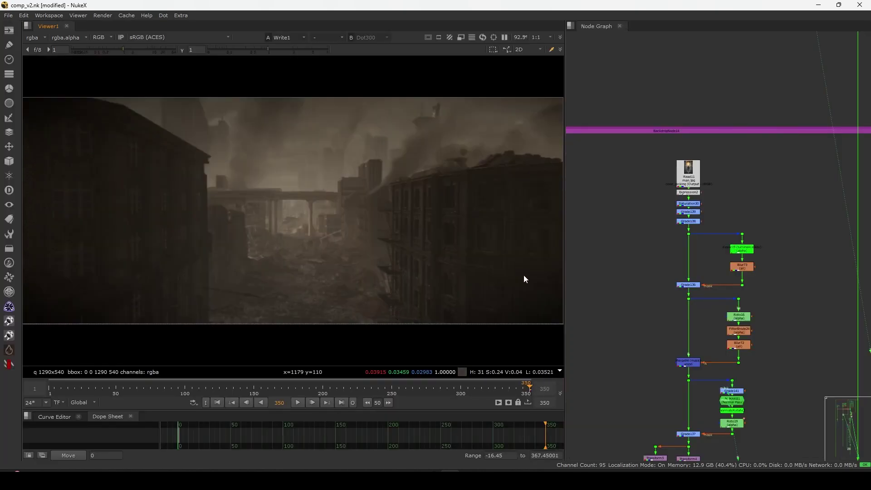
View the man's source image at Read11 and follow his node chain down to Grade137.
key(1)
scroll(363, 286, down, 5)
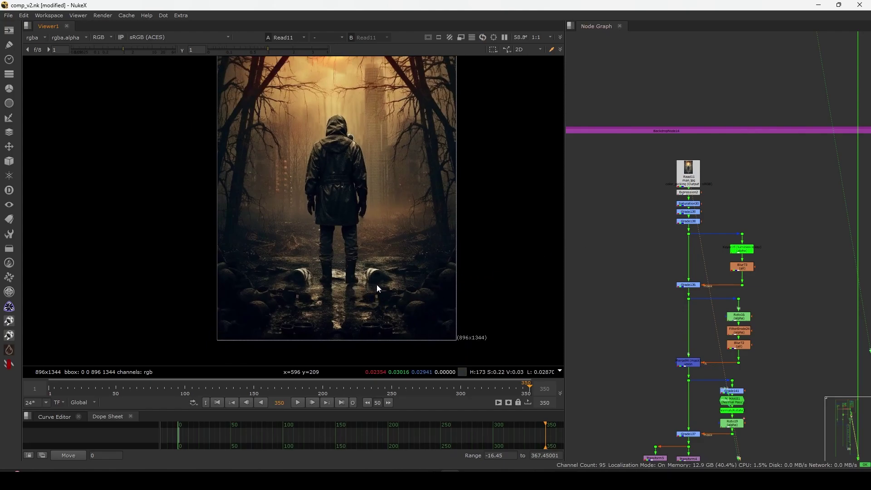
middle_drag(377, 285, 365, 342)
middle_drag(669, 361, 670, 256)
scroll(672, 281, up, 3)
middle_drag(689, 347, 686, 295)
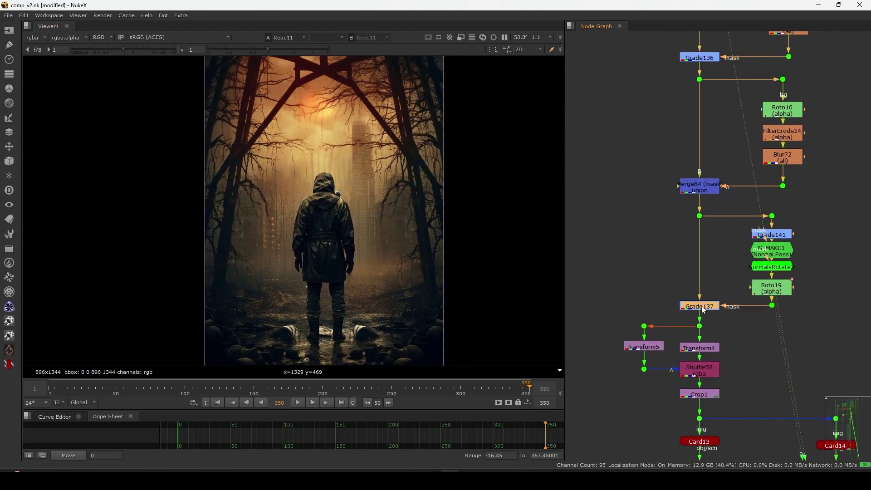
View the Grade137 and Crop1 outputs of the man's chain.
click(702, 310)
key(1)
middle_drag(691, 377, 691, 291)
click(698, 307)
key(1)
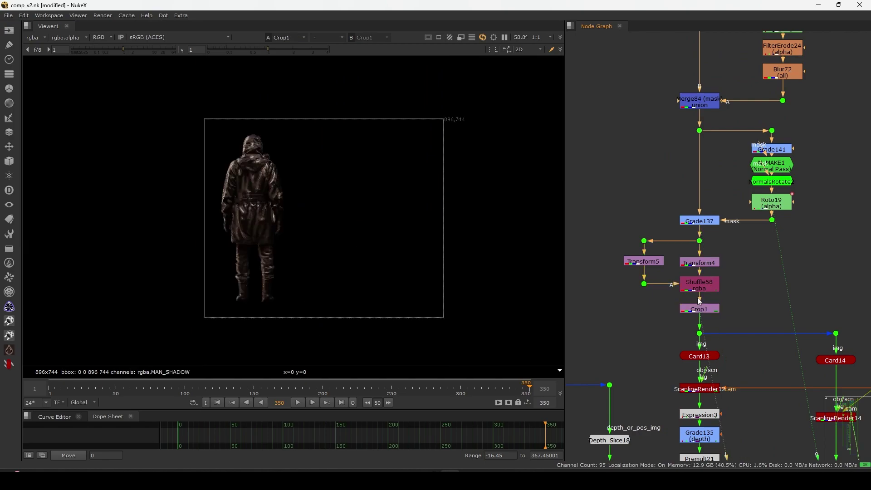
View the MAN_SHADOW layer of the Crop1 output and switch the viewer back to rgba.
scroll(313, 268, up, 5)
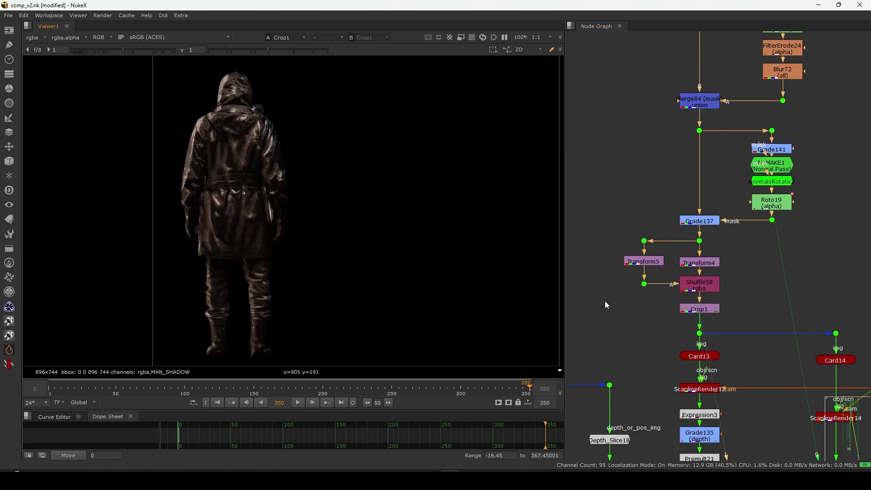
middle_drag(703, 316, 694, 294)
click(34, 37)
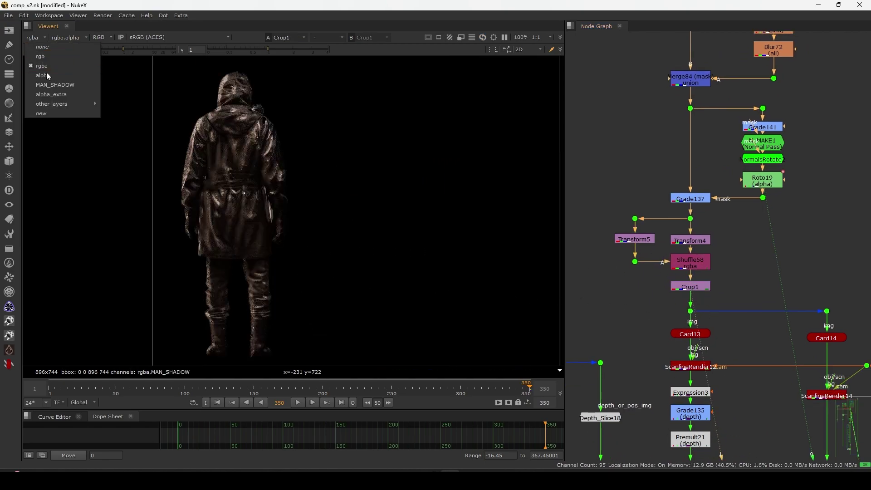
click(53, 84)
scroll(290, 241, down, 8)
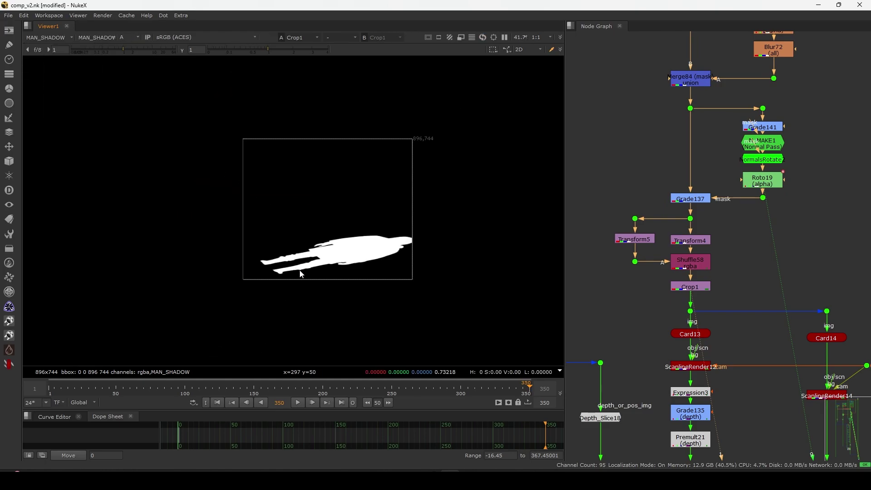
click(36, 38)
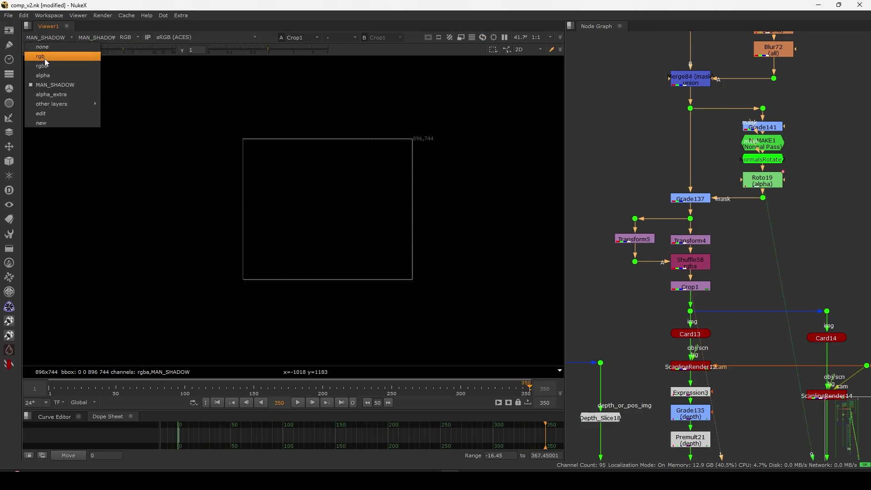
click(45, 66)
Follow the man's chain downstream and view the output at the dot below Multiply12.
middle_drag(655, 316, 664, 226)
click(699, 278)
key(1)
scroll(694, 282, down, 6)
middle_drag(685, 381, 694, 299)
scroll(711, 298, up, 4)
drag(730, 301, 683, 336)
key(1)
middle_drag(679, 338, 704, 328)
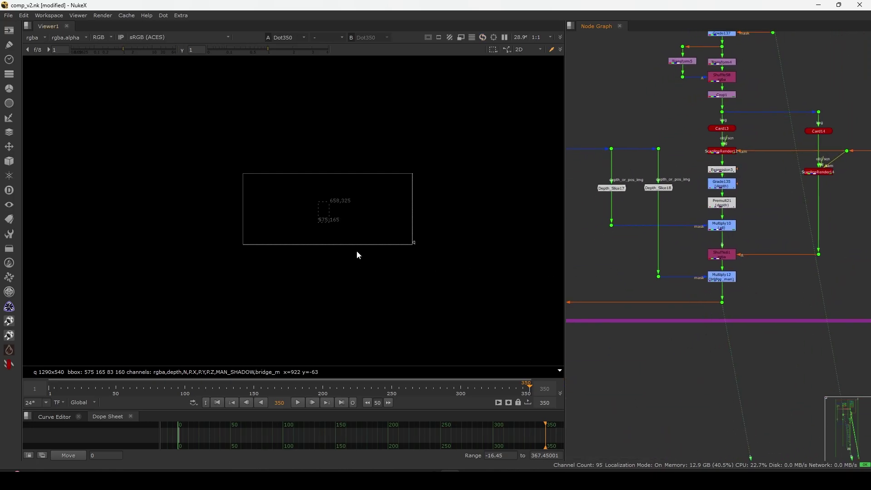
View the Merge86 output and examine the man standing in the rubble.
middle_drag(577, 220, 742, 224)
click(595, 307)
key(1)
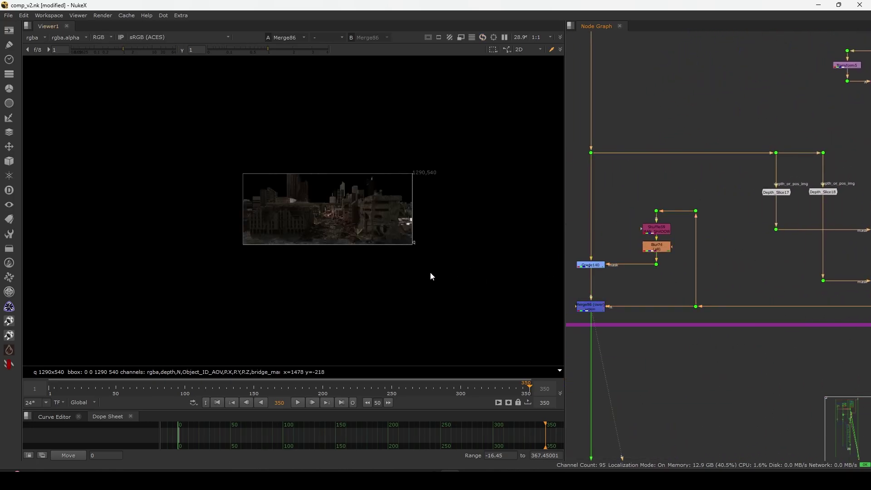
scroll(335, 221, up, 12)
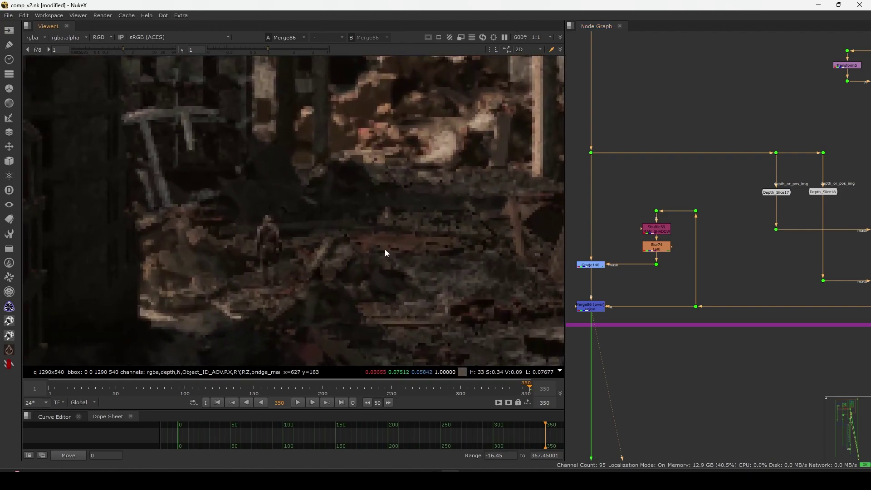
View the shadow matte at Shuffle59 and return the viewer to Merge86.
click(588, 265)
click(653, 229)
key(1)
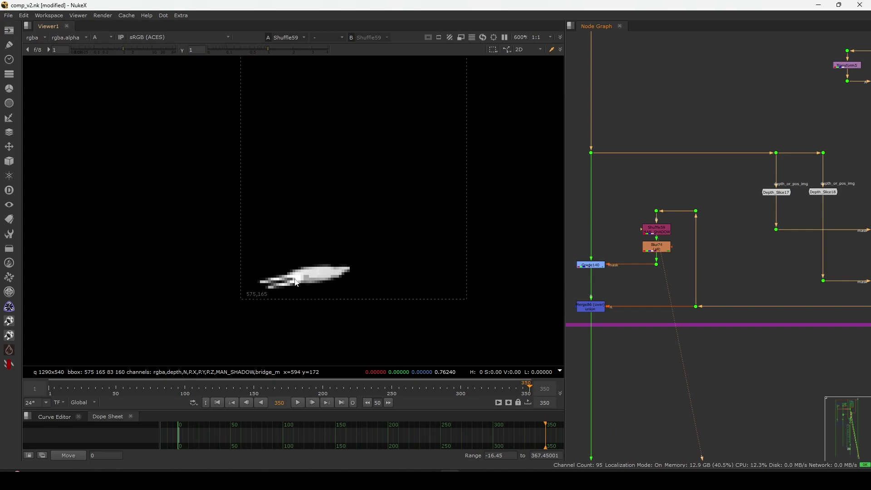
click(589, 307)
key(1)
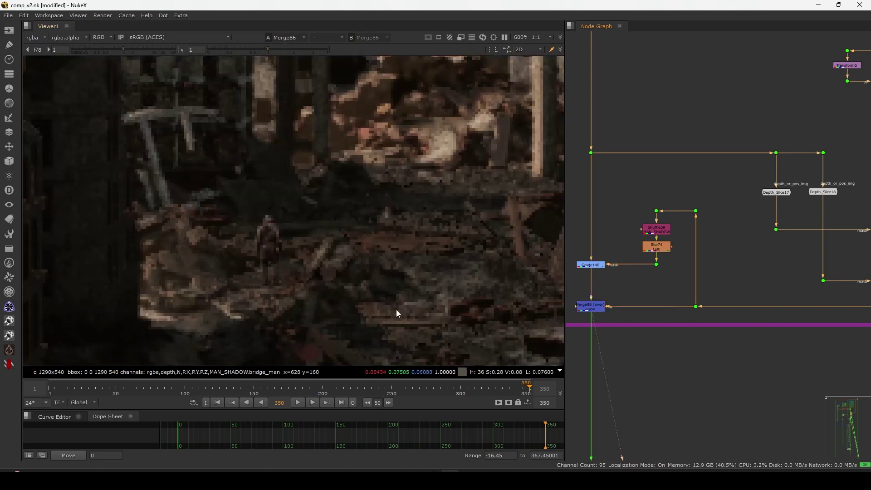
Toggle the Grade140 shadow grade to compare the ground around the man in the Merge86 output.
click(594, 265)
key(d)
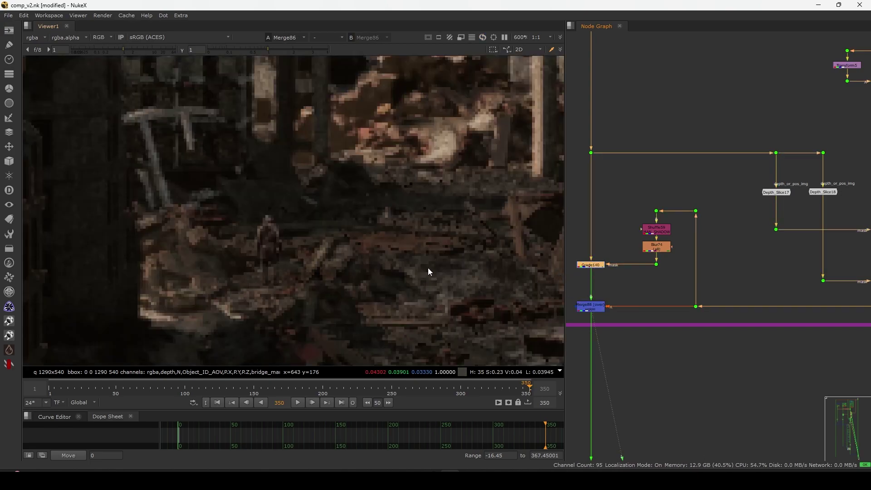
scroll(399, 304, down, 4)
middle_drag(391, 131, 334, 195)
scroll(629, 309, down, 5)
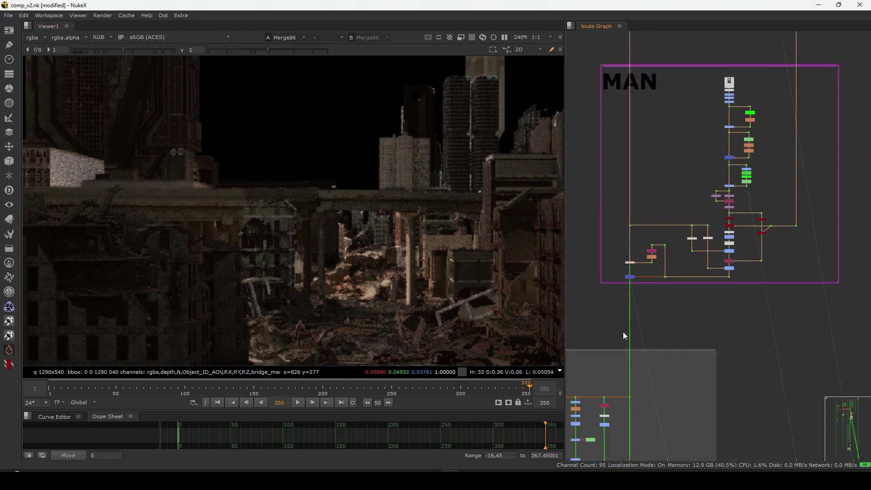
Look over the start of the DEPTH HAZE setup and view the man's Expression3 output below ScanlineRender12.
scroll(655, 290, up, 1)
middle_drag(635, 354, 704, 244)
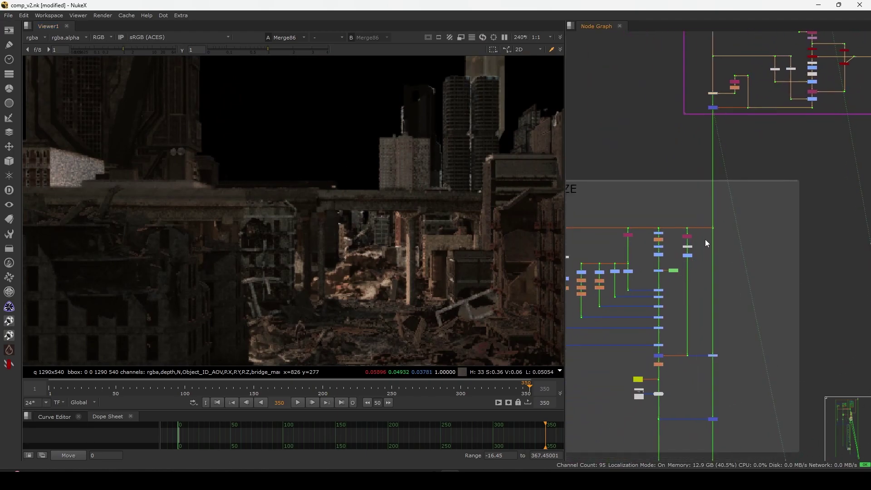
drag(703, 249, 701, 249)
key(1)
middle_drag(741, 224, 625, 336)
scroll(704, 178, up, 6)
middle_drag(677, 190, 695, 227)
click(675, 190)
key(1)
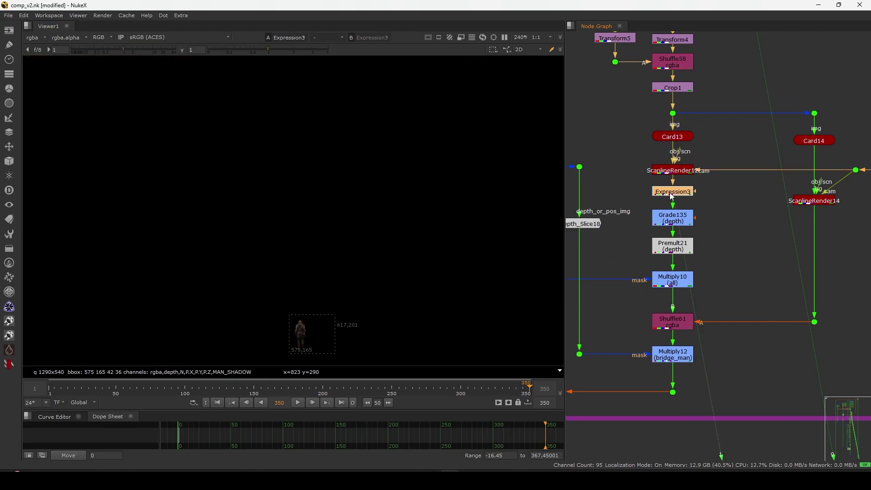
Pull the Expression3 node out of the chain between ScanlineRender12 and Grade135.
double_click(671, 194)
click(625, 338)
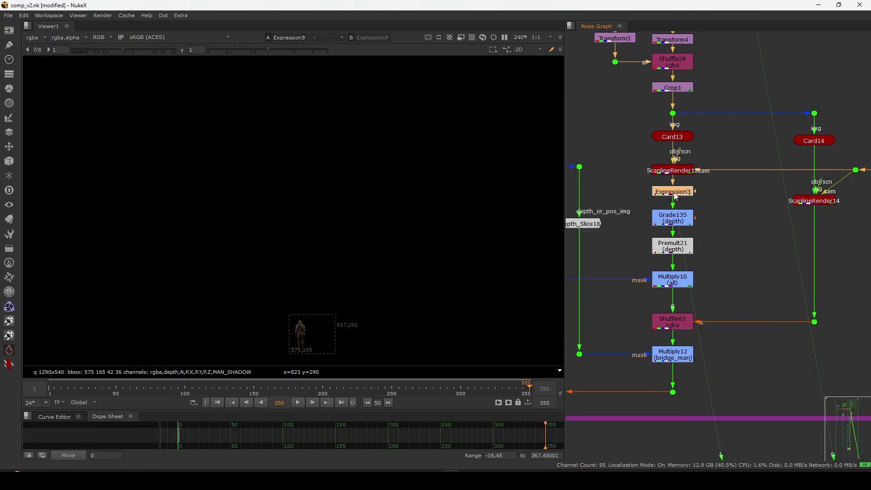
drag(675, 196, 718, 198)
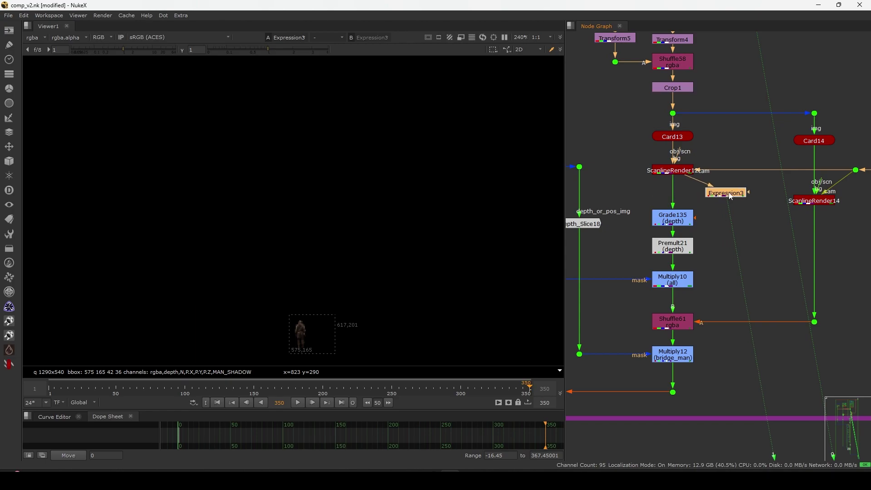
Go to the DEPTH HAZE setup and view the Merge28 output.
scroll(709, 211, down, 10)
middle_drag(634, 318, 684, 278)
middle_drag(663, 402, 671, 344)
scroll(673, 344, up, 2)
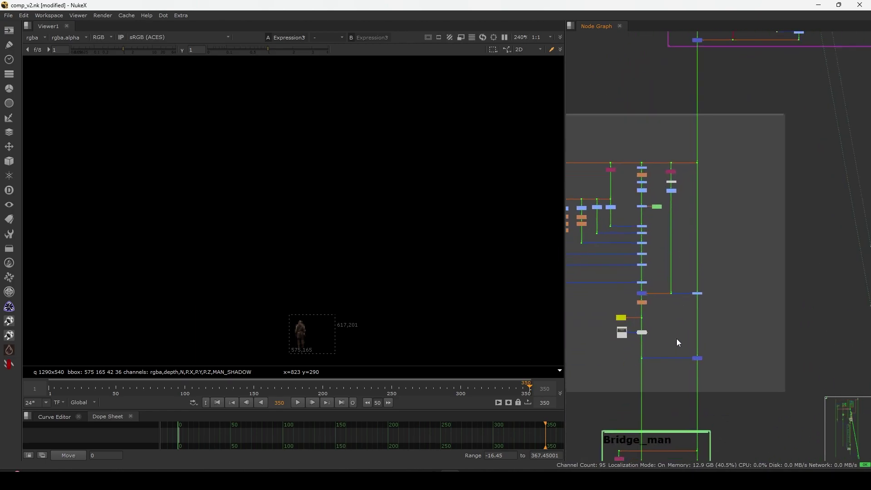
scroll(673, 345, up, 3)
key(1)
click(660, 425)
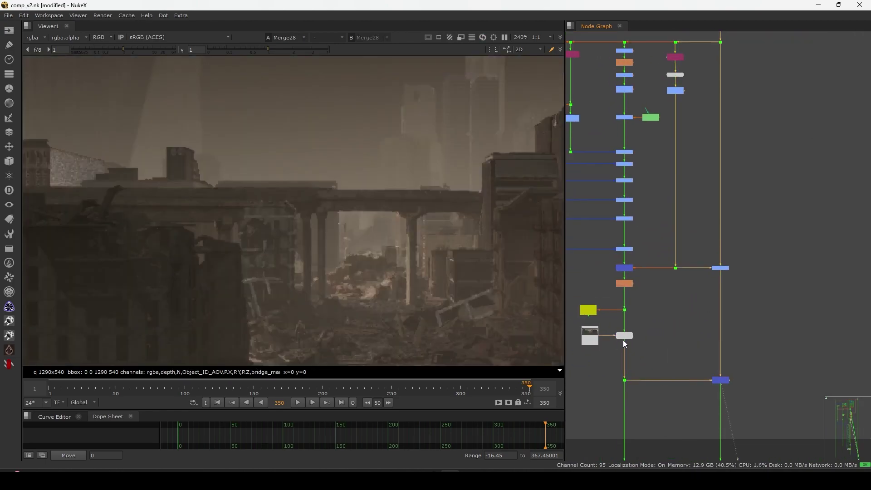
View the alpha channel of the depth matte at Dot71 beside the haze chain.
click(625, 336)
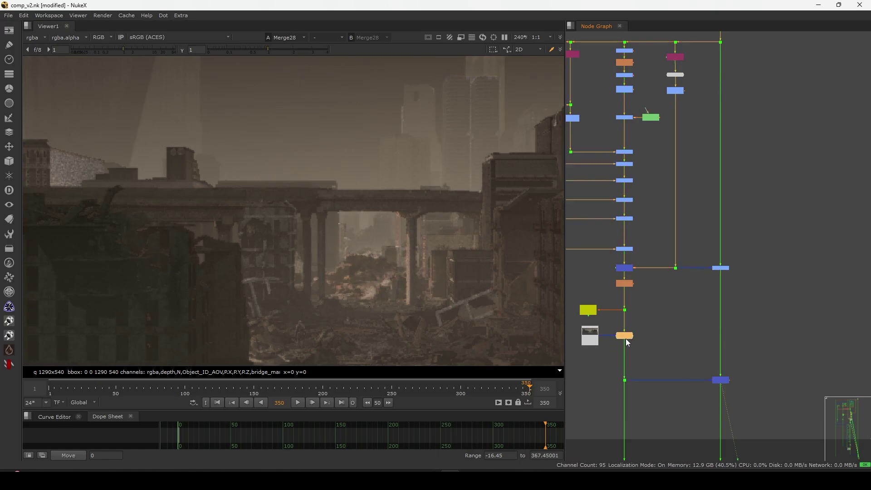
click(675, 275)
key(1)
key(a)
middle_drag(318, 329, 354, 265)
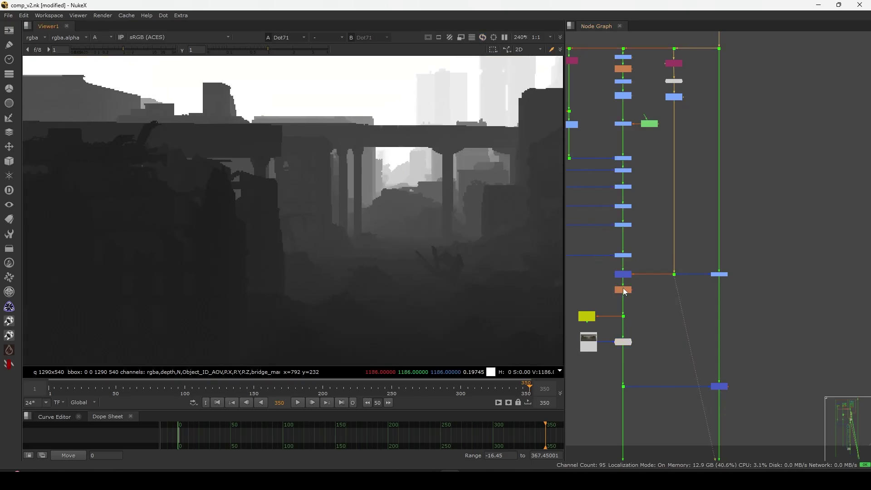
Reinsert the Expression3 node between ScanlineRender12 and Grade135 in the man's chain.
scroll(659, 331, down, 3)
middle_drag(662, 328, 643, 350)
middle_drag(662, 310, 578, 471)
scroll(667, 239, up, 5)
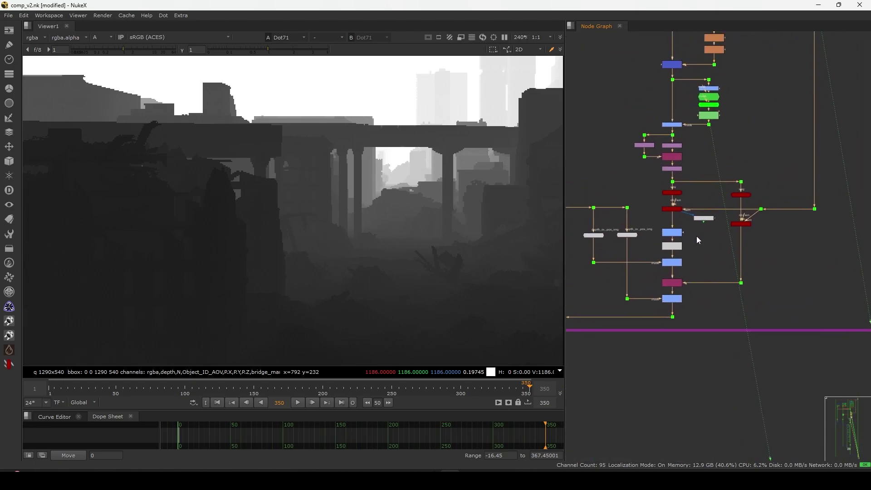
drag(725, 221, 669, 225)
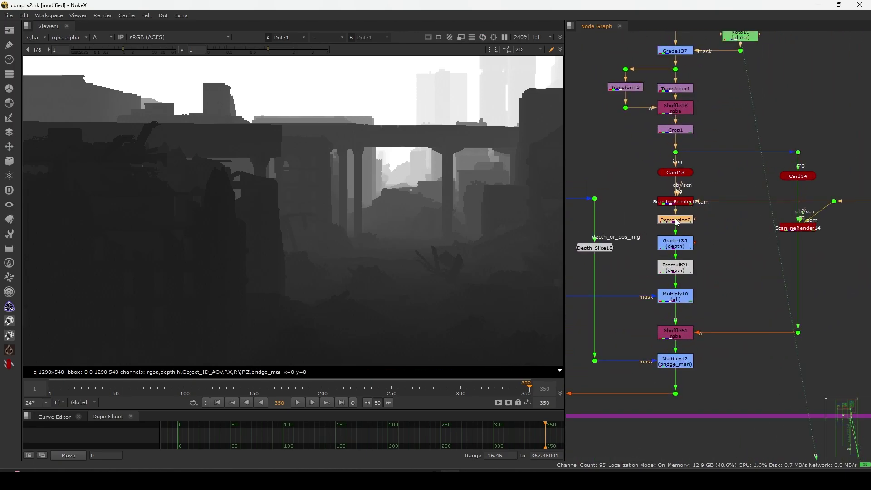
scroll(648, 253, down, 5)
scroll(698, 218, up, 5)
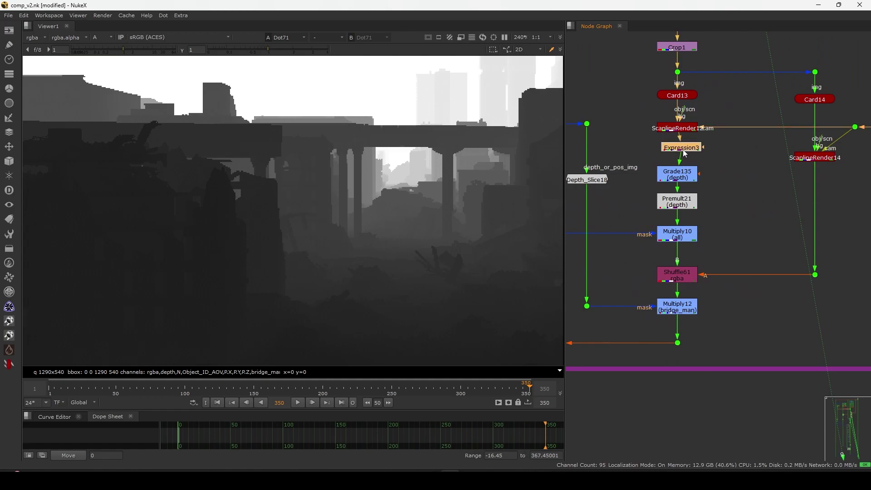
View the alpha of the pre-rendered HAZE.exr at Read18.
scroll(693, 245, down, 8)
scroll(693, 247, up, 6)
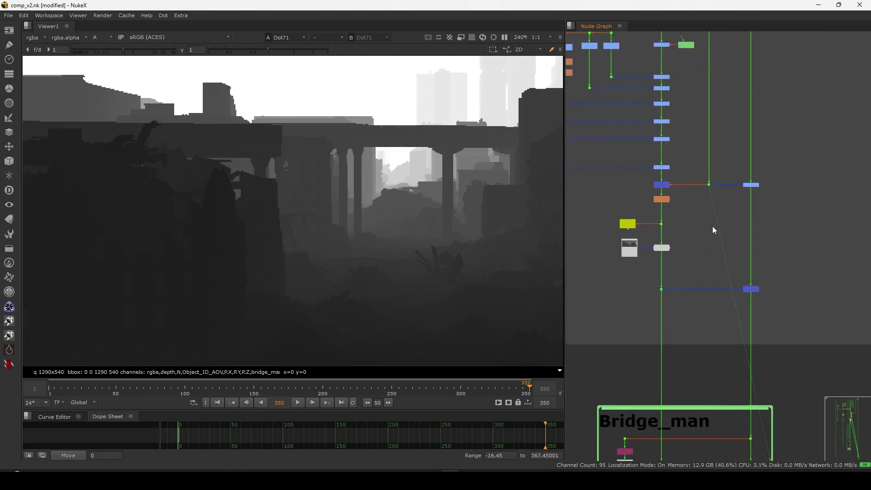
click(662, 253)
key(1)
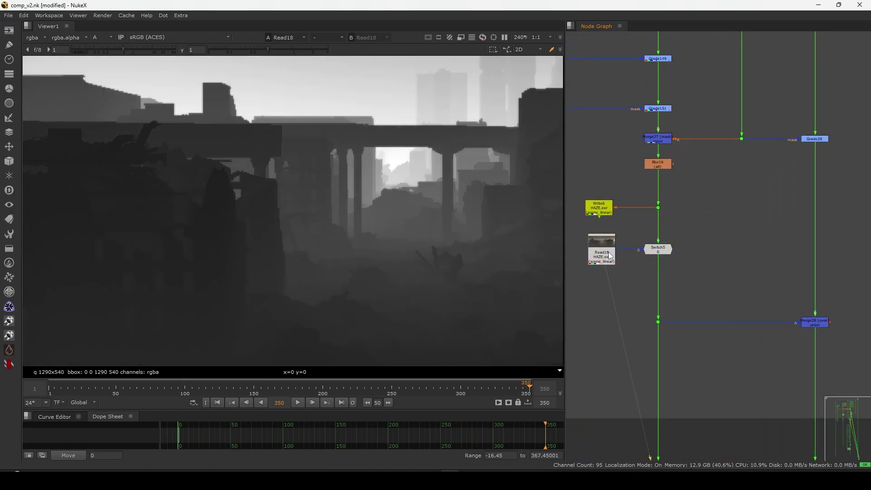
View the Merge28 output in colour and examine the man beneath the bridge through the haze.
key(a)
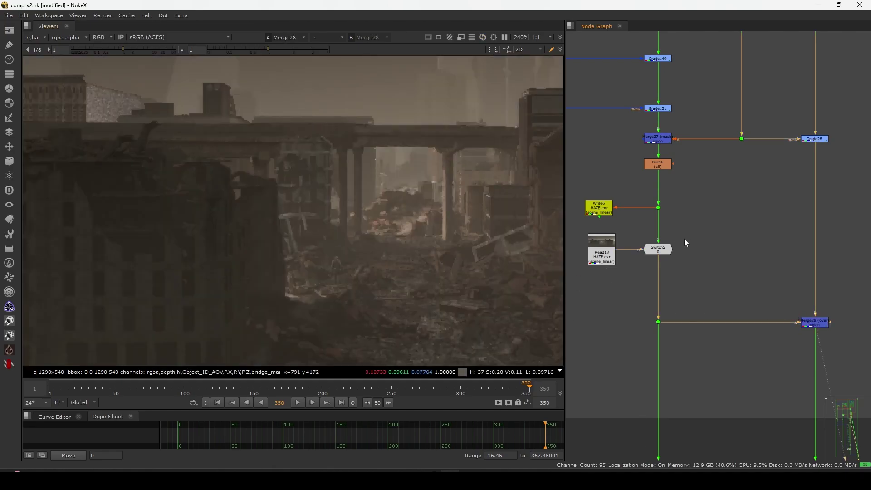
scroll(686, 242, down, 3)
click(740, 326)
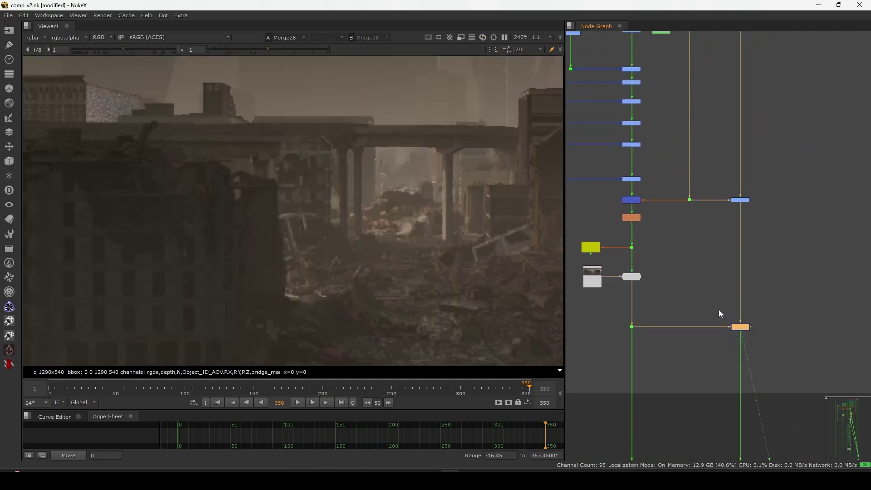
scroll(345, 246, up, 3)
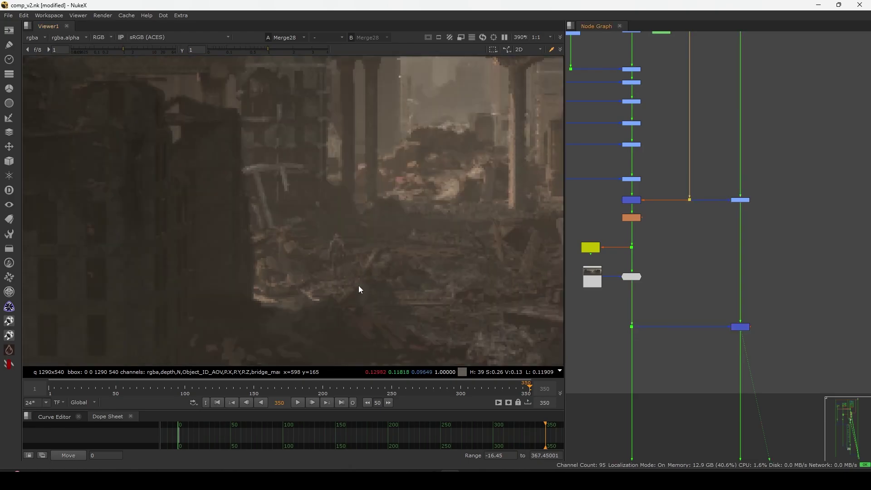
scroll(351, 259, up, 2)
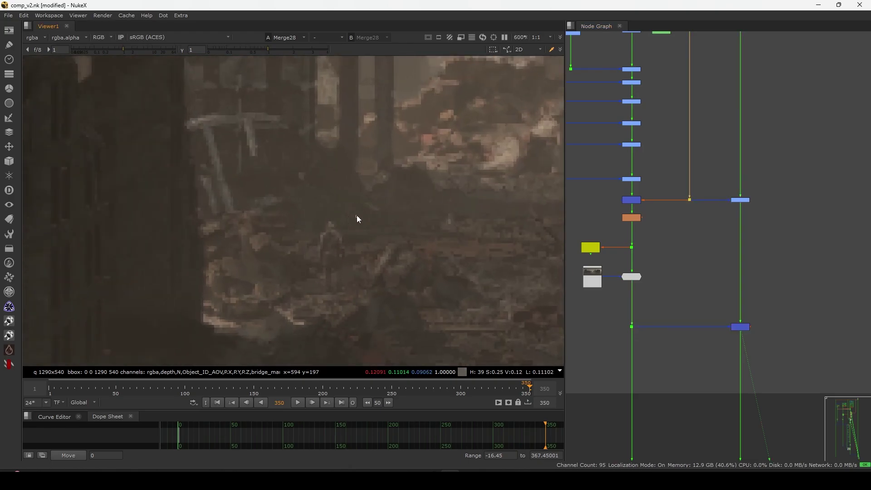
scroll(343, 260, down, 3)
Disable Expression3, Grade135 and Premult21 in the man's chain and check his figure in the Merge28 output.
scroll(651, 330, down, 5)
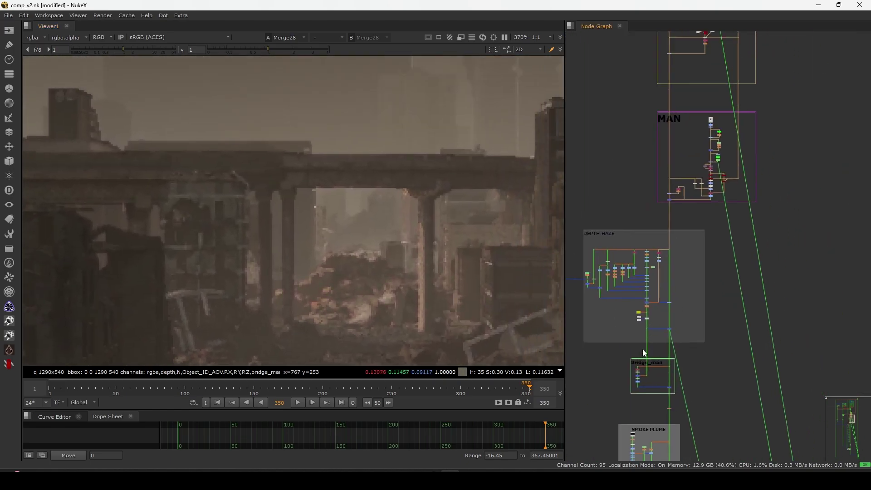
scroll(676, 277, up, 8)
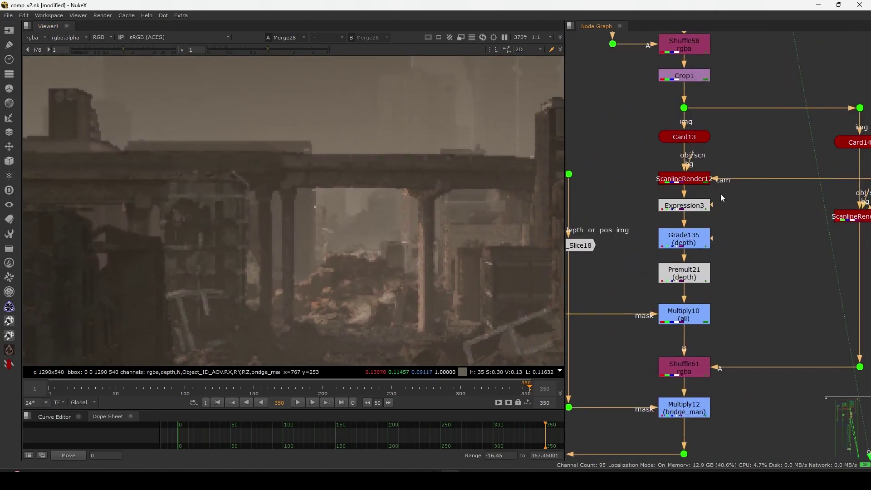
drag(661, 289, 636, 283)
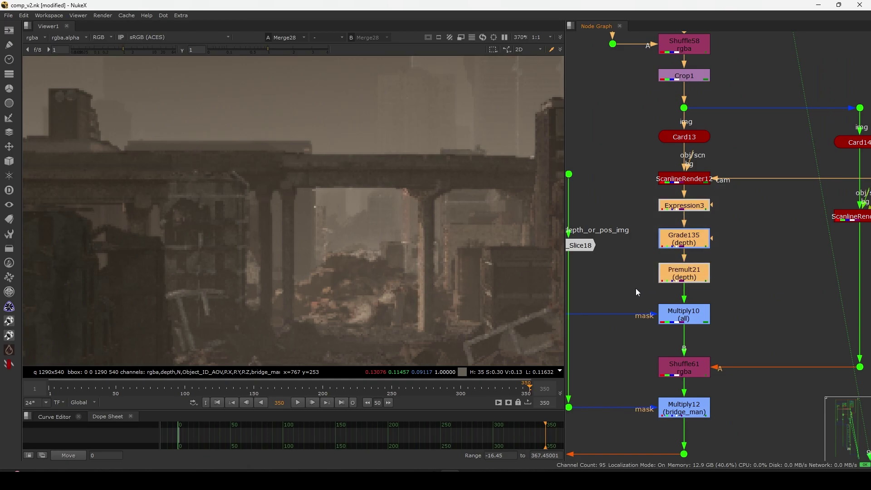
key(d)
middle_drag(664, 333, 760, 263)
scroll(703, 280, down, 3)
scroll(760, 263, down, 3)
middle_drag(573, 317, 628, 304)
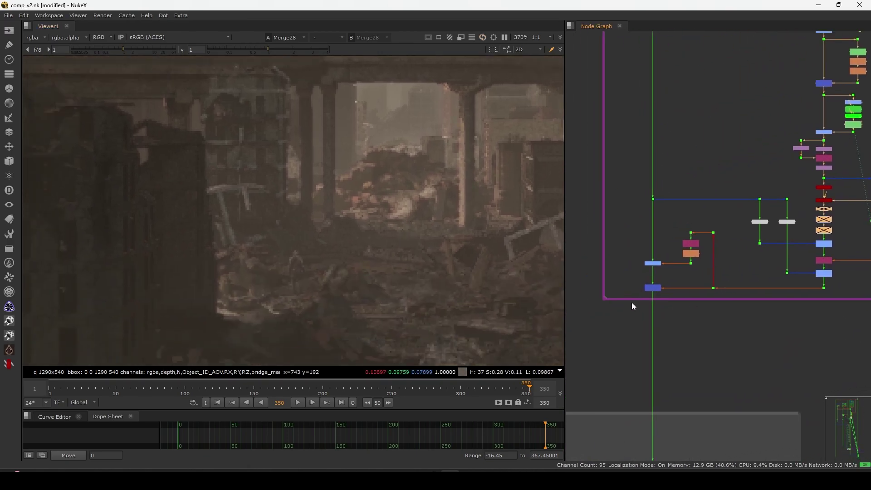
Select Merge86 and trace its output downstream through the node graph.
scroll(628, 303, up, 3)
click(668, 281)
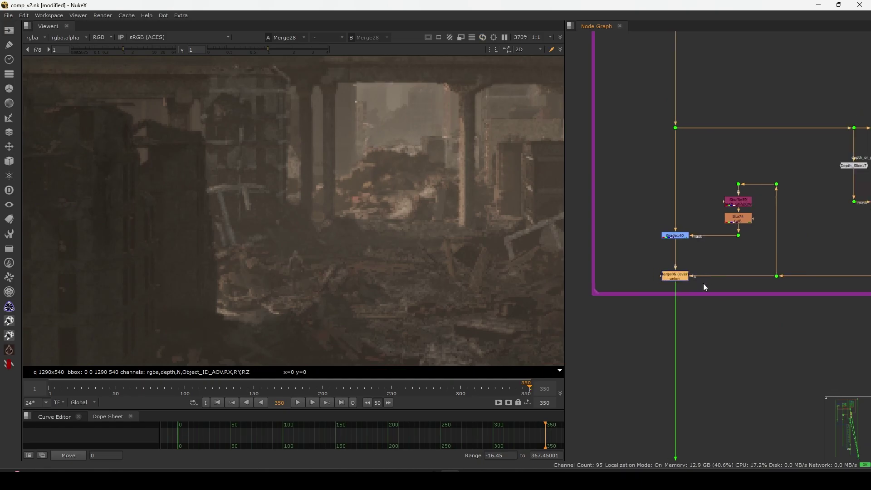
scroll(707, 276, down, 5)
scroll(664, 310, down, 4)
middle_drag(646, 354, 672, 328)
scroll(672, 328, down, 1)
middle_drag(667, 367, 679, 302)
scroll(717, 215, up, 3)
View the isolated man at the dot feeding Merge86's A input.
middle_drag(717, 215, 682, 246)
scroll(664, 253, up, 5)
scroll(648, 245, up, 5)
middle_drag(586, 286, 678, 259)
click(741, 262)
key(1)
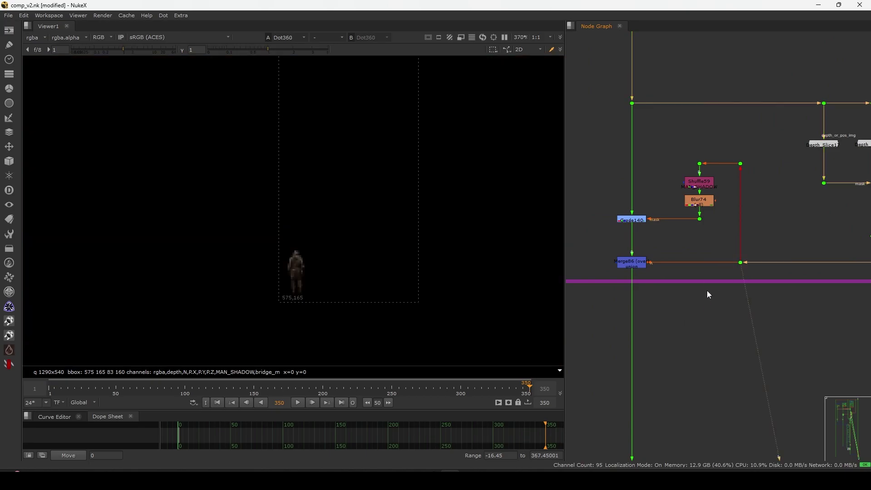
Show the bridge_man layer in the viewer and view the Shuffle61 output.
middle_drag(698, 294, 602, 318)
click(39, 39)
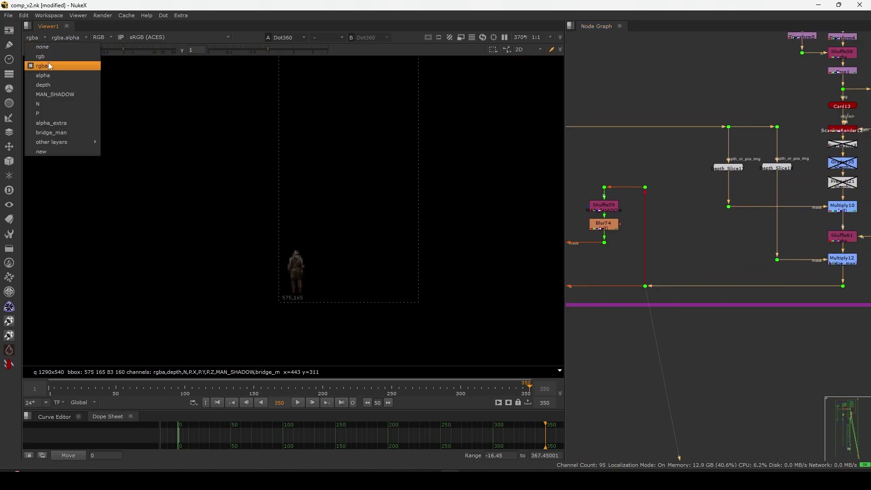
click(51, 133)
scroll(730, 271, down, 2)
middle_drag(730, 272, 597, 301)
click(736, 277)
key(1)
key(1)
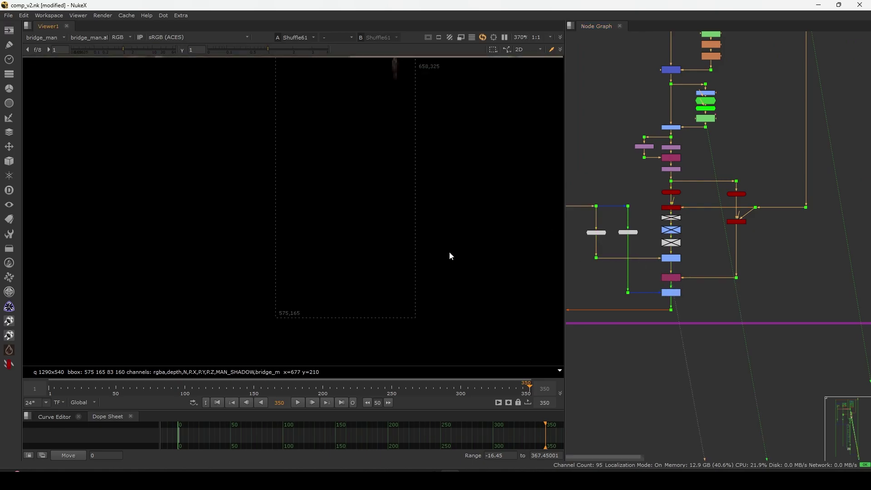
Switch the viewer back to rgba and view the dot that carries ScanlineRender14's output into Shuffle61.
click(42, 37)
click(49, 70)
scroll(709, 254, up, 2)
middle_drag(772, 219, 727, 243)
drag(747, 272, 695, 327)
key(1)
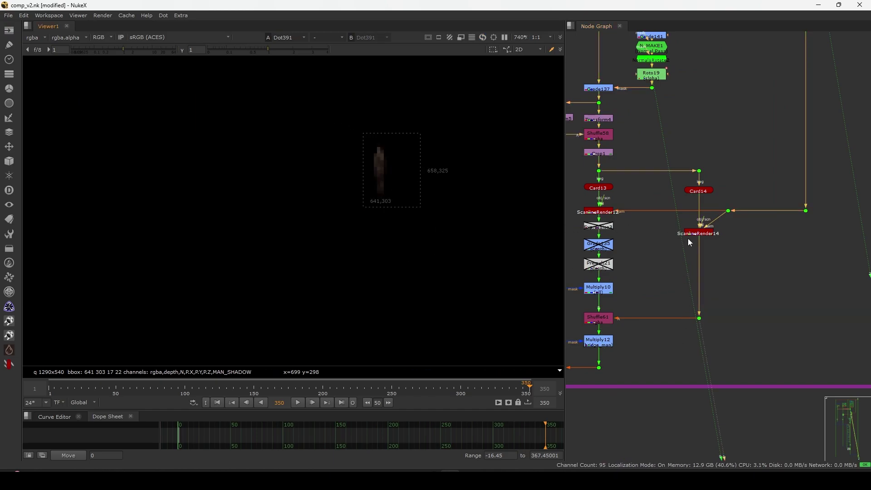
View the dots on the mask branch and the main pipe at the MAN section.
scroll(671, 295, down, 10)
scroll(696, 303, up, 7)
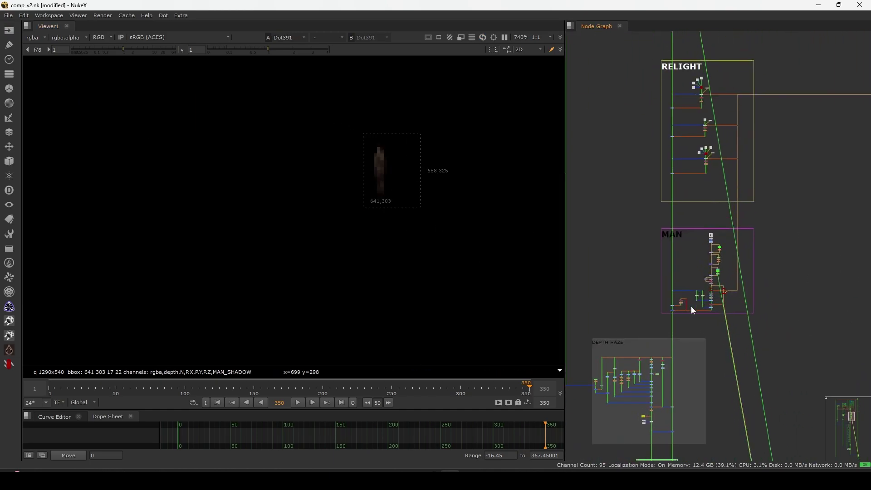
click(679, 300)
key(1)
click(669, 289)
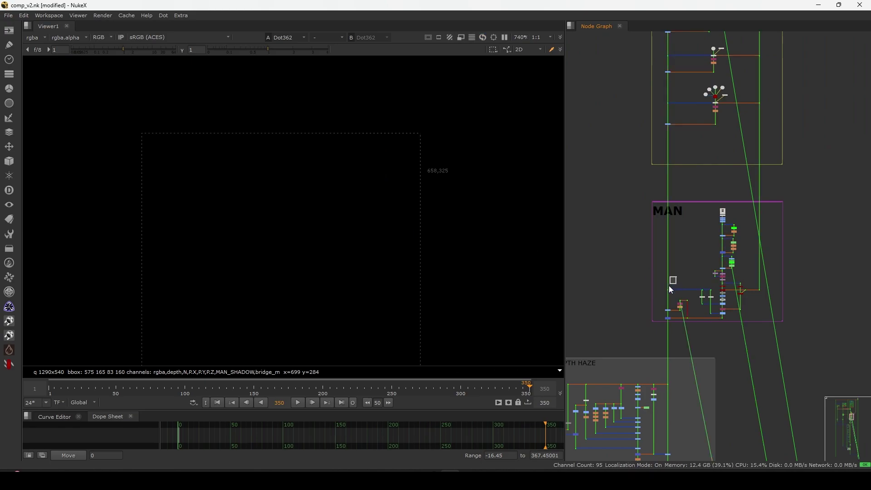
key(1)
View the Read38 CG render in the smoke layers section, fit it in the viewer and raise the viewer gain to 10.5.
scroll(689, 290, down, 5)
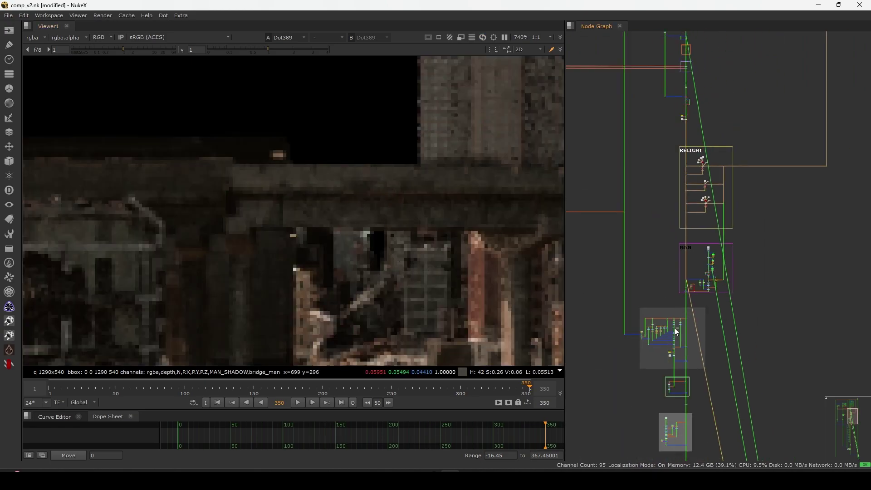
middle_drag(649, 436, 681, 254)
middle_drag(661, 356, 667, 295)
scroll(678, 254, up, 4)
middle_drag(684, 223, 693, 239)
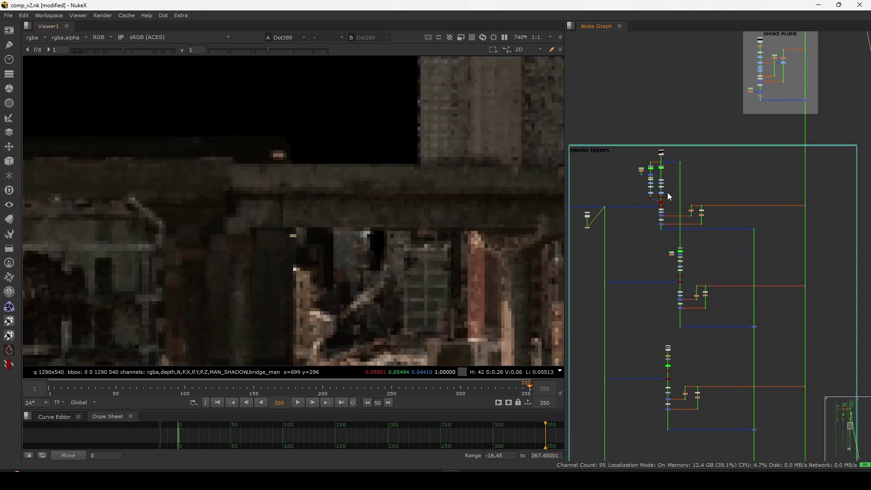
alt+middle_drag(657, 208, 698, 178)
drag(706, 172, 614, 195)
alt+middle_drag(640, 184, 721, 231)
middle_drag(656, 261, 706, 255)
scroll(707, 232, up, 5)
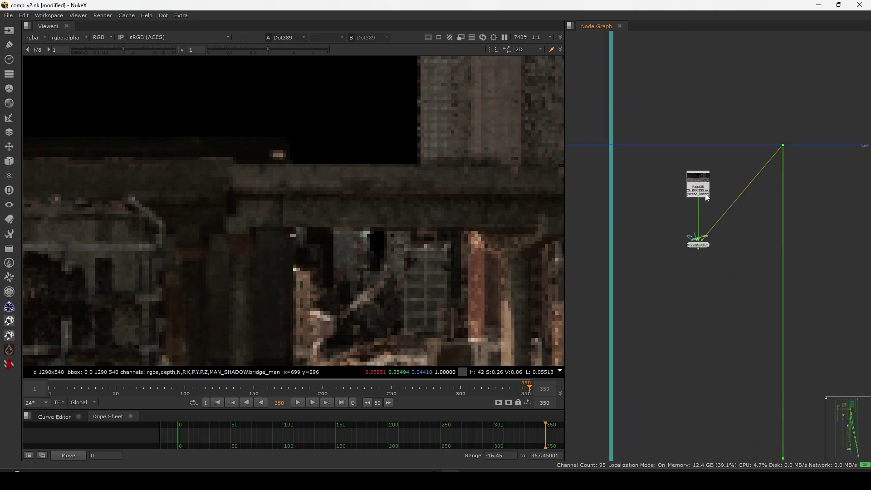
click(705, 191)
key(1)
key(f)
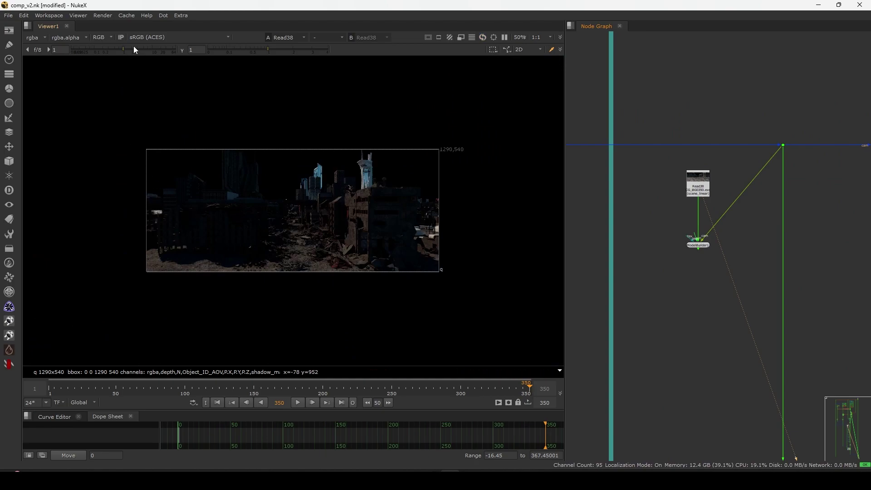
drag(129, 49, 152, 50)
scroll(701, 244, up, 1)
Open the ModelBuilder1 properties and view its 3D scene over the source image.
click(699, 250)
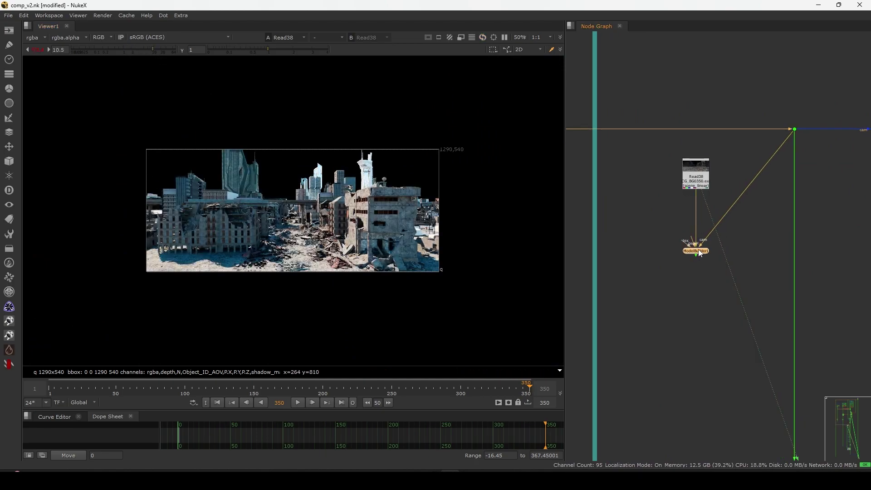
double_click(698, 252)
key(1)
click(679, 224)
drag(644, 157, 713, 128)
scroll(702, 260, up, 3)
click(705, 245)
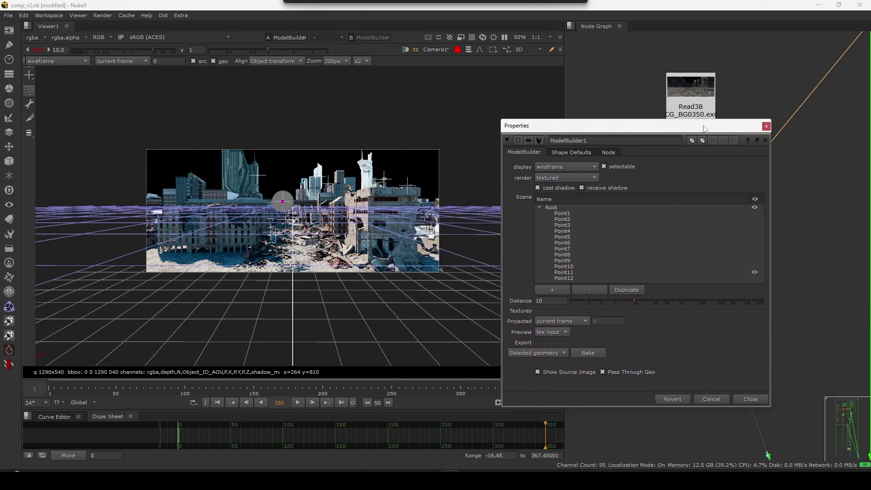
Turn on visibility for all the points from Point1 to Point12 in ModelBuilder1's scene list.
drag(570, 276, 644, 277)
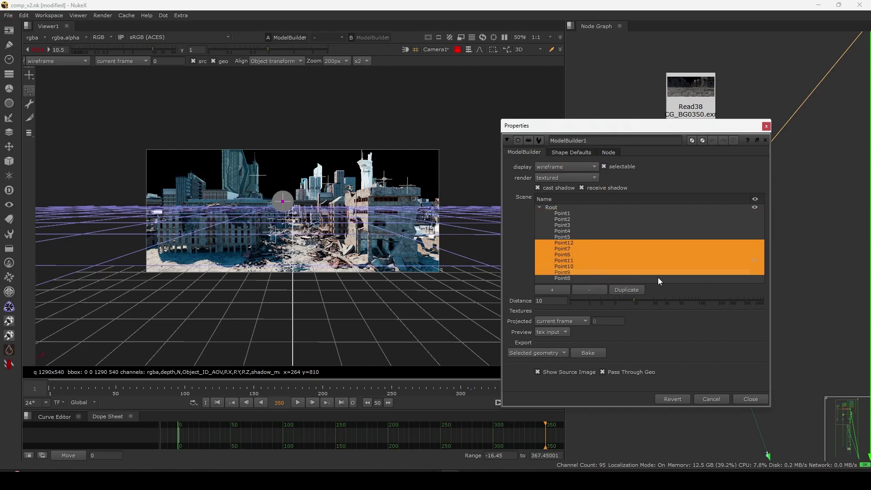
click(754, 271)
click(756, 254)
click(755, 248)
click(755, 243)
click(755, 237)
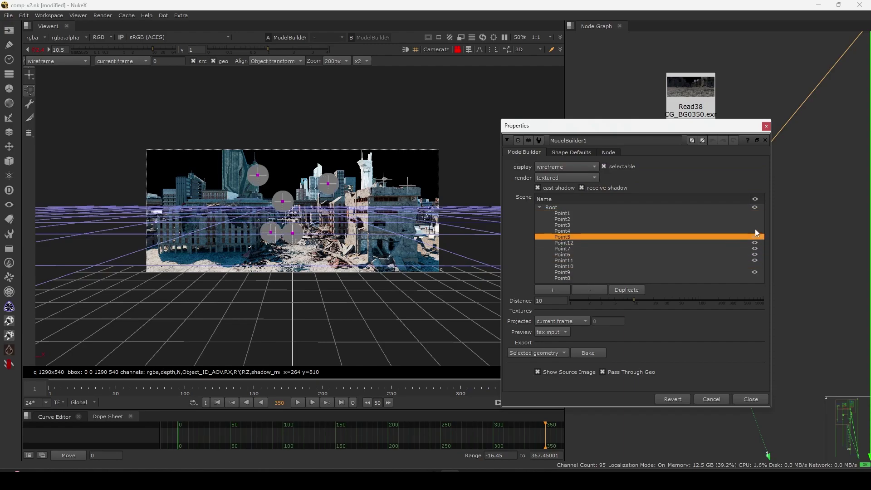
click(755, 230)
click(755, 225)
click(755, 218)
click(755, 213)
click(755, 225)
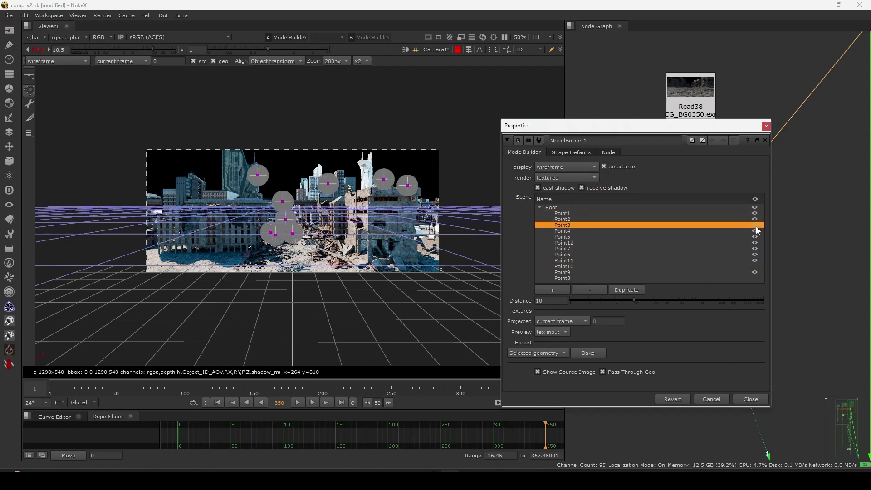
click(754, 267)
click(755, 278)
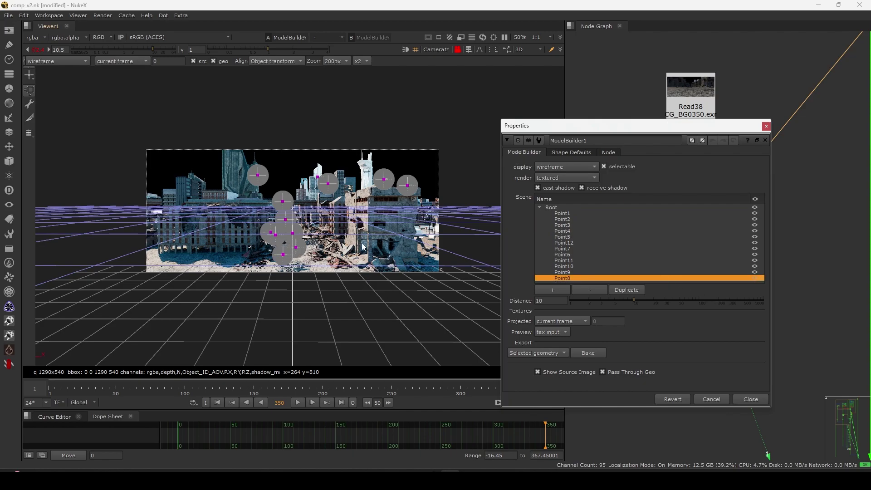
Scrub from frame 350 back to frame 299 and check how the points sit on the buildings.
scroll(372, 229, up, 1)
drag(578, 128, 635, 107)
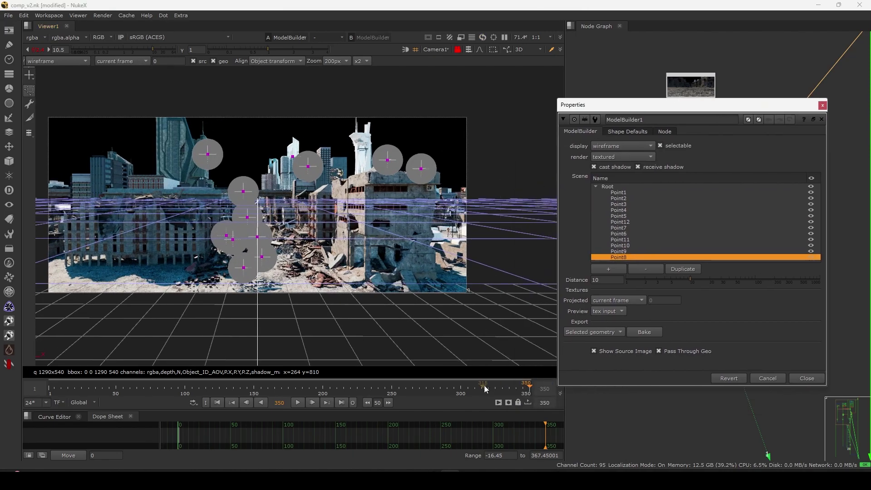
drag(526, 389, 459, 390)
click(485, 161)
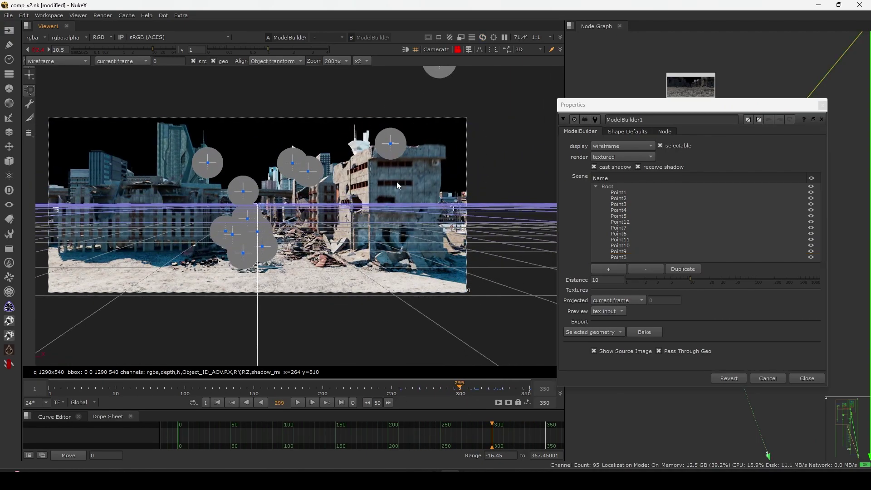
Unlock the 3D view from Camera1 and examine the depth layout of the points around frame 297.
click(458, 50)
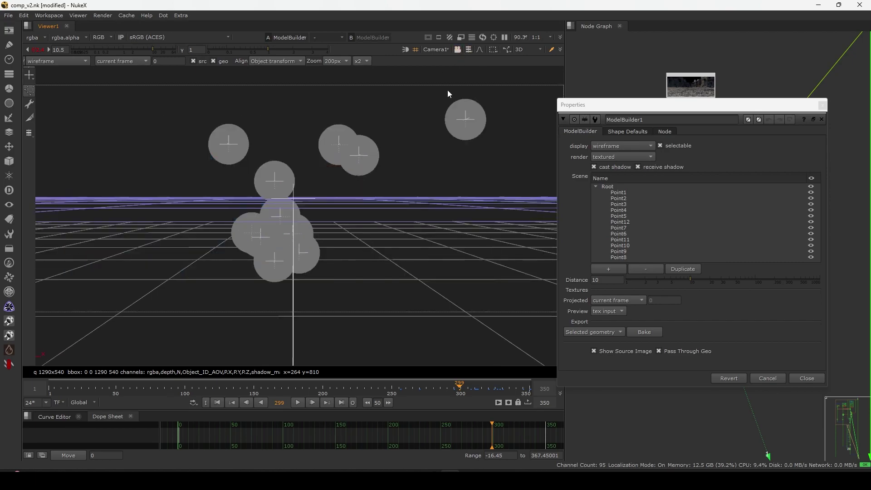
scroll(392, 186, down, 10)
ctrl+drag(384, 189, 261, 252)
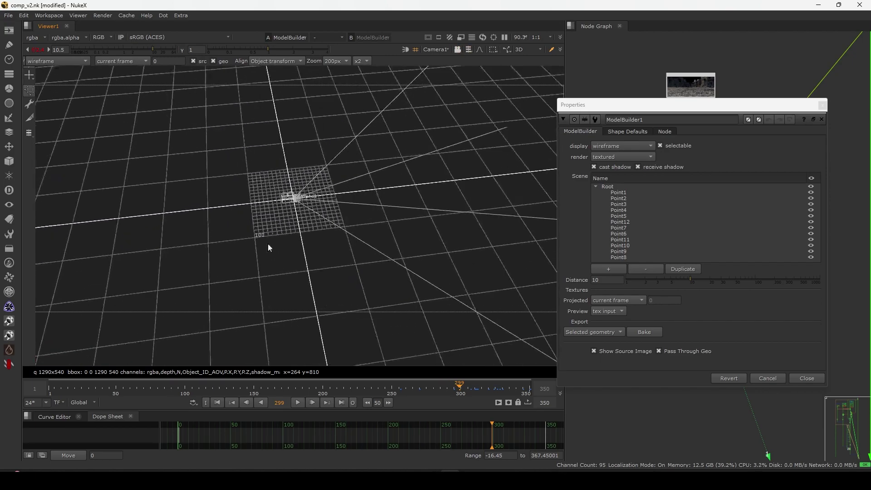
scroll(309, 213, up, 8)
ctrl+drag(315, 223, 355, 230)
mouse_move(455, 391)
mouse_down()
mouse_move(284, 401)
mouse_move(456, 393)
mouse_up()
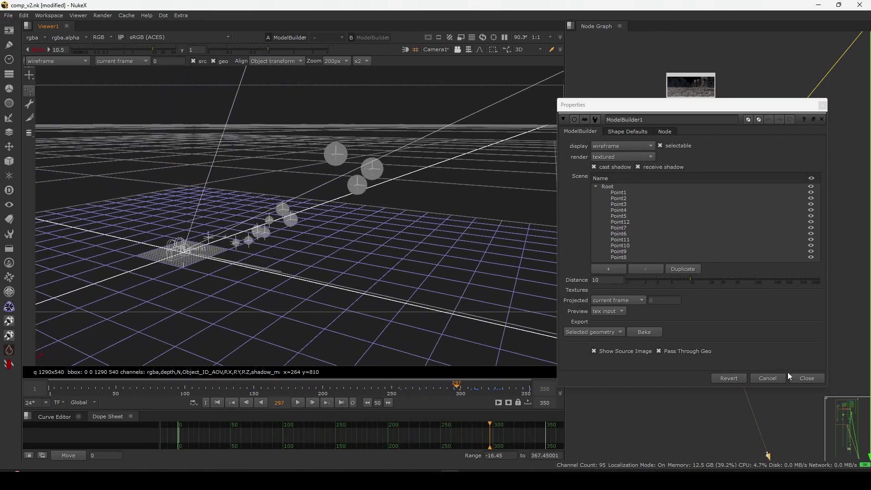
Close the ModelBuilder1 properties and open the Card14 properties in the MAN section.
click(798, 376)
scroll(726, 338, down, 6)
middle_drag(721, 311, 606, 385)
scroll(662, 350, down, 6)
middle_drag(768, 225, 643, 429)
scroll(685, 181, up, 4)
scroll(708, 163, up, 4)
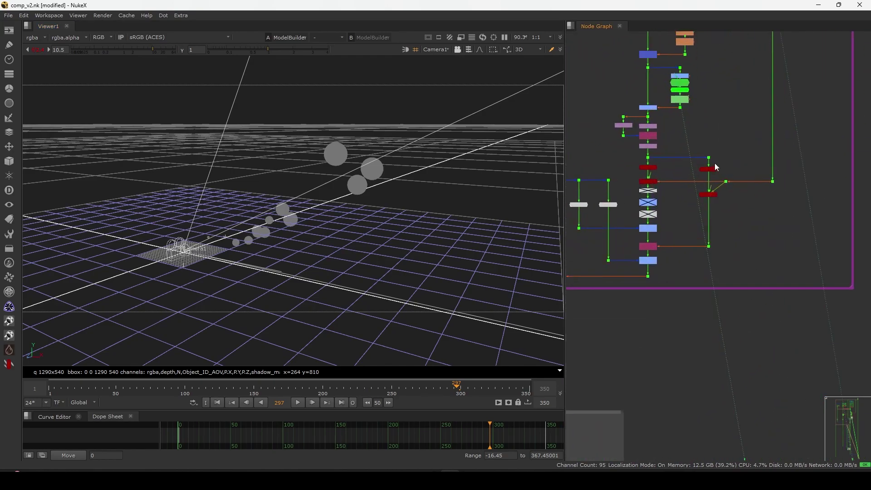
double_click(708, 171)
Examine Card14's placement relative to the camera and the points in a side view.
ctrl+drag(379, 234, 266, 226)
key(x)
middle_drag(295, 230, 178, 295)
scroll(287, 309, down, 1)
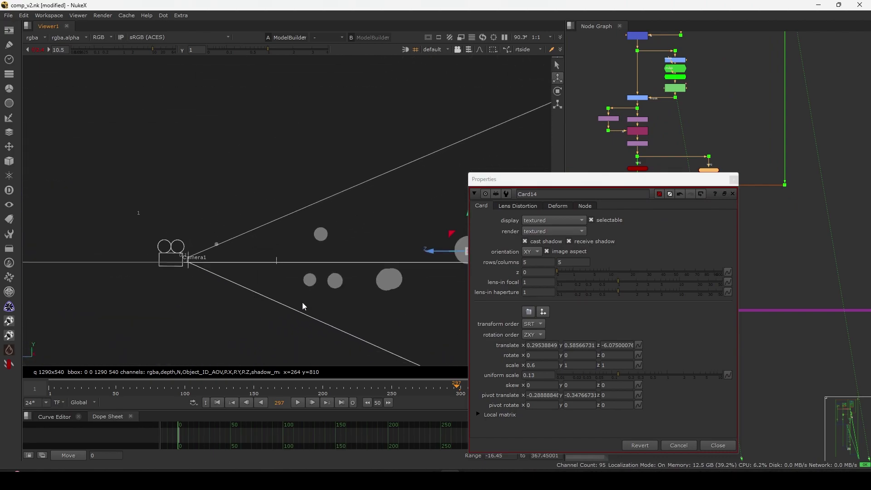
middle_drag(399, 273, 233, 295)
scroll(305, 279, up, 8)
scroll(329, 213, down, 6)
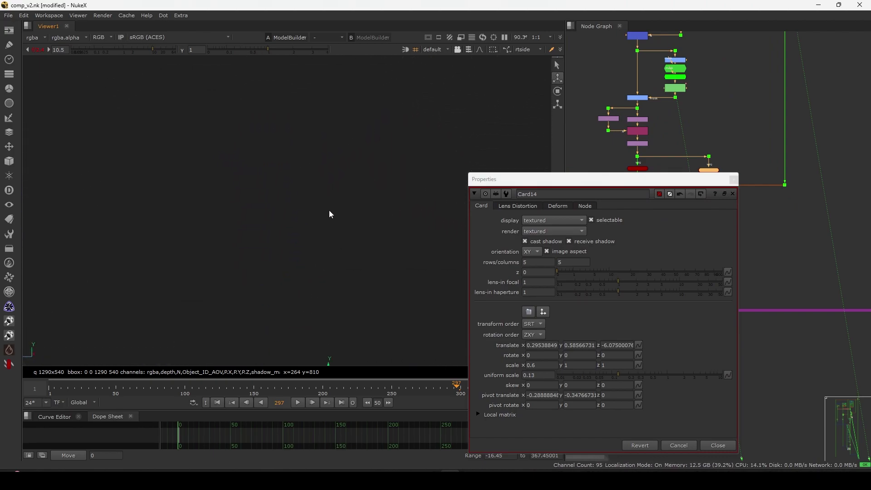
Close the Card14 properties, view Merge86 and reset the viewer gain to 1 to inspect the bridge area.
click(733, 180)
scroll(660, 258, down, 3)
click(633, 223)
key(1)
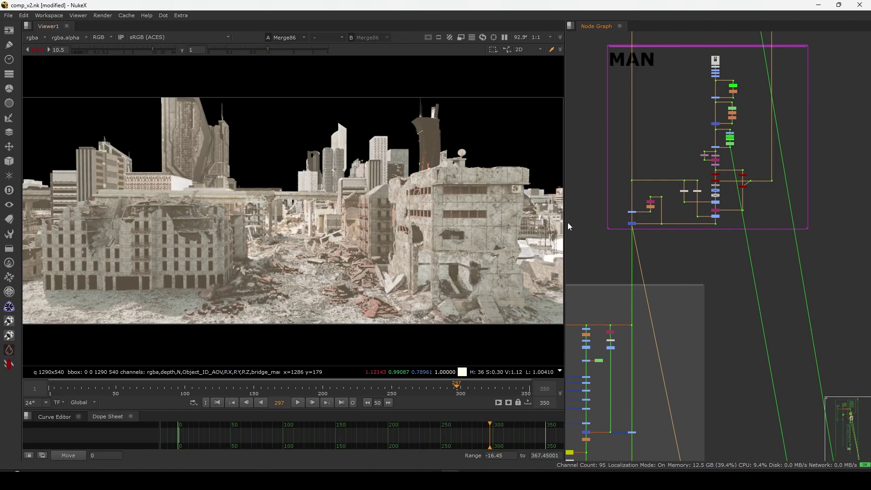
click(39, 51)
scroll(253, 279, up, 5)
drag(251, 276, 252, 274)
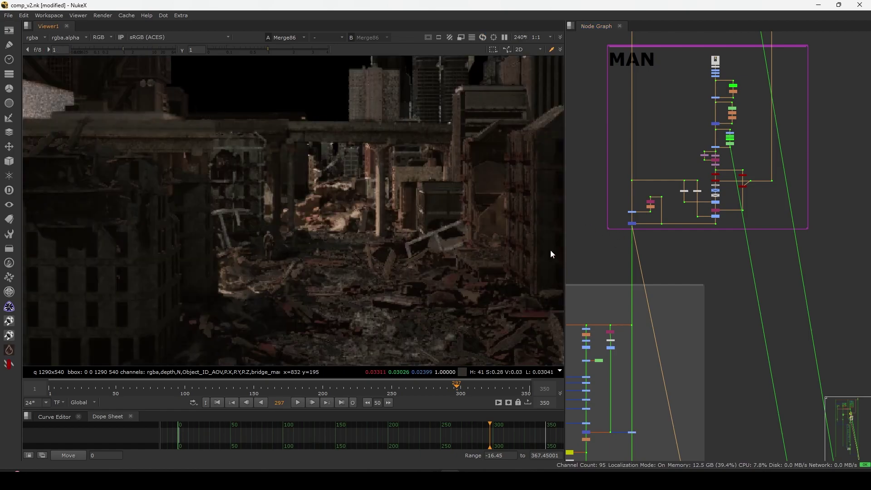
View the Merge28 output in the depth haze section.
middle_drag(651, 348, 703, 158)
click(684, 295)
key(1)
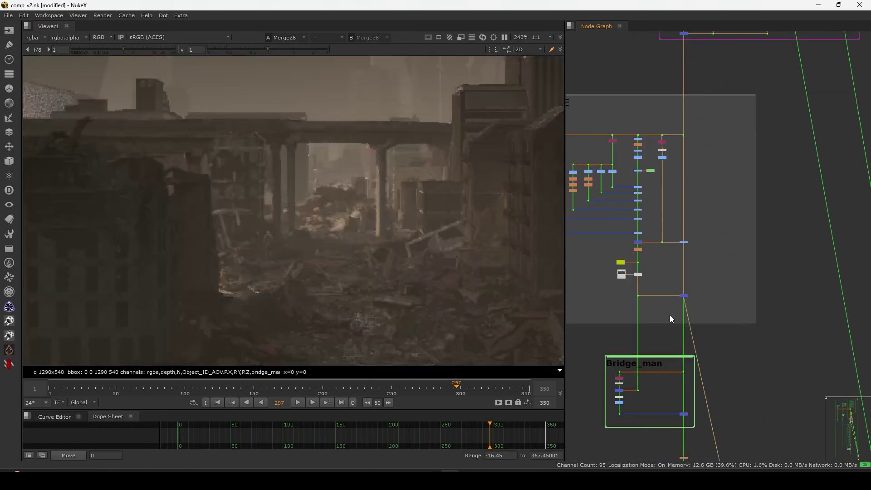
Select Shuffle61 in the MAN chain and trace the main pipe down to Merge28.
scroll(675, 309, down, 3)
scroll(669, 334, up, 2)
middle_drag(671, 334, 604, 466)
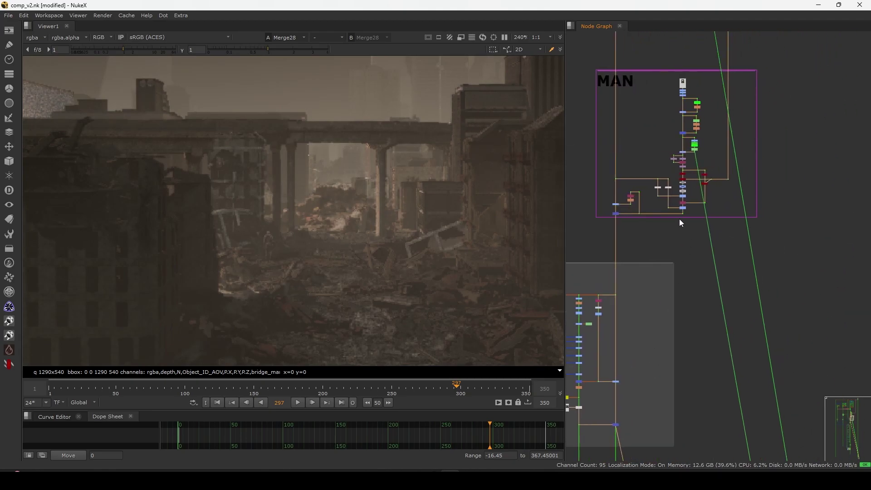
scroll(695, 202, up, 6)
scroll(699, 199, up, 2)
double_click(656, 216)
click(656, 165)
scroll(631, 189, down, 8)
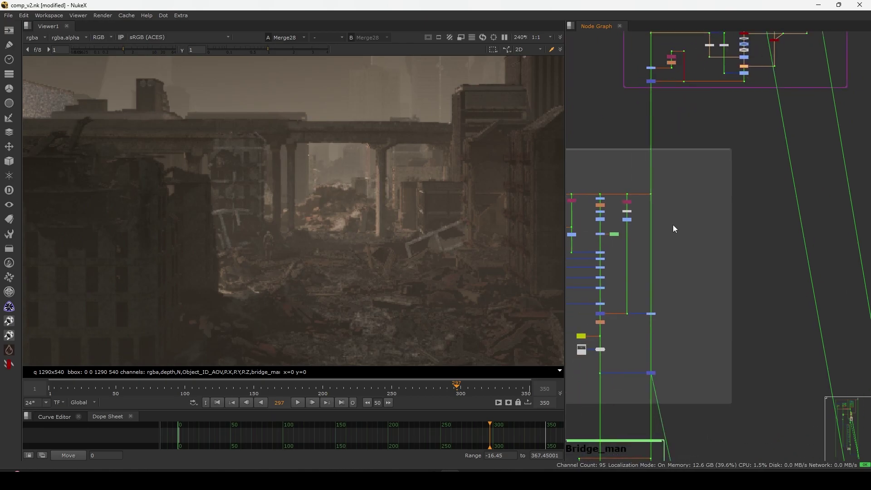
scroll(646, 301, up, 8)
drag(681, 216, 628, 269)
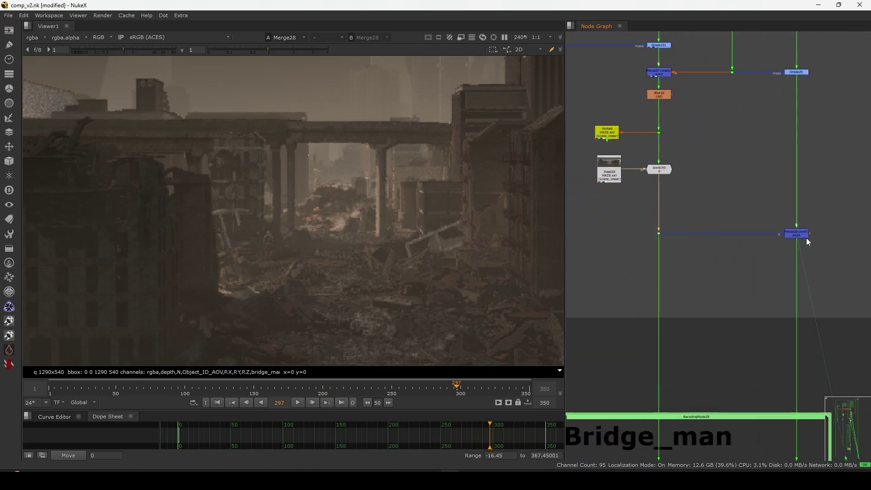
Show the bridge_man layer of the Merge28 output and return the viewer to rgba.
click(34, 37)
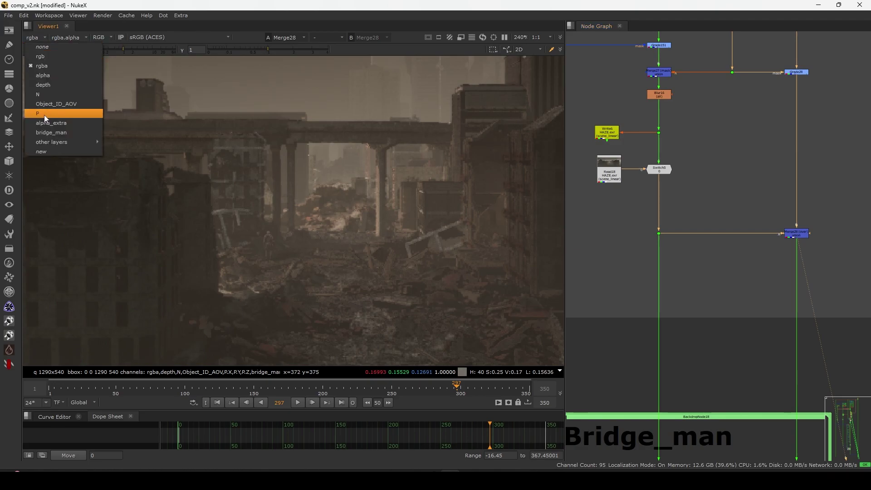
click(50, 132)
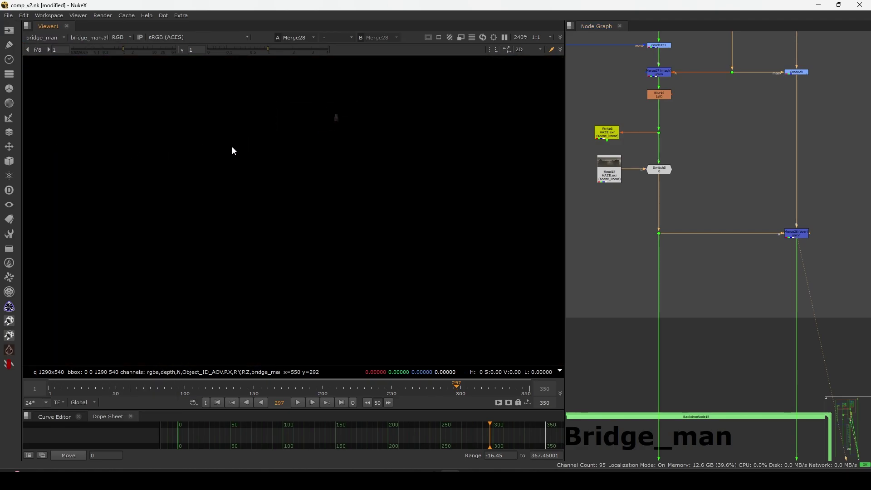
click(42, 38)
click(45, 66)
Inspect the Bridge_man section by viewing the haze input at Dot419 and the Merge67 output.
scroll(636, 192, down, 4)
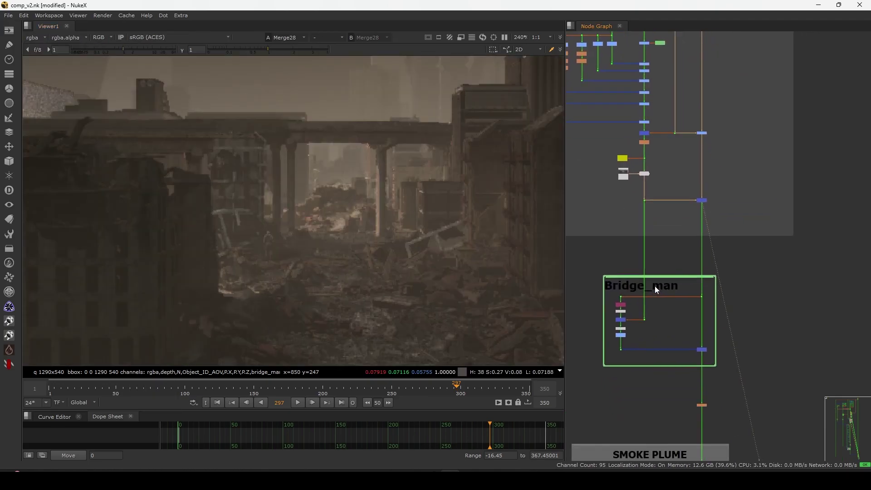
middle_drag(657, 297, 659, 238)
scroll(627, 254, up, 7)
click(629, 245)
key(1)
middle_drag(657, 296, 671, 266)
drag(671, 267, 749, 311)
key(1)
click(639, 282)
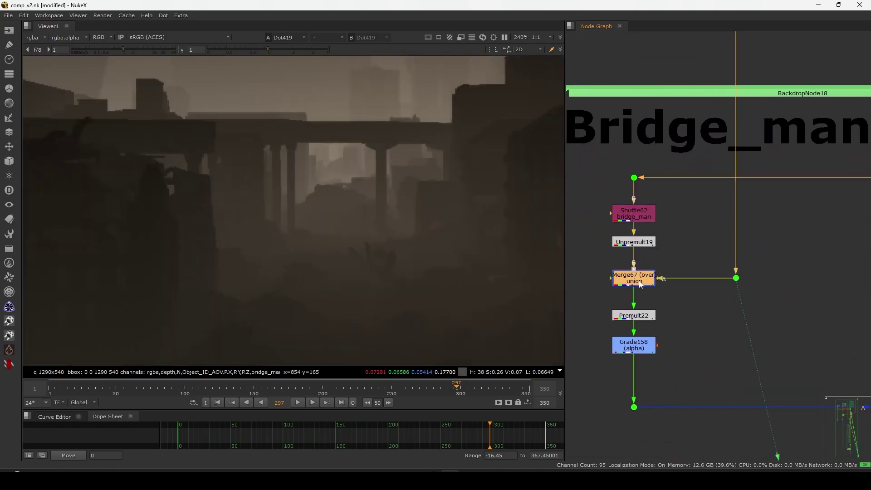
key(1)
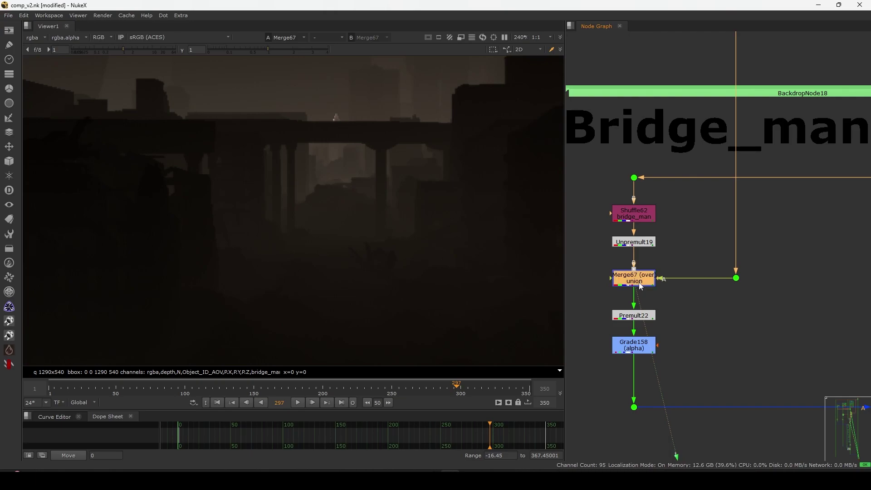
Review the Merge67 settings and view the Unpremult19 and Premult22 outputs in the Bridge_man chain.
double_click(636, 283)
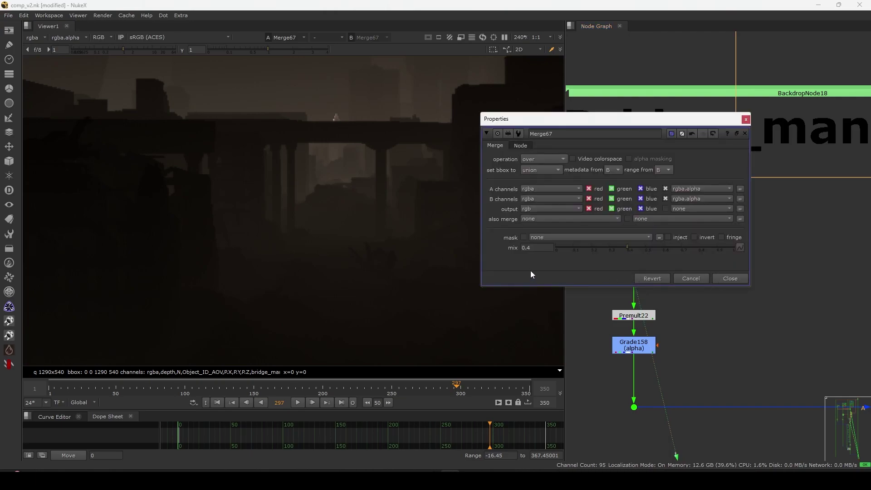
click(726, 278)
key(1)
click(635, 347)
click(635, 243)
key(1)
click(634, 315)
key(1)
View the Merge97 output and compare it with Unpremult19, Merge67 and Premult22 disabled and re-enabled.
scroll(635, 317, down, 6)
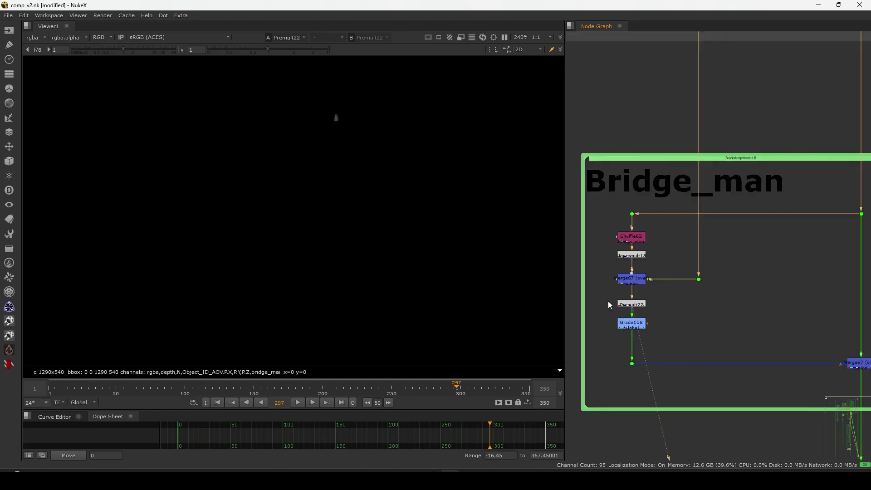
click(785, 336)
key(1)
scroll(655, 296, up, 2)
scroll(655, 292, up, 3)
click(622, 262)
drag(653, 218, 581, 303)
key(d)
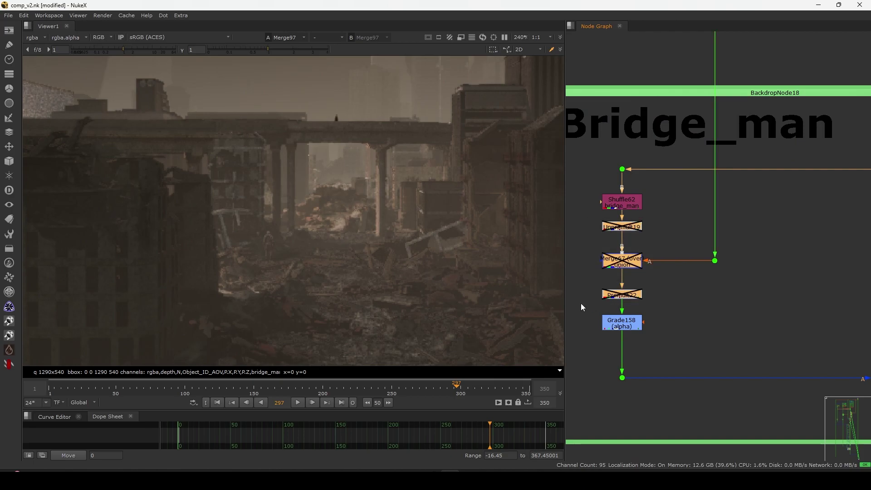
key(d)
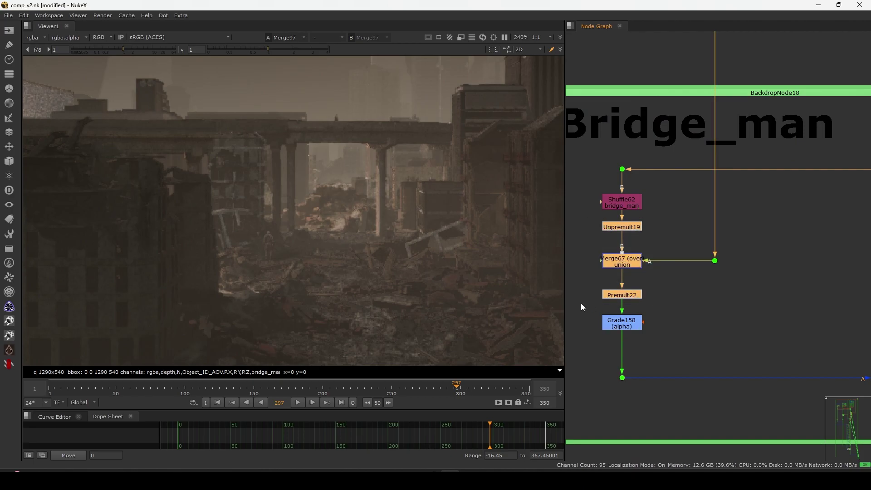
Examine the man on the bridge close up in the Merge97 output and trace the pipes of the Bridge_man section.
scroll(356, 114, up, 8)
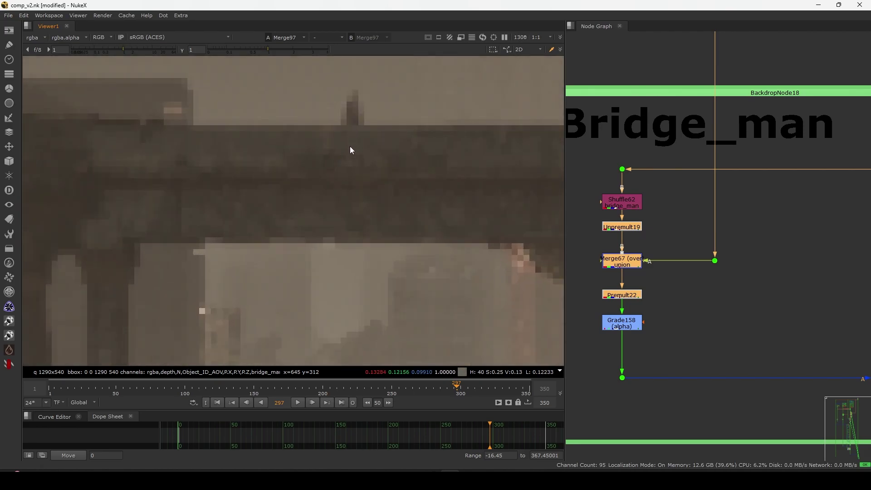
scroll(655, 245, down, 4)
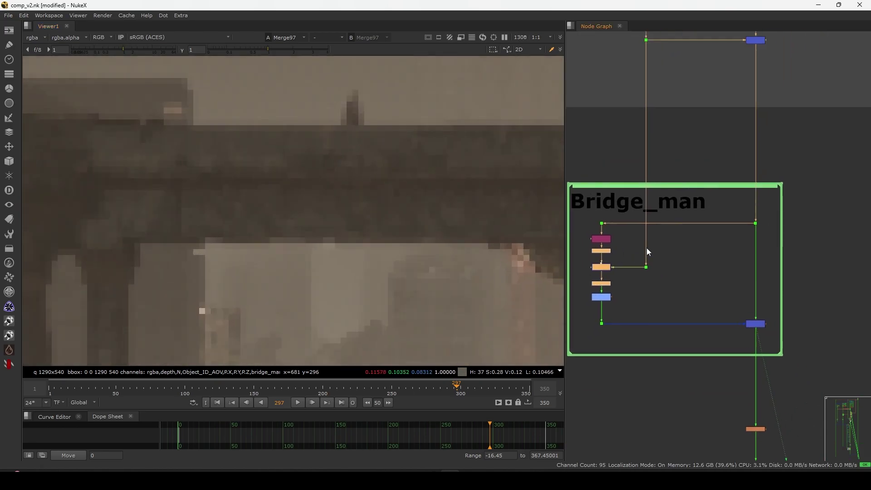
drag(782, 210, 589, 228)
scroll(589, 227, up, 4)
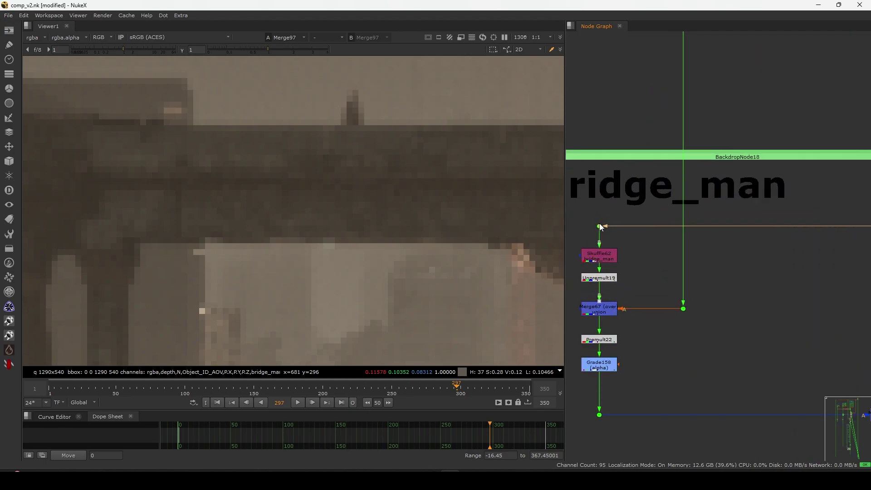
click(604, 227)
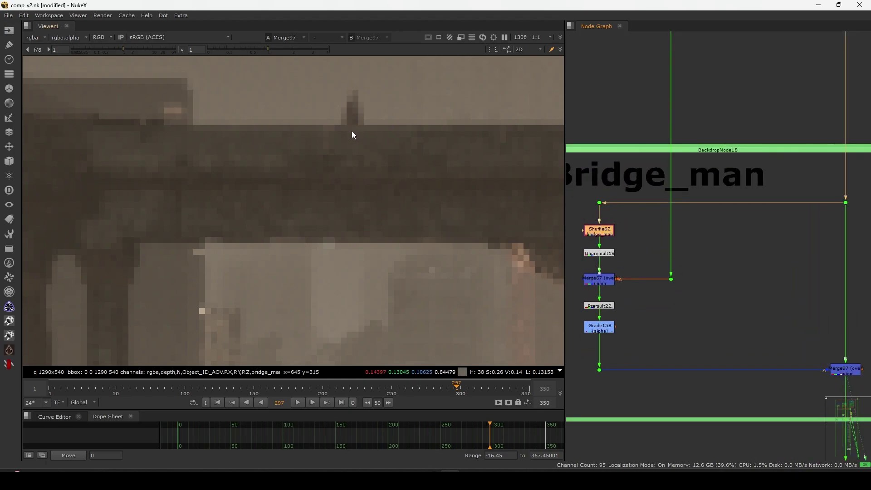
middle_drag(352, 131, 355, 156)
click(730, 271)
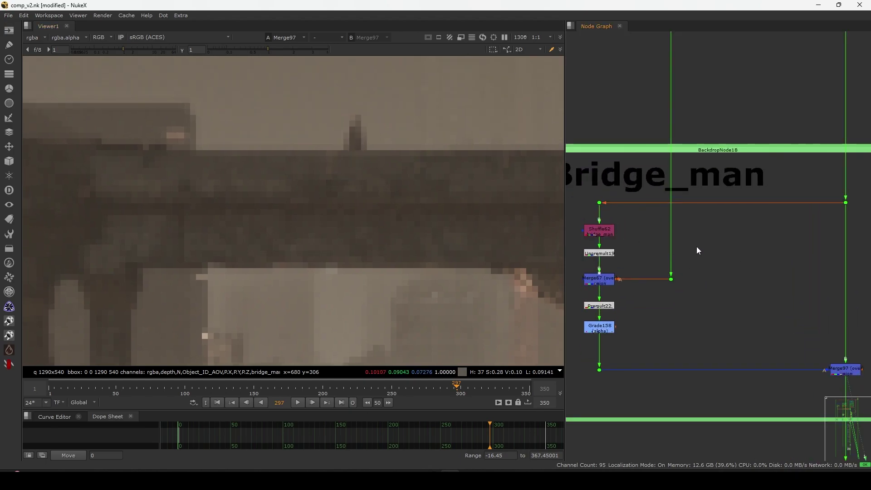
Toggle Merge67 off and on to compare the haze on the man in the Merge97 output.
middle_drag(622, 323, 630, 300)
click(610, 259)
key(d)
key(d)
key(d)
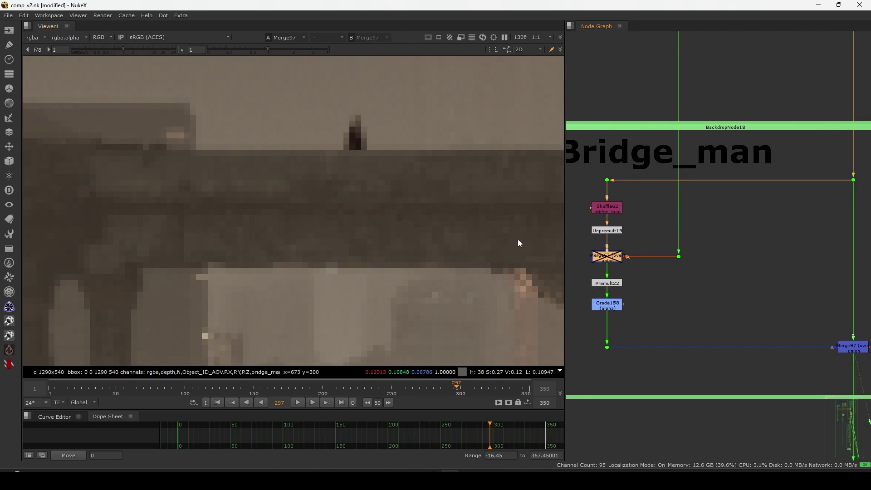
key(d)
View the Write1 output and compare the bridge man with Merge67 disabled and re-enabled.
click(743, 267)
key(2)
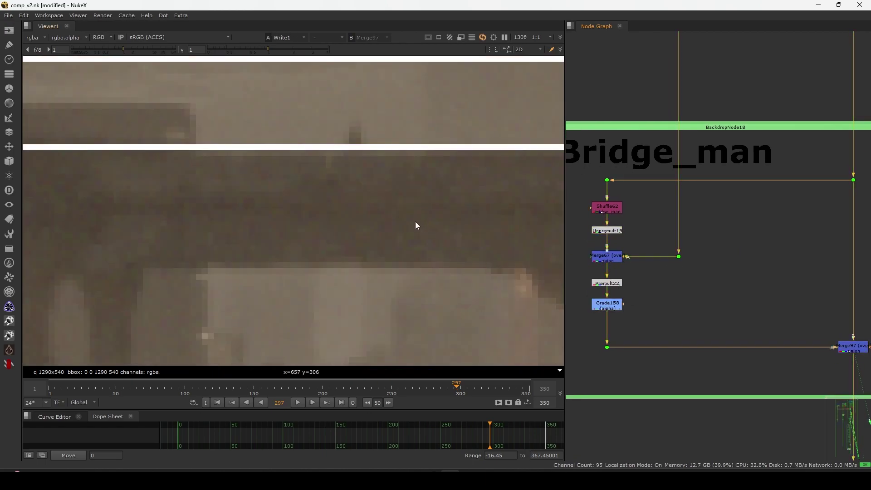
scroll(418, 222, down, 3)
click(605, 259)
key(d)
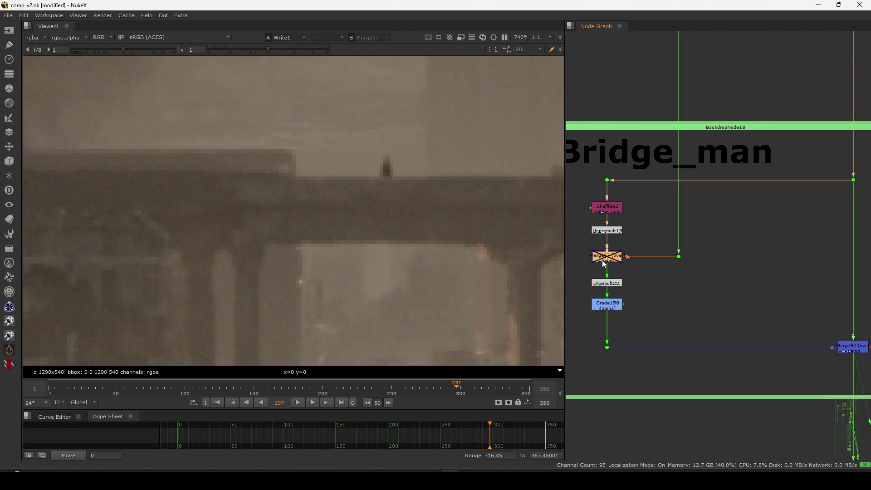
key(d)
scroll(409, 226, down, 5)
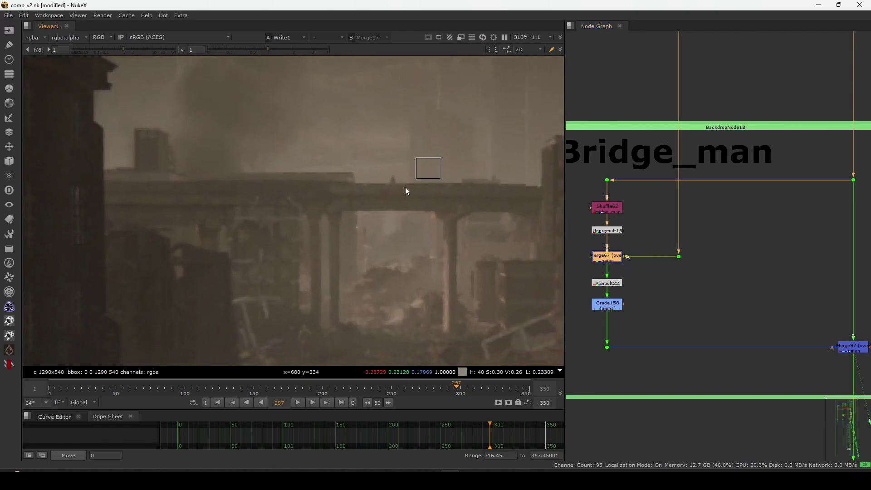
Try a Blur of size 20 on the haze pipe feeding Merge67 and remove it again.
scroll(399, 181, up, 2)
click(646, 227)
key(b)
drag(654, 222, 679, 223)
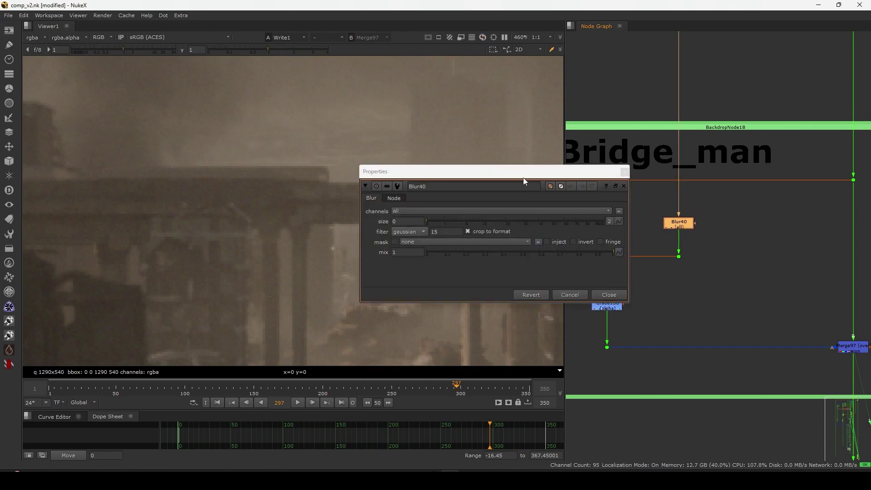
text(20)
key(Return)
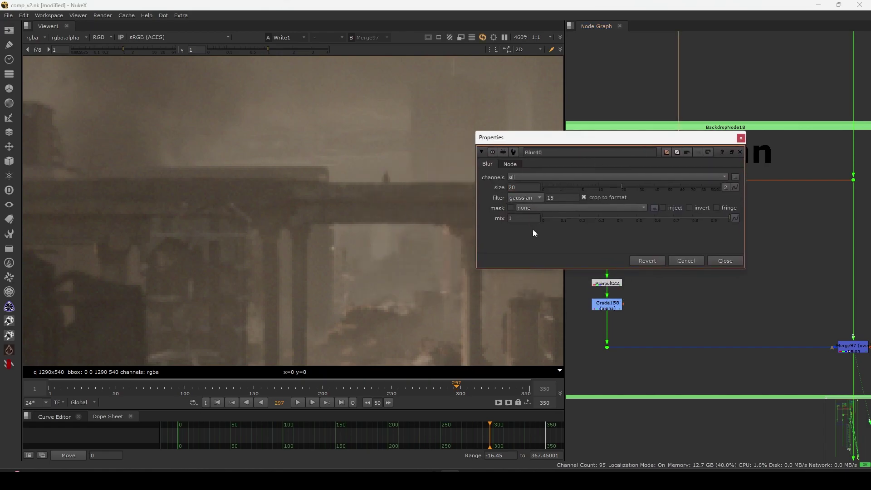
key(Escape)
click(677, 224)
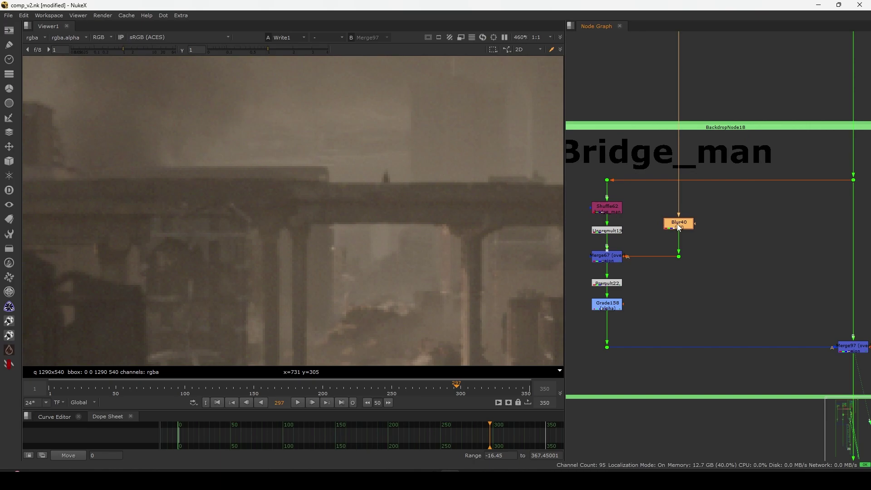
Check the mix value of Merge67 and close its properties.
double_click(614, 262)
click(540, 248)
text(0.4)
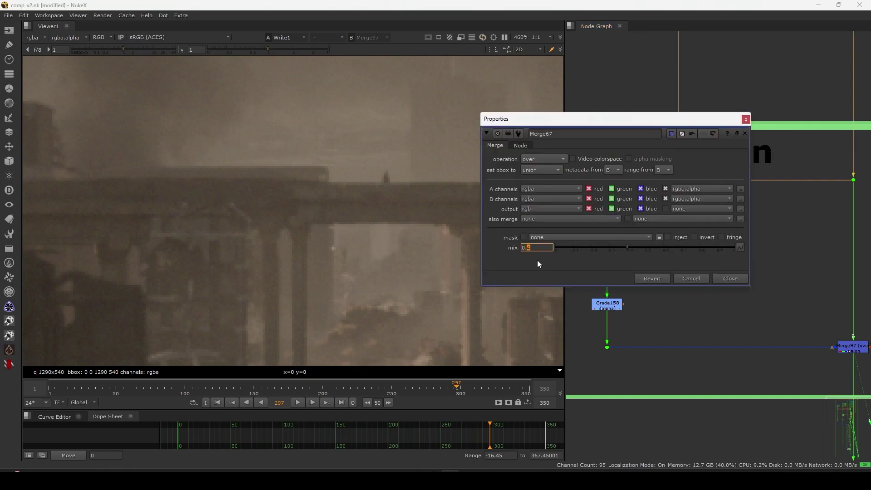
click(737, 278)
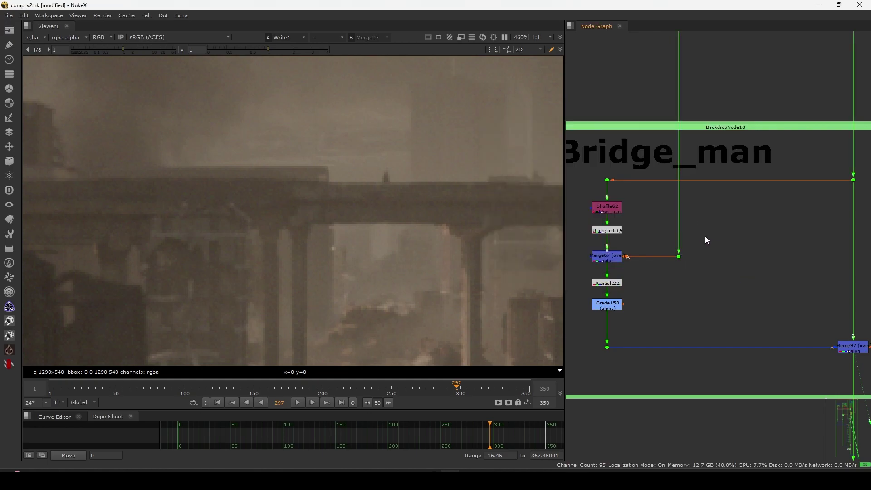
Follow the main pipe from the Bridge_man section past the smoke plume down to the Volume ray section.
scroll(411, 231, down, 3)
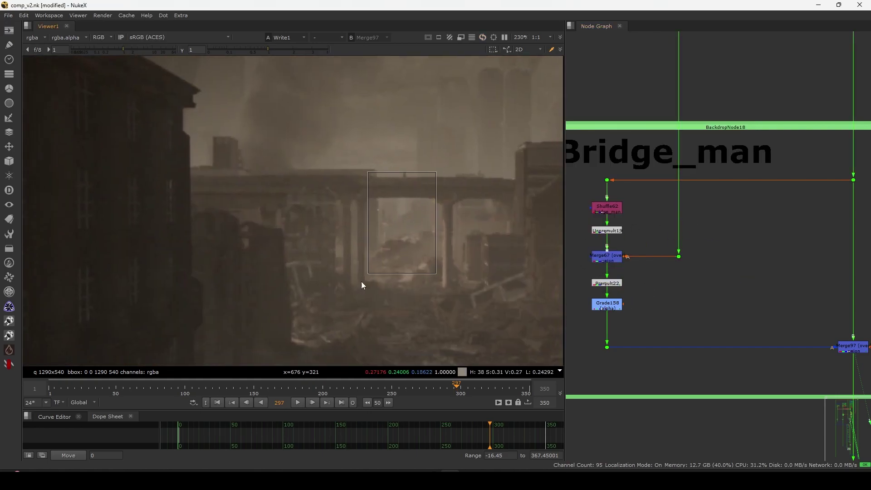
scroll(693, 230, down, 5)
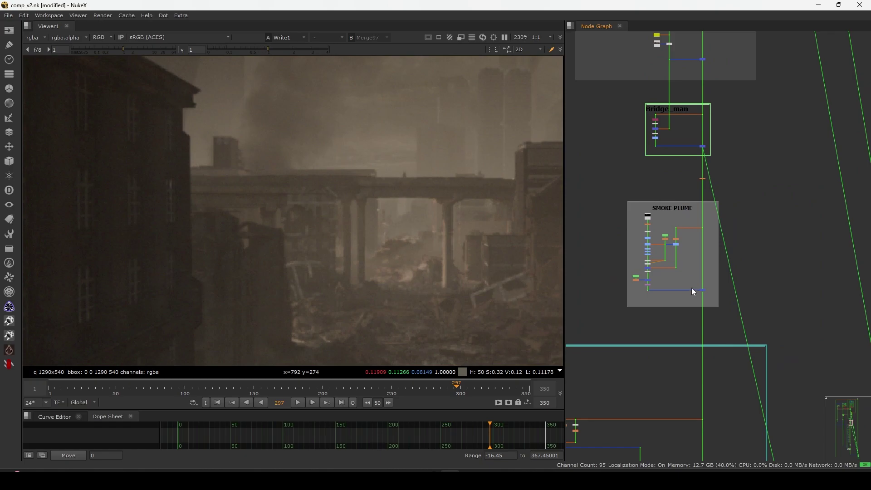
drag(712, 294, 712, 295)
scroll(679, 284, down, 4)
middle_drag(656, 395, 664, 268)
middle_drag(664, 343, 663, 207)
middle_drag(668, 377, 673, 241)
middle_drag(675, 374, 676, 248)
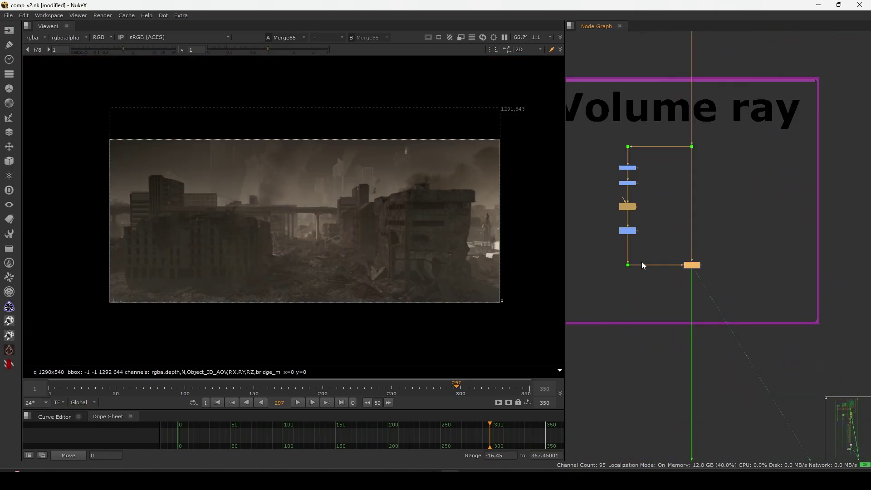
Inspect the Volume ray branch at Dot346, the volume rays node and Grade134 with the viewer gain raised to 7.5.
click(628, 265)
key(1)
drag(126, 50, 148, 52)
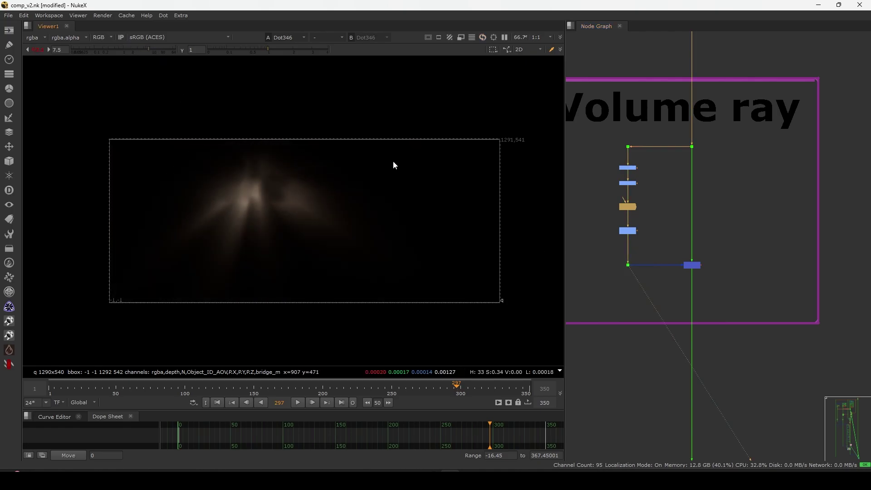
click(631, 206)
key(1)
click(627, 231)
key(1)
scroll(620, 233, up, 4)
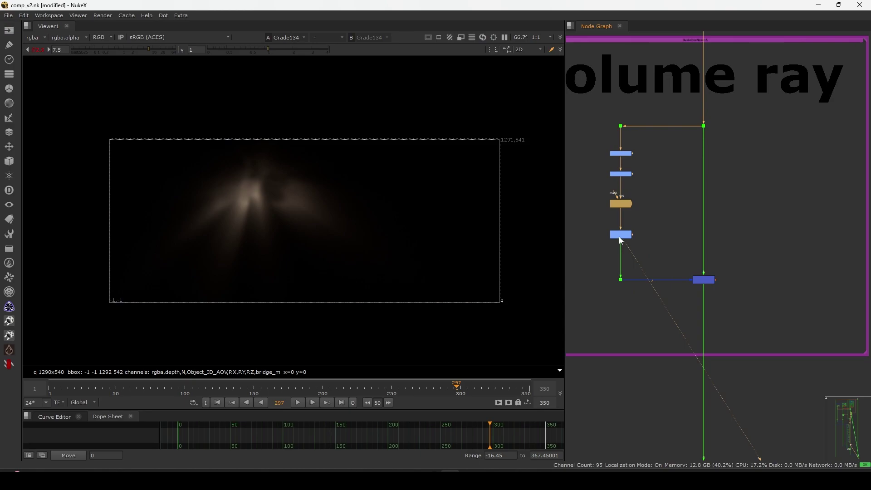
Check the Grade134 settings and view the Merge85 output with the viewer gain reset to 1.
key(Return)
click(590, 338)
middle_drag(703, 303, 627, 281)
click(734, 292)
key(1)
click(37, 50)
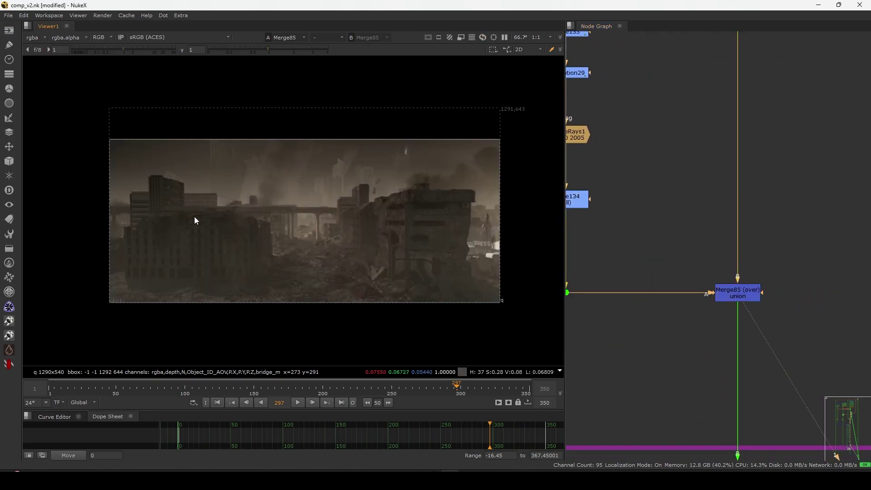
Toggle Merge85 off and on to compare the volume rays in its own output.
scroll(255, 213, up, 2)
drag(661, 272, 789, 327)
key(d)
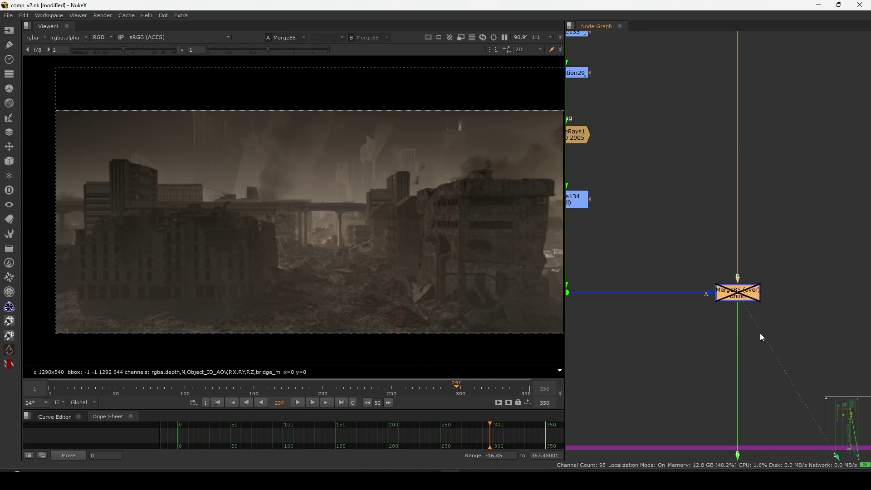
key(d)
key(d)
key(d)
click(672, 243)
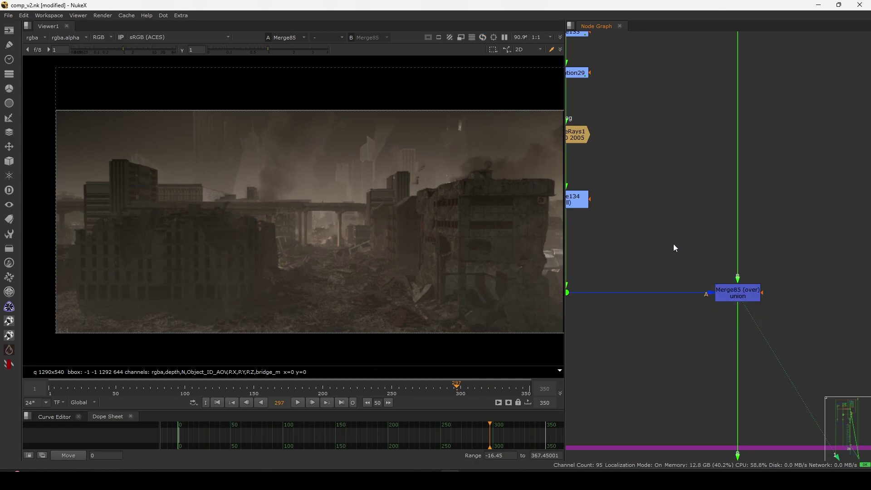
View the Write1 output and repeatedly toggle Merge85 to compare the final image with and without volume rays.
key(2)
scroll(341, 216, up, 2)
drag(646, 238, 789, 329)
key(d)
key(d)
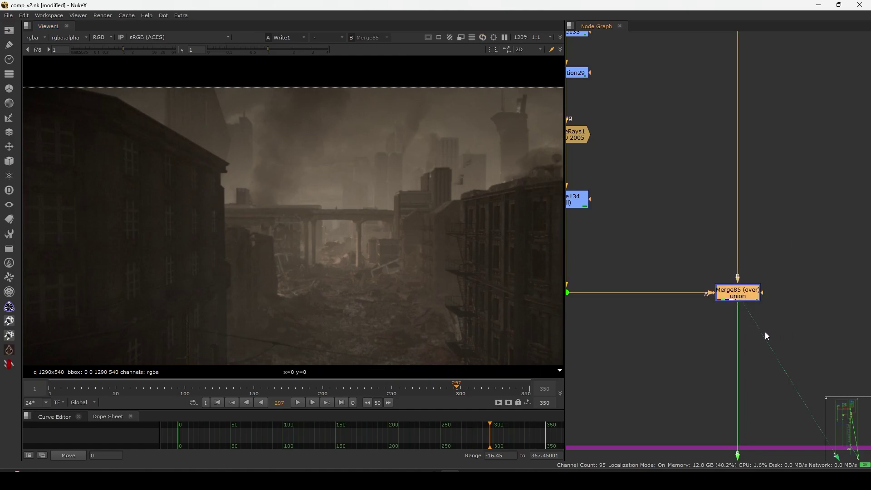
key(d)
key(d)
key(d)
key(d)
key(d)
key(d)
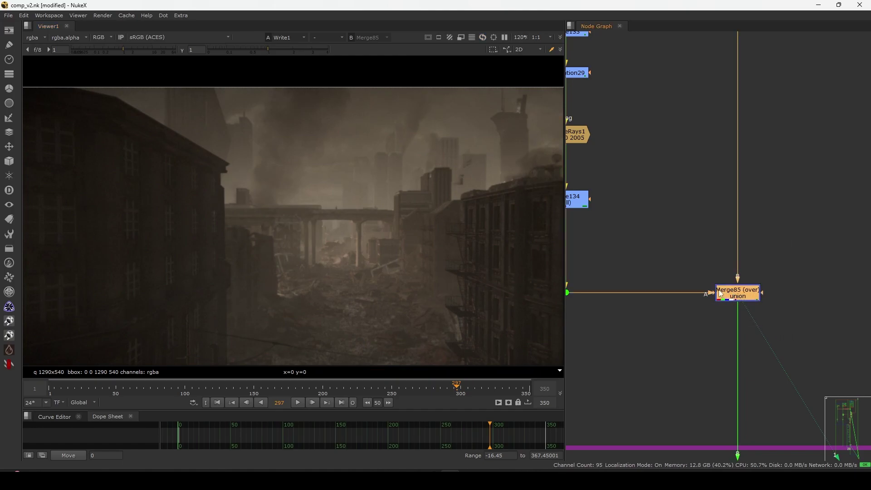
View the smoke plume merge Merge22 at frame 350 and switch the viewer back to Write1.
scroll(700, 287, down, 8)
scroll(675, 326, down, 10)
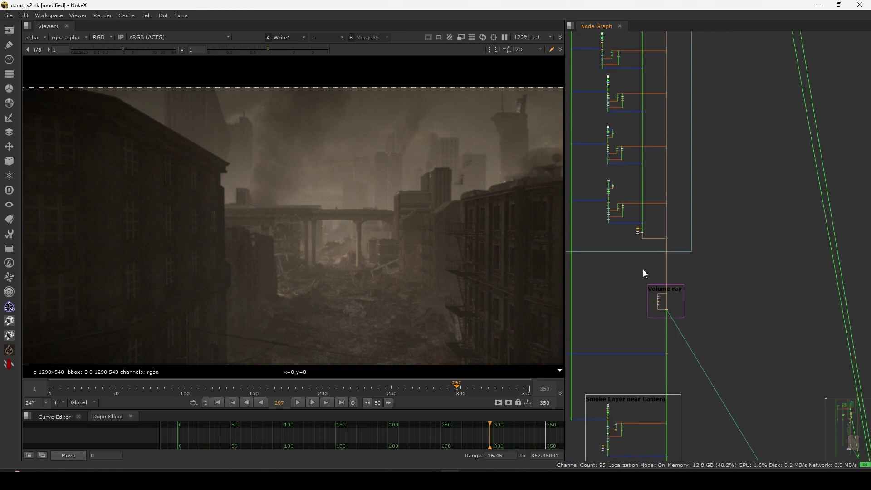
scroll(644, 214, up, 5)
scroll(648, 291, up, 8)
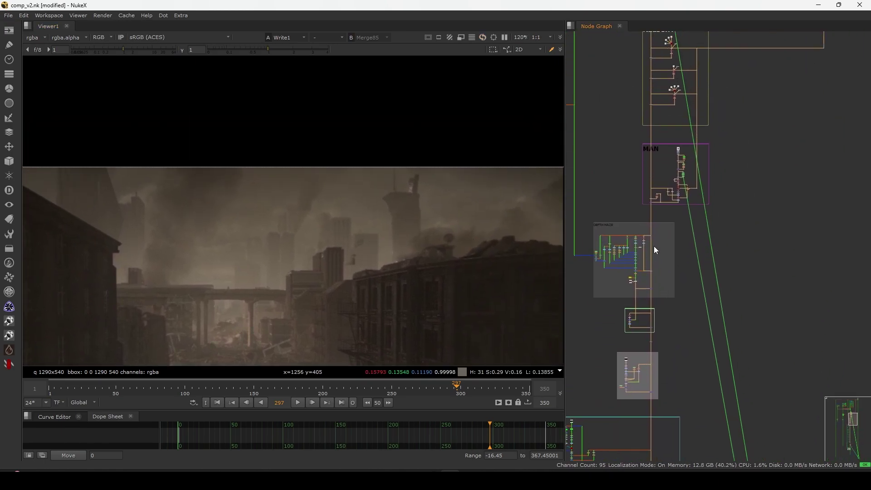
click(637, 216)
key(1)
scroll(642, 244, down, 5)
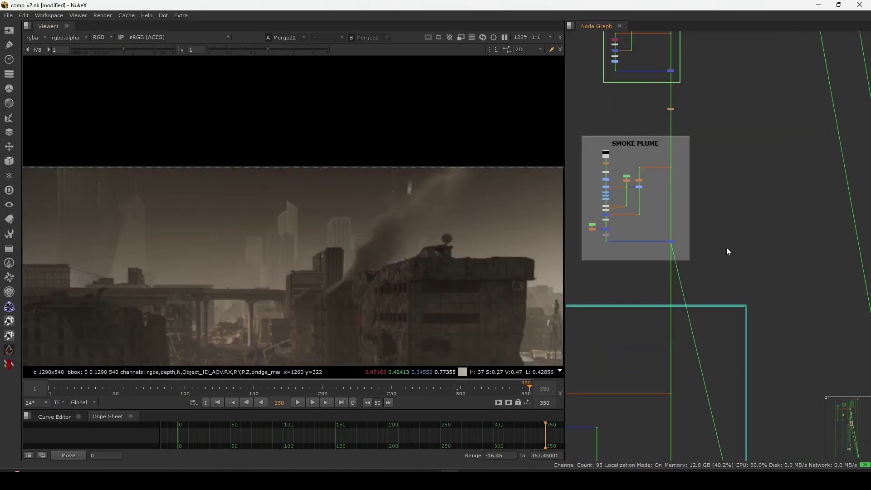
key(2)
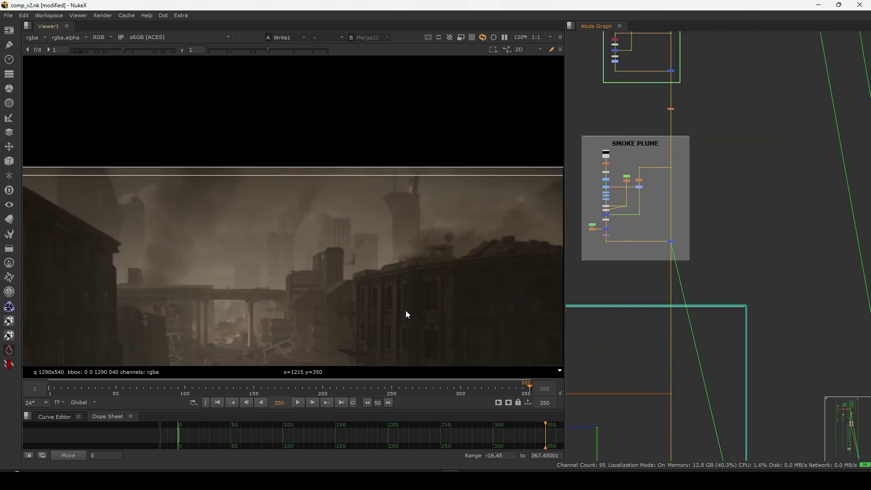
Examine the smoke in the Write1 output and follow the main pipe back down to the Volume ray section.
middle_drag(366, 293, 354, 221)
middle_drag(425, 260, 447, 240)
scroll(661, 240, down, 4)
middle_drag(662, 356, 684, 217)
scroll(660, 381, down, 3)
middle_drag(660, 382, 667, 194)
scroll(652, 363, down, 1)
middle_drag(651, 422, 659, 304)
scroll(706, 318, up, 10)
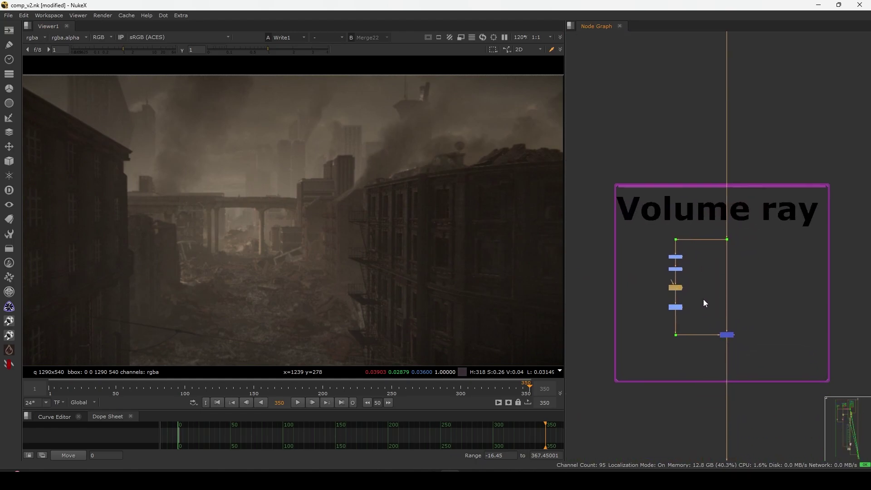
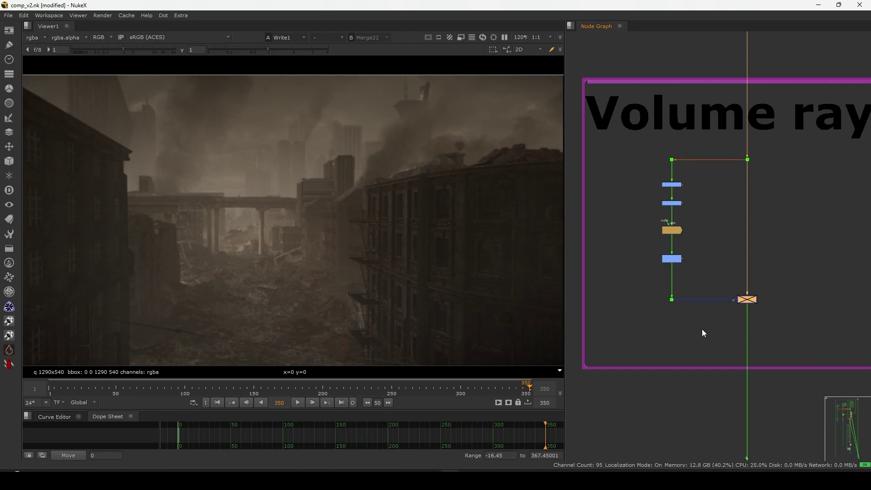
View the Merge85 output of the Volume ray section and the Merge13 output below it.
scroll(684, 233, down, 3)
scroll(685, 233, down, 4)
drag(715, 150, 694, 172)
key(1)
drag(721, 220, 681, 265)
key(1)
scroll(417, 282, down, 2)
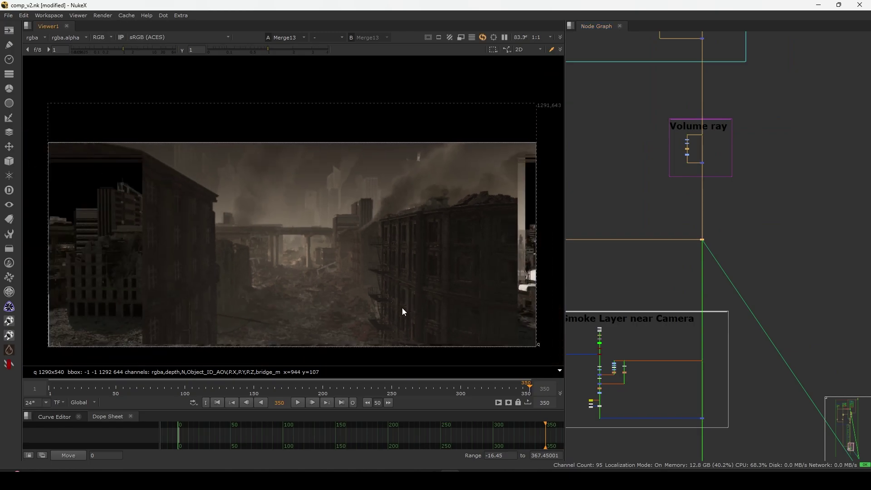
View the Merge83 output of the Smoke Layer near Camera section and locate the nodes that feed it.
scroll(680, 204, down, 4)
scroll(717, 241, up, 5)
drag(719, 246, 780, 293)
key(1)
middle_drag(622, 264, 660, 275)
scroll(660, 275, up, 5)
drag(660, 290, 711, 263)
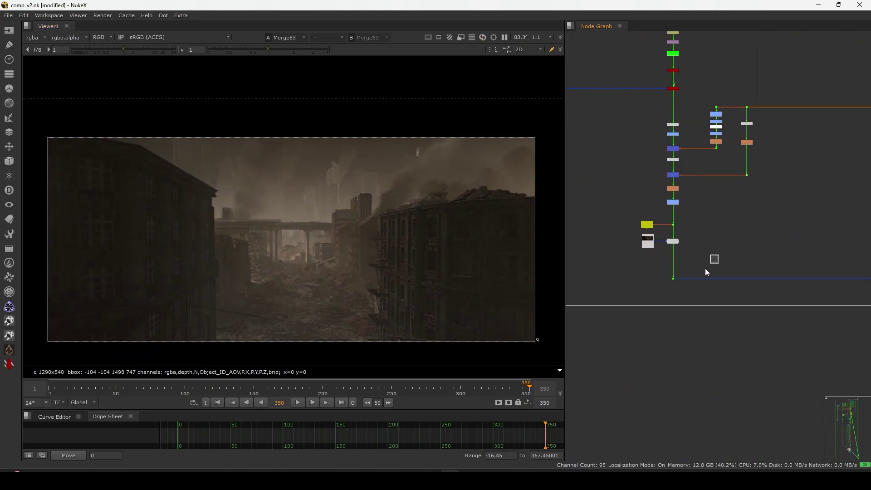
View the near-camera smoke alone at Dot198 with the viewer gain raised to 8.
key(1)
scroll(401, 270, down, 4)
drag(144, 49, 149, 50)
drag(450, 199, 366, 259)
key(f)
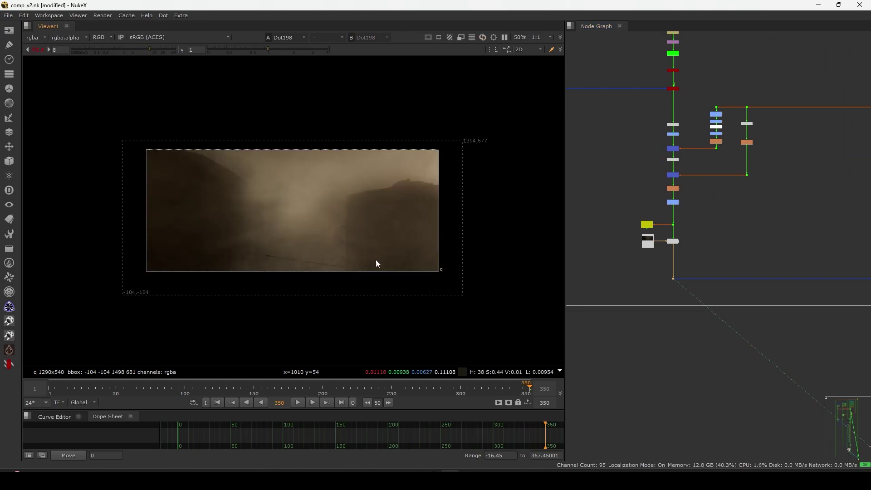
drag(431, 145, 208, 318)
View Merge83 again, reset the viewer gain to 1 and fit the image to the viewer.
middle_drag(866, 262, 665, 305)
drag(739, 299, 820, 366)
key(1)
click(37, 50)
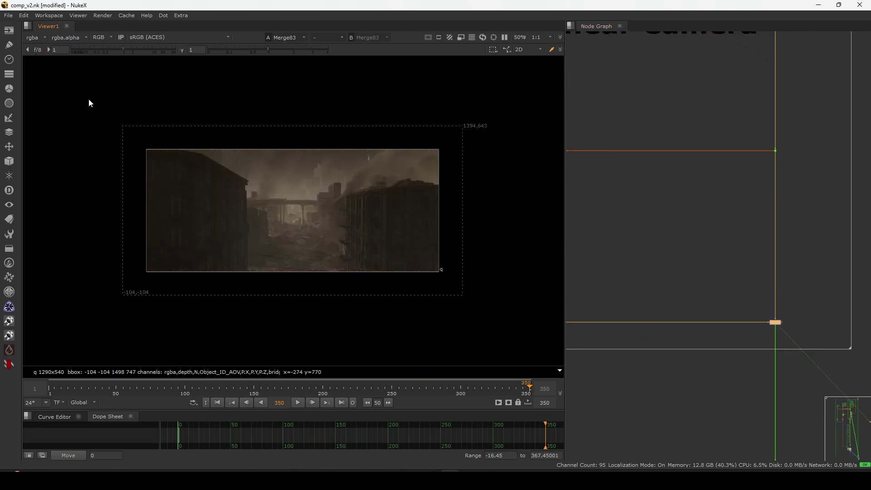
drag(727, 297, 795, 341)
key(f)
drag(736, 284, 802, 357)
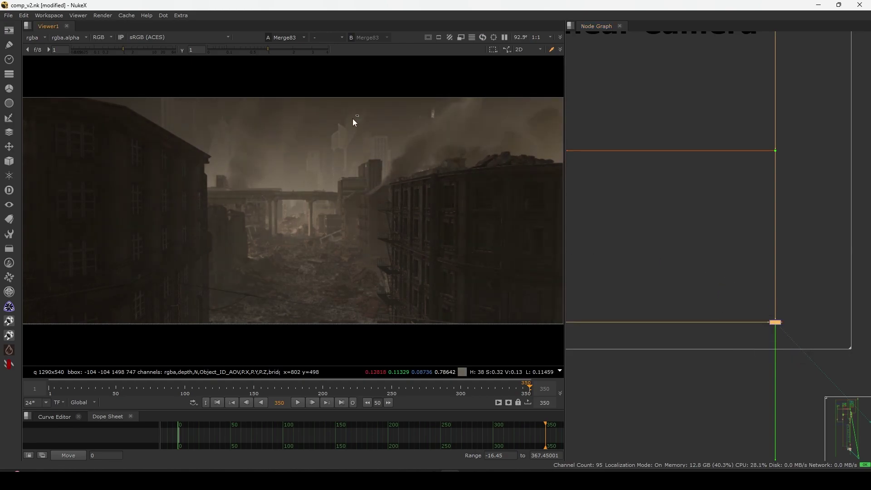
Check the alpha channel of Merge83 and return the viewer to RGB.
key(a)
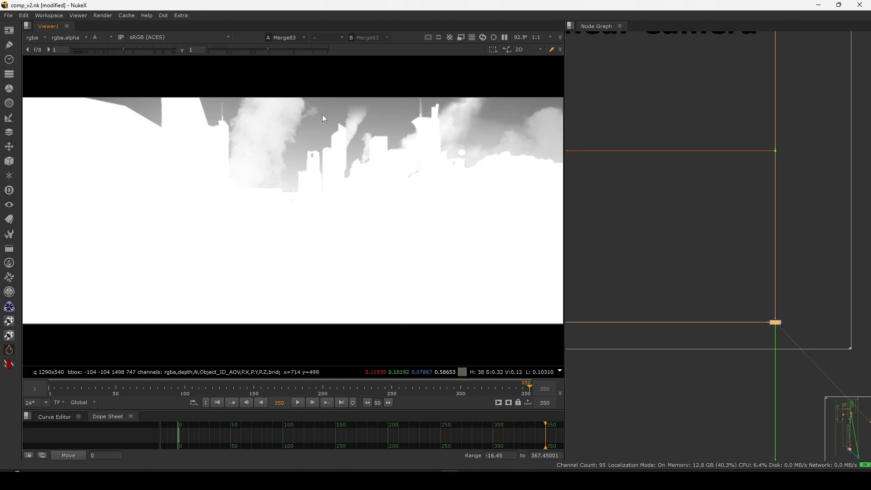
key(a)
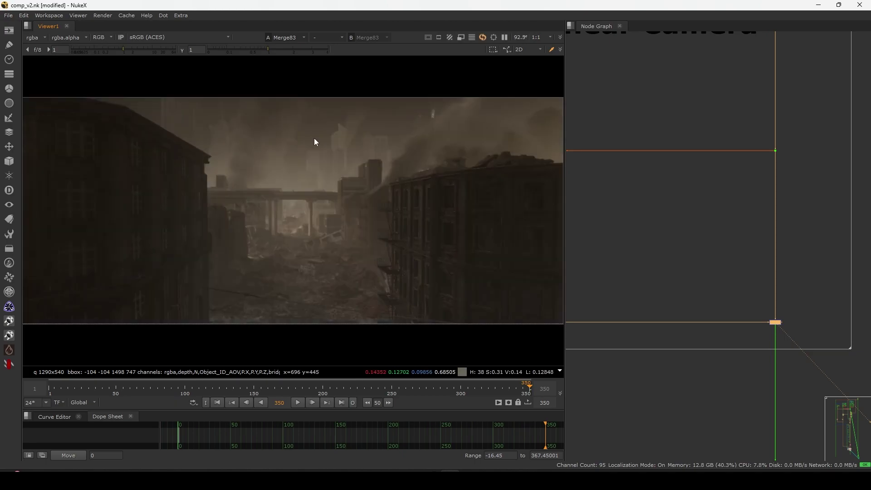
Follow the main pipe down to just above the LENS section and view the sky coming through Dot276.
middle_drag(696, 369, 673, 300)
scroll(674, 300, down, 6)
middle_drag(683, 412, 645, 242)
scroll(644, 286, down, 3)
middle_drag(789, 305, 693, 290)
scroll(693, 290, up, 9)
middle_drag(671, 238, 620, 333)
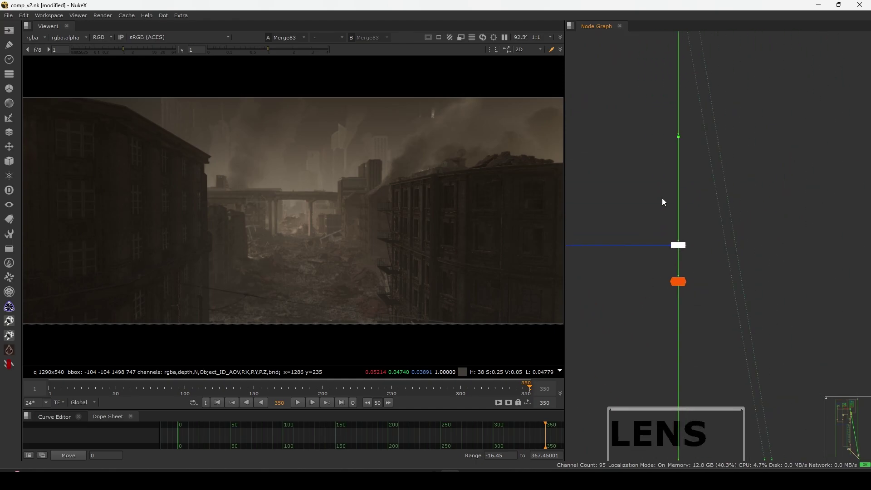
drag(688, 153, 687, 153)
key(1)
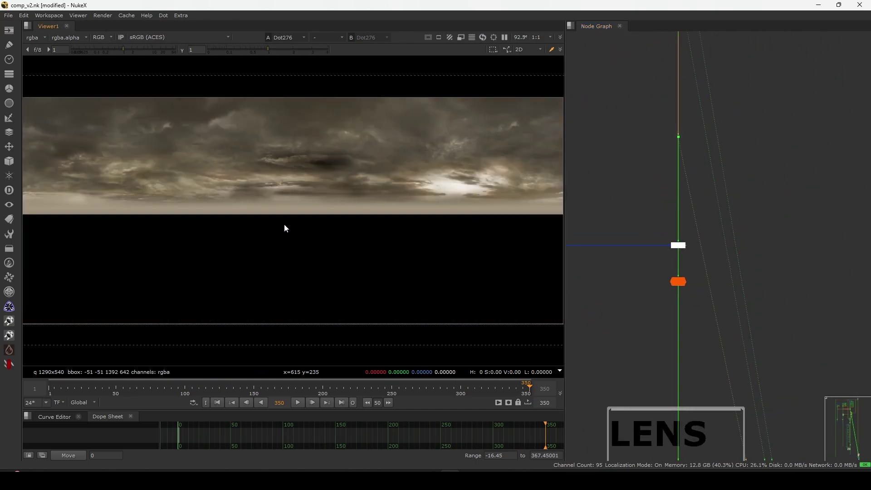
View Merge14 and insert a dot in the pipe feeding its A input.
drag(652, 227, 712, 264)
key(1)
middle_drag(655, 228, 680, 247)
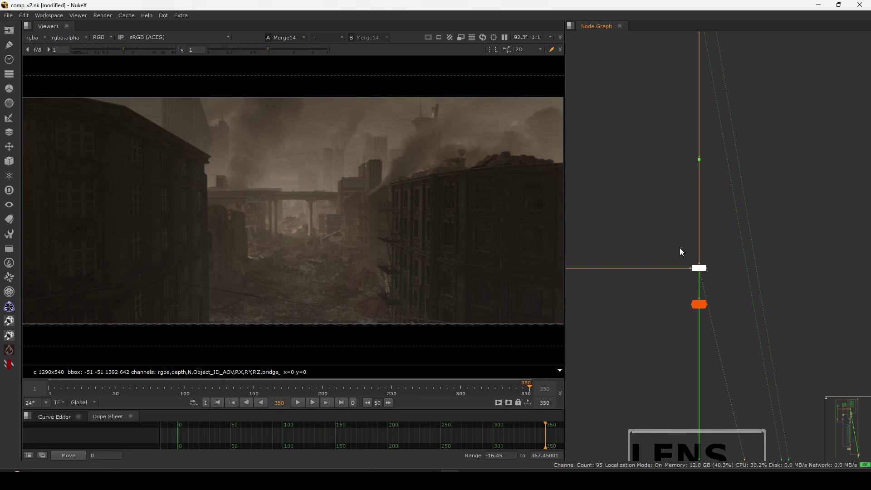
ctrl+click(629, 268)
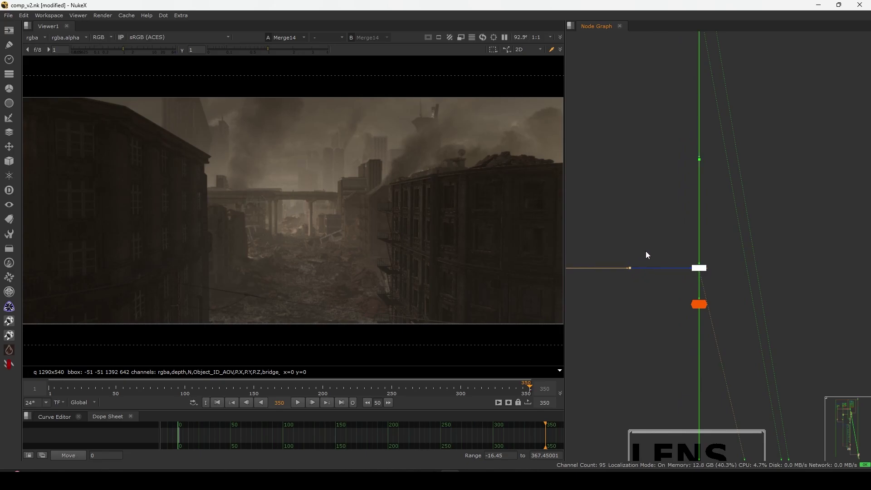
drag(673, 257, 723, 281)
key(1)
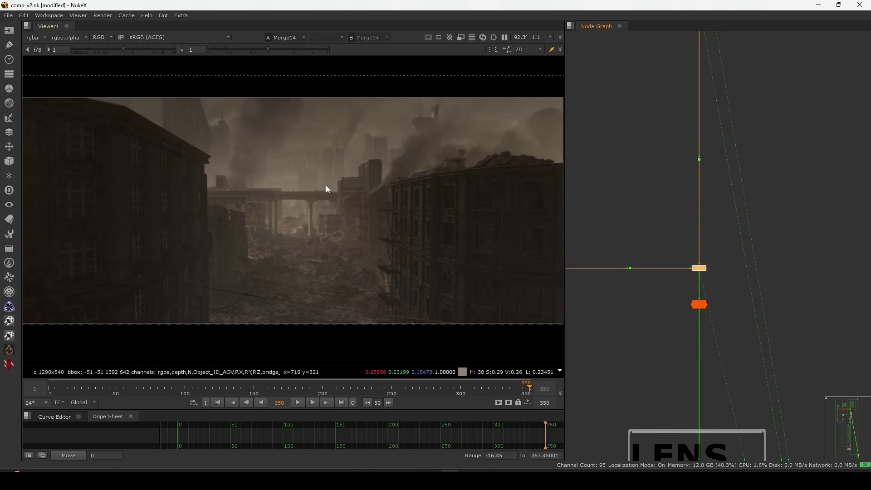
Compare the sky at Dot276 with the combined image at Merge14.
drag(666, 138, 711, 172)
key(1)
drag(669, 236, 728, 281)
key(1)
Follow the pipe up to the sky section and compare the sky image at Grade82 and Grade81.
alt+middle_drag(727, 258, 646, 374)
middle_drag(678, 222, 644, 402)
middle_drag(689, 152, 683, 327)
scroll(693, 173, up, 6)
middle_drag(683, 167, 670, 230)
scroll(687, 175, up, 8)
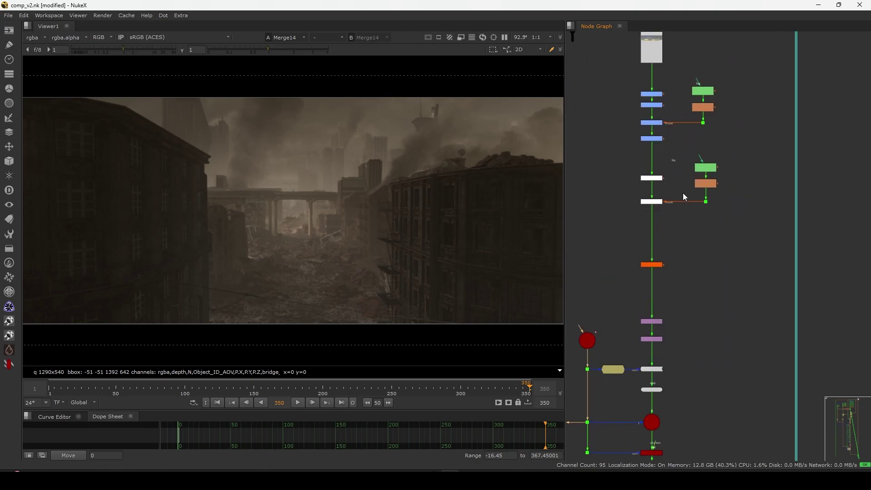
drag(652, 265, 651, 260)
key(1)
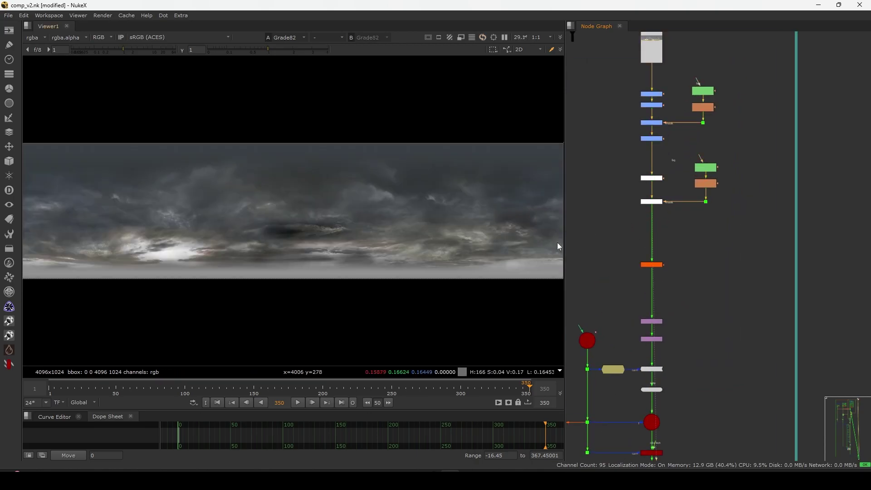
key(1)
scroll(652, 261, up, 3)
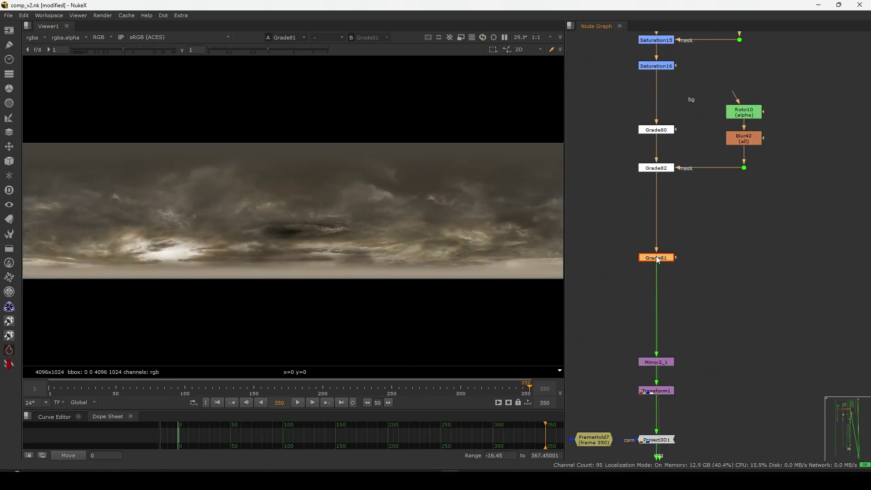
key(d)
Switch to the COMPOSITING_DMP script and view Card4 in its SKY section.
scroll(656, 260, down, 5)
scroll(687, 355, up, 3)
middle_drag(687, 355, 695, 302)
click(727, 181)
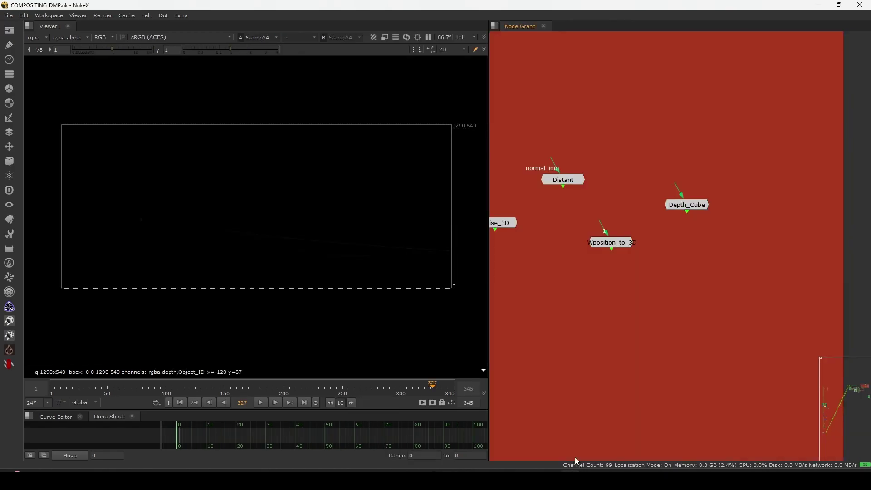
scroll(572, 328, down, 10)
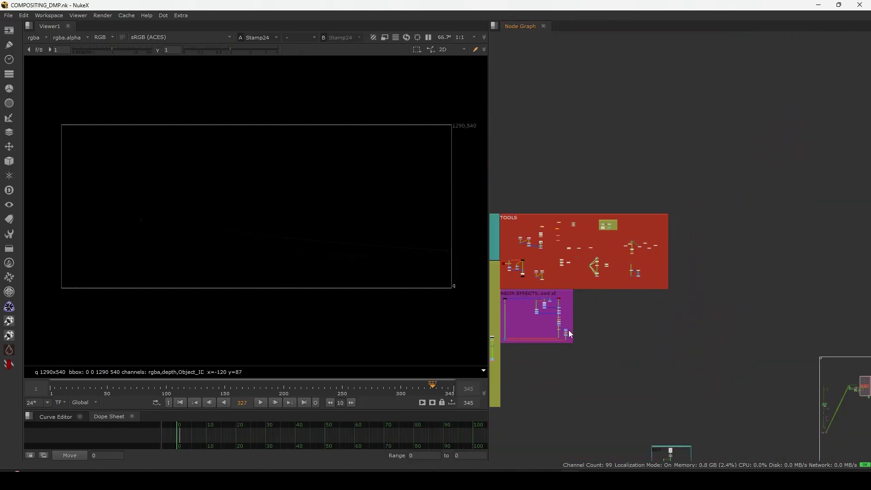
scroll(565, 290, up, 10)
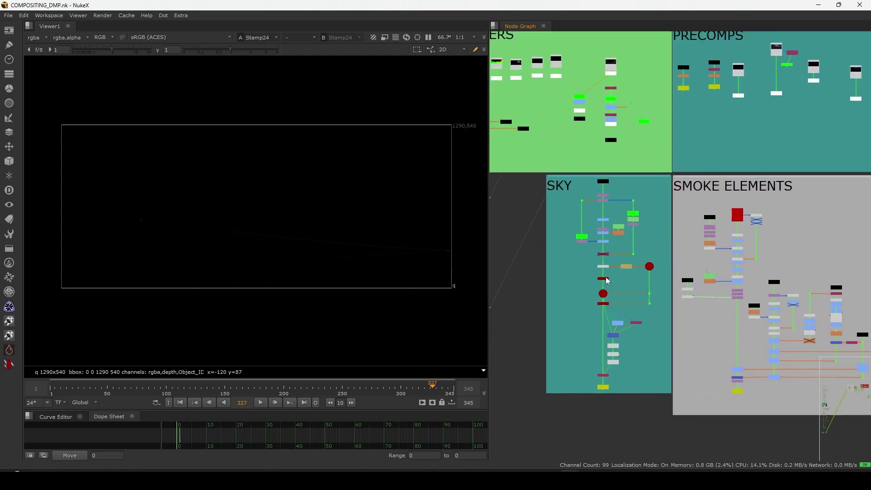
click(613, 223)
key(1)
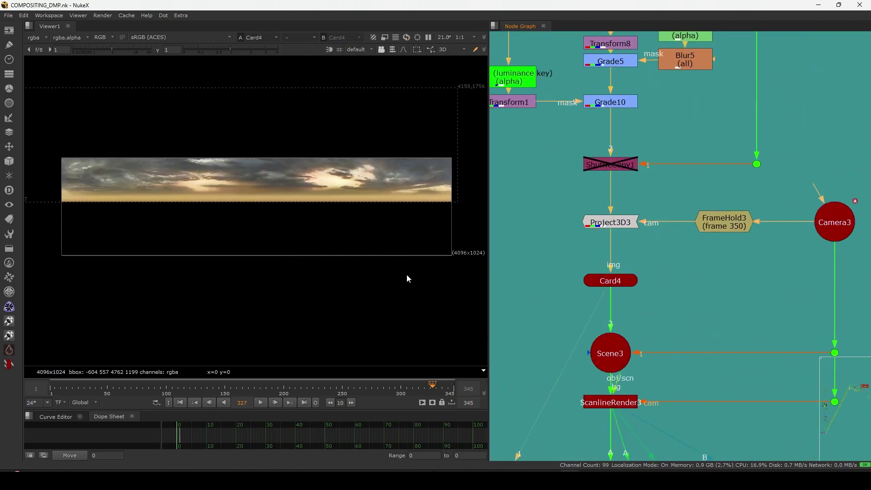
Examine the projected sky card and Camera3 in 3D, then return to the comp_v2 script.
key(Tab)
scroll(307, 298, down, 5)
ctrl+drag(308, 297, 366, 218)
scroll(473, 273, up, 4)
ctrl+drag(473, 273, 231, 334)
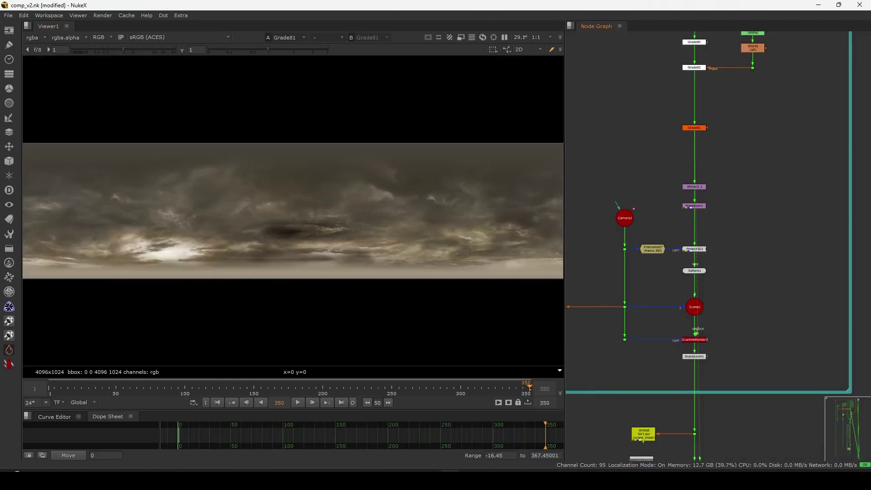
View Sphere1 in 3D and examine the sky sphere around the projection camera.
key(1)
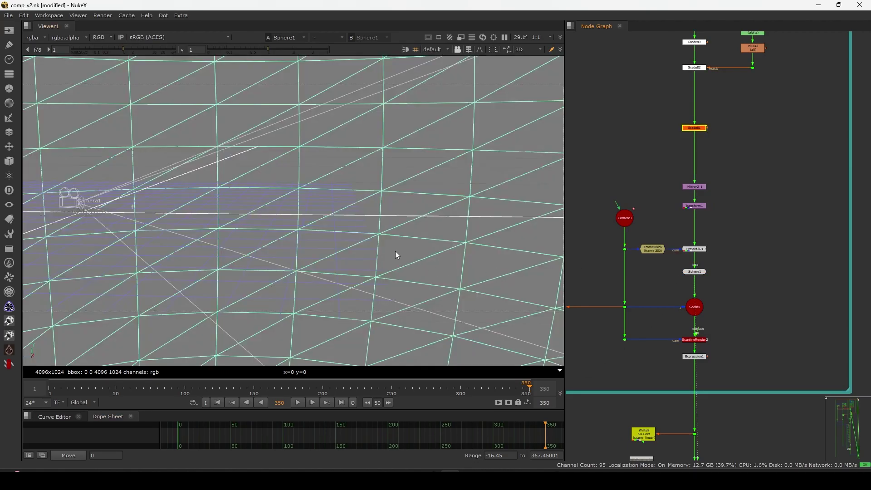
key(f)
ctrl+drag(455, 218, 553, 268)
click(687, 273)
ctrl+drag(446, 218, 509, 185)
scroll(415, 193, up, 10)
scroll(415, 191, up, 3)
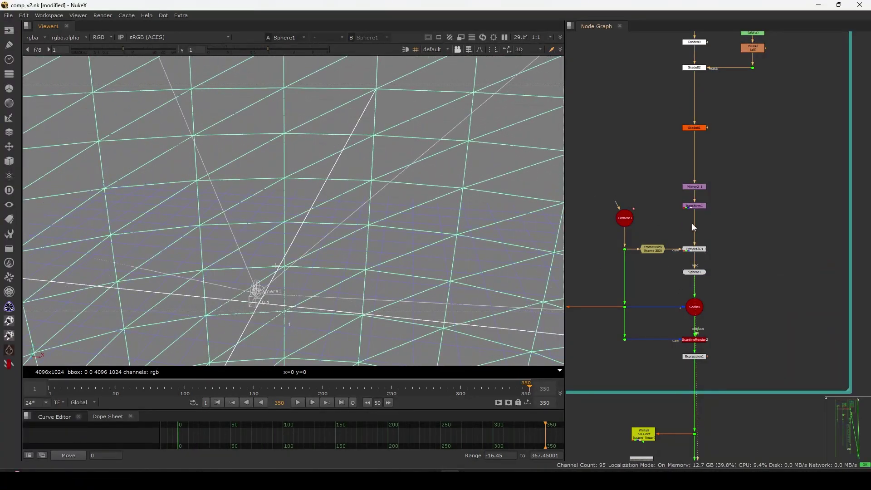
Step the viewer through Transform1, Scene1, ScanlineRender2 and Expression1 in the sky section.
click(694, 206)
key(1)
click(694, 305)
key(1)
click(694, 341)
key(1)
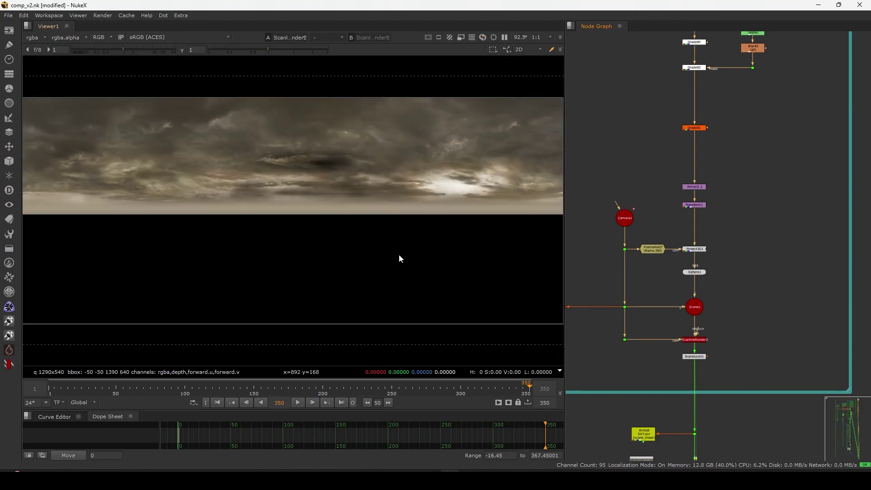
click(694, 307)
key(1)
click(696, 356)
key(1)
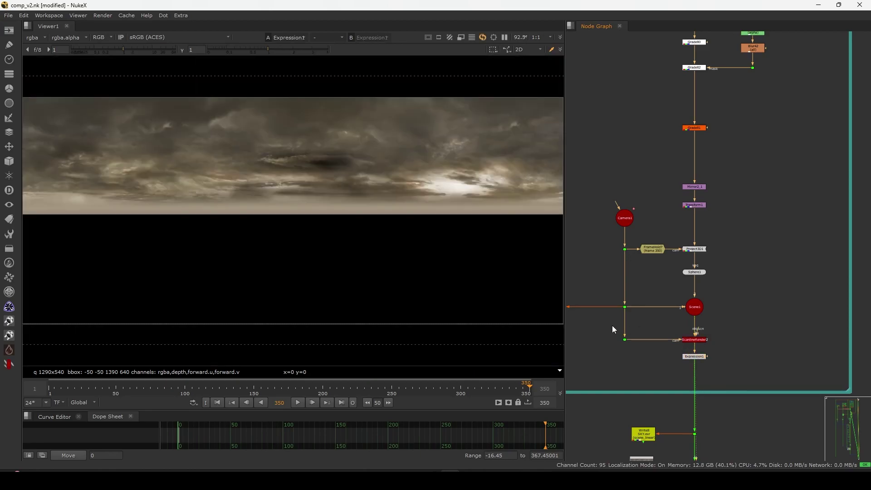
Inspect the depth expression in the properties of Expression1 and close them.
scroll(643, 290, down, 4)
scroll(683, 320, up, 5)
double_click(652, 323)
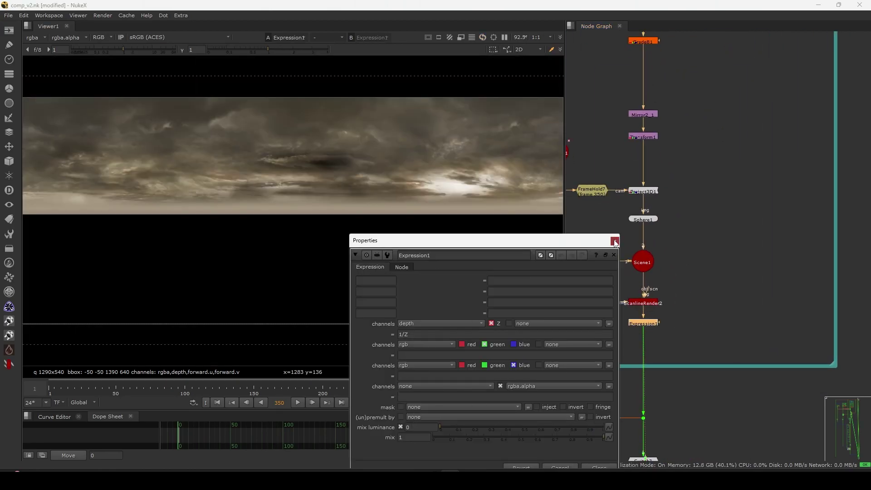
drag(589, 241, 611, 177)
click(637, 178)
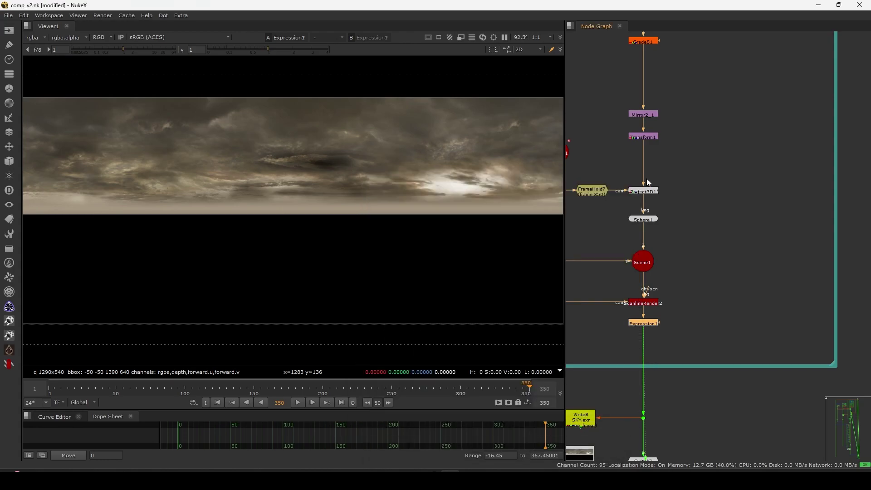
View the Switch7 output and locate the pre-rendered SKY.exr read node feeding it.
scroll(643, 233, down, 5)
middle_drag(630, 333, 664, 300)
scroll(668, 297, up, 3)
scroll(680, 298, up, 4)
click(679, 333)
key(1)
drag(591, 332, 589, 333)
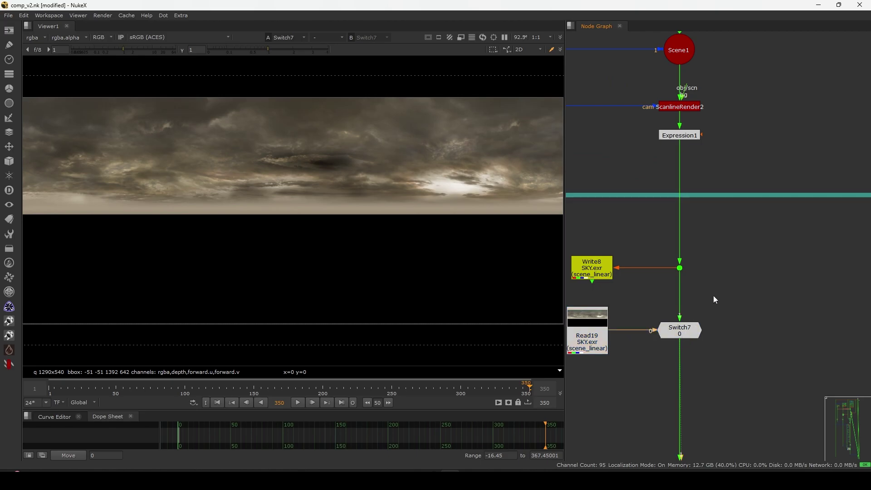
Follow the sky pipe back down and view Merge14, where the sky joins the main image.
scroll(635, 424, down, 5)
scroll(682, 317, up, 8)
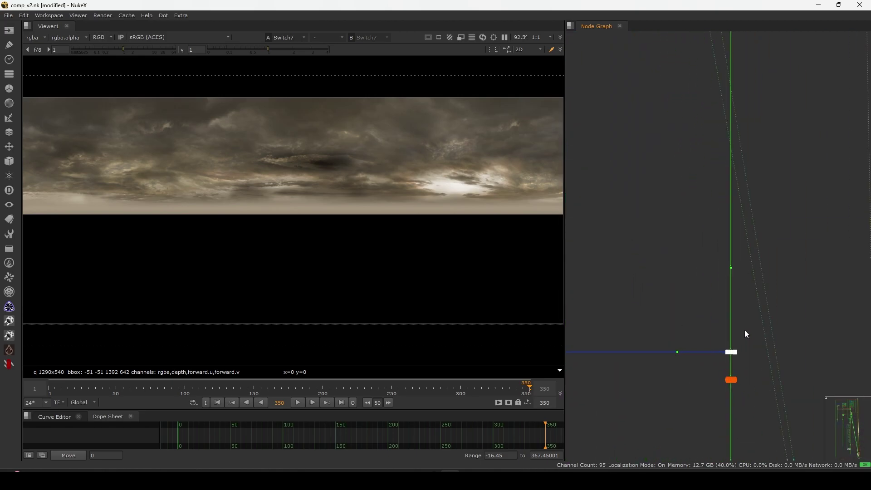
scroll(713, 351, up, 3)
click(743, 353)
key(1)
middle_drag(706, 390, 674, 262)
scroll(704, 273, up, 3)
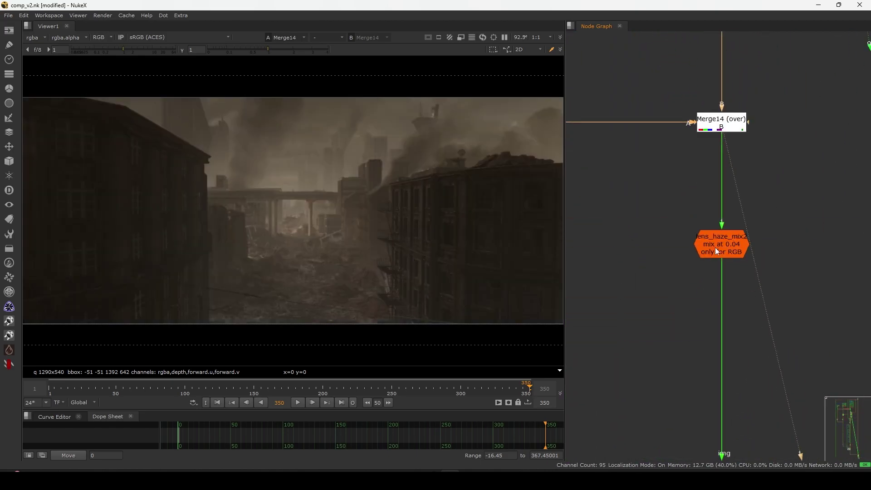
View lens_haze_mix2 and repeatedly toggle it to compare the image with and without lens haze.
scroll(707, 252, up, 3)
click(732, 246)
middle_drag(802, 208, 747, 243)
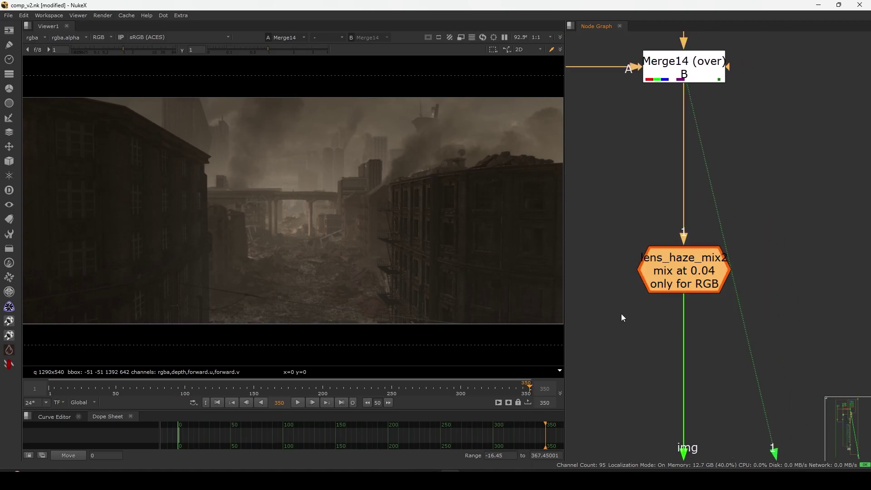
key(1)
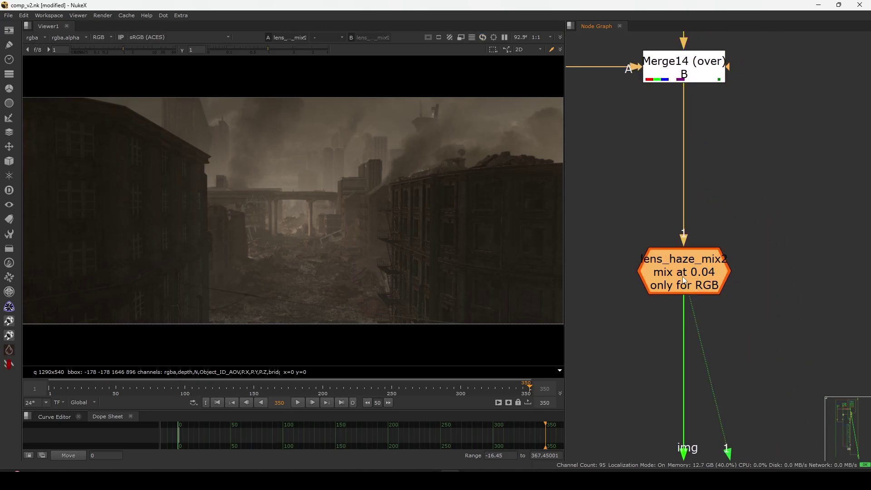
key(d)
key(d)
key(d)
key(d)
key(d)
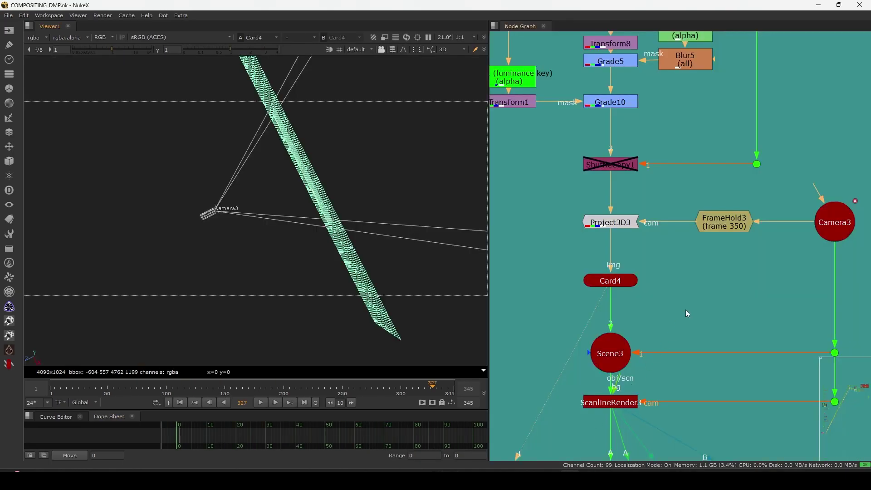
Locate the lens_haze_mix2 node in the TOOLS section of the COMPOSITING_DMP script.
scroll(685, 312, down, 12)
middle_drag(707, 317, 633, 407)
middle_drag(834, 290, 717, 266)
scroll(710, 274, up, 6)
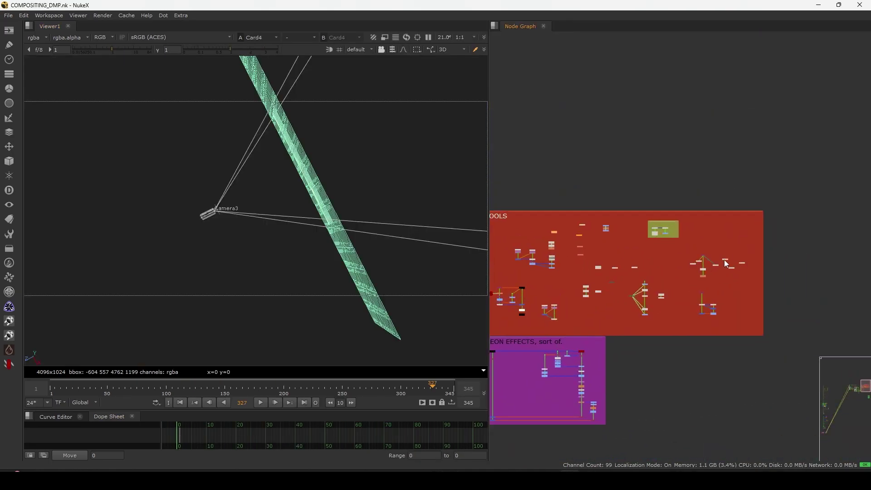
key(space)
scroll(525, 290, up, 10)
click(577, 195)
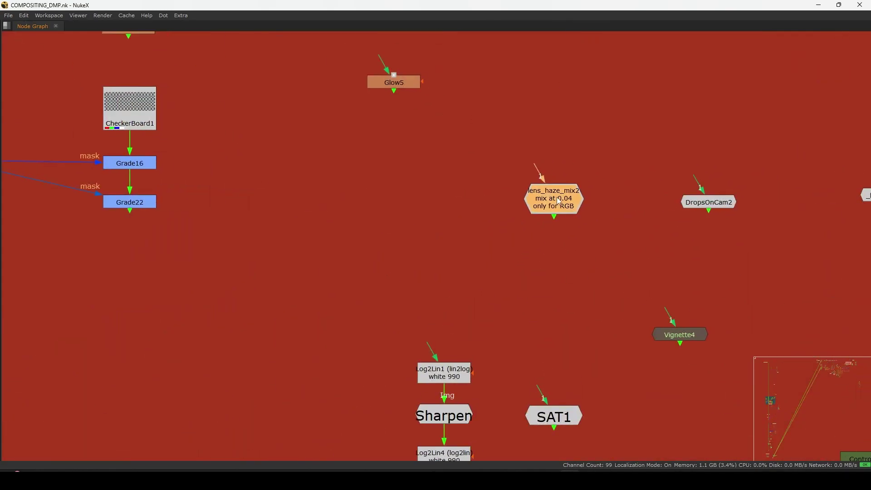
key(space)
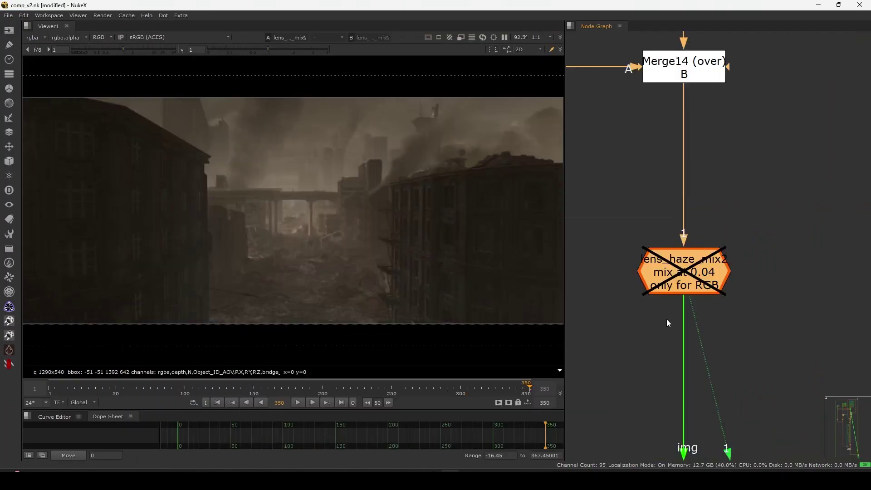
Re-enable lens_haze_mix2 in the comp_v2 script and open its properties.
key(d)
double_click(680, 271)
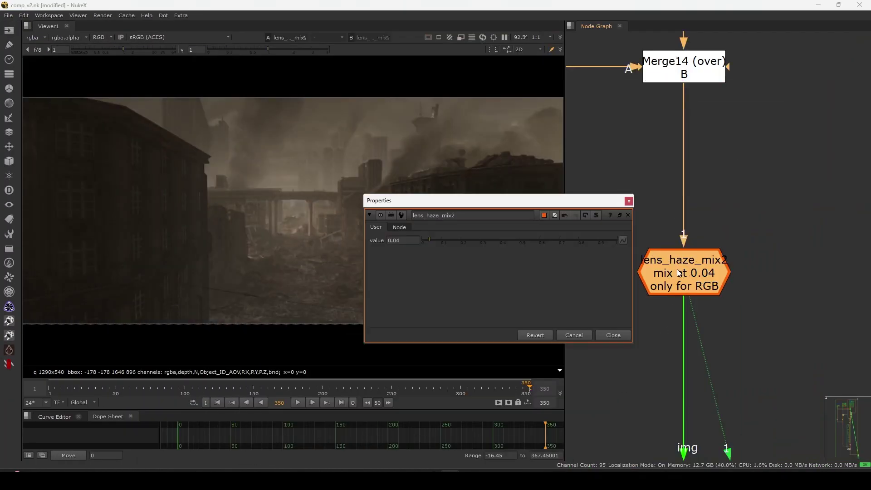
Close the lens_haze_mix2 properties and repeatedly toggle the node to compare the image with and without haze.
click(613, 335)
drag(684, 281, 684, 277)
key(space)
key(space)
key(d)
key(d)
key(d)
key(d)
key(d)
key(d)
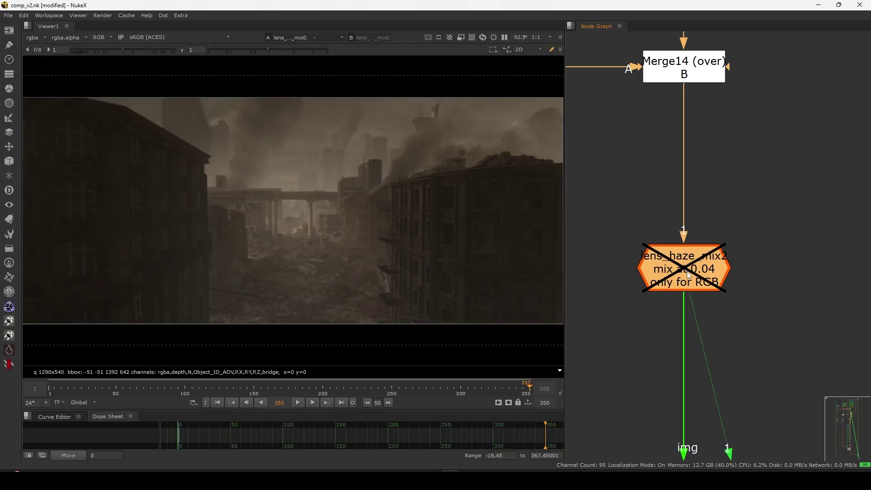
Follow the main pipe down to the LENS section, view apChroma and inspect its properties.
scroll(671, 300, down, 5)
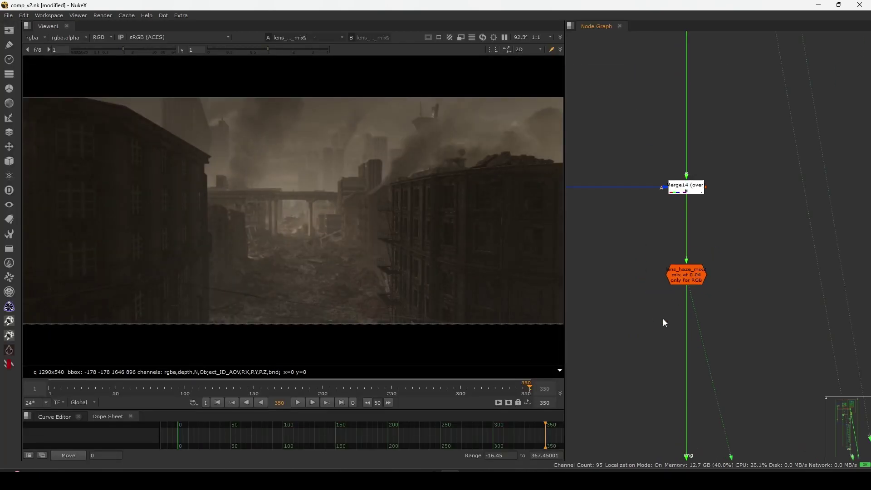
scroll(657, 291, up, 4)
middle_drag(715, 284, 695, 285)
click(698, 280)
key(1)
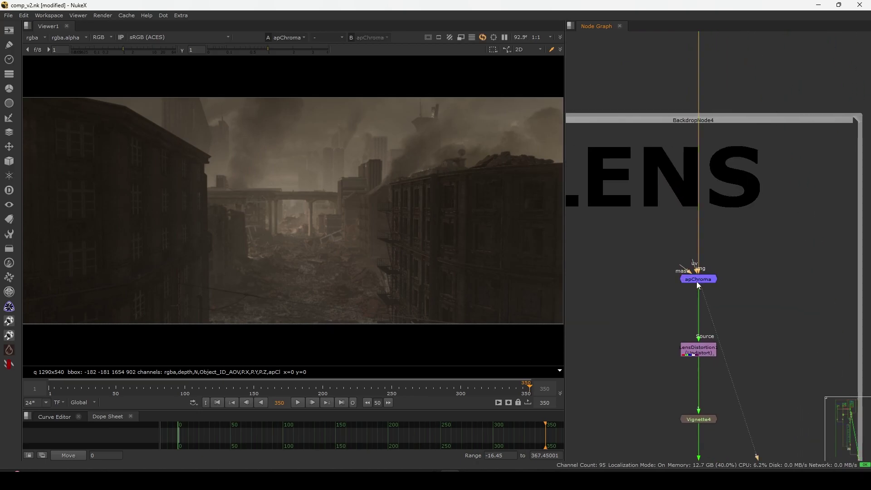
drag(778, 238, 622, 321)
click(623, 321)
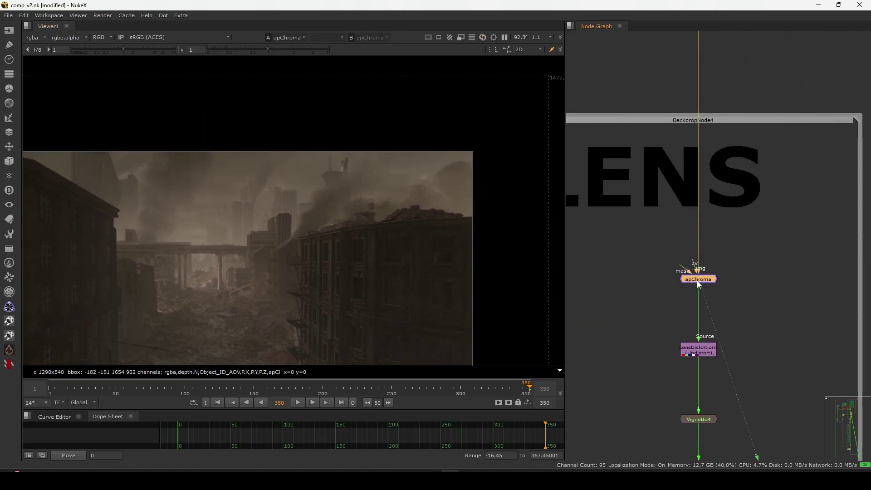
double_click(699, 280)
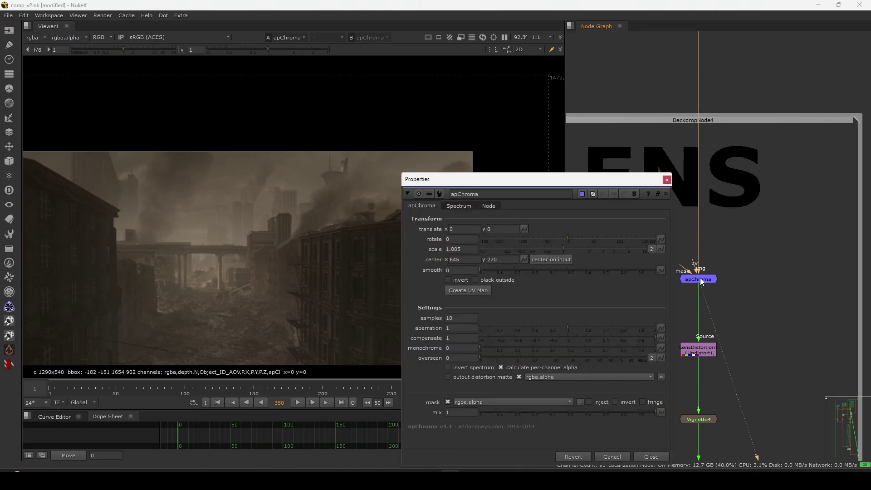
click(667, 181)
drag(751, 249, 651, 308)
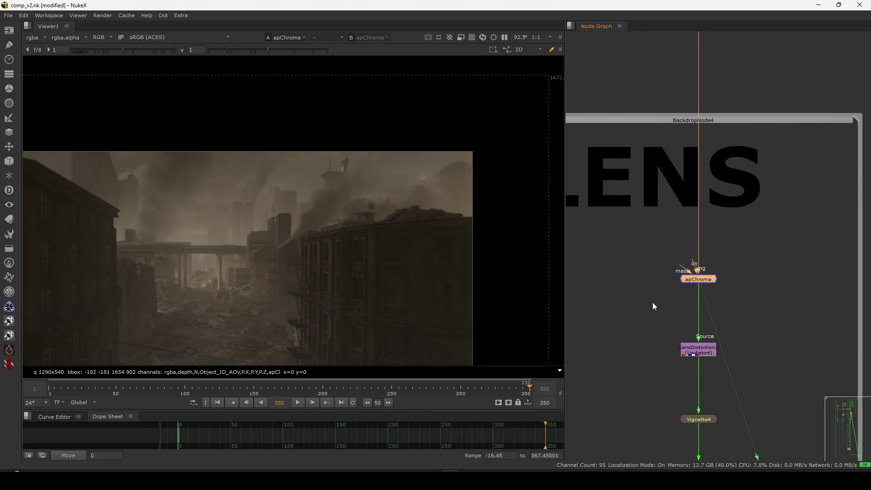
Examine the rooftop edges close up in the apChroma output and return to the full frame.
scroll(393, 251, down, 1)
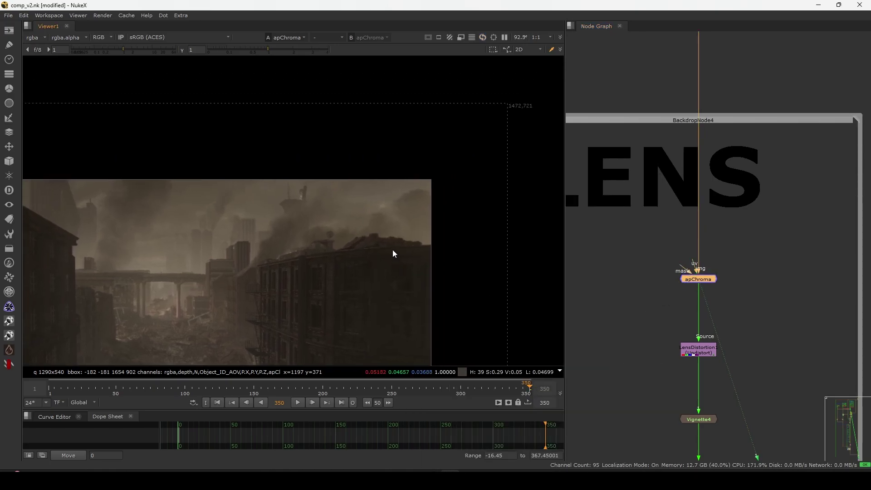
scroll(423, 226, up, 8)
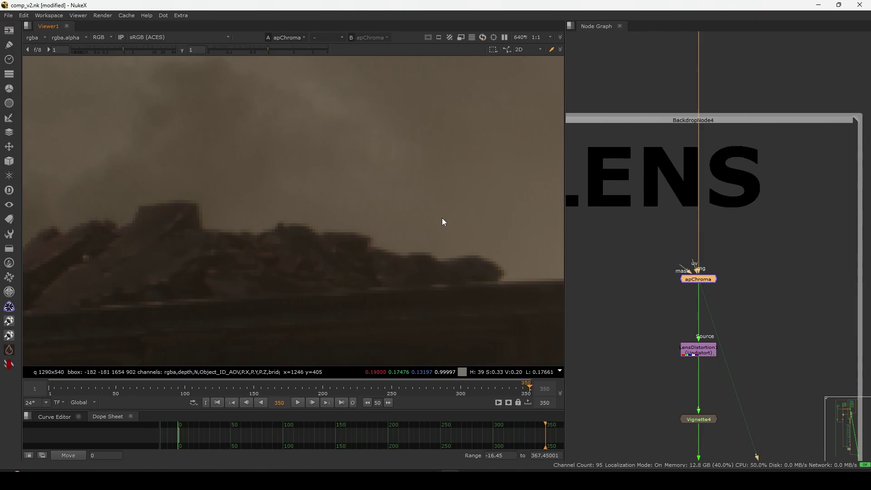
middle_drag(473, 343, 447, 241)
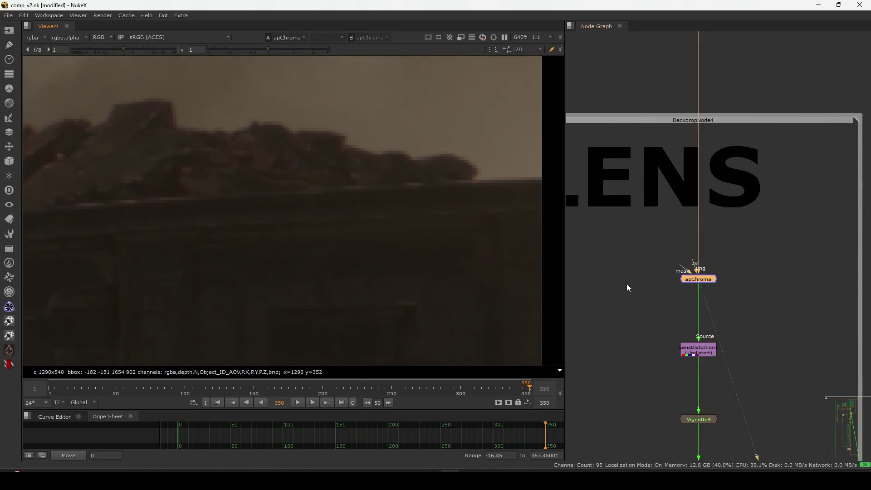
key(f)
View the LensDistortion node below apChroma and toggle it repeatedly to compare the image with and without distortion.
middle_drag(705, 352, 698, 334)
drag(699, 334, 691, 327)
key(1)
key(f)
key(d)
key(d)
key(d)
key(d)
key(d)
key(d)
View Vignette4 and toggle the upstream LensDistortion node off and on.
middle_drag(679, 383, 674, 329)
click(684, 348)
key(1)
click(687, 271)
key(d)
key(d)
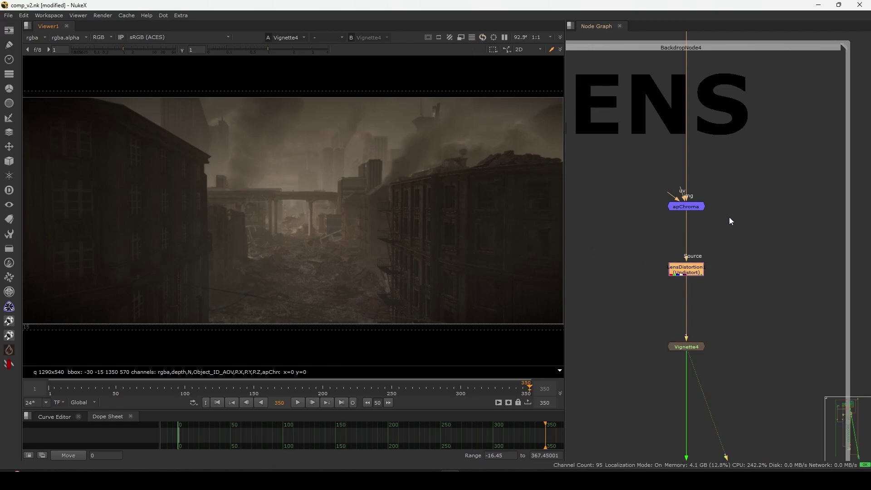
Switch the viewer between LensDistortion and Vignette4, and toggle Vignette4 to judge the darkened edges.
drag(731, 318, 642, 362)
click(692, 272)
key(1)
click(682, 332)
key(1)
click(676, 322)
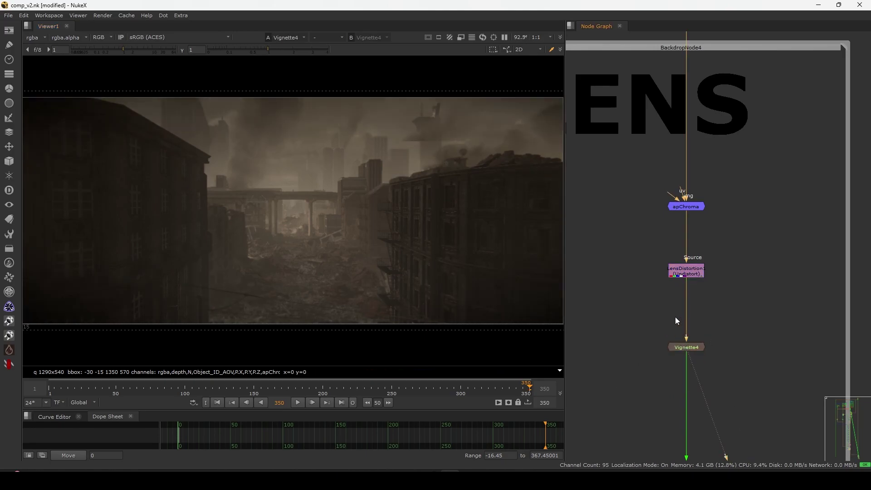
key(d)
key(d)
key(d)
key(d)
key(d)
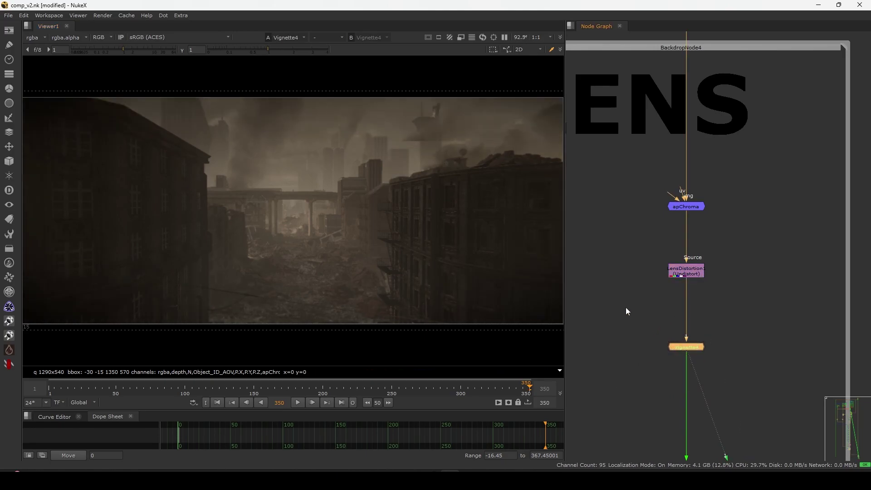
Clear the cache and repeatedly toggle Vignette4 again to compare the image with and without the vignette.
click(126, 15)
click(141, 75)
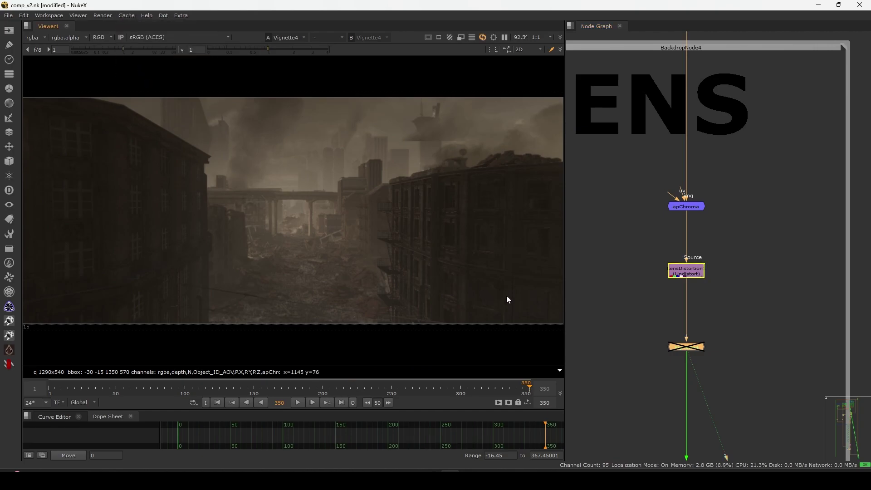
drag(642, 312, 715, 369)
key(d)
key(d)
key(d)
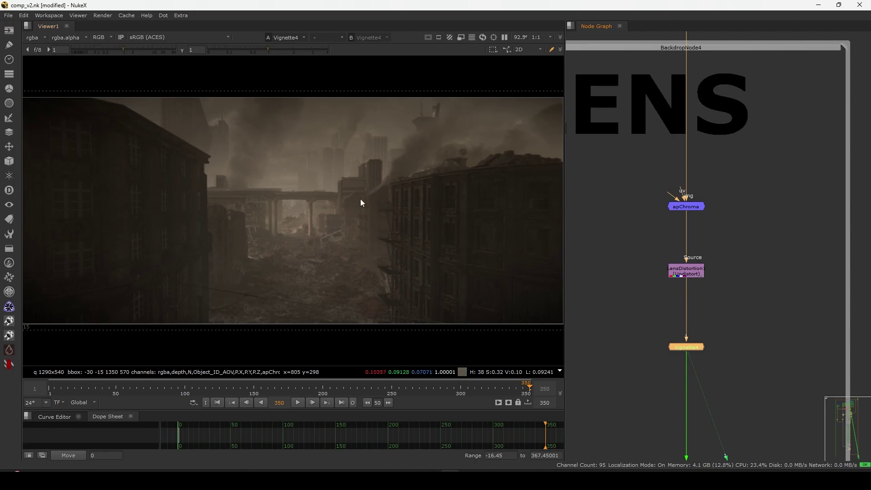
drag(637, 313, 737, 383)
key(d)
key(d)
key(d)
key(d)
key(d)
key(d)
key(d)
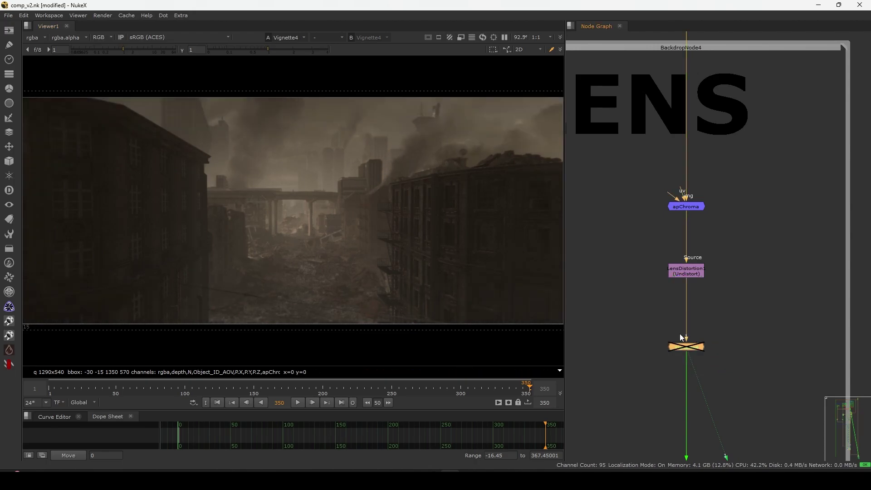
key(d)
Go down to the GRAIN section, view LumaGrain and check its properties.
scroll(721, 226, down, 8)
scroll(727, 273, up, 4)
scroll(704, 293, up, 4)
drag(744, 278, 613, 355)
key(1)
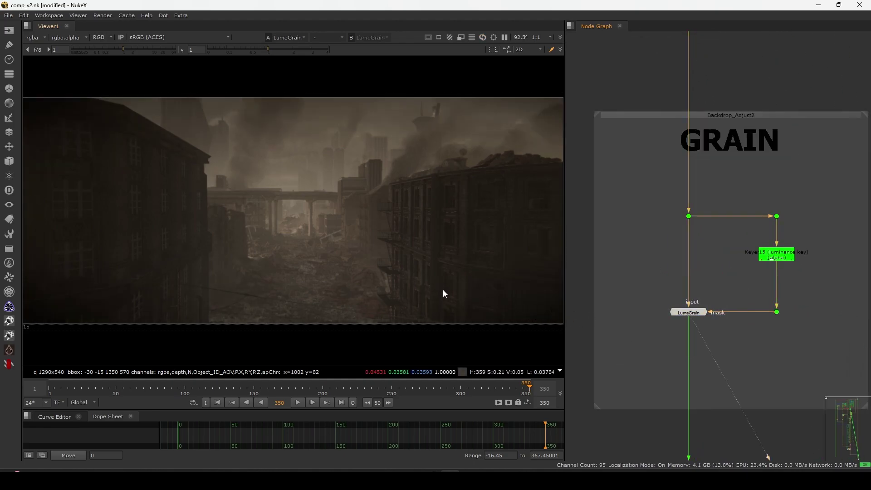
scroll(720, 299, up, 6)
drag(773, 260, 614, 354)
key(Return)
click(633, 195)
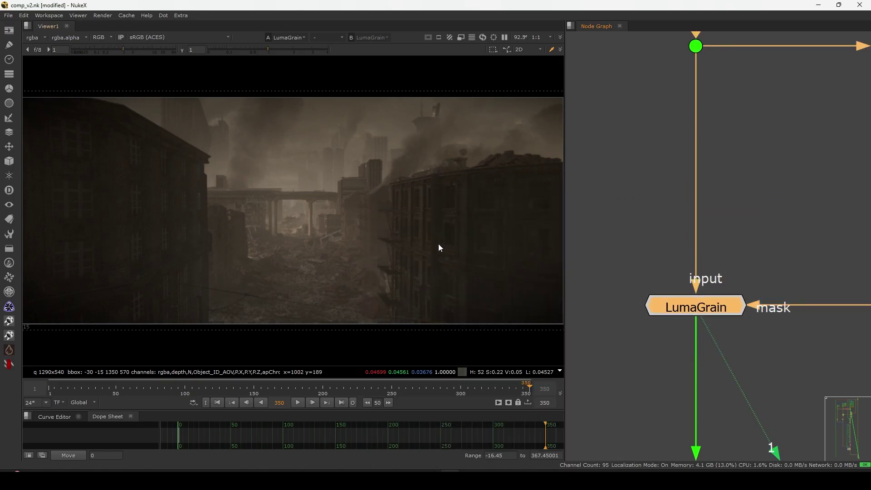
View the dot feeding LumaGrain's mask and inspect the alpha channel of the luminance key.
scroll(658, 297, down, 4)
click(734, 284)
drag(734, 285, 677, 314)
key(1)
middle_drag(678, 314, 711, 307)
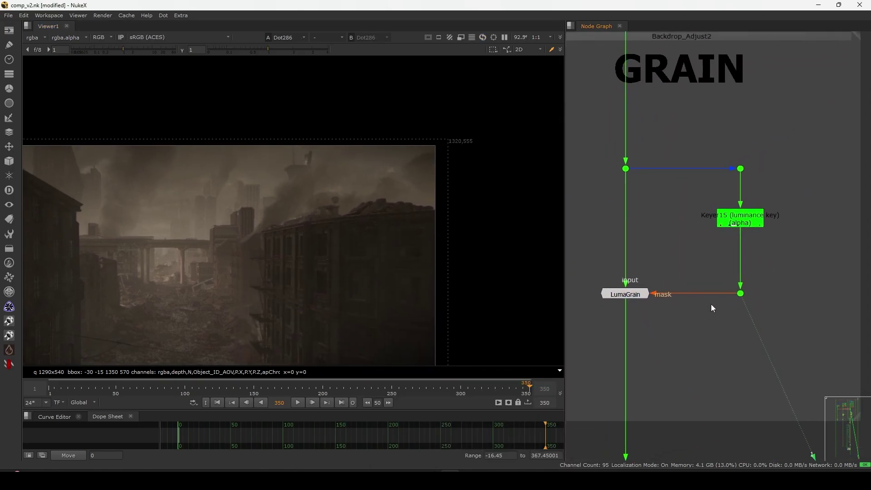
key(a)
scroll(335, 263, up, 2)
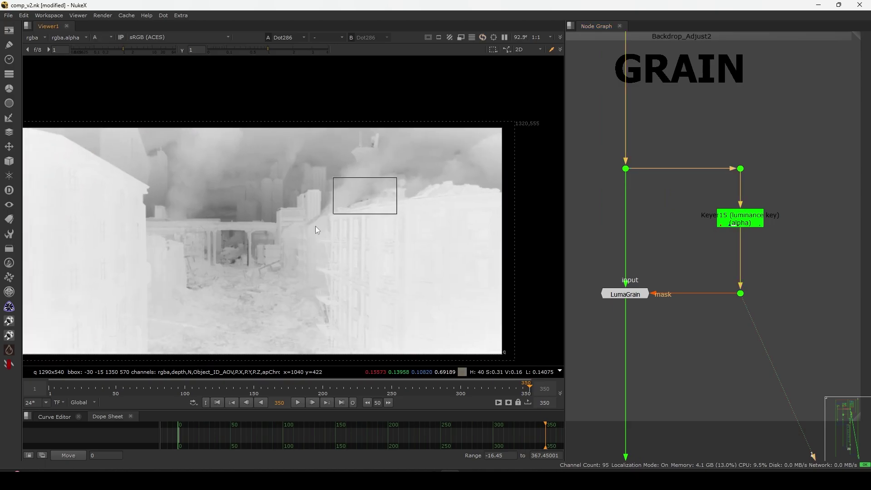
key(a)
View LumaGrain close up on the dark building facade and toggle it to compare the grain.
click(625, 293)
key(1)
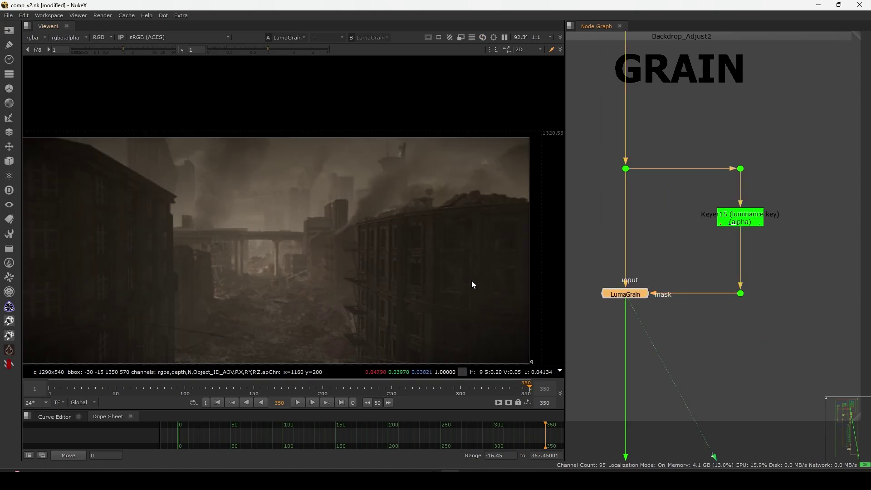
scroll(456, 288, up, 8)
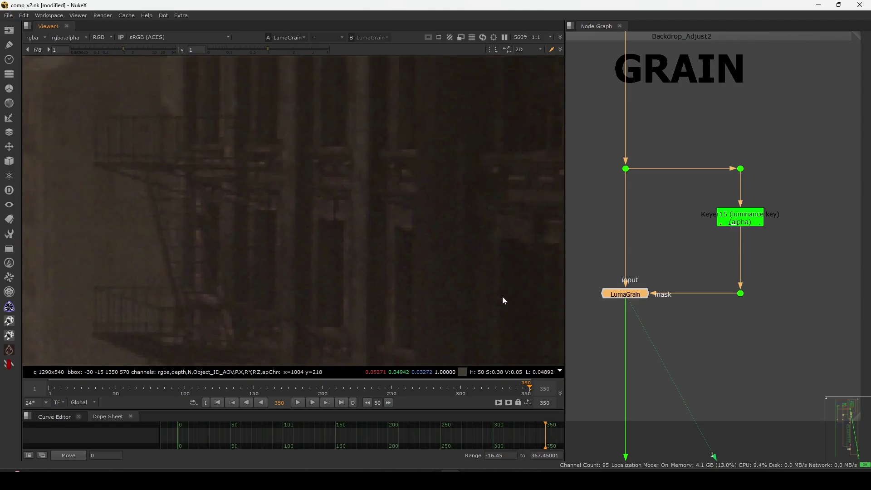
key(d)
key(d)
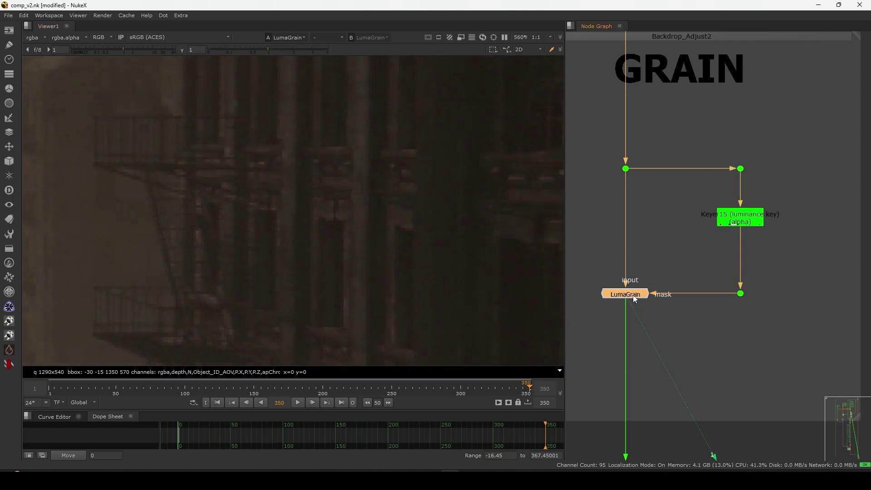
Follow the pipe below the GRAIN section, viewing Reformat2 and the Write1 output at full frame.
scroll(345, 260, down, 10)
scroll(636, 343, down, 5)
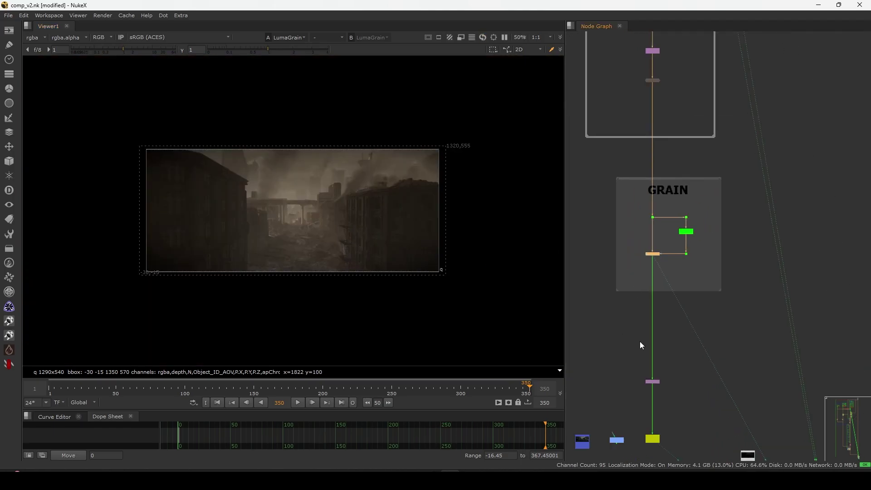
middle_drag(636, 343, 662, 268)
drag(707, 323, 649, 284)
key(1)
click(648, 316)
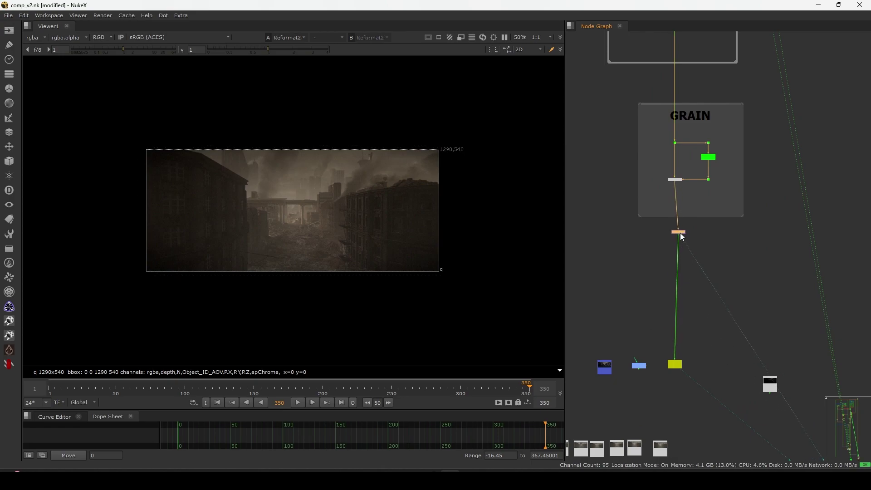
click(678, 365)
key(1)
click(665, 385)
middle_drag(665, 385, 664, 336)
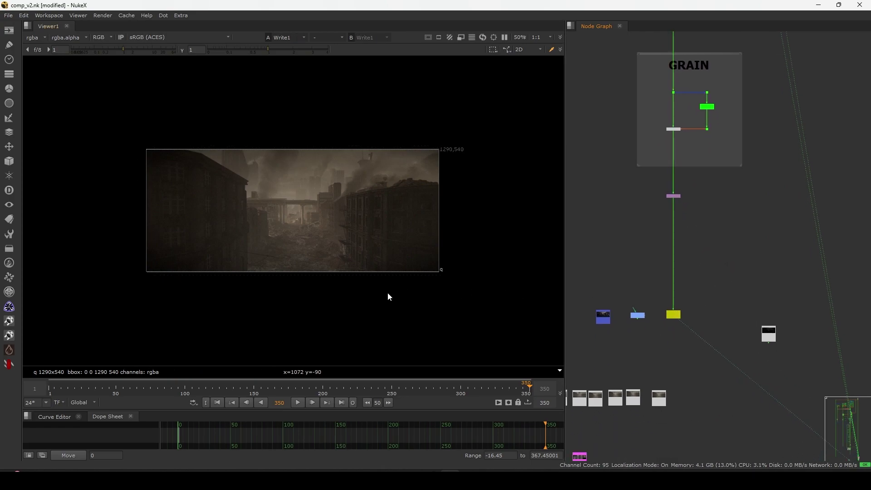
key(f)
Compare the rendered comp in Read22 with the graded reference image in Read4.
middle_drag(665, 384, 658, 334)
scroll(658, 334, up, 1)
click(653, 357)
key(1)
click(662, 318)
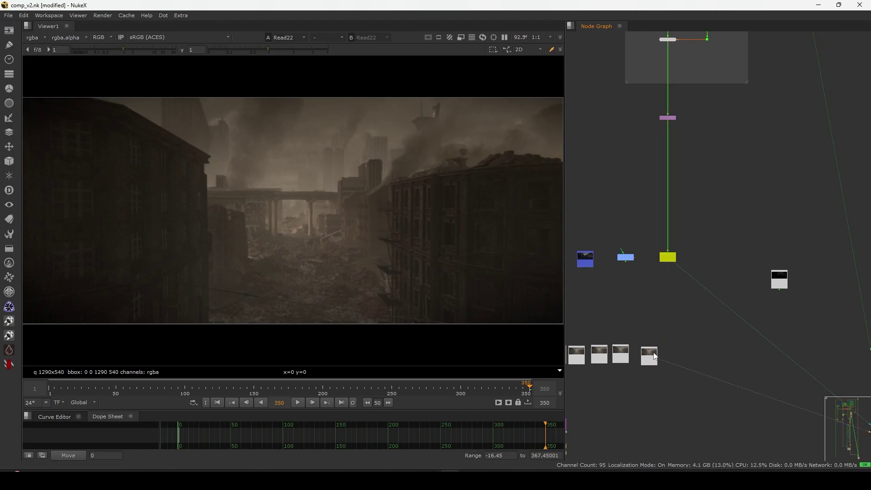
drag(777, 281, 757, 287)
key(1)
click(717, 287)
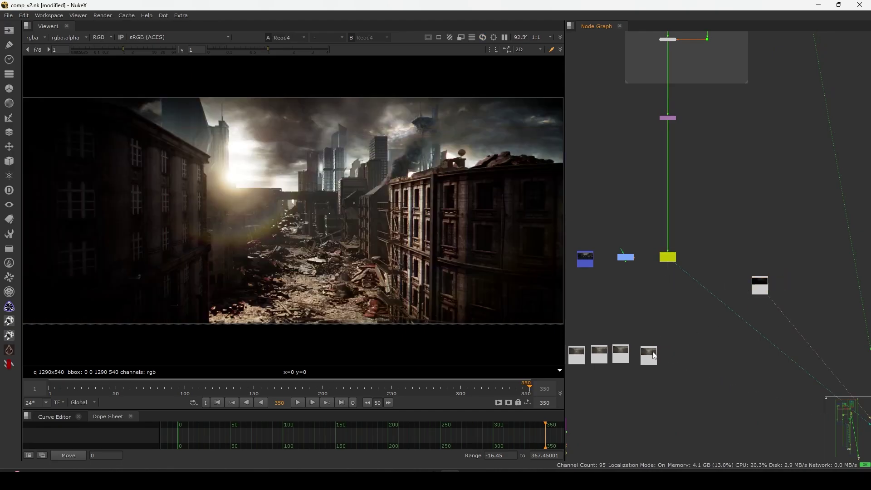
key(1)
click(710, 319)
View the numbered contact sheet through its FrameHold node and enlarge the viewer to full size.
middle_drag(637, 390, 765, 288)
click(683, 351)
key(1)
click(670, 328)
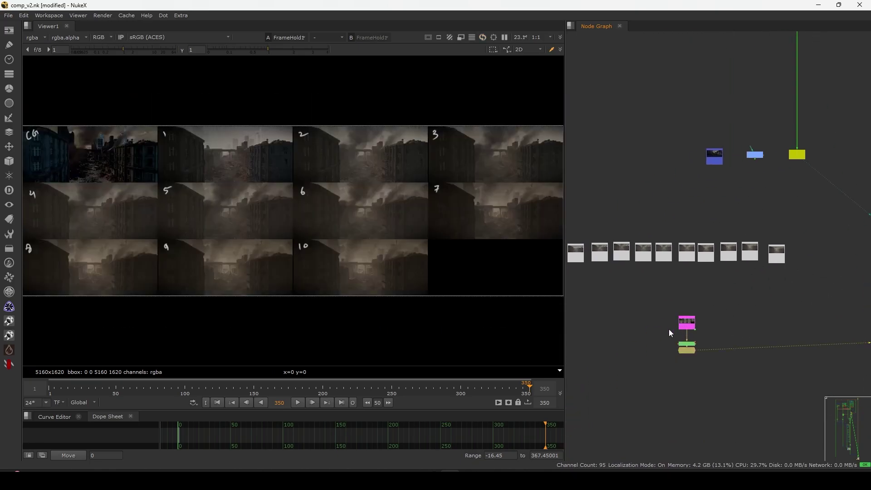
middle_drag(690, 319, 662, 338)
scroll(655, 335, up, 3)
click(654, 344)
drag(638, 352, 747, 202)
key(space)
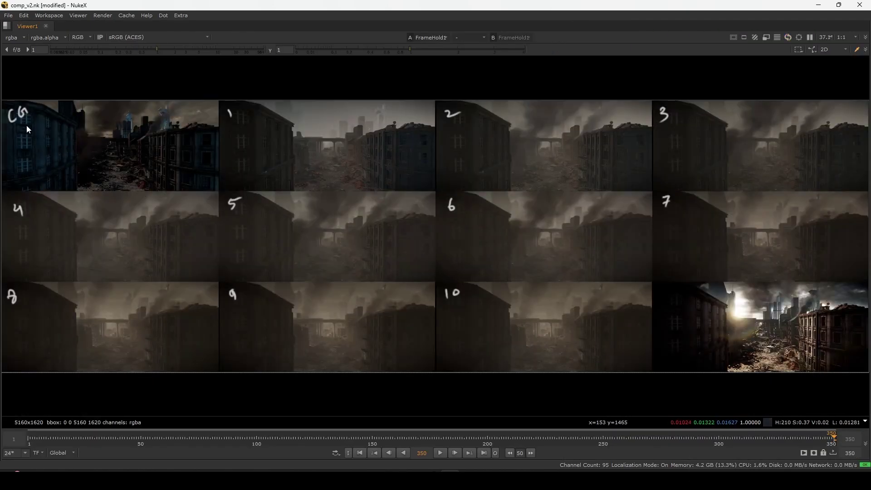
Review the contact sheet from the CG frame to stage 10 and examine stage 10 beside the reference image.
drag(197, 174, 198, 175)
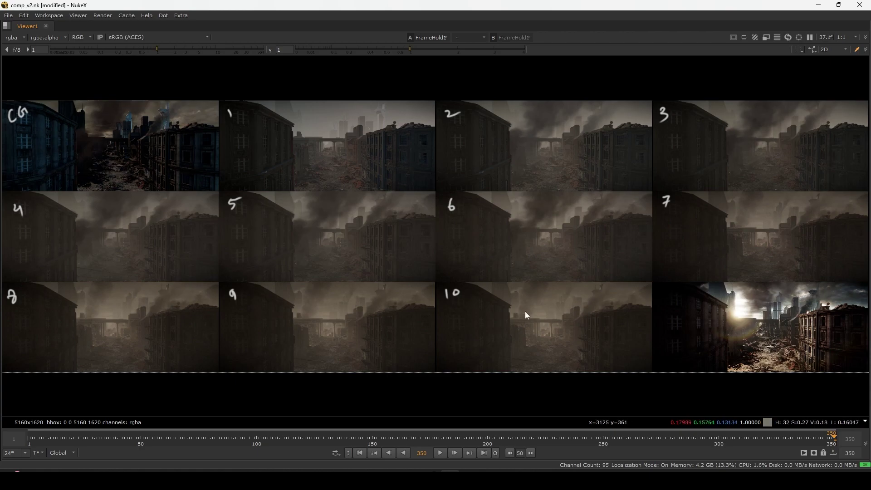
drag(630, 361, 640, 365)
scroll(410, 287, up, 5)
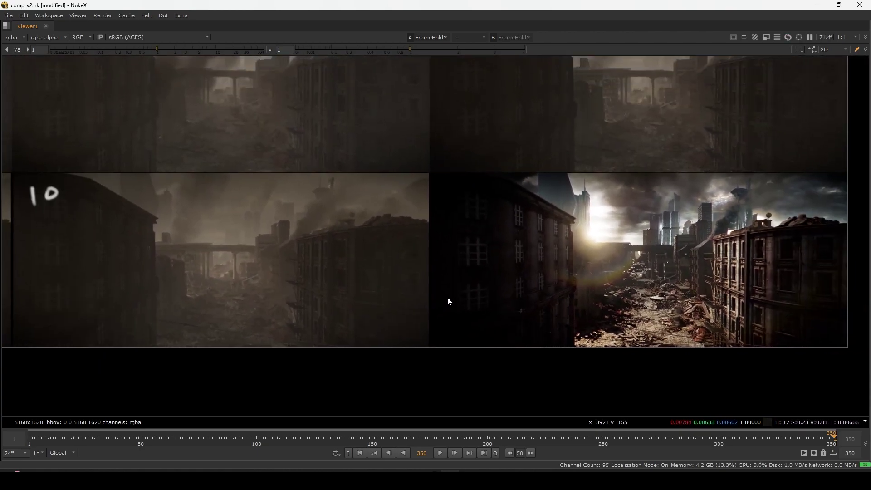
middle_drag(447, 297, 450, 298)
drag(460, 189, 774, 299)
drag(837, 183, 567, 323)
drag(427, 176, 38, 351)
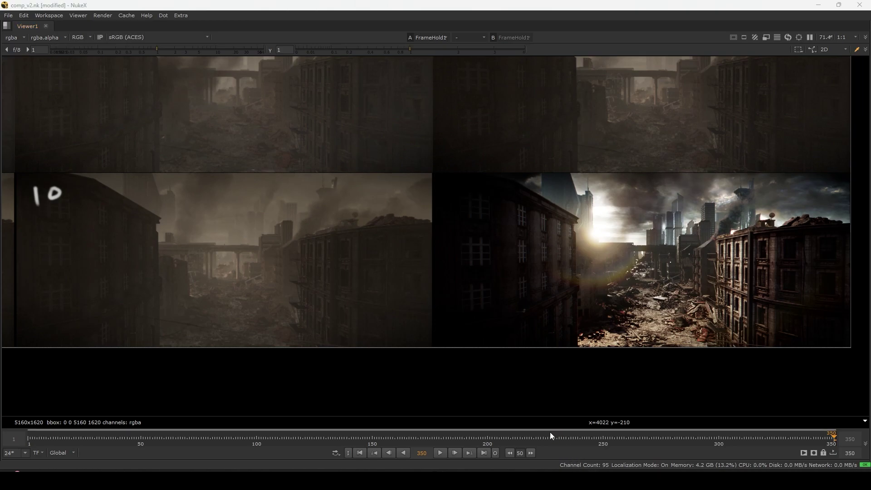
Fit the whole contact sheet, restore the split layout and bring the row of Read nodes into view.
click(552, 479)
scroll(497, 283, down, 5)
middle_drag(439, 350, 430, 258)
click(415, 326)
middle_drag(476, 315, 371, 314)
key(alt+Tab)
key(f)
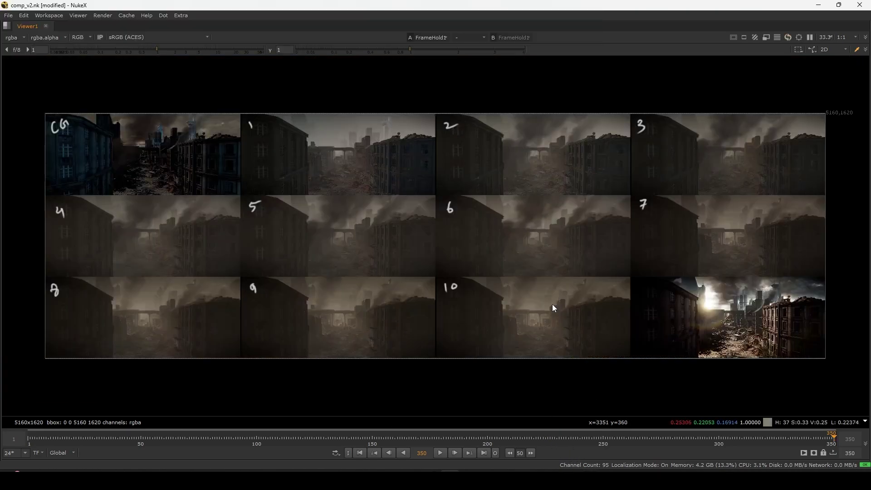
key(space)
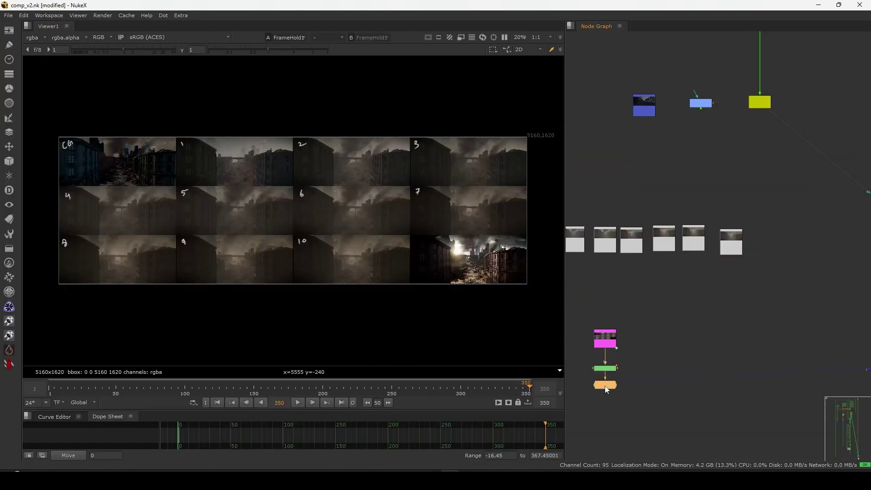
key(f)
middle_drag(605, 270, 721, 271)
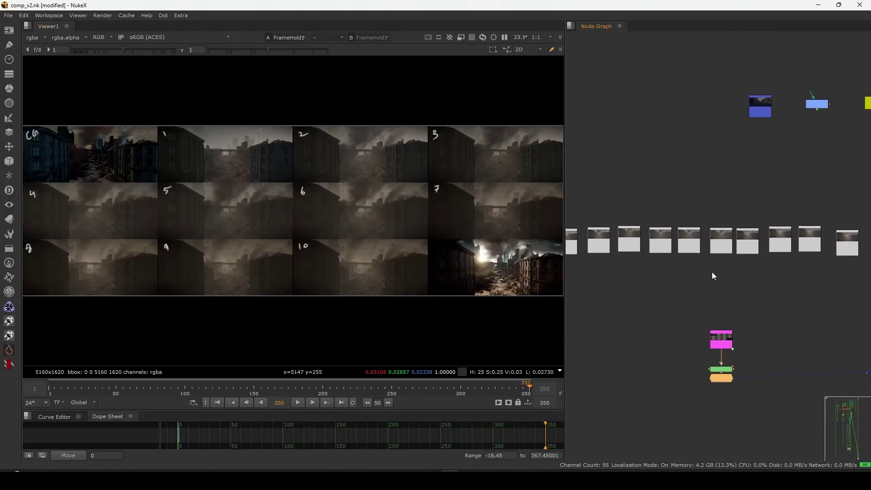
Widen the node graph and view the early build-up Read renders one after another.
drag(564, 312, 530, 317)
middle_drag(542, 290, 658, 299)
scroll(651, 267, up, 5)
drag(646, 252, 640, 252)
middle_drag(710, 253, 652, 268)
drag(653, 267, 671, 268)
key(1)
click(731, 262)
key(1)
middle_drag(761, 307, 638, 323)
click(694, 287)
key(1)
drag(764, 285, 759, 285)
key(1)
Continue through the middle build-up renders as far as Read9 (Base_7.exr).
middle_drag(777, 311, 684, 319)
drag(681, 293, 676, 293)
drag(766, 292, 762, 291)
key(1)
click(759, 319)
middle_drag(760, 318, 665, 318)
drag(664, 294, 652, 292)
drag(736, 291, 732, 290)
key(1)
click(742, 326)
middle_drag(741, 326, 702, 314)
drag(702, 291, 696, 290)
middle_drag(736, 302, 671, 299)
View Read10 (Base_8.exr) and Read12 (Base_9.exr), and bring Read22 (Base_10.exr) alongside them.
drag(716, 283, 709, 282)
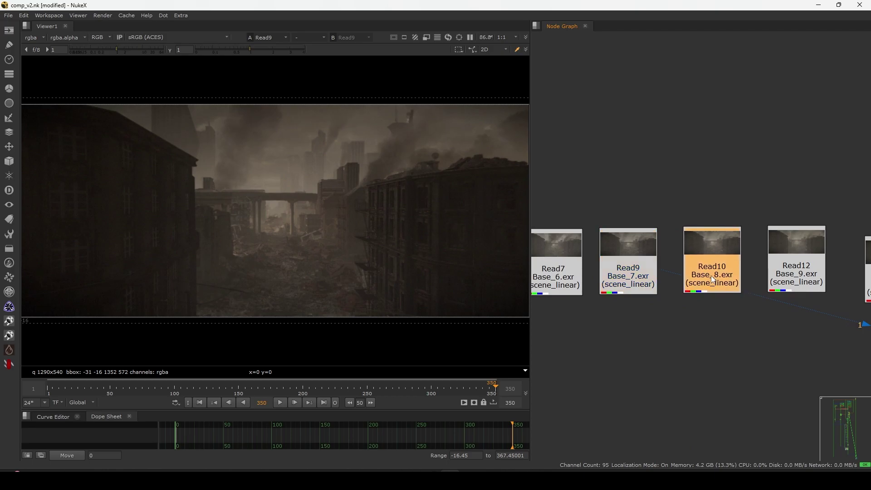
key(1)
click(728, 313)
middle_drag(729, 309, 671, 309)
drag(731, 275, 728, 275)
key(1)
click(740, 313)
middle_drag(740, 313, 683, 306)
drag(762, 279, 745, 273)
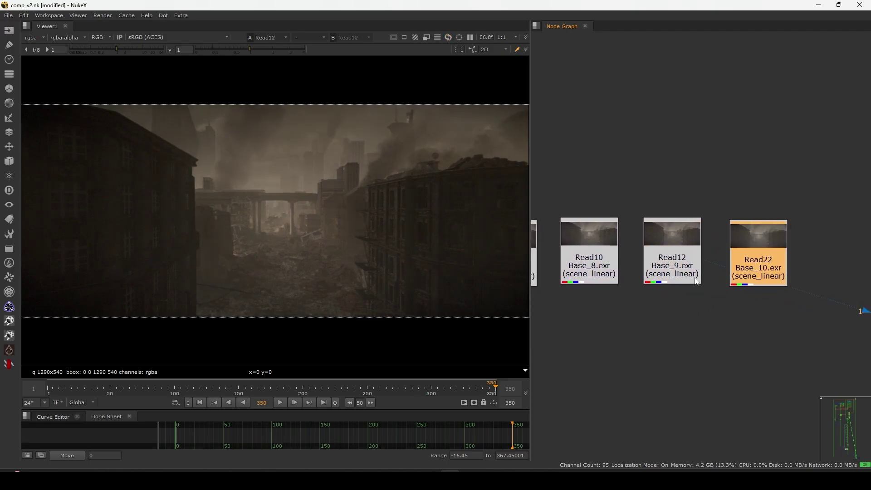
Compare Read10 (Base_8.exr) with Read12 (Base_9.exr) by alternating them in the viewer.
click(663, 275)
drag(597, 267, 594, 268)
key(1)
click(627, 268)
drag(668, 272, 667, 274)
key(1)
drag(602, 274, 599, 274)
key(1)
Compare Read7 (Base_6.exr) with Read9 (Base_7.exr) by alternating them in the viewer.
click(584, 291)
middle_drag(584, 292, 760, 299)
click(613, 279)
key(1)
click(669, 278)
key(1)
drag(604, 275, 602, 276)
key(1)
click(671, 277)
key(1)
click(604, 277)
key(1)
Review the last build-up renders in order: Read10, Read12 and Read22 (Base_8 to Base_10).
middle_drag(657, 303, 644, 309)
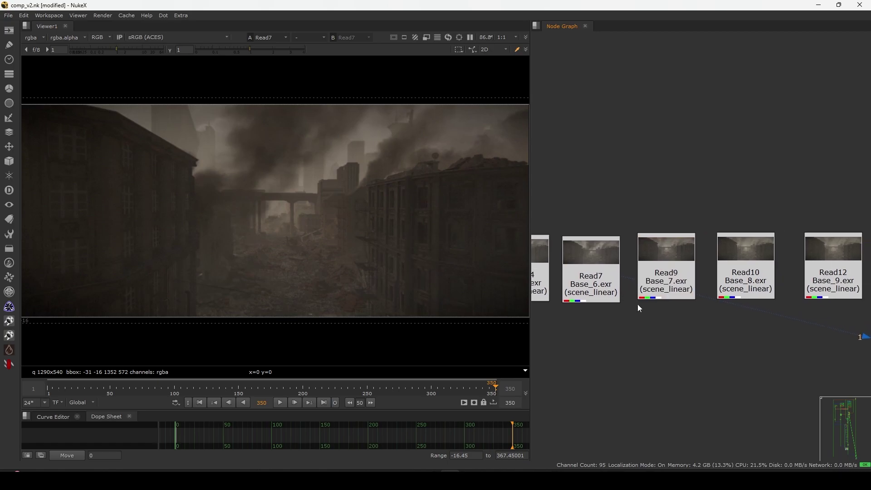
click(746, 273)
key(1)
click(751, 304)
middle_drag(751, 304, 585, 333)
drag(698, 303, 685, 306)
key(1)
click(745, 328)
middle_drag(745, 328, 692, 320)
drag(732, 303, 714, 302)
key(1)
click(708, 325)
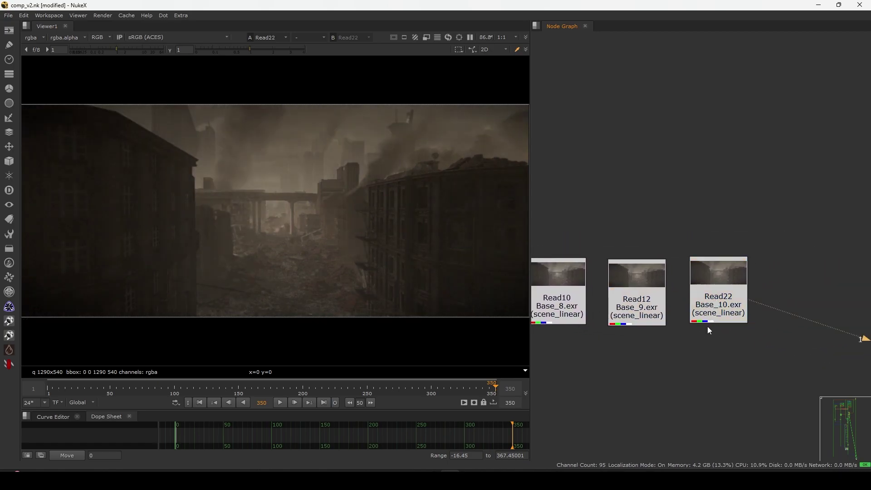
View the Object_ID_AOV pass from Shuffle34 beside the diffuse_direct branch.
scroll(709, 326, down, 3)
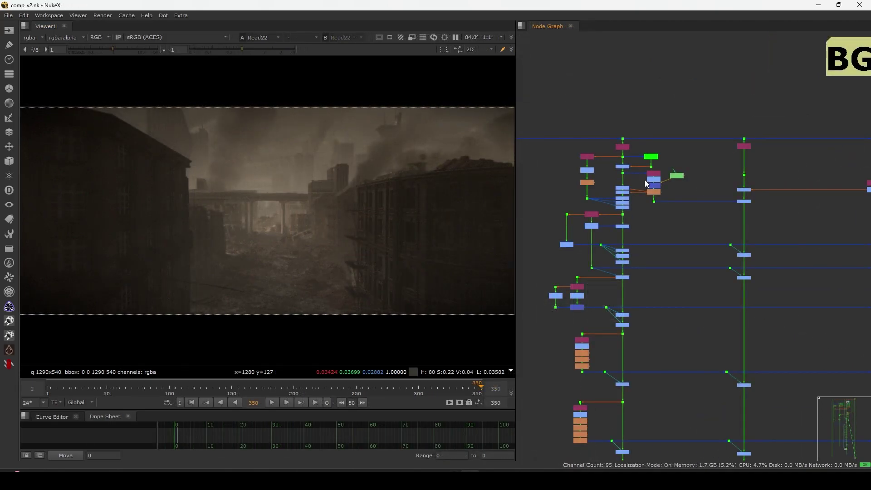
scroll(646, 183, up, 10)
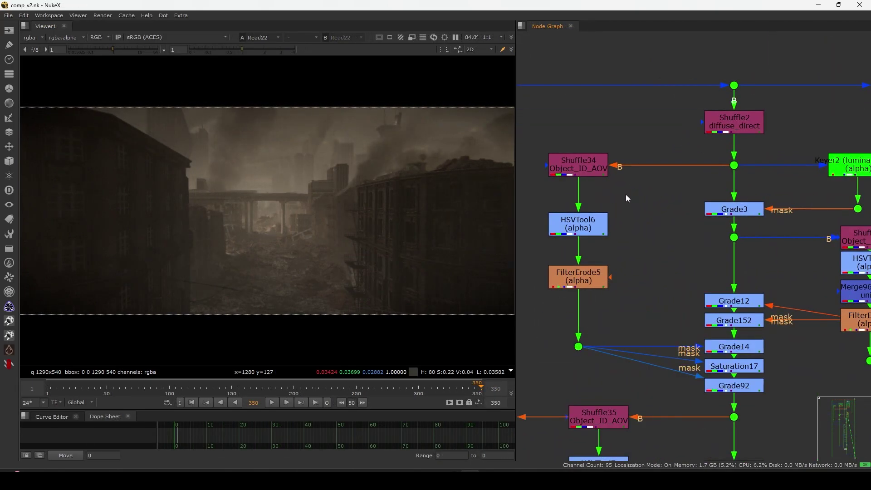
middle_drag(628, 188, 635, 234)
click(582, 213)
key(1)
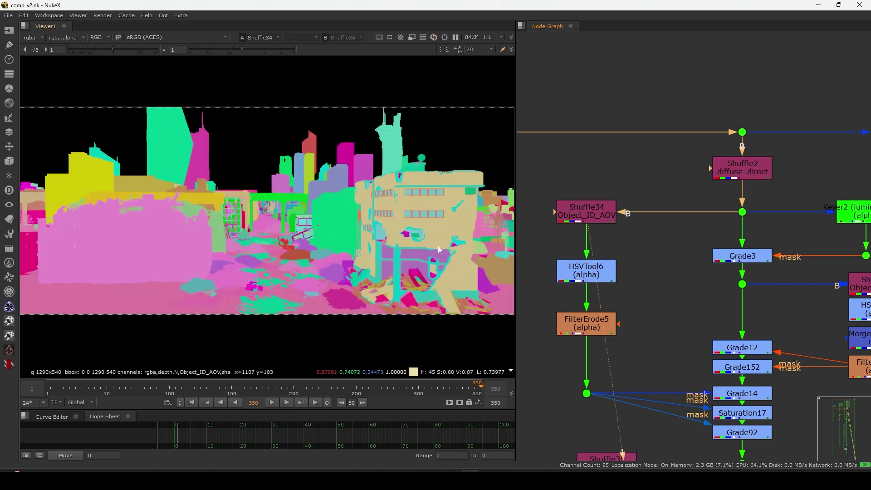
View the HSVTool6 output below Shuffle34 and examine its color replacement settings.
middle_drag(571, 253, 610, 233)
drag(634, 251, 634, 238)
key(1)
click(608, 265)
middle_drag(609, 265, 632, 248)
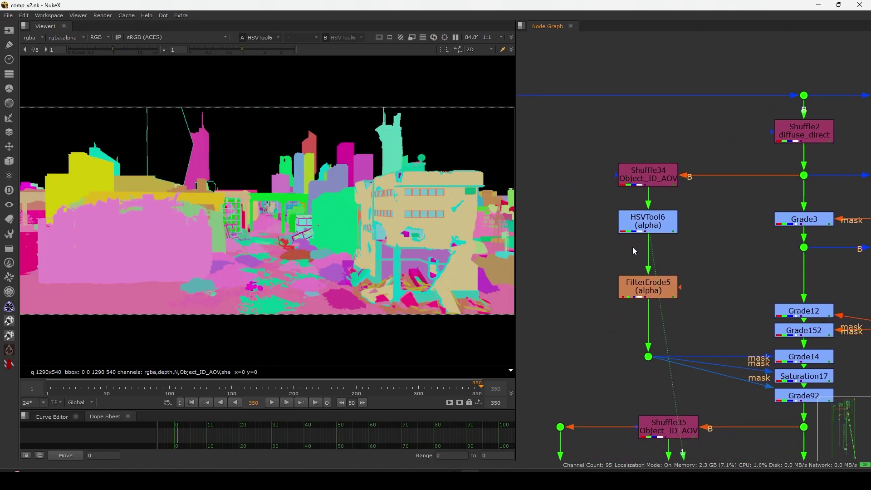
double_click(629, 226)
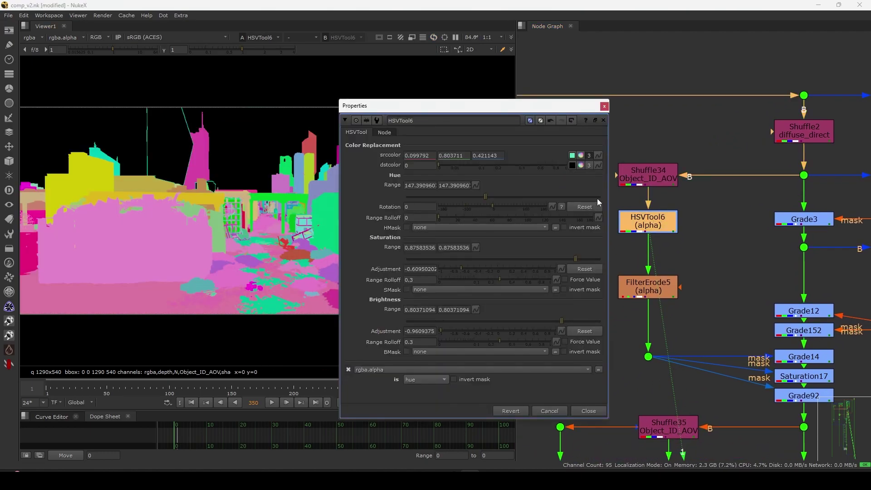
click(604, 107)
Add a new HSVTool node, connect it to Shuffle34 and view its output.
click(575, 167)
key(Tab)
text(h)
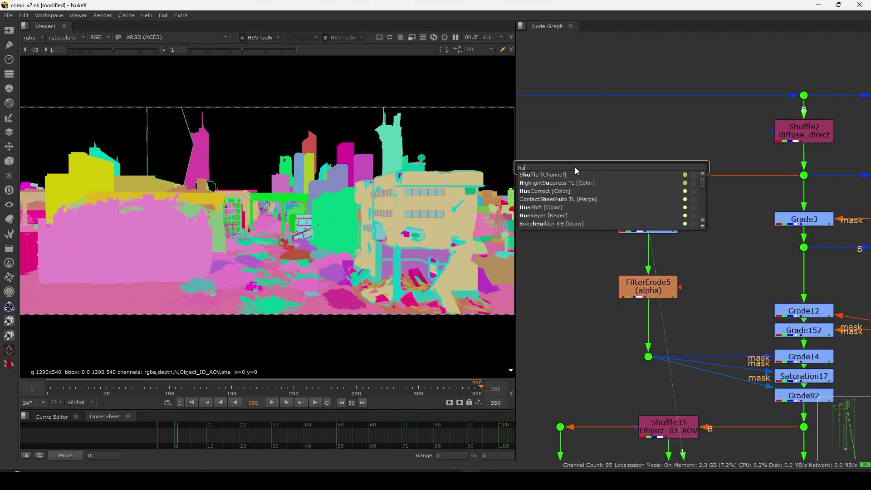
text(s)
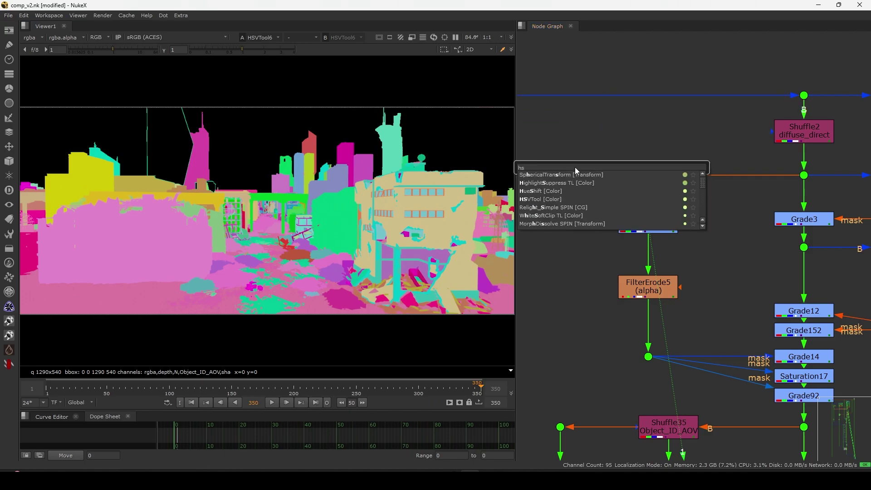
click(541, 199)
middle_drag(627, 230, 654, 239)
drag(642, 185, 600, 232)
drag(596, 202, 685, 193)
key(1)
Sample the green building beside the beige one as the new HSVTool's srccolor and display the alpha channel.
drag(521, 46, 717, 62)
click(715, 113)
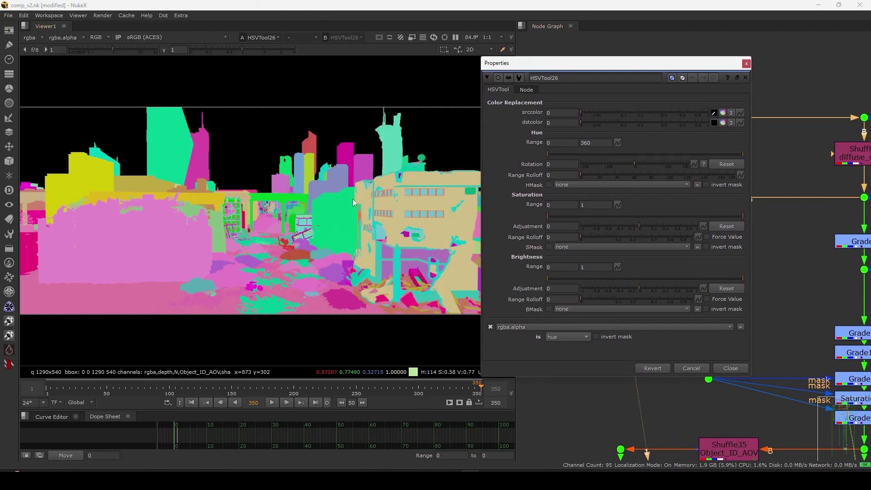
ctrl+click(332, 216)
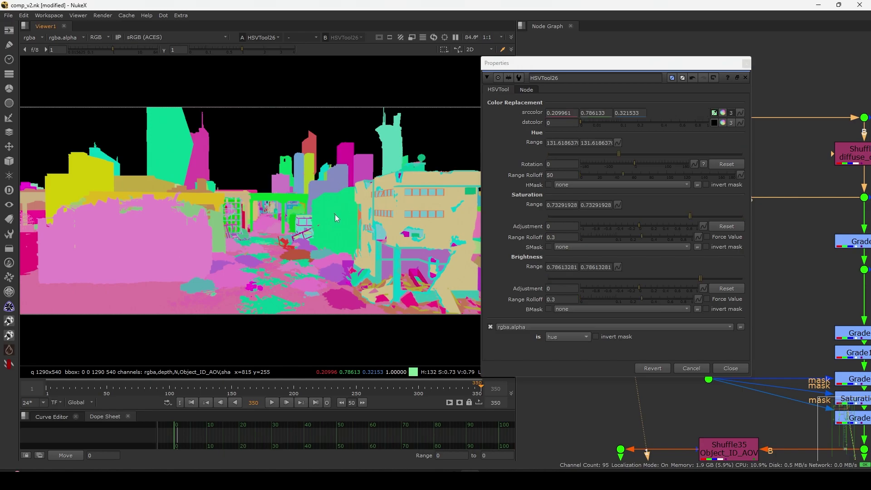
key(a)
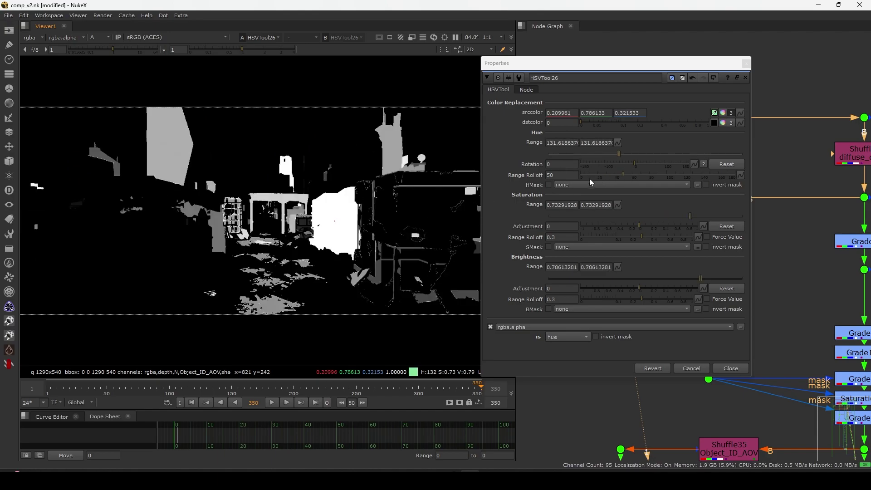
Resample srccolor from the tall teal tower in the background and set the hue Range Rolloff to 0.
click(554, 175)
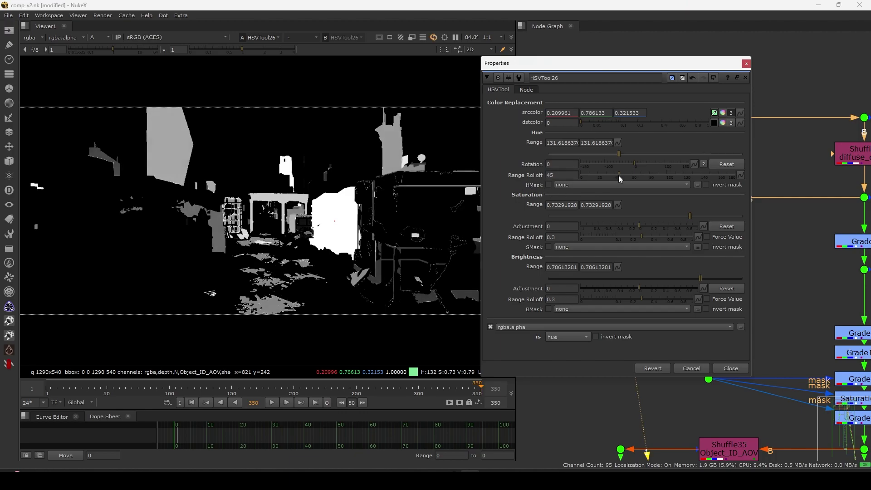
text(0)
key(Return)
ctrl+click(395, 148)
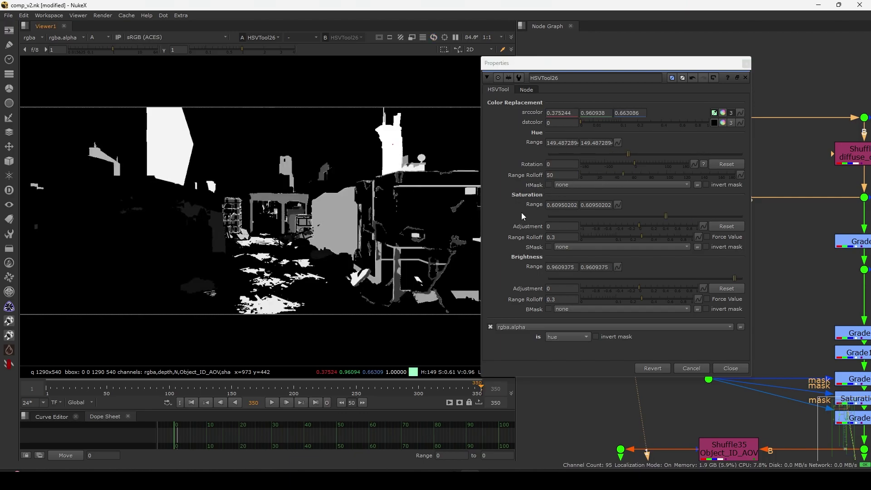
drag(619, 177, 516, 198)
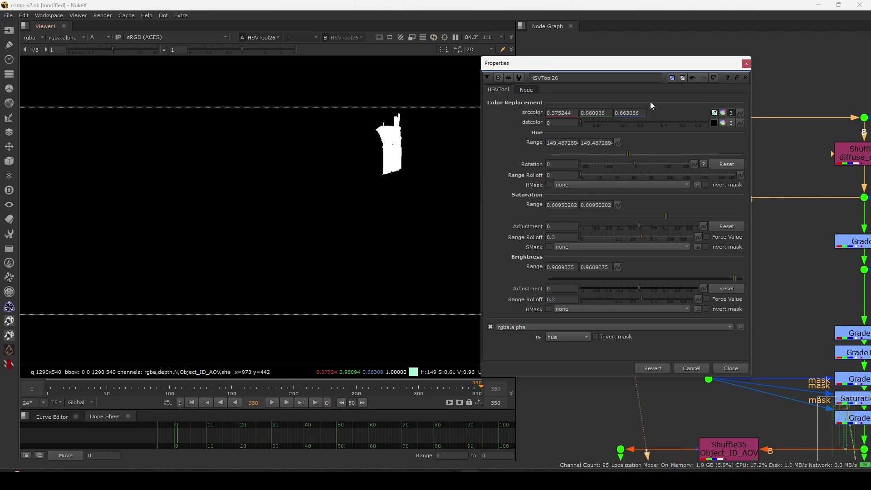
Close the test HSVTool's settings and delete the node.
click(746, 63)
click(622, 233)
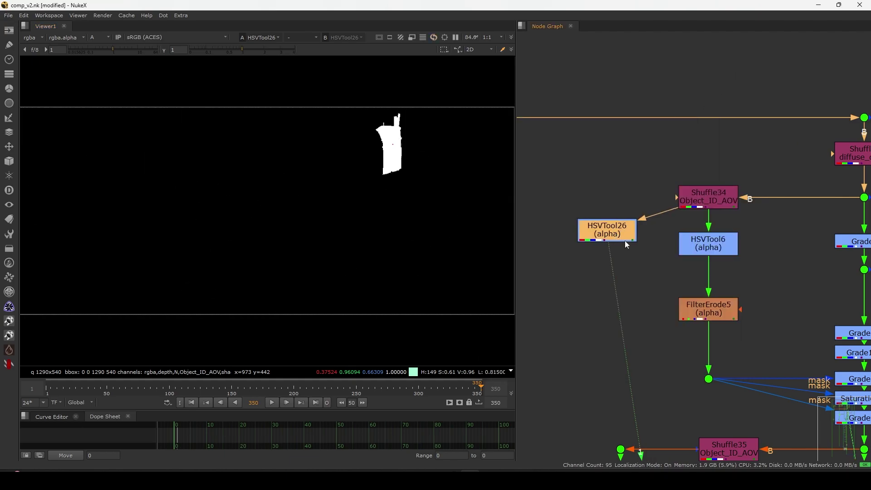
key(Delete)
View the existing building matte at HSVTool6 and after FilterErode5.
middle_drag(675, 275, 611, 284)
click(639, 255)
key(1)
click(651, 291)
drag(649, 317, 645, 314)
key(1)
click(659, 279)
Check the matte branch feeding Grade44 by viewing Shuffle39, HSVTool12 and FilterErode23.
scroll(635, 267, down, 6)
middle_drag(633, 383, 626, 272)
scroll(635, 270, up, 5)
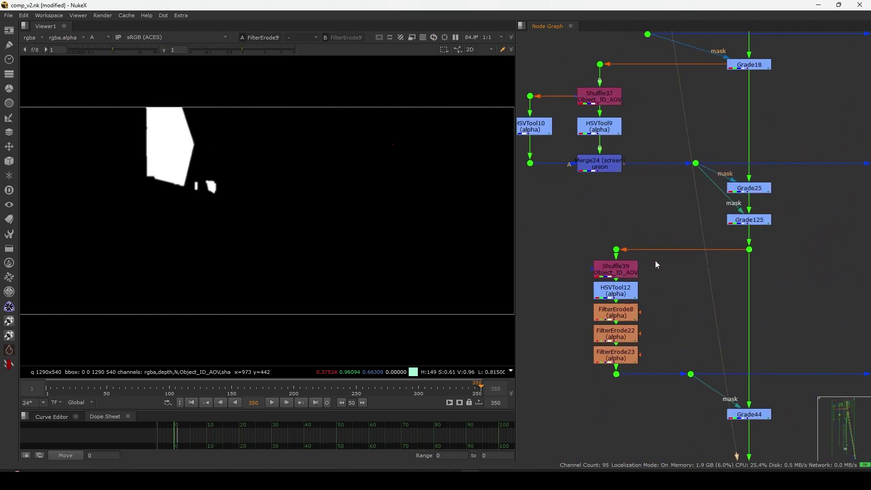
click(617, 261)
key(1)
click(619, 282)
key(1)
middle_drag(608, 328, 614, 285)
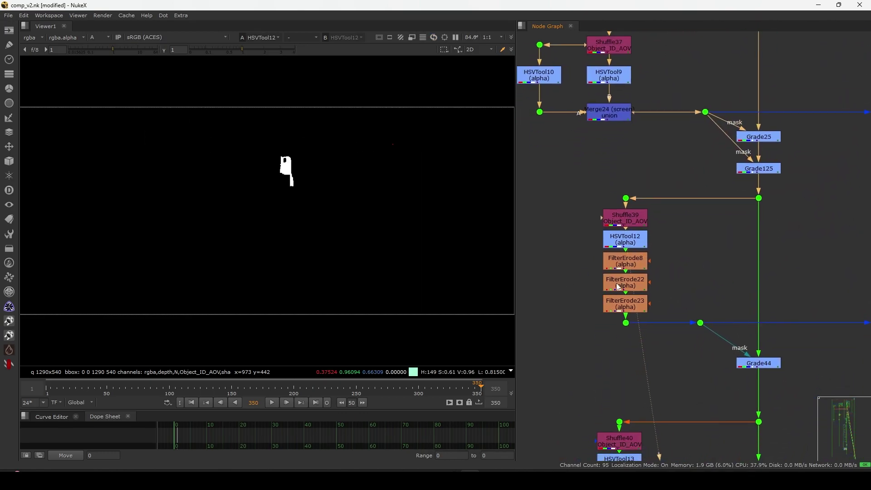
click(623, 310)
key(1)
View the HSVTool13 matte in the Shuffle40 branch that feeds Grade48.
scroll(543, 267, down, 4)
middle_drag(579, 353, 646, 208)
scroll(623, 248, up, 3)
click(640, 210)
key(1)
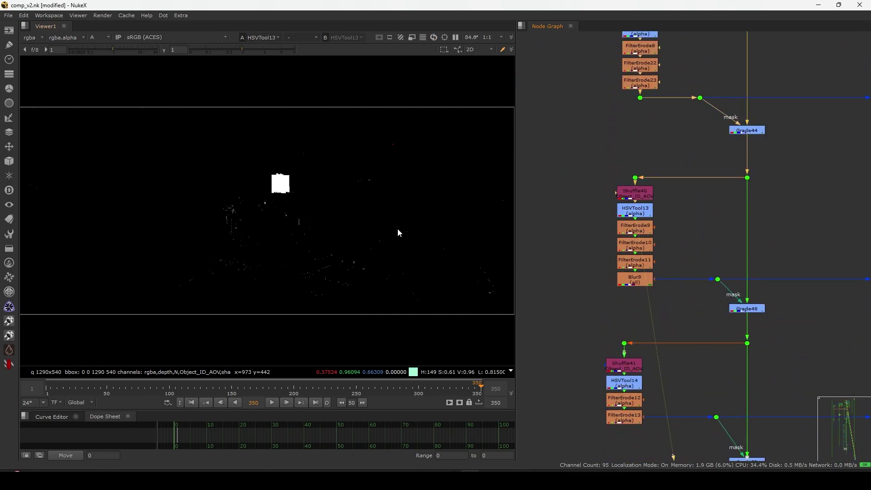
scroll(648, 230, up, 2)
scroll(648, 231, up, 2)
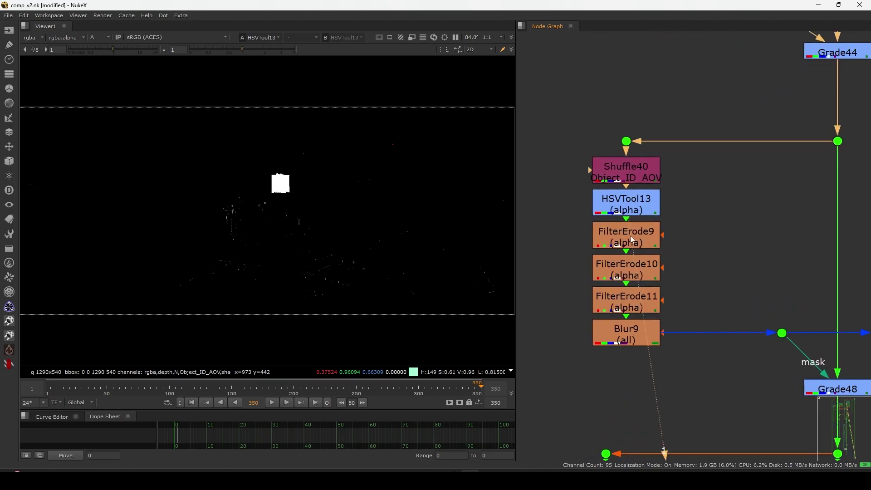
Inspect the settings of FilterErode9 below HSVTool13 and close them.
double_click(644, 234)
drag(390, 178, 329, 194)
click(285, 244)
click(500, 319)
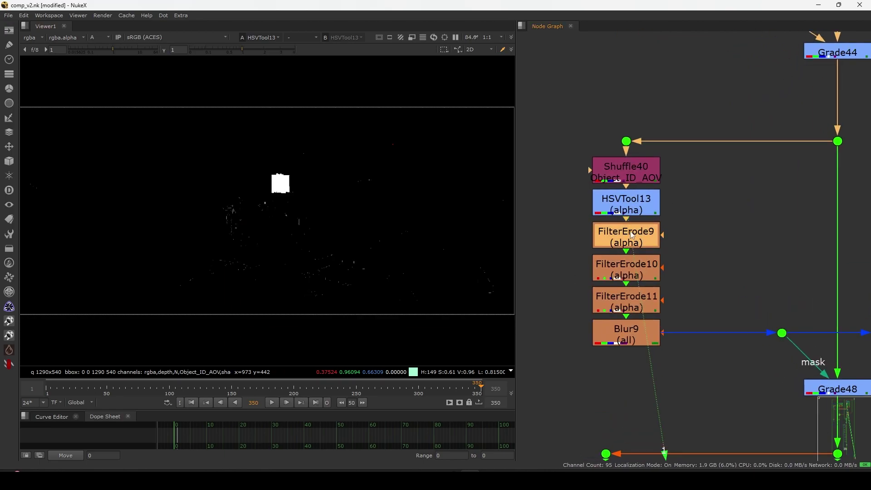
View the matte after FilterErode9 and FilterErode10, and inspect FilterErode10's settings.
key(1)
click(629, 268)
key(1)
click(588, 241)
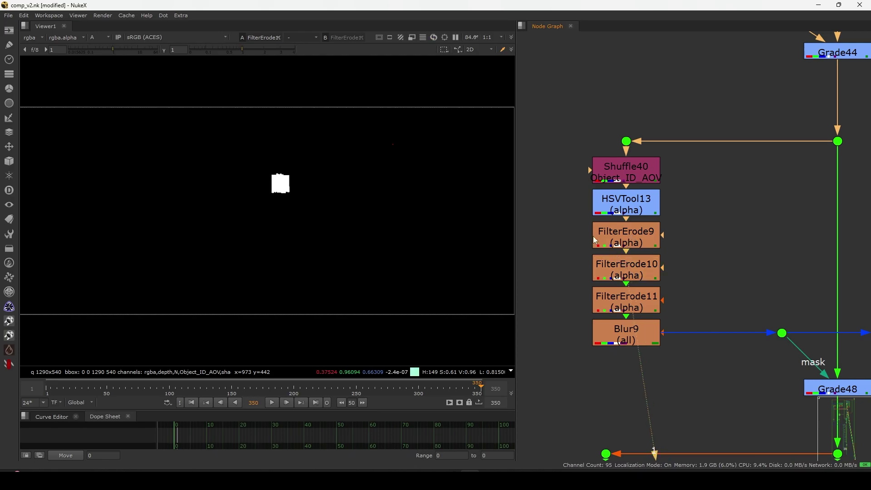
double_click(622, 272)
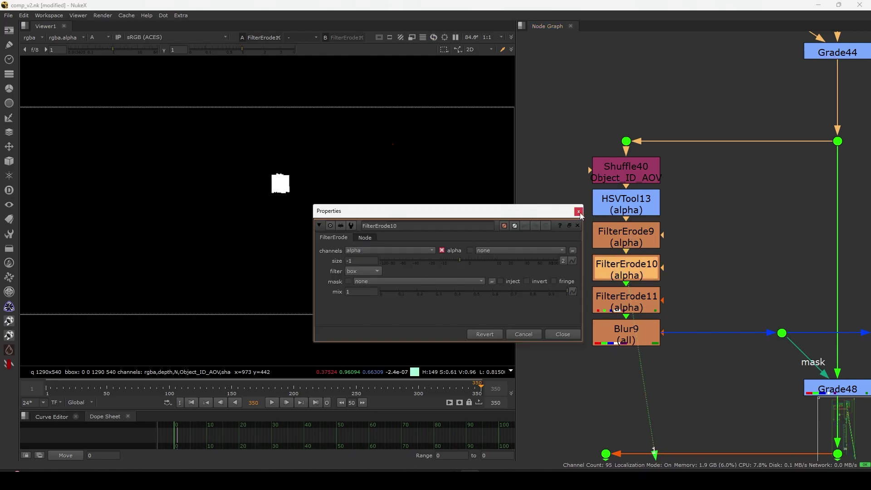
click(578, 212)
Examine the matte's edges close up, comparing HSVTool13 with FilterErode9.
scroll(297, 174, up, 8)
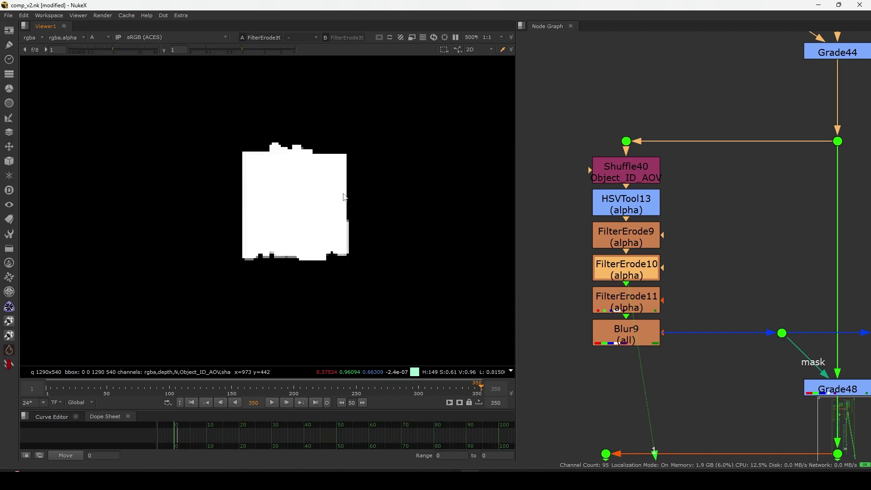
click(623, 202)
key(1)
click(634, 238)
key(1)
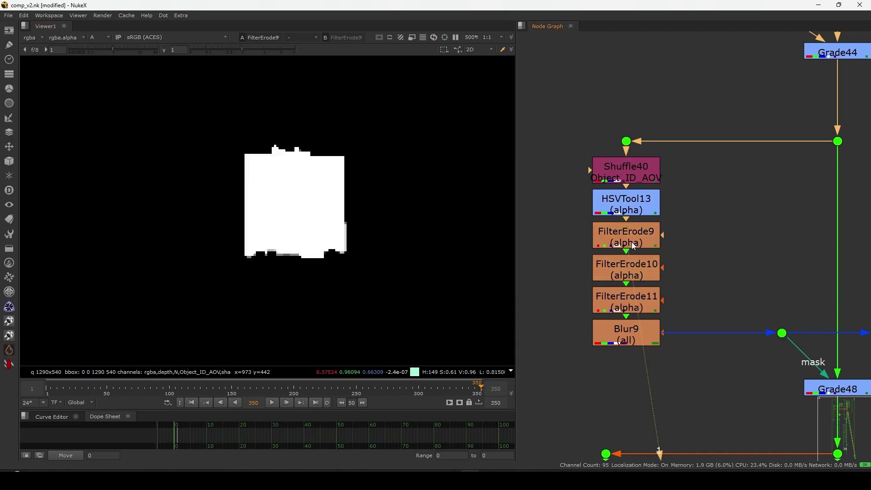
View the matte at FilterErode10 and disable both FilterErode9 and FilterErode10.
click(630, 267)
key(1)
drag(690, 215, 573, 290)
key(d)
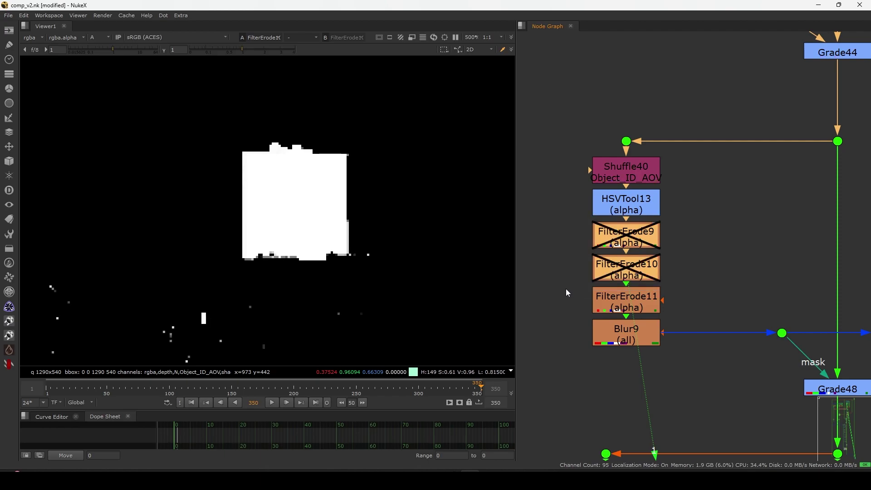
Toggle FilterErode9 and FilterErode10 repeatedly to compare the matte's edges and specks, leaving both enabled.
key(d)
key(d)
key(d)
key(d)
key(d)
key(d)
key(d)
key(d)
drag(373, 127, 195, 278)
key(d)
View the matte after FilterErode11 and after Blur9.
click(635, 299)
key(1)
middle_drag(662, 291, 642, 230)
scroll(649, 255, down, 3)
click(630, 279)
key(1)
View the matte at FilterErode13, and view Shuffle49's Object ID pass in RGB.
scroll(641, 231, down, 5)
scroll(630, 295, up, 6)
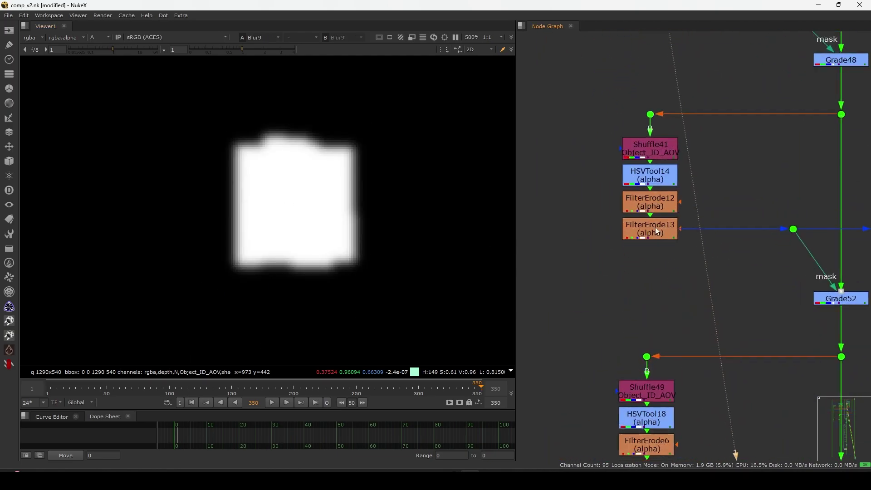
click(656, 228)
key(1)
scroll(649, 233, down, 4)
middle_drag(633, 330, 636, 292)
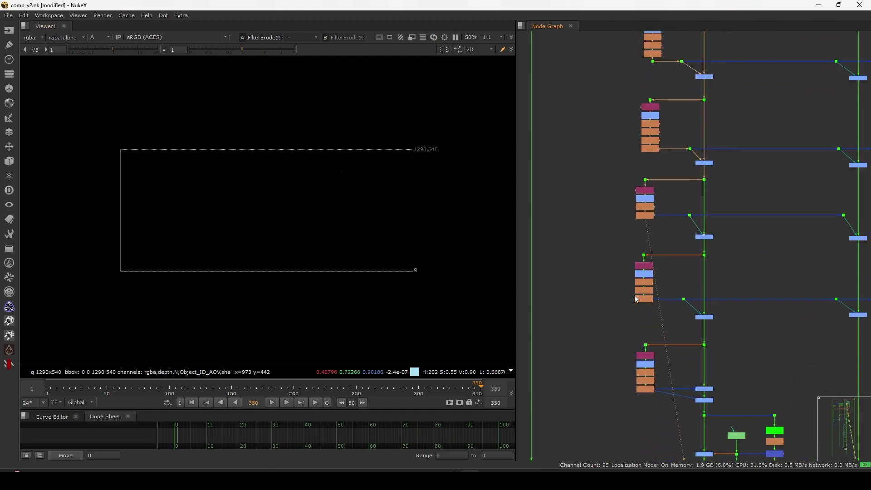
scroll(634, 295, up, 5)
click(606, 234)
key(1)
key(a)
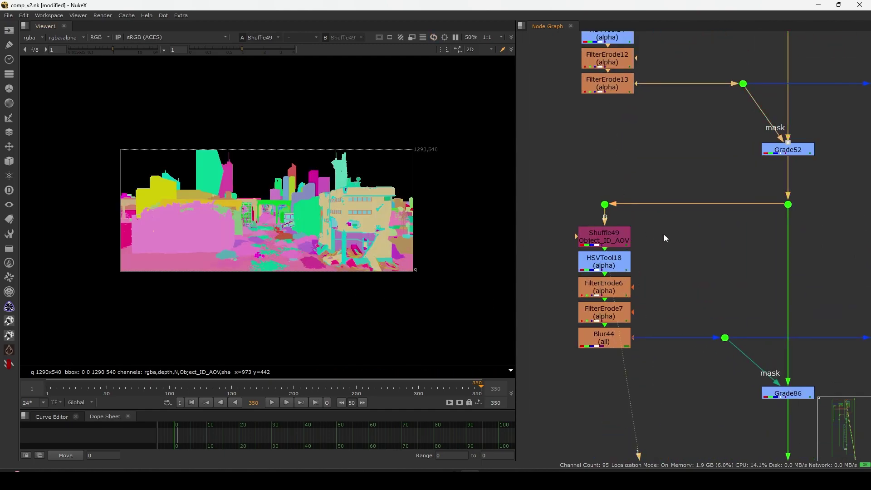
View the image at the dot below the last masked grades in the chain.
scroll(668, 259, down, 4)
drag(696, 354, 765, 330)
scroll(716, 324, down, 3)
scroll(701, 348, down, 3)
middle_drag(700, 349, 647, 198)
middle_drag(626, 305, 644, 216)
middle_drag(639, 347, 635, 275)
middle_drag(654, 364, 649, 317)
drag(649, 317, 677, 341)
key(1)
Toggle the three lowest masked grades off and on to compare their effect on the distant buildings.
middle_drag(542, 314, 549, 337)
drag(698, 189, 662, 319)
key(d)
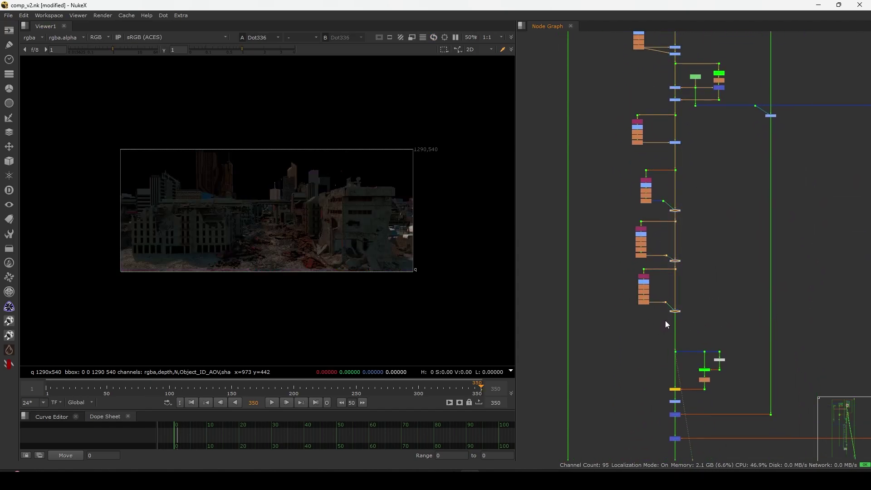
scroll(295, 196, up, 4)
key(d)
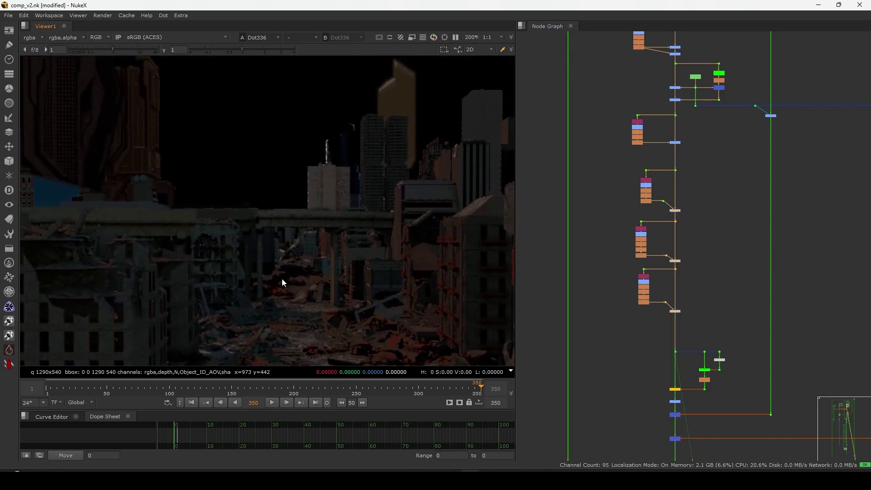
key(d)
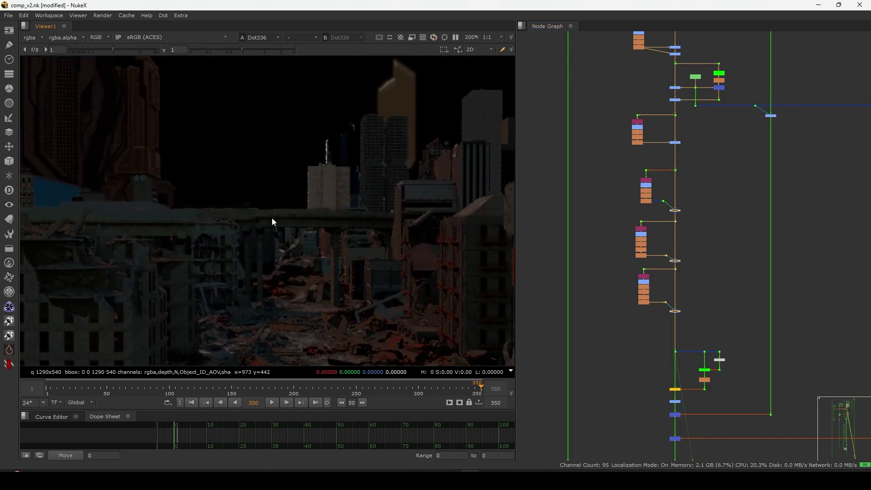
key(d)
scroll(684, 278, down, 5)
middle_drag(681, 171, 558, 286)
scroll(565, 264, up, 4)
scroll(661, 220, up, 4)
scroll(655, 226, up, 4)
drag(714, 223, 657, 295)
click(656, 269)
key(period)
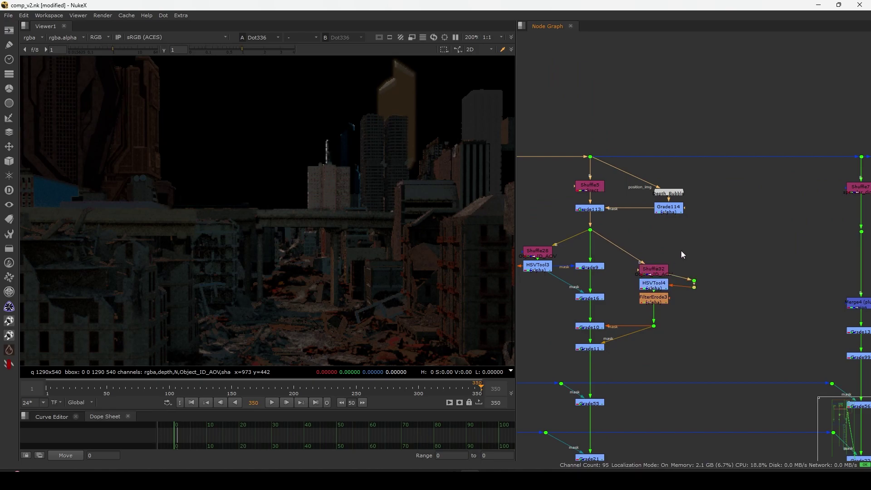
key(Delete)
Insert a corner dot above Shuffle32 to route its input connection at a right angle.
click(657, 267)
key(comma)
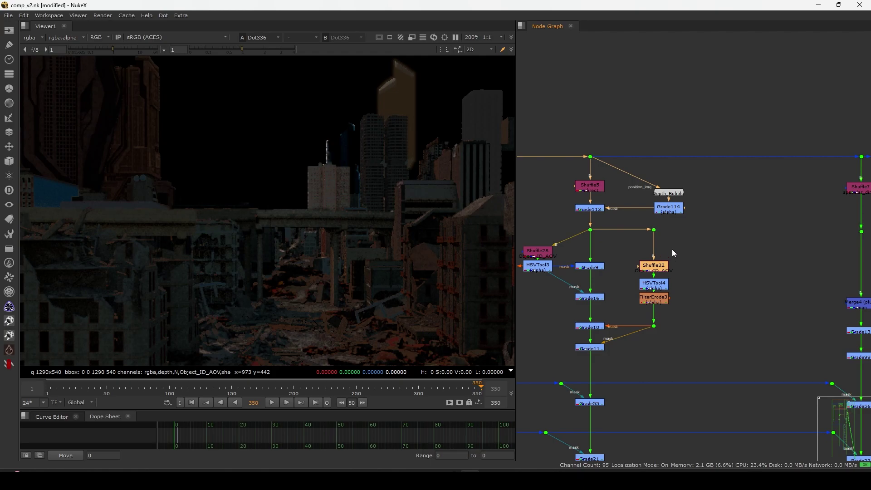
View the depth mattes of Depth_Bubble and Grade114 in the alpha channel over the whole frame.
key(1)
scroll(634, 303, up, 4)
scroll(633, 336, down, 9)
scroll(681, 252, up, 4)
scroll(662, 227, down, 15)
scroll(646, 236, up, 10)
scroll(608, 318, down, 4)
scroll(592, 354, down, 2)
scroll(684, 239, up, 13)
click(605, 270)
key(1)
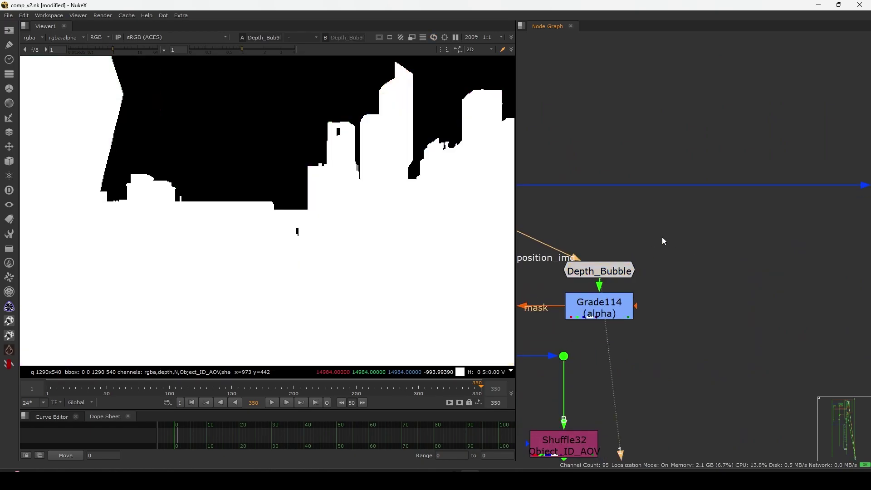
key(a)
key(minus)
key(minus)
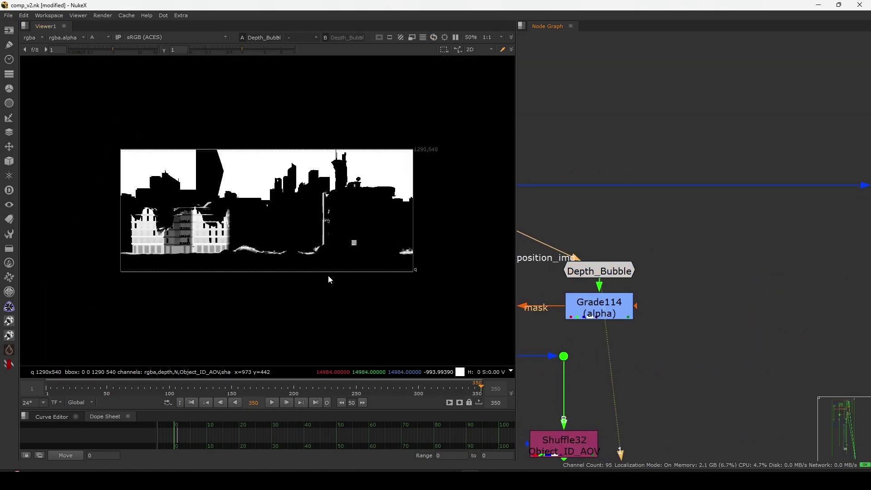
click(598, 308)
key(1)
View the alpha matte of aPMatte14 further along the node graph.
scroll(607, 371, down, 8)
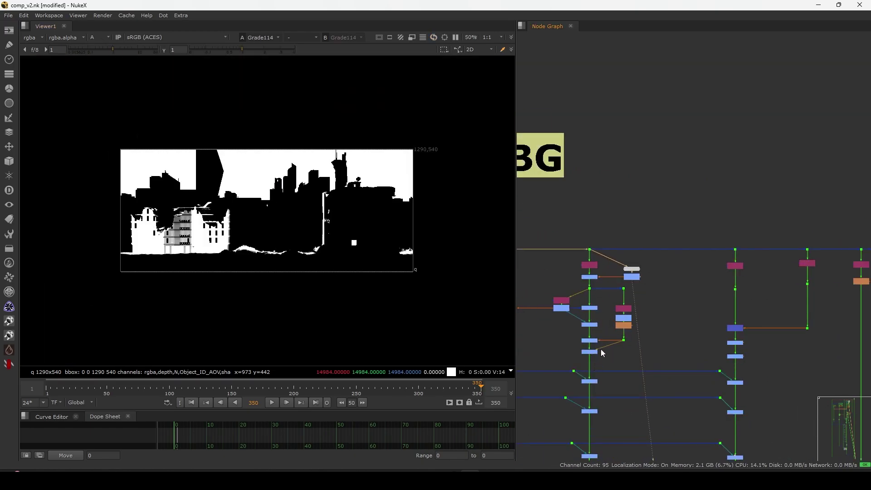
middle_drag(610, 426, 607, 288)
scroll(607, 287, down, 2)
middle_drag(603, 379, 630, 267)
scroll(630, 268, down, 4)
middle_drag(580, 338, 722, 294)
scroll(630, 234, up, 4)
scroll(633, 231, up, 6)
click(665, 219)
key(1)
key(a)
key(a)
scroll(596, 249, down, 4)
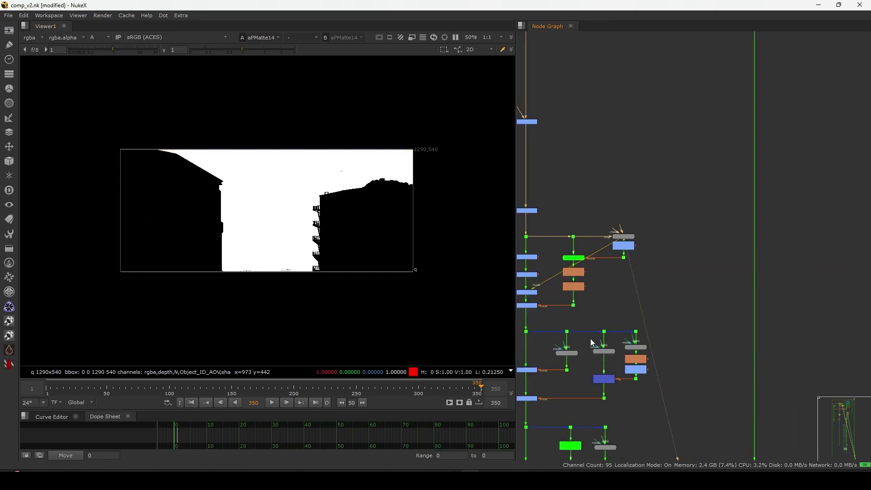
Frame the whole node graph and save the script.
scroll(591, 363, down, 2)
middle_drag(579, 388, 634, 324)
key(f)
key(ctrl+s)
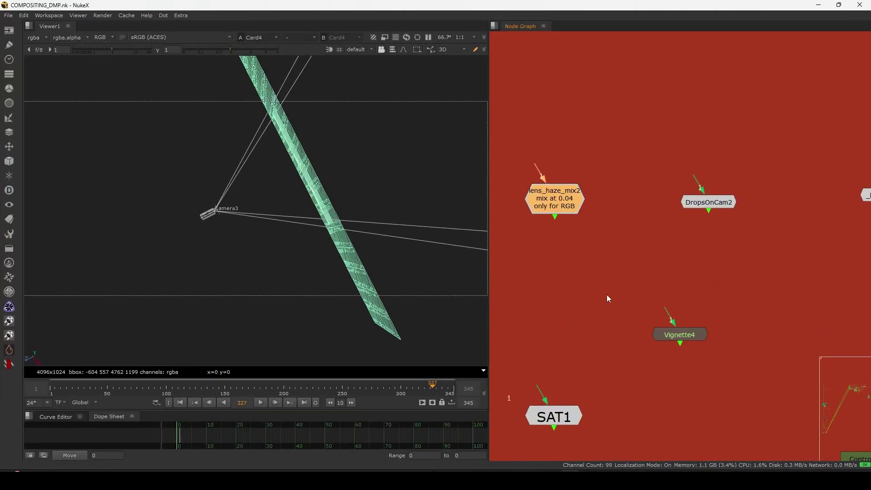
View Stamp25 in the COMPOSITING_DMP script and frame its whole node graph.
key(f)
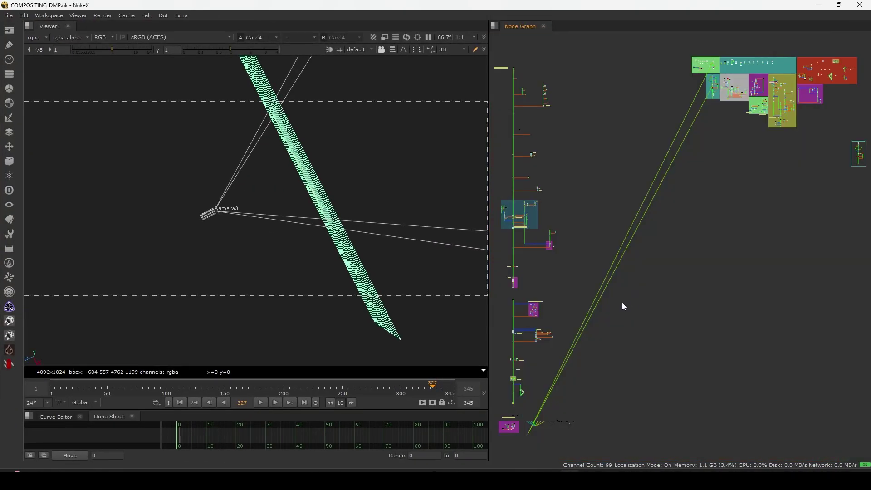
middle_drag(731, 191, 632, 307)
scroll(623, 225, up, 4)
middle_drag(576, 129, 558, 351)
scroll(615, 276, up, 8)
click(582, 348)
key(1)
drag(793, 156, 520, 403)
key(f)
click(705, 288)
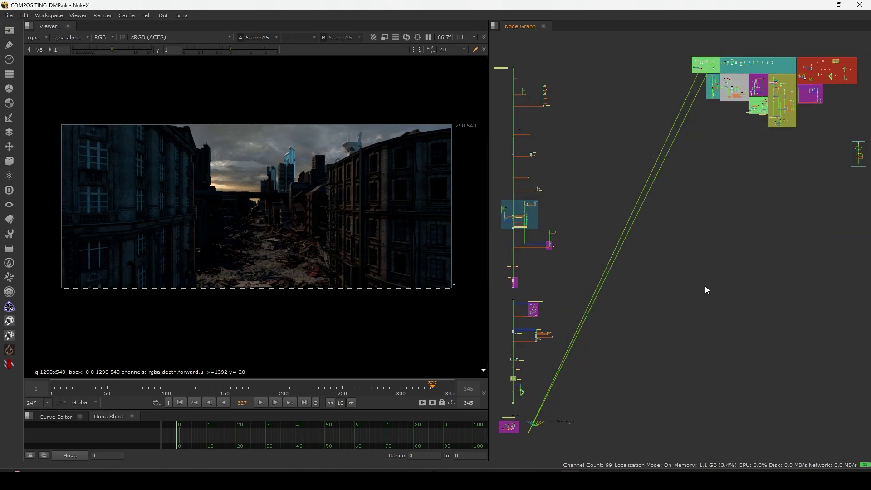
alt+middle_drag(680, 266, 663, 292)
drag(767, 163, 581, 374)
key(f)
click(702, 308)
Switch to the reference image board and examine its foggy street, ruined city and fire images close up.
click(589, 480)
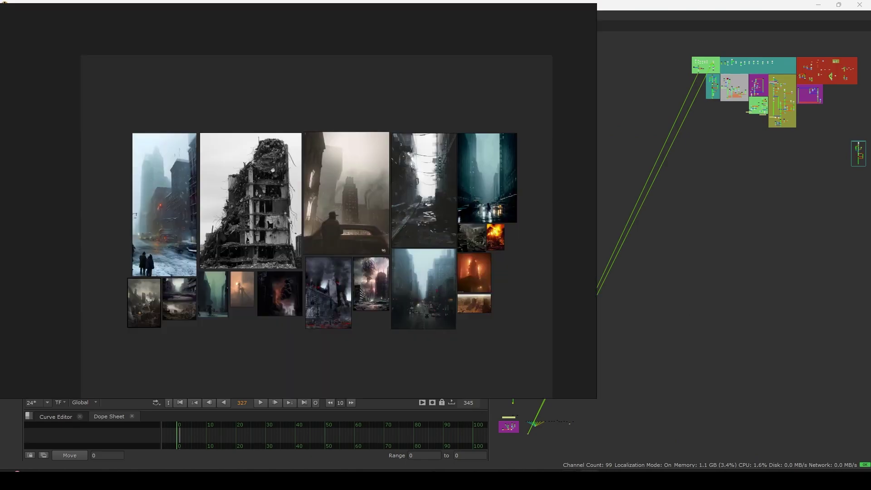
drag(533, 104, 104, 372)
drag(534, 120, 136, 375)
scroll(500, 201, up, 4)
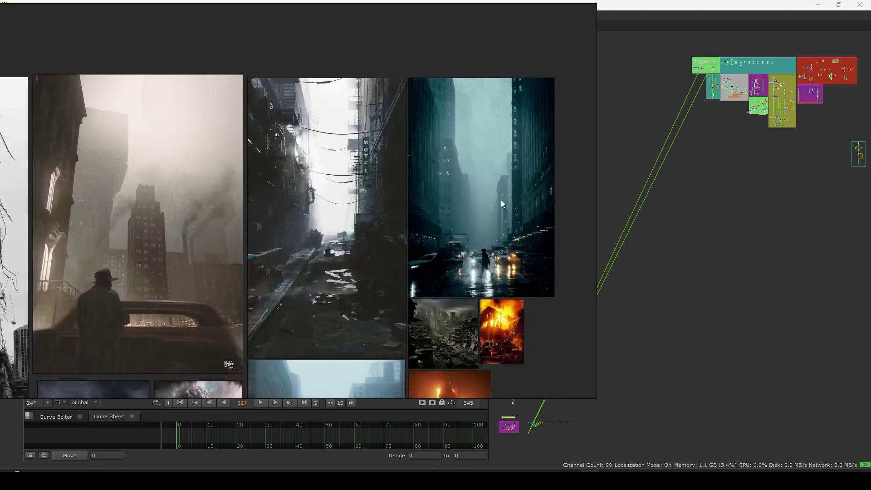
scroll(489, 272, up, 5)
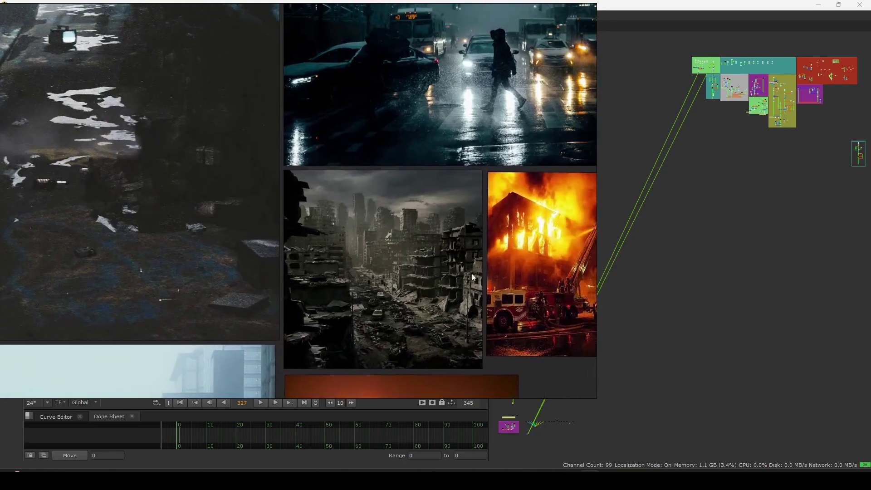
scroll(472, 277, down, 7)
middle_drag(370, 332, 380, 285)
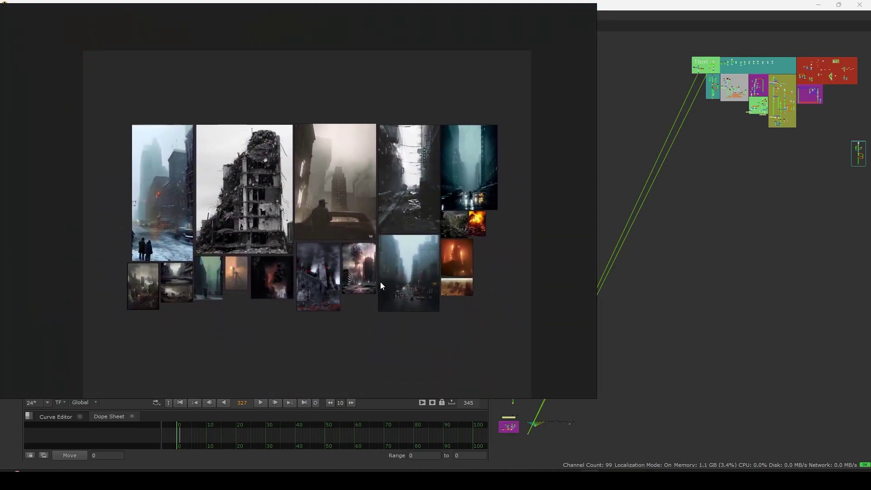
drag(528, 101, 119, 388)
click(235, 328)
Return to the comp_v2 script, fit the Read22 image in the viewer and bring back the node graph.
click(656, 335)
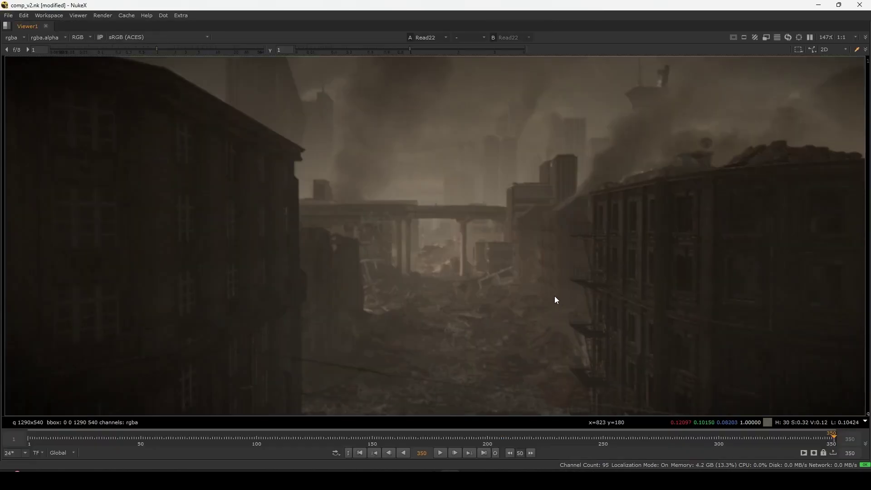
key(f)
key(f)
key(space)
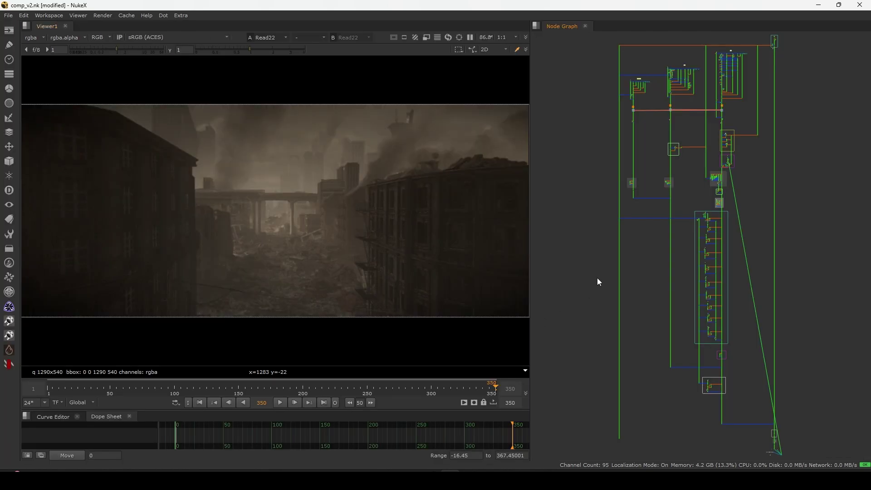